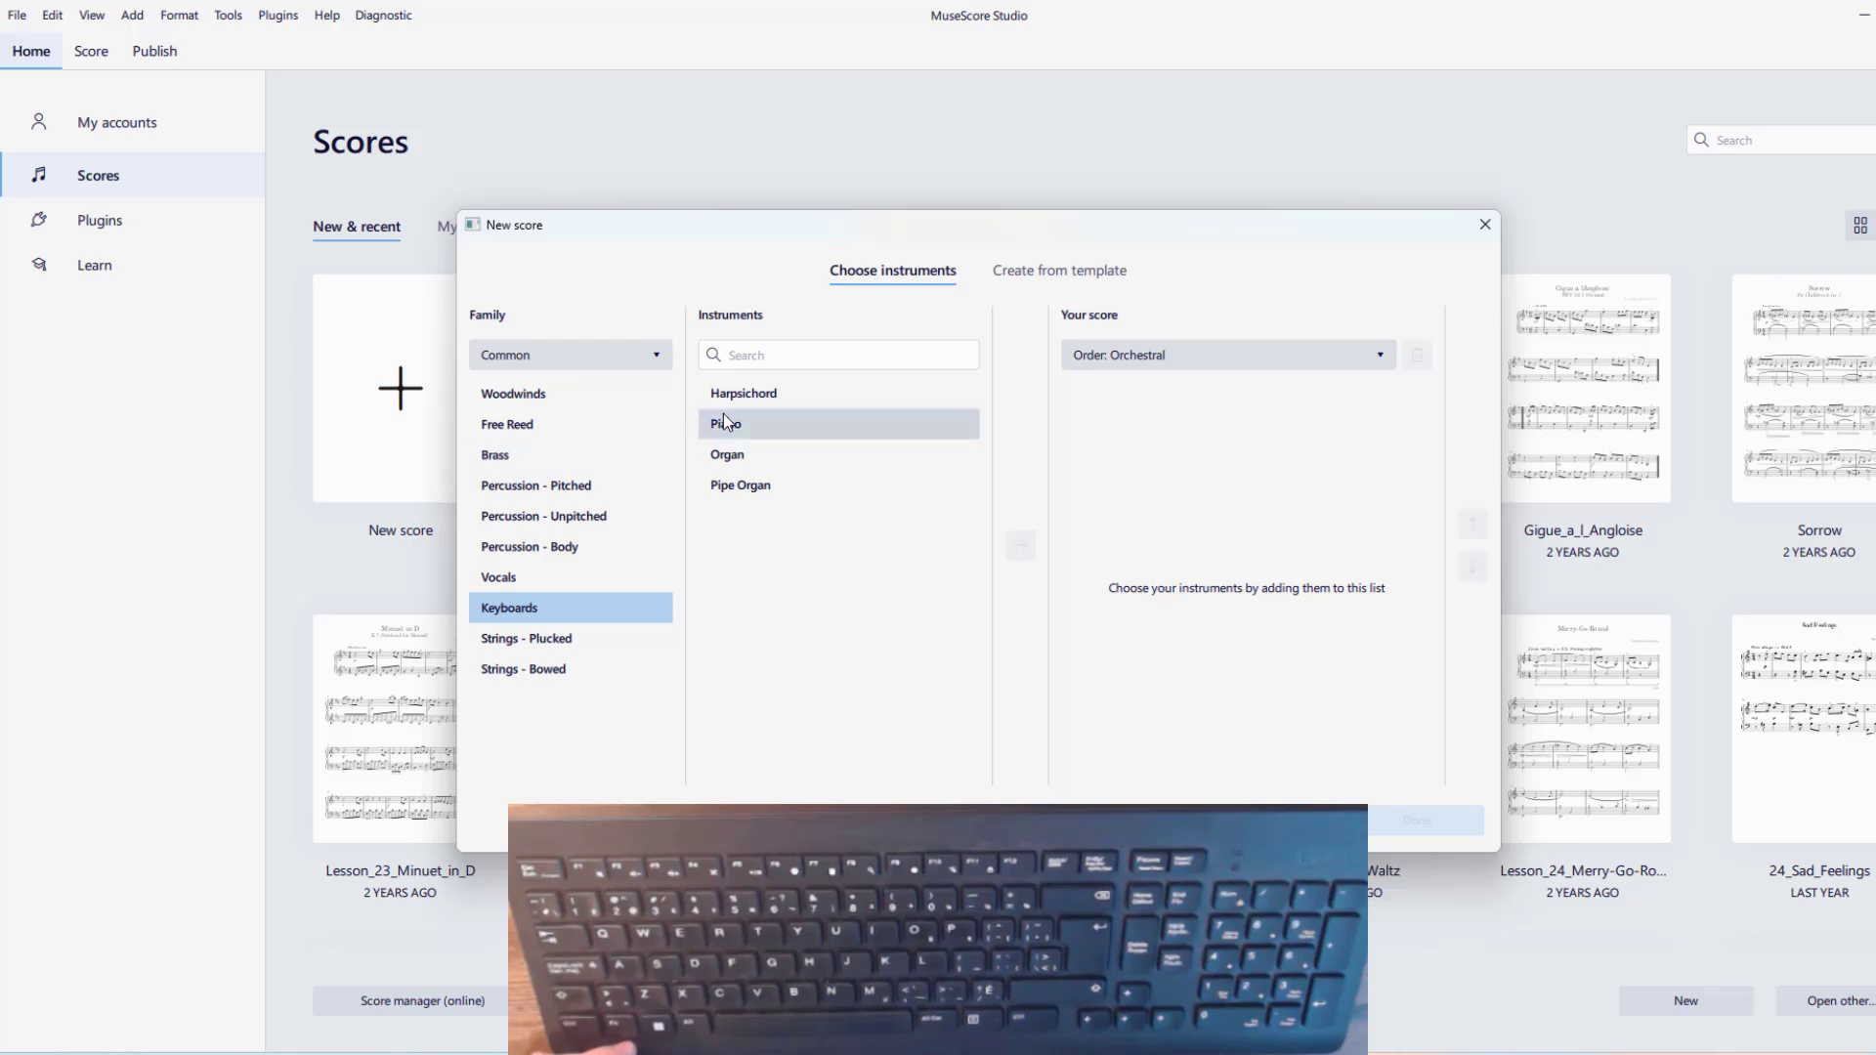
Add a Piano from the keyboard family to the new score and continue to the additional score information
left_click(733, 423)
left_click(1008, 553)
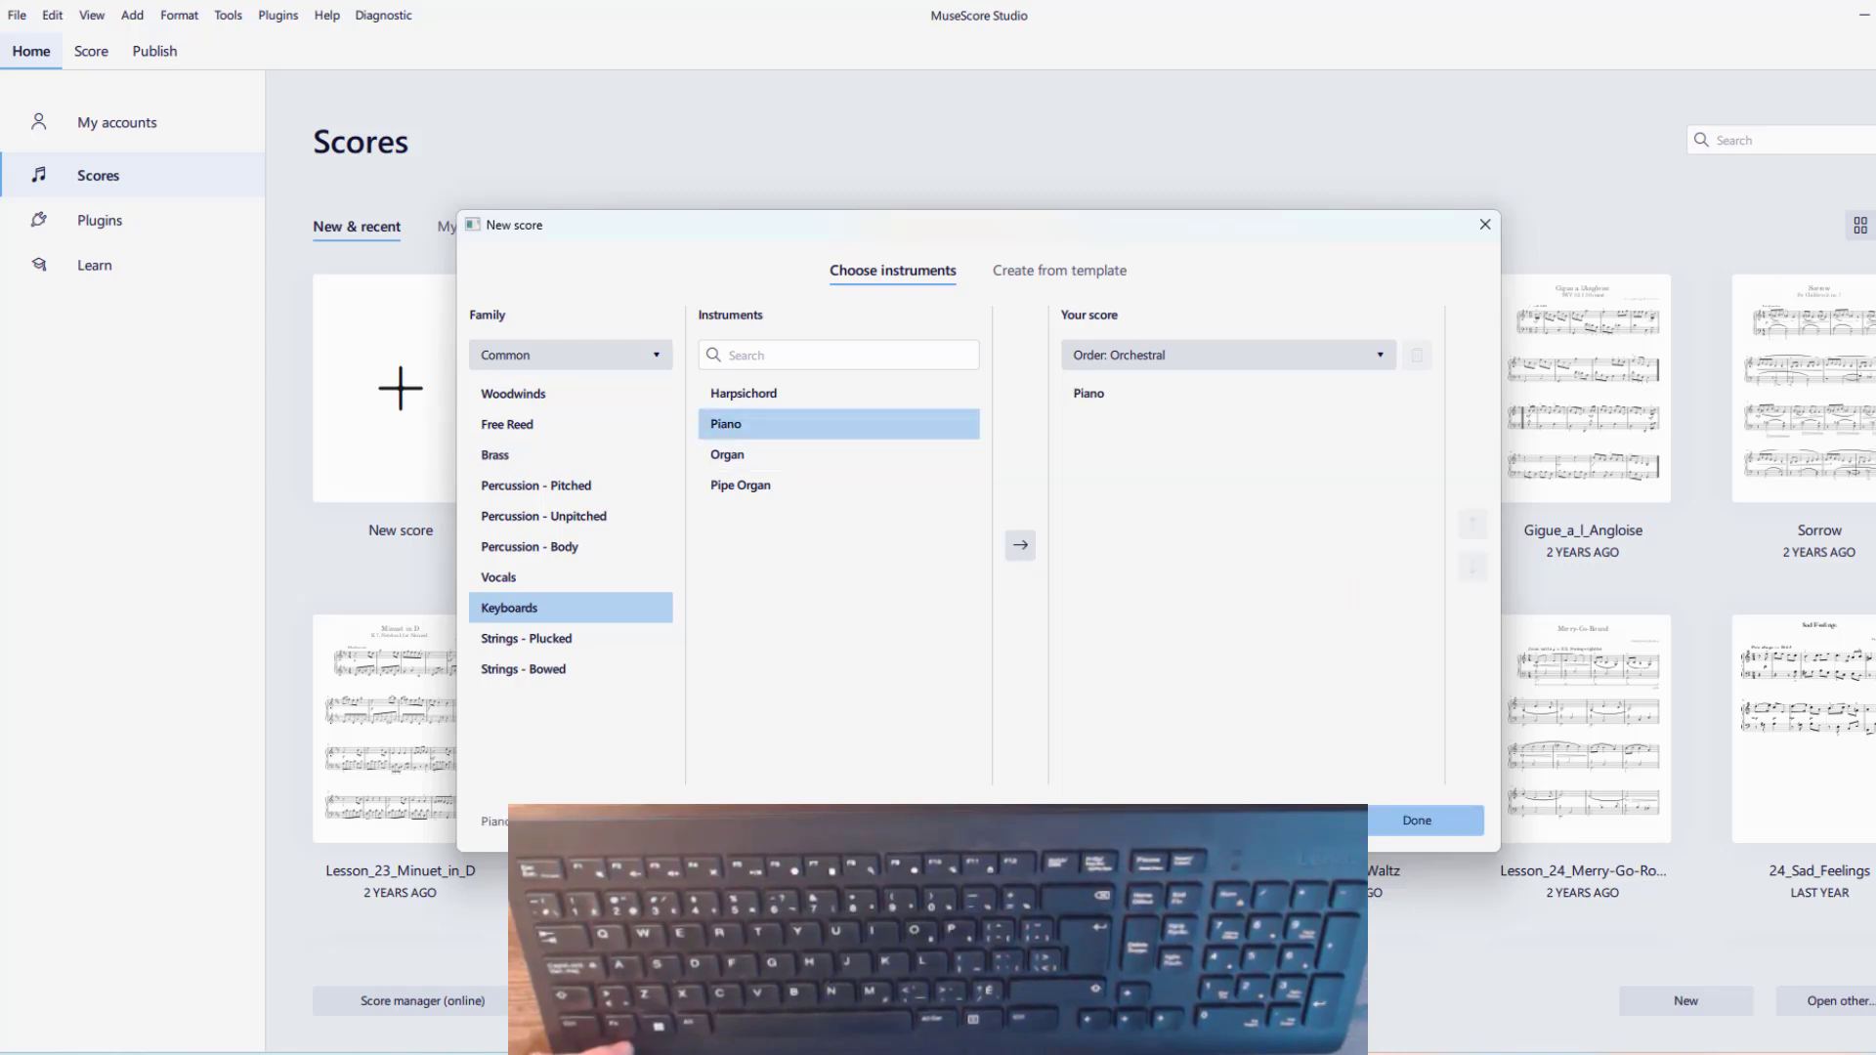
left_click(1302, 821)
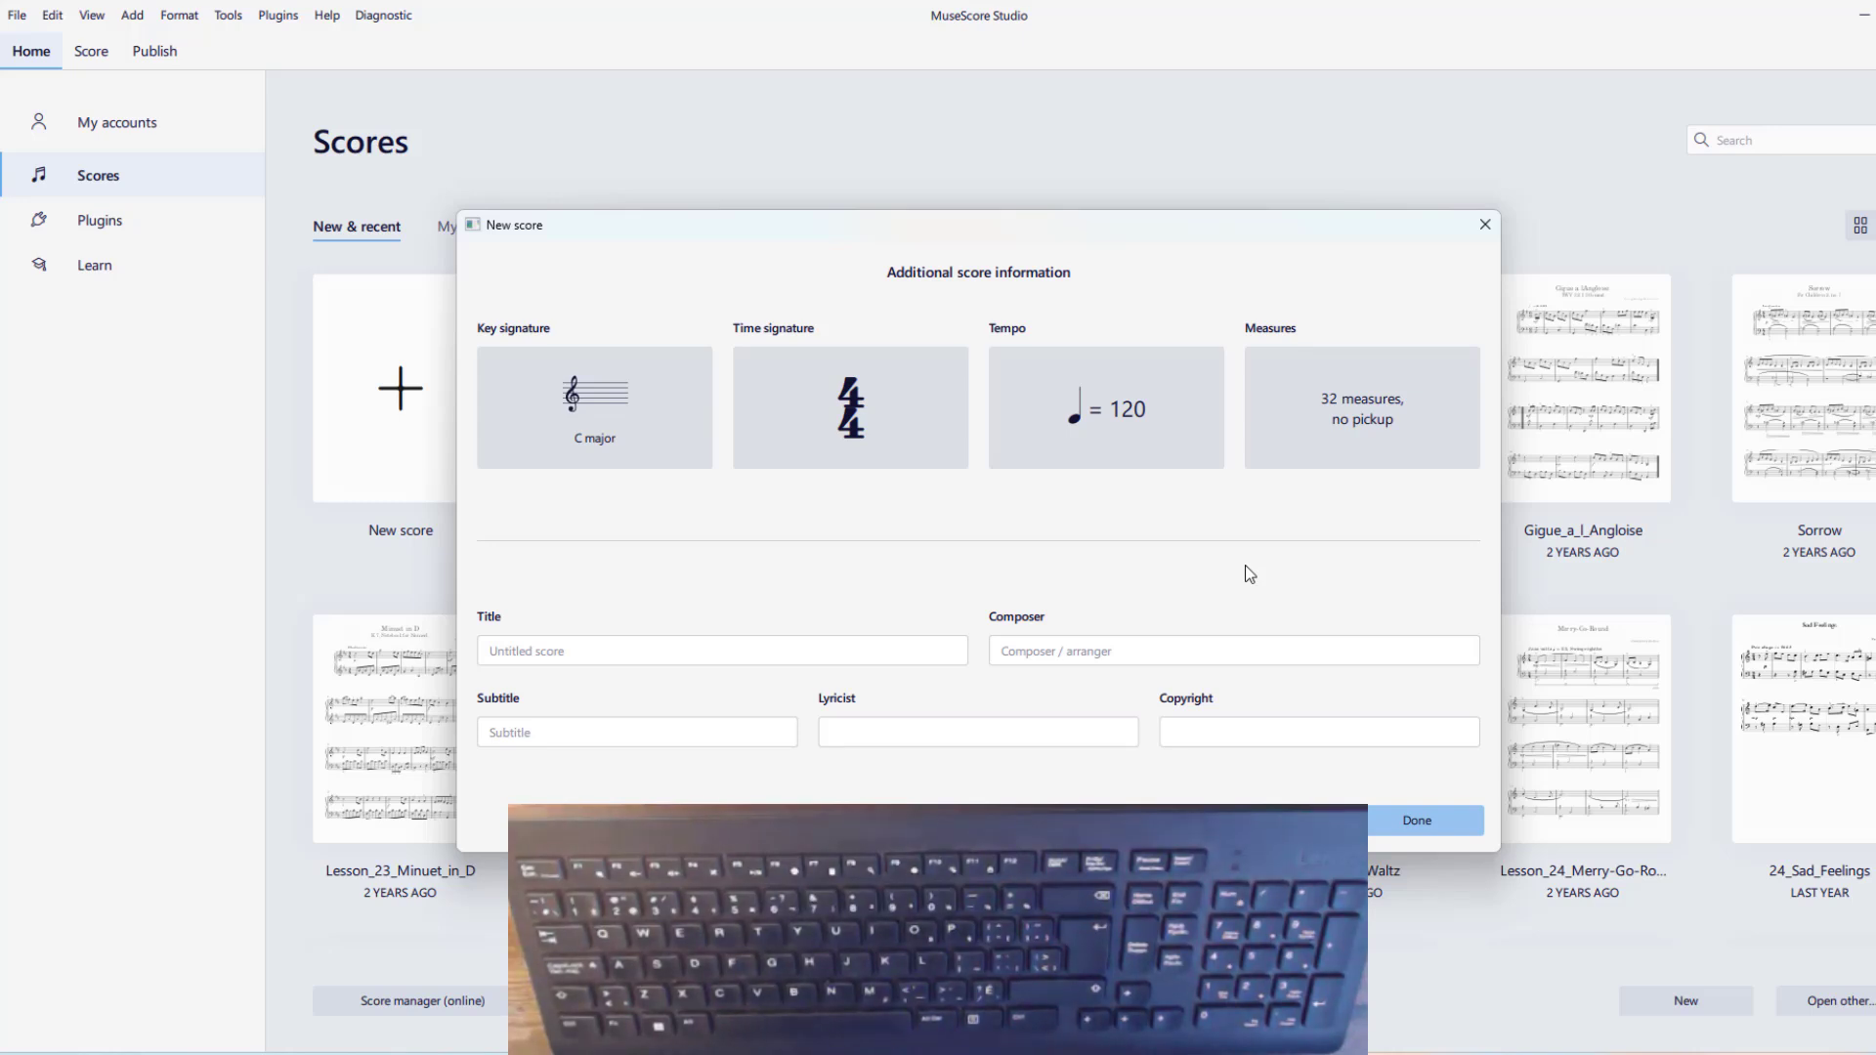
Enter "Czerny Exercise" as the title of the new score
left_click(626, 660)
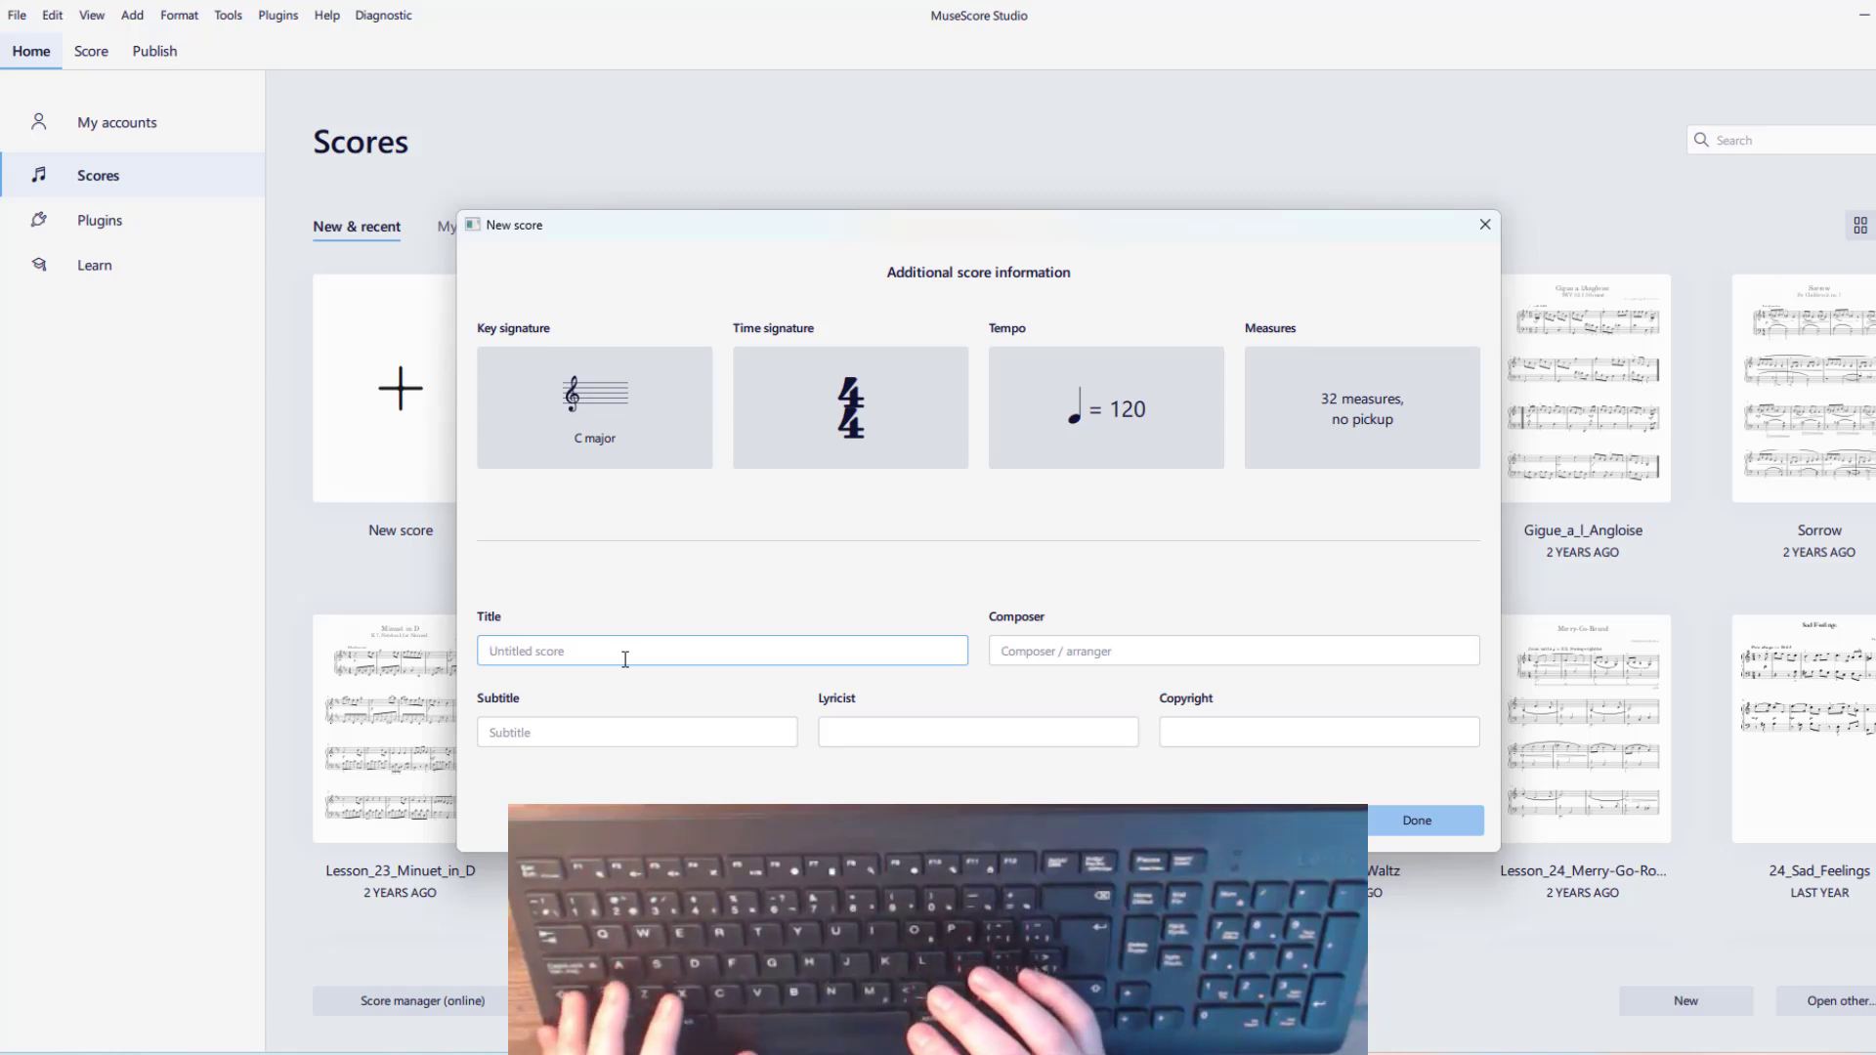
type("C")
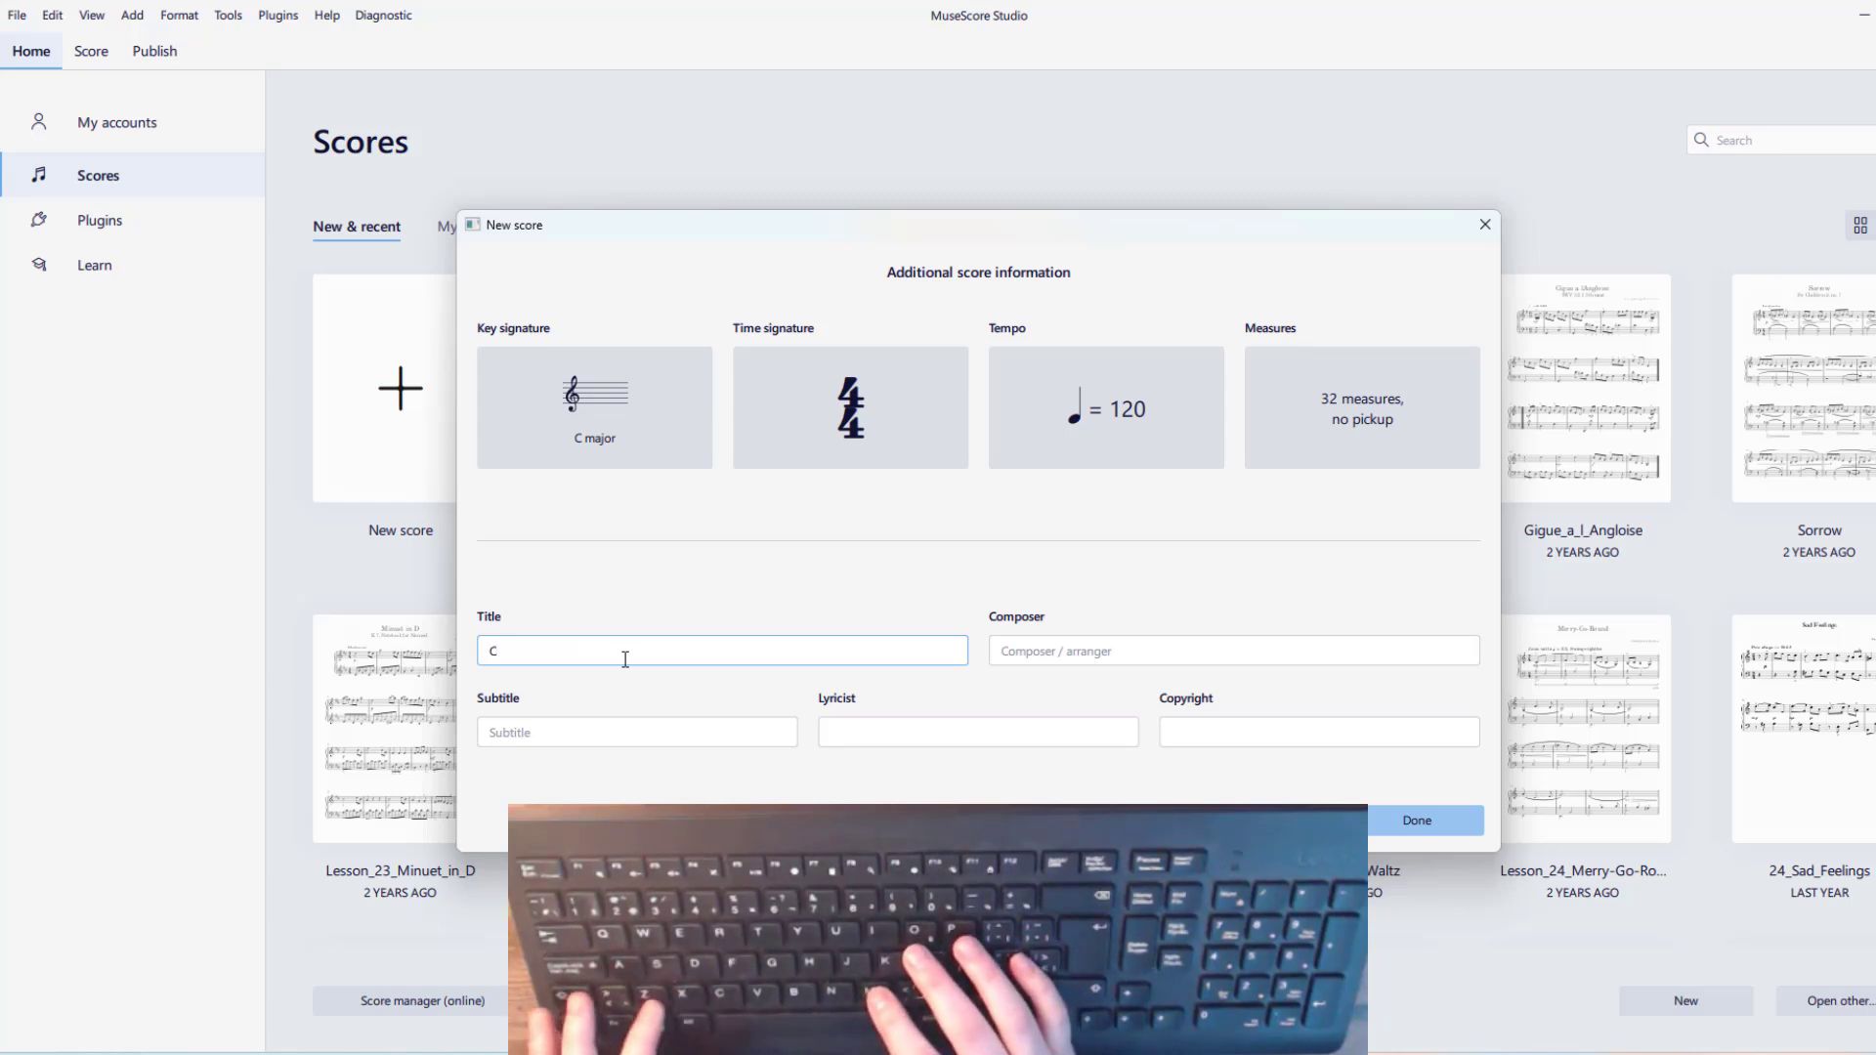
type("zerny ")
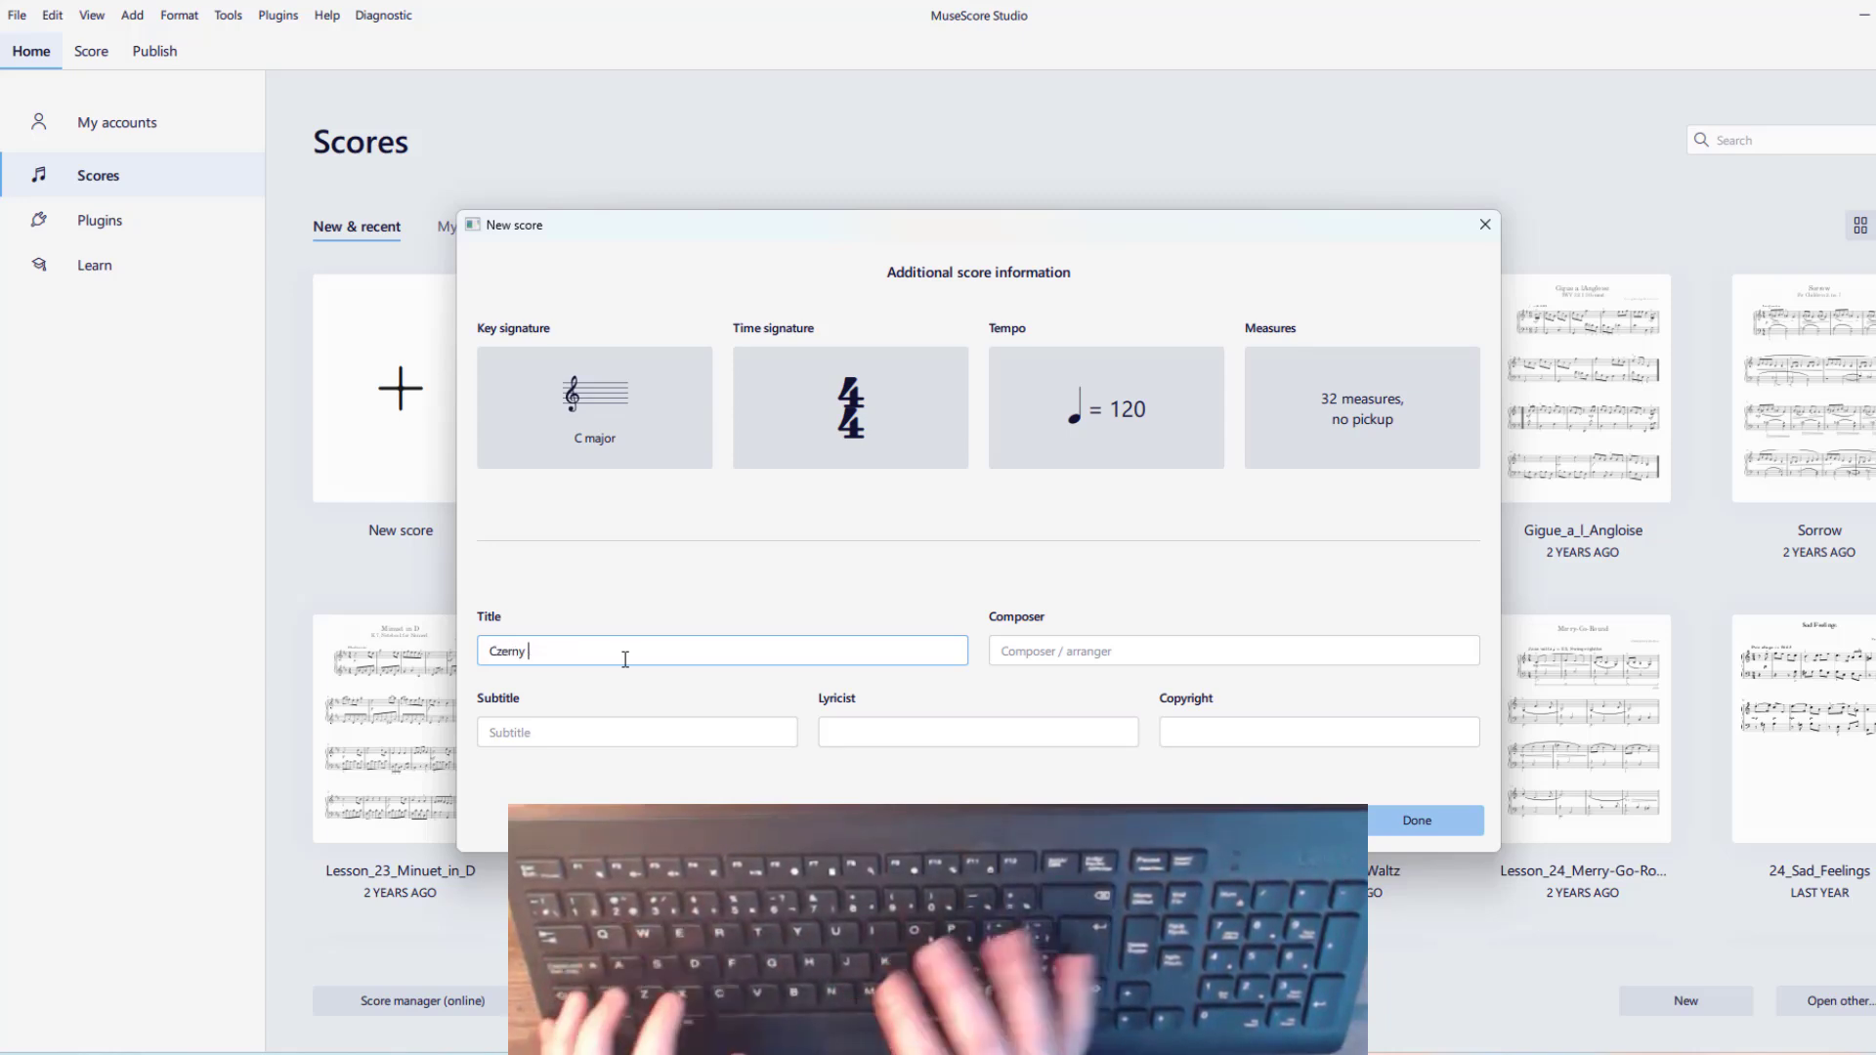
type("Exercise")
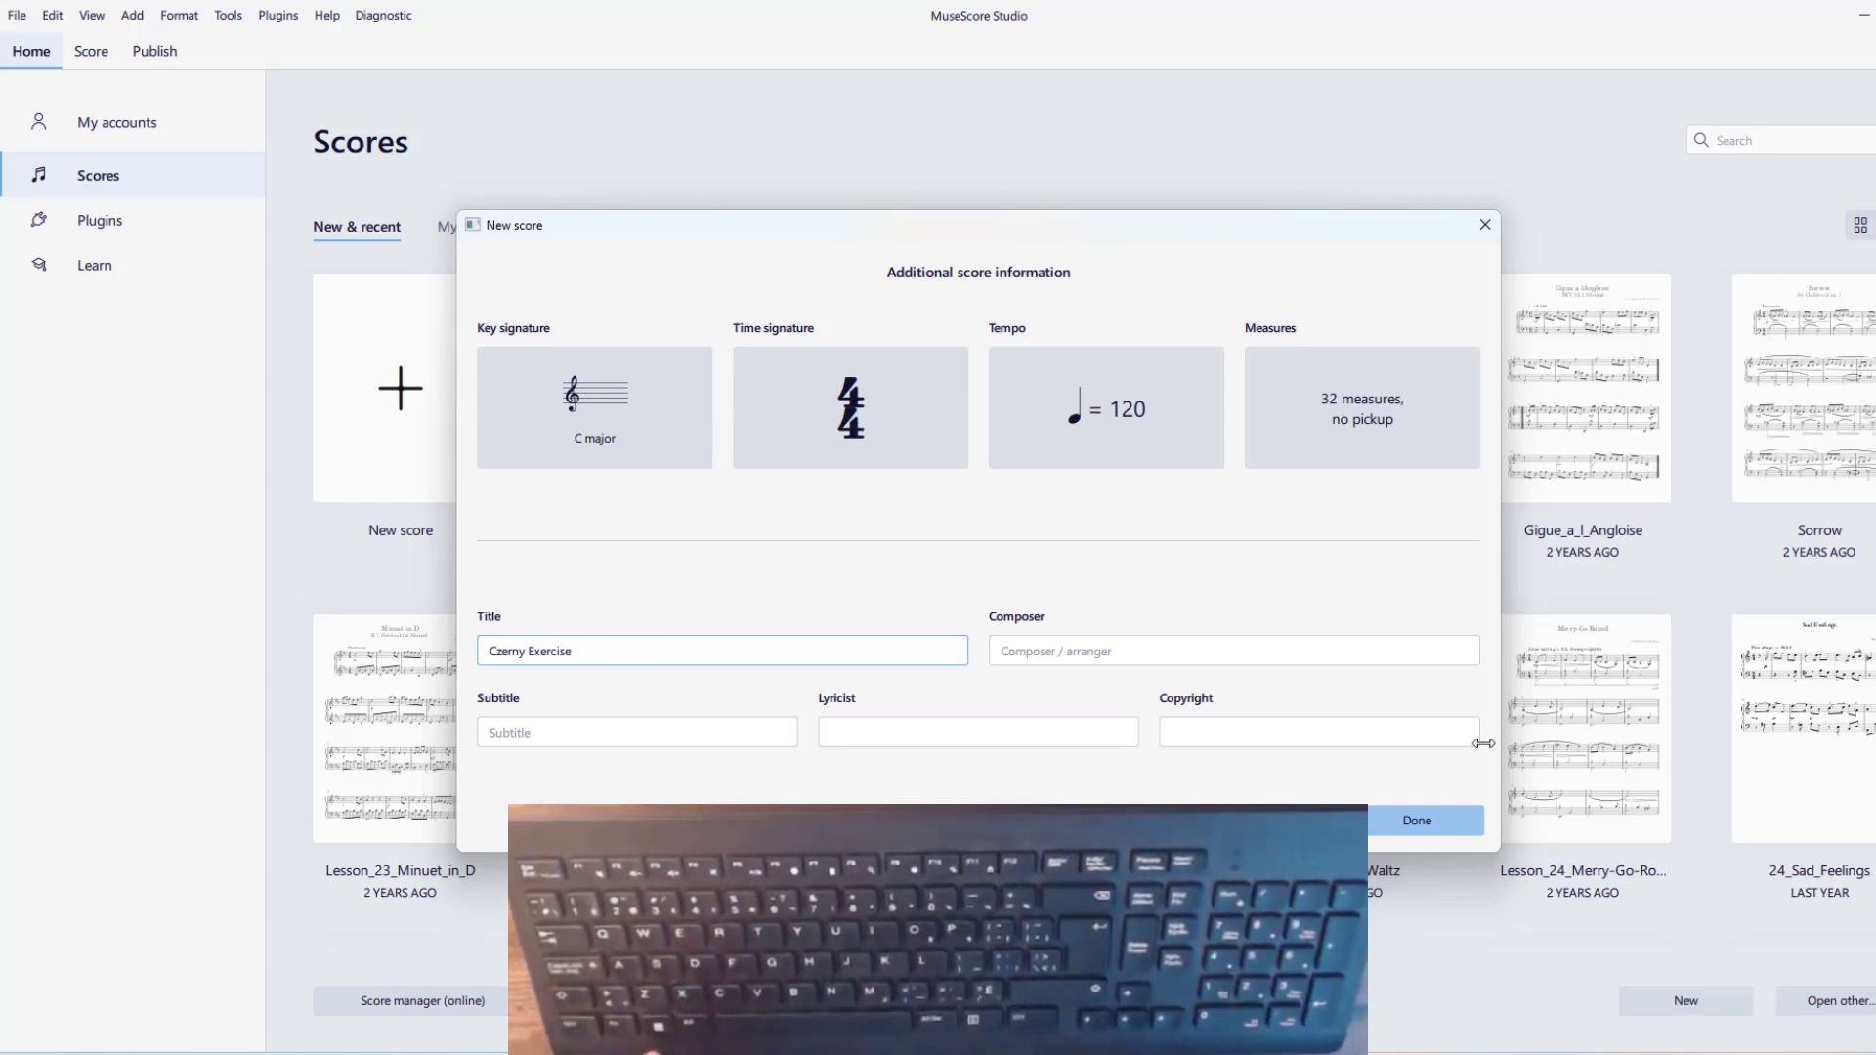
Enter "Carl Czerny" as the composer of the new score
left_click(1185, 660)
type("Carl")
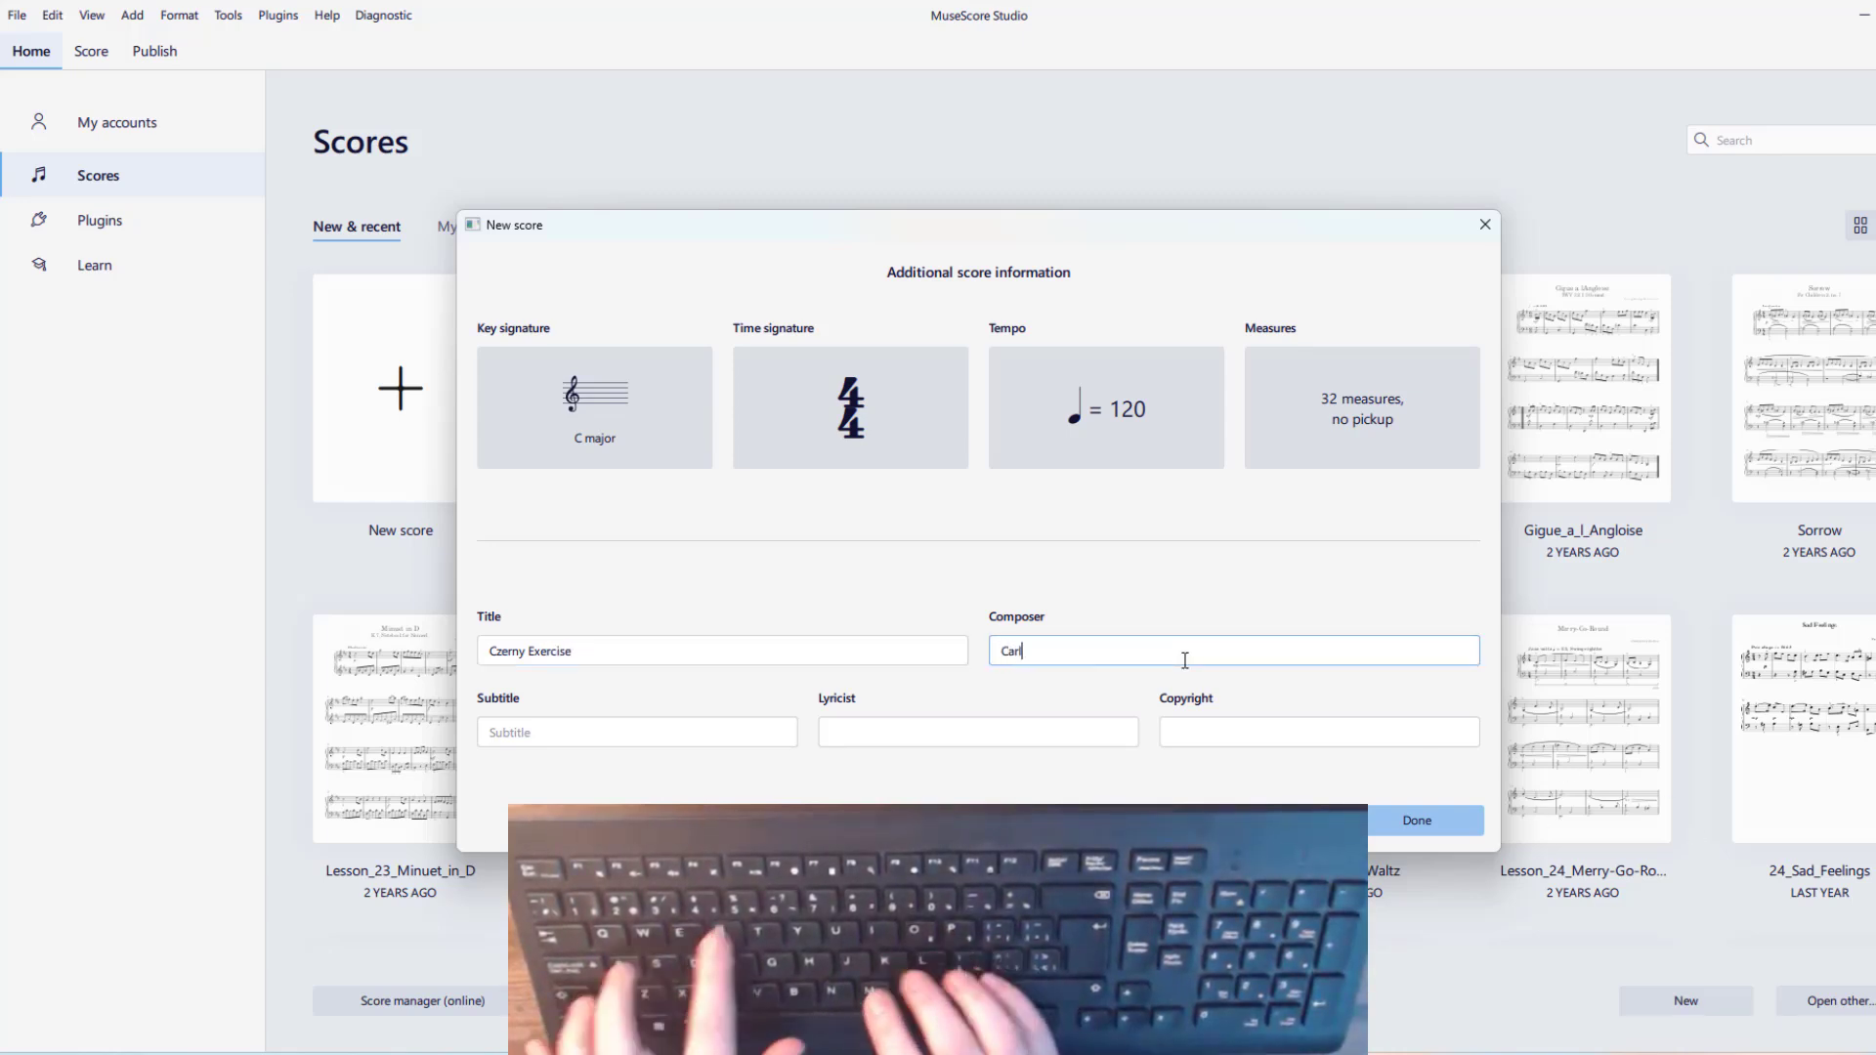
type(" Czer")
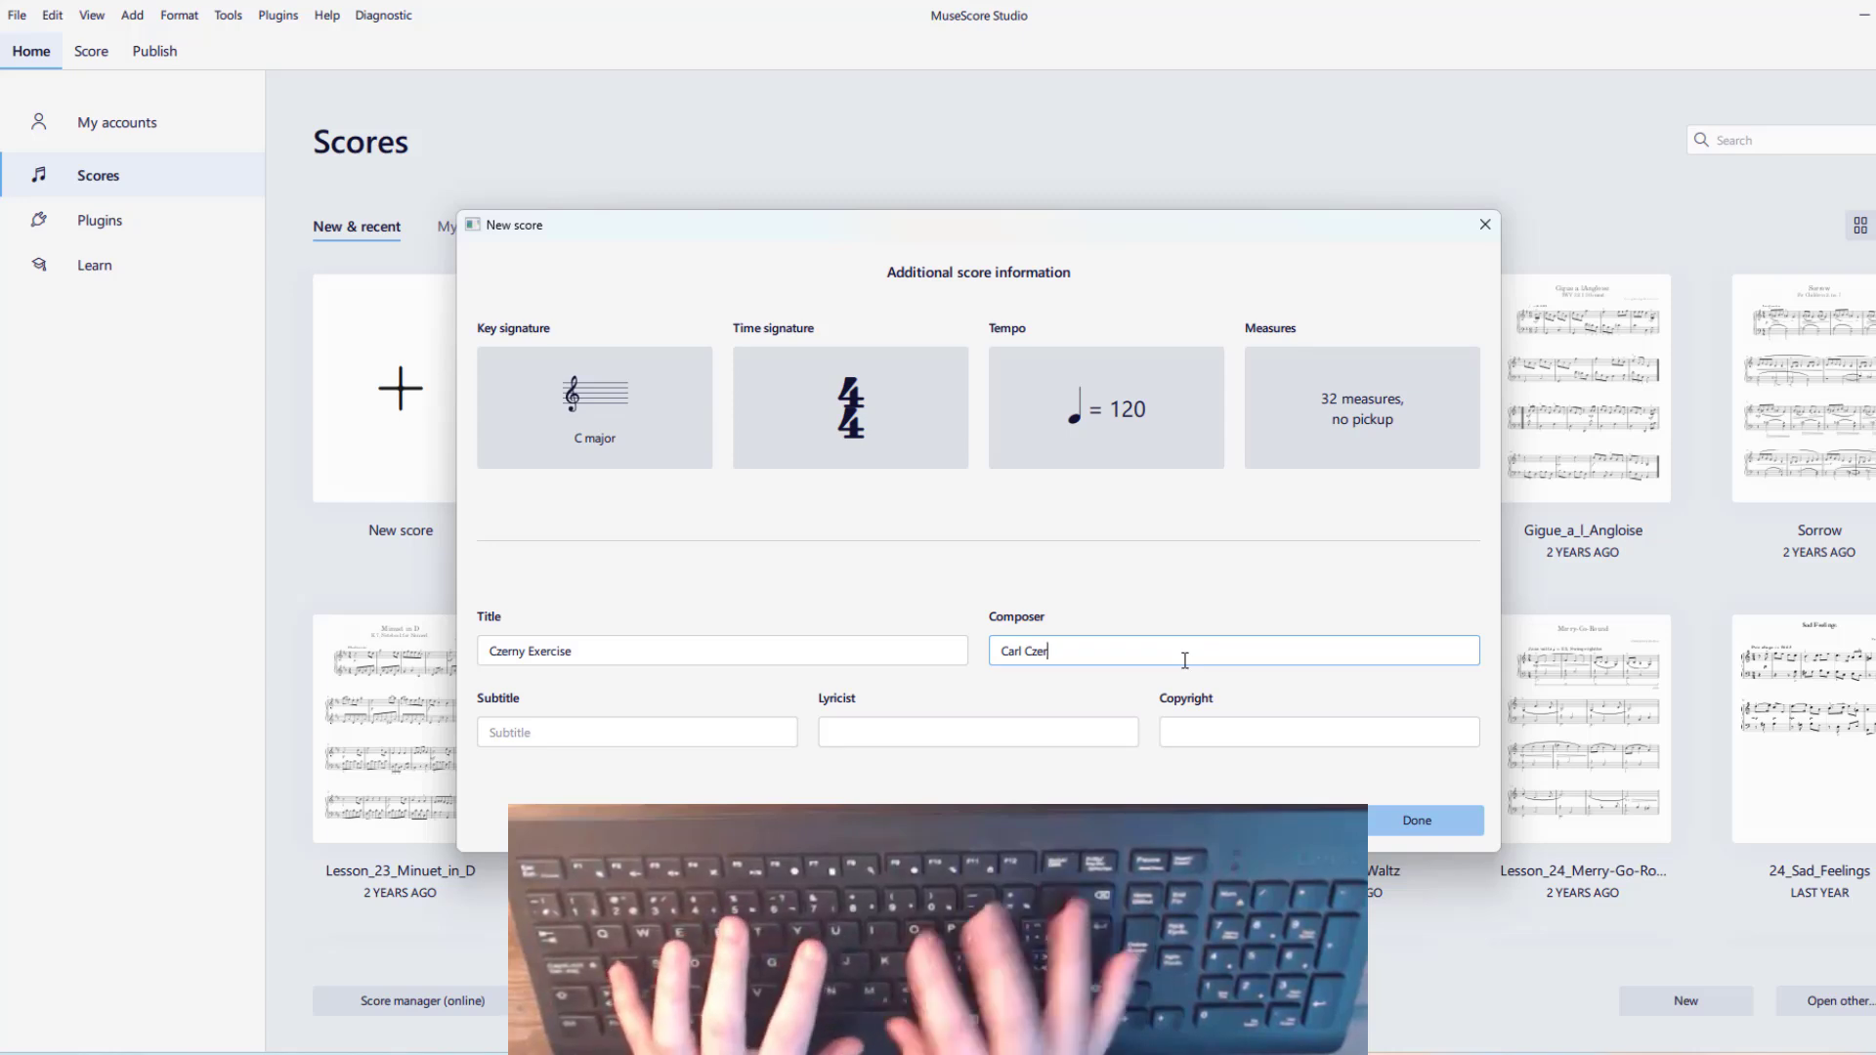
type("ny")
key("Tab")
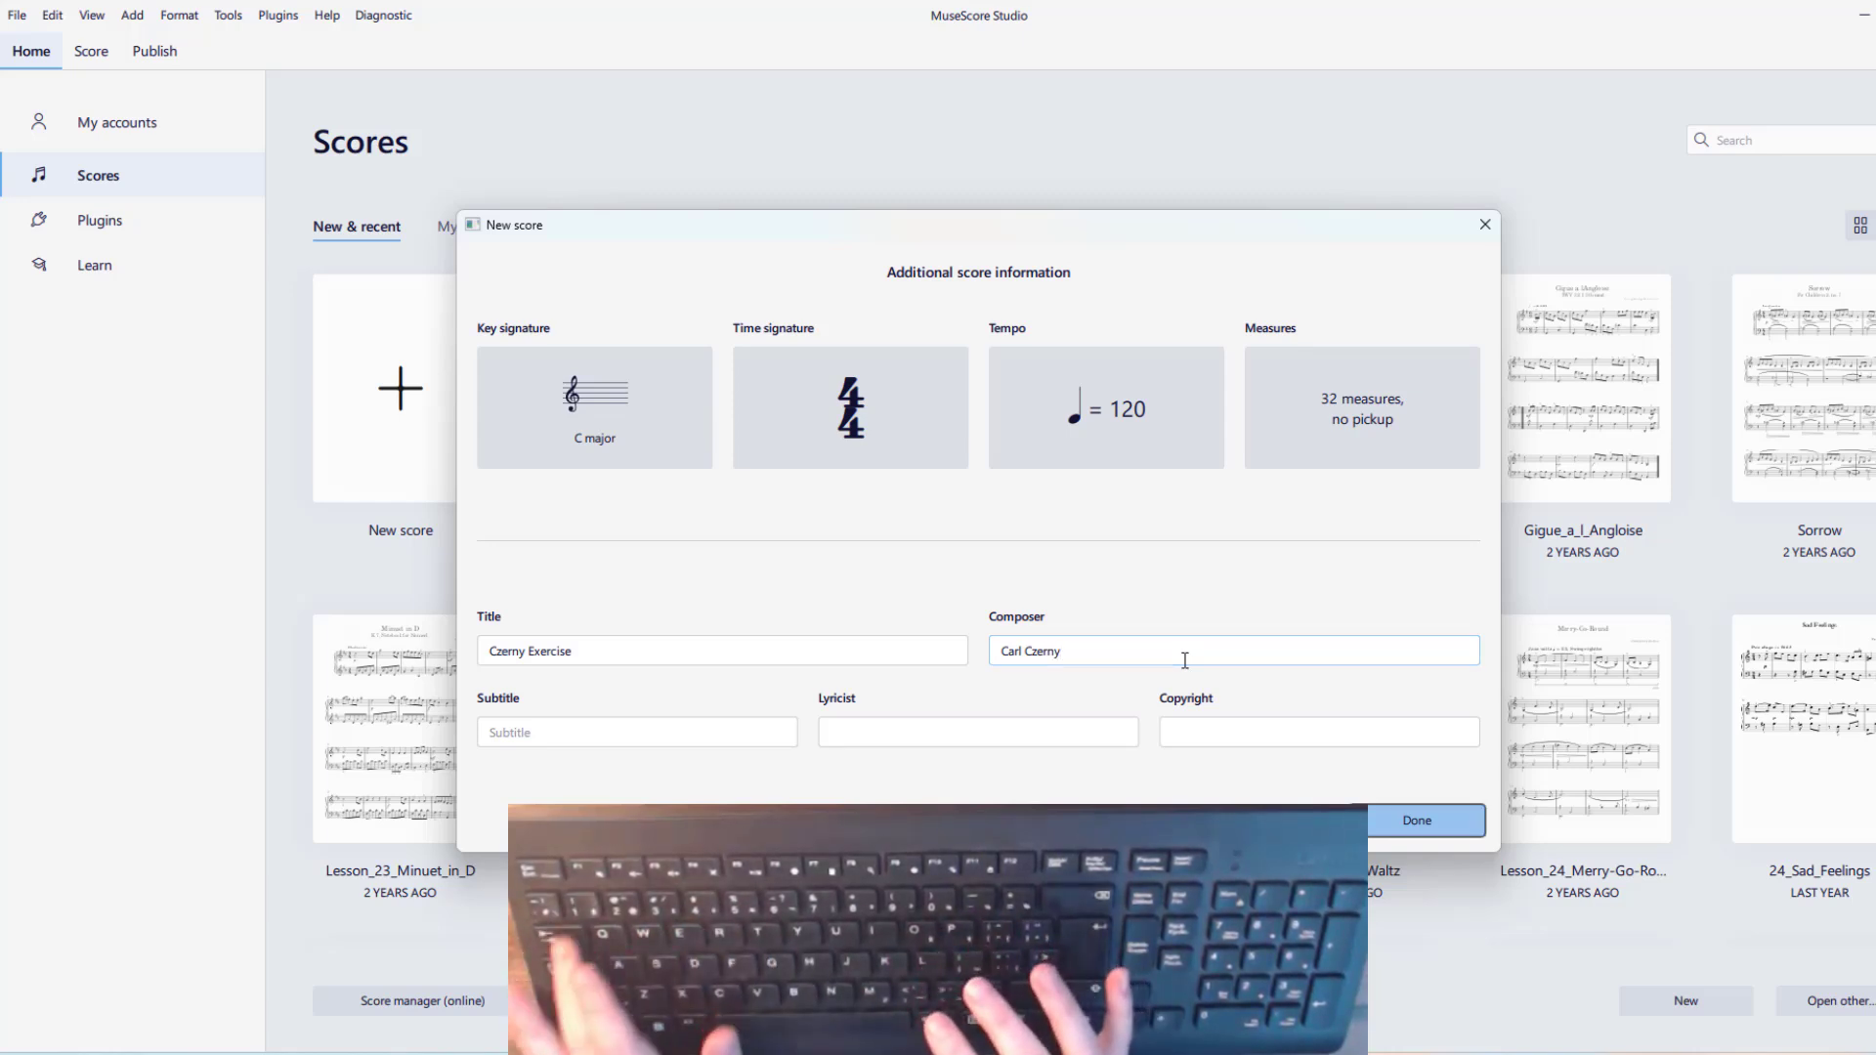
key("Tab")
Enter "op. 139 no. 1" as the subtitle of the new score
left_click(704, 728)
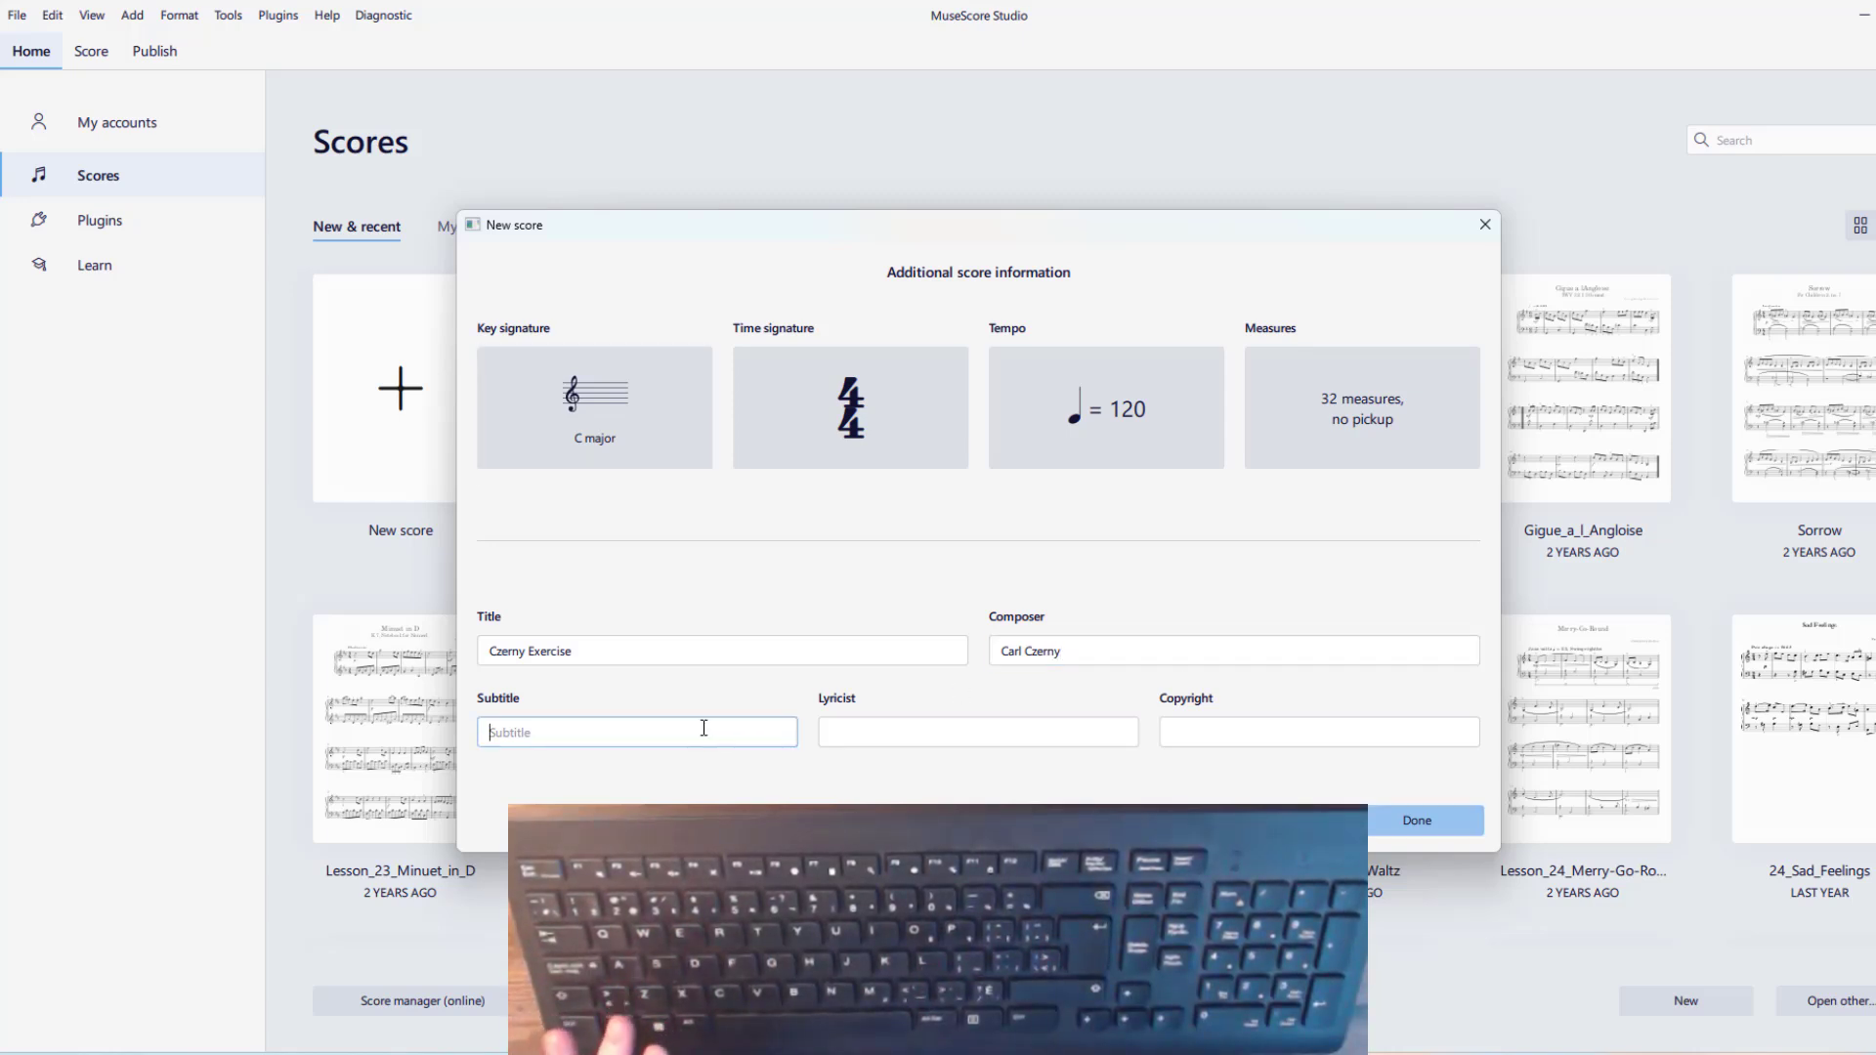
type("op. 13")
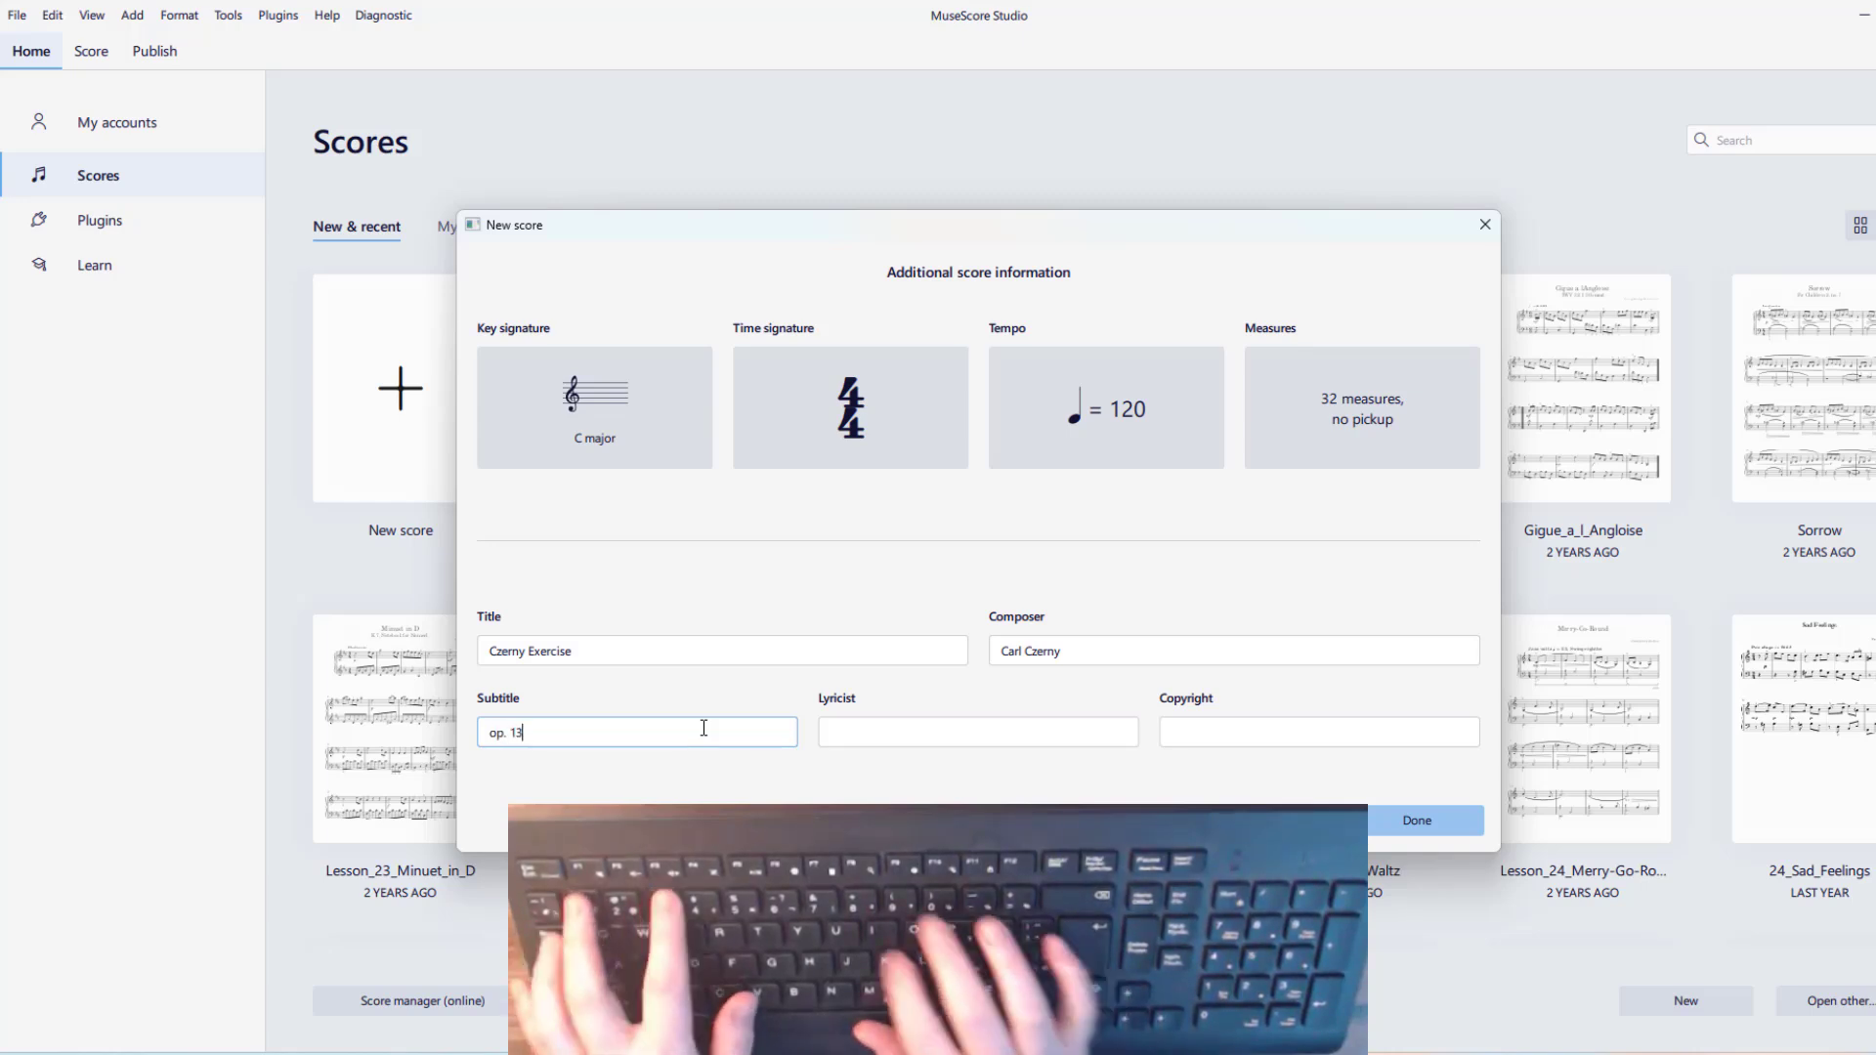
type("9 no. 1")
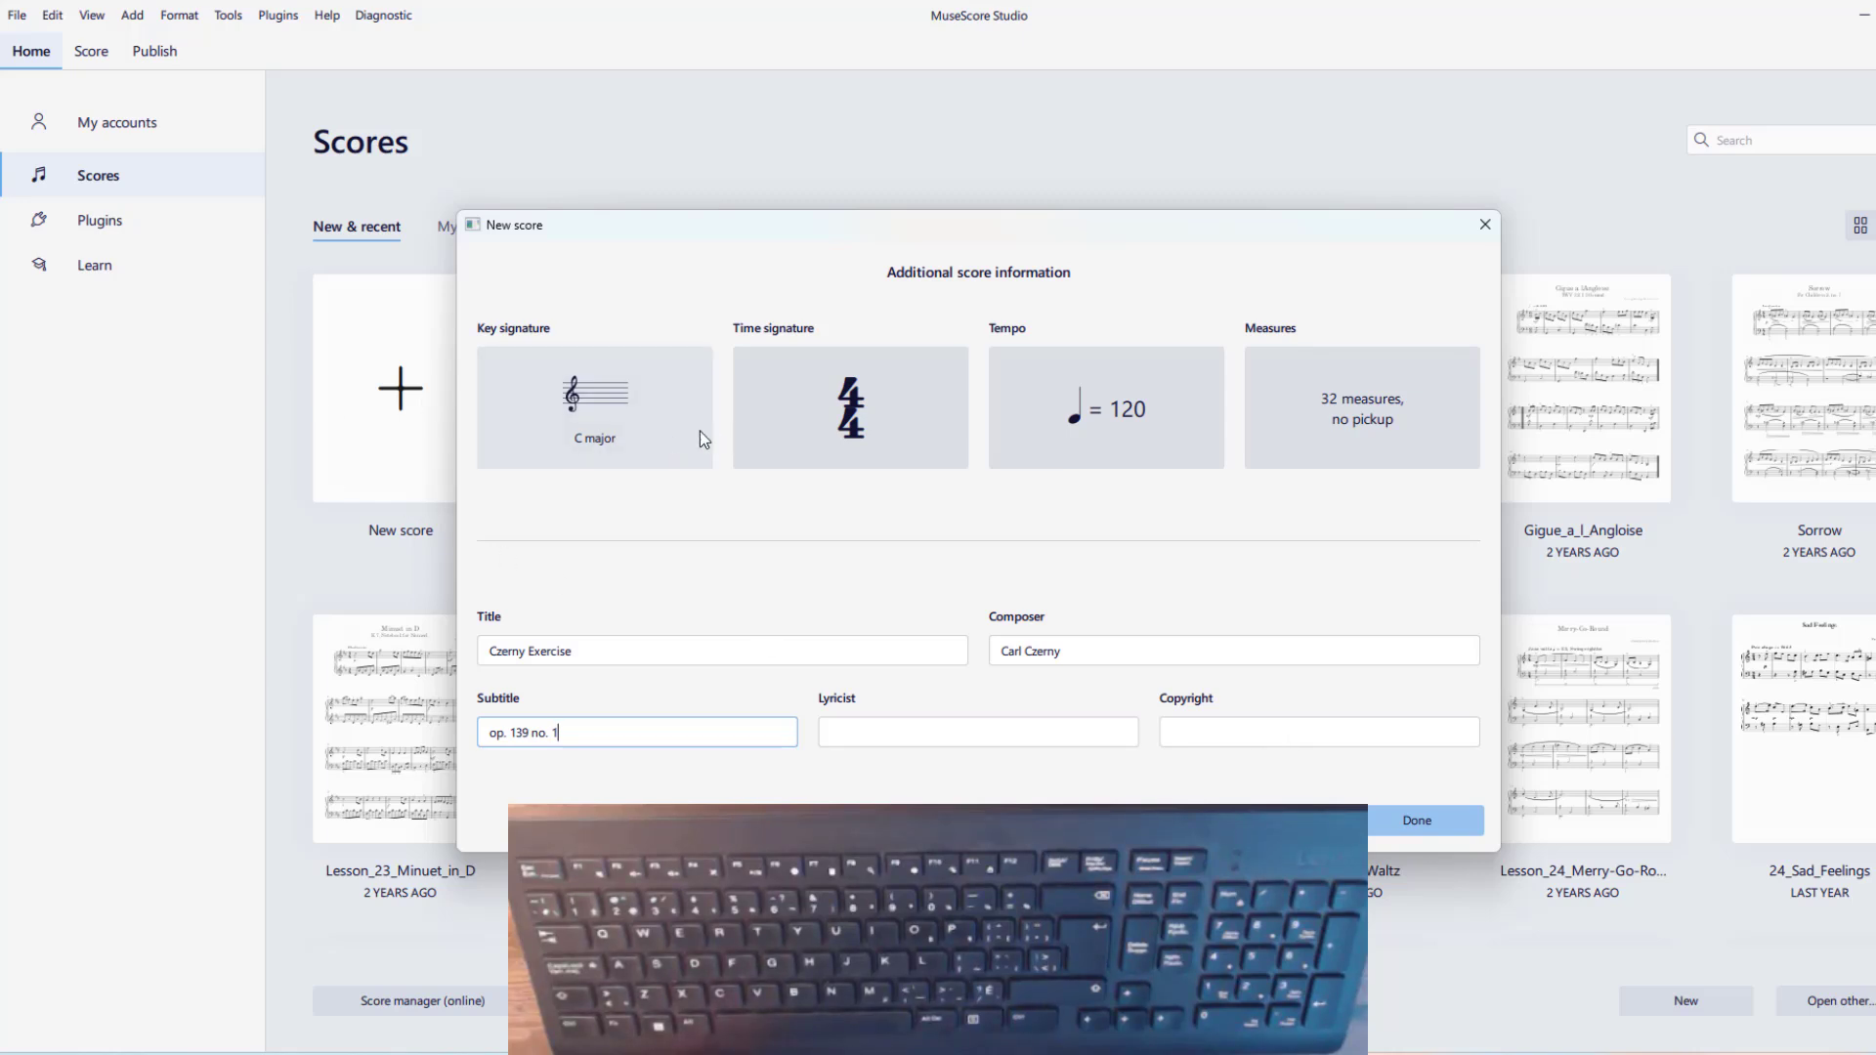
Set the new score's time signature to common time, shown with the C symbol
left_click(747, 430)
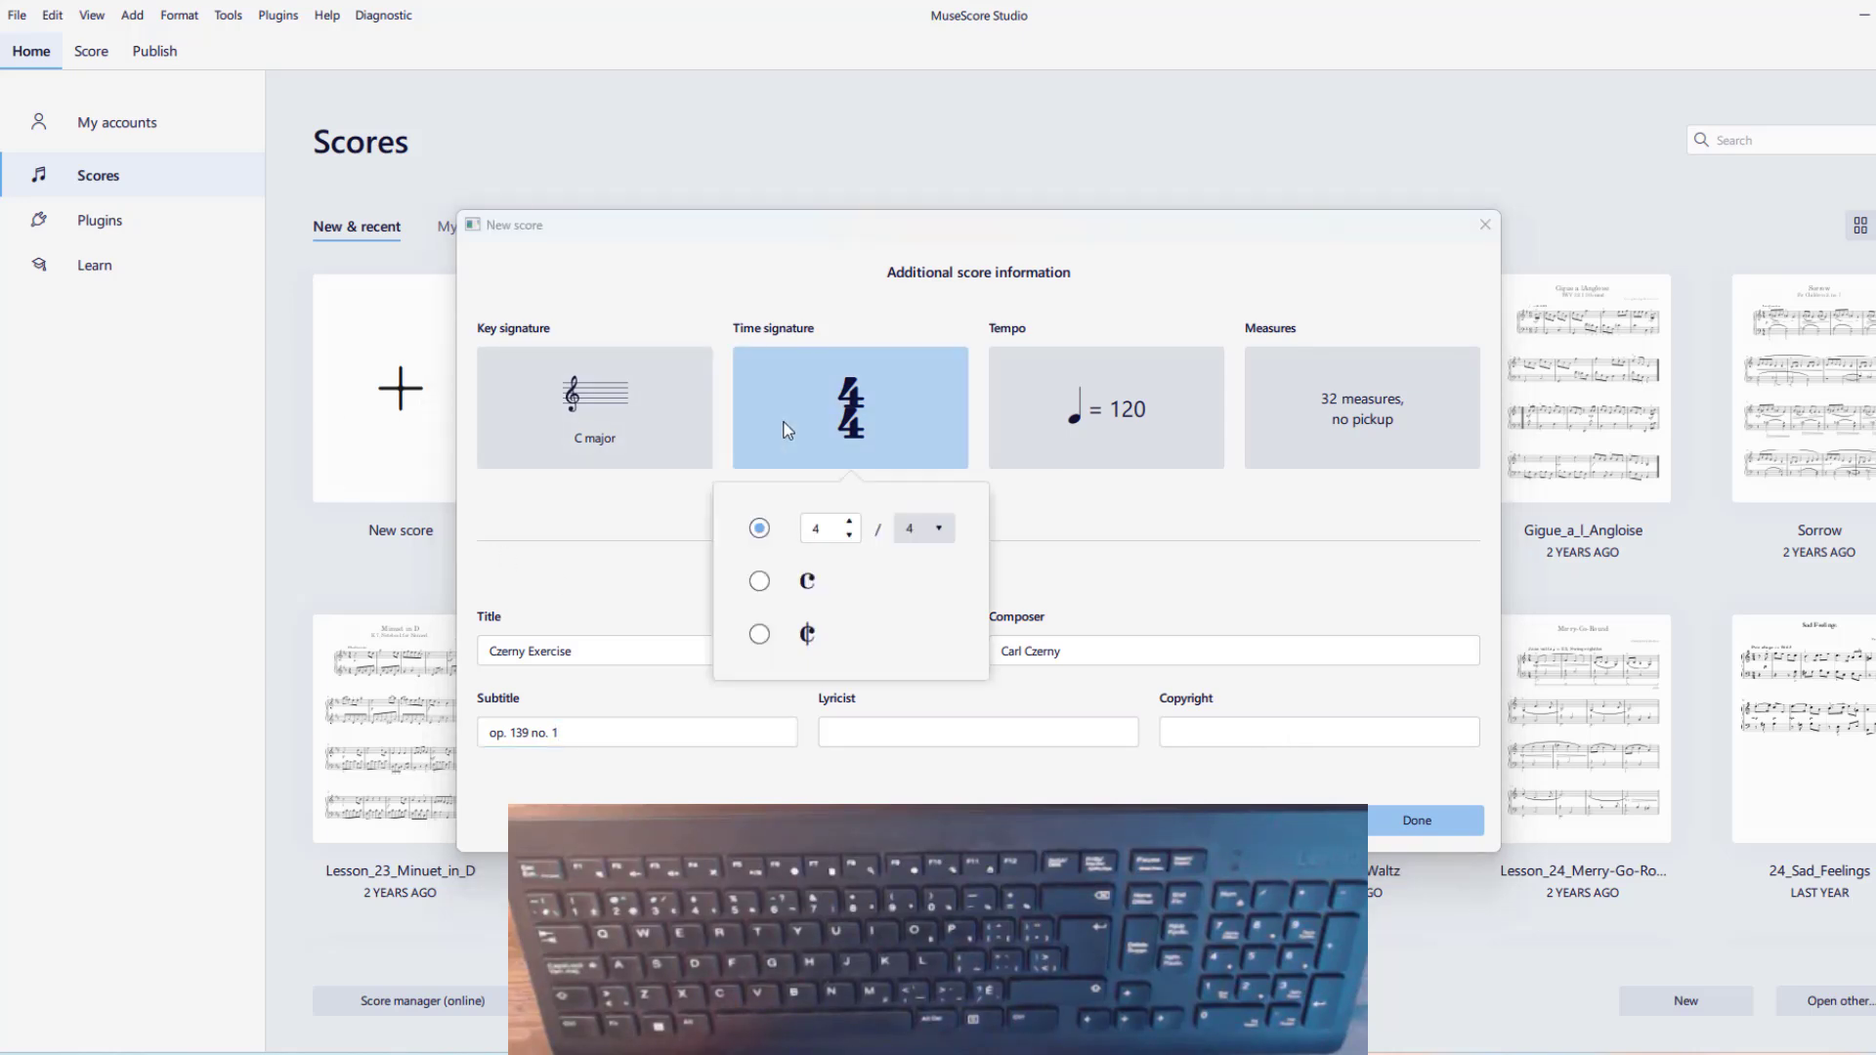
left_click(761, 585)
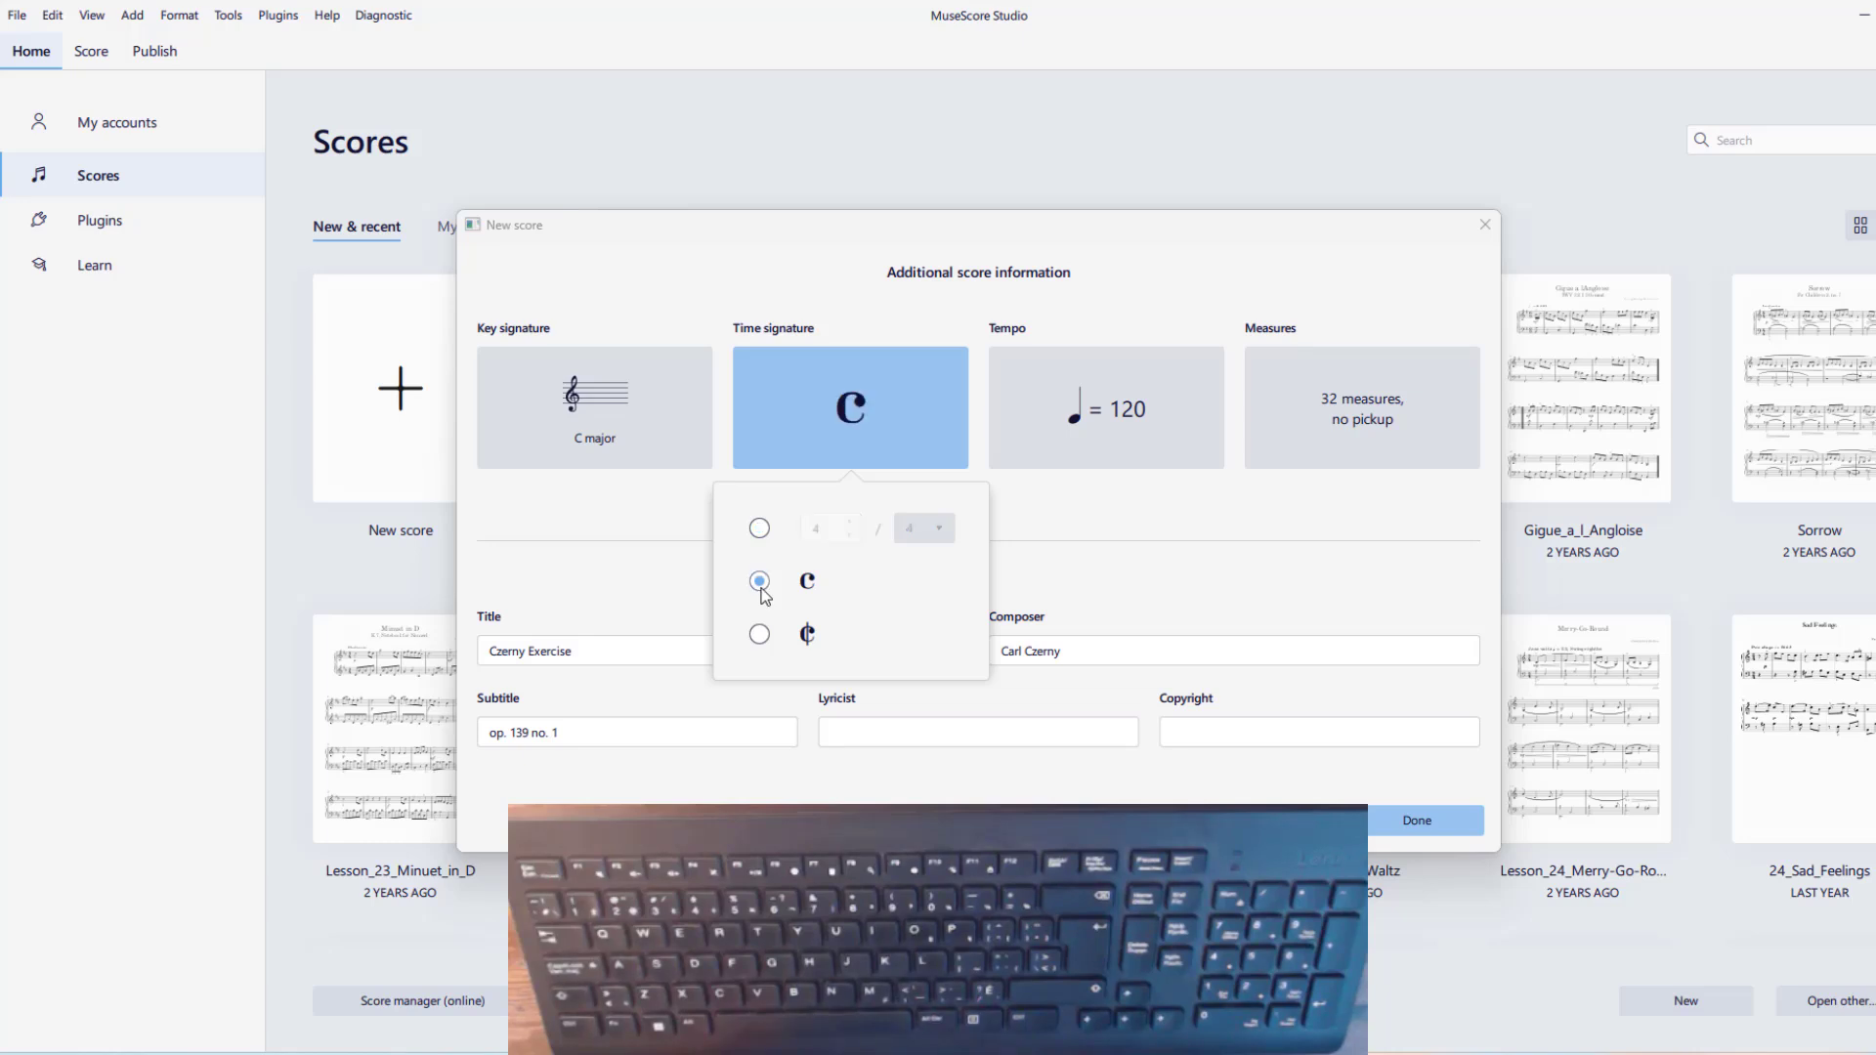
left_click(1067, 559)
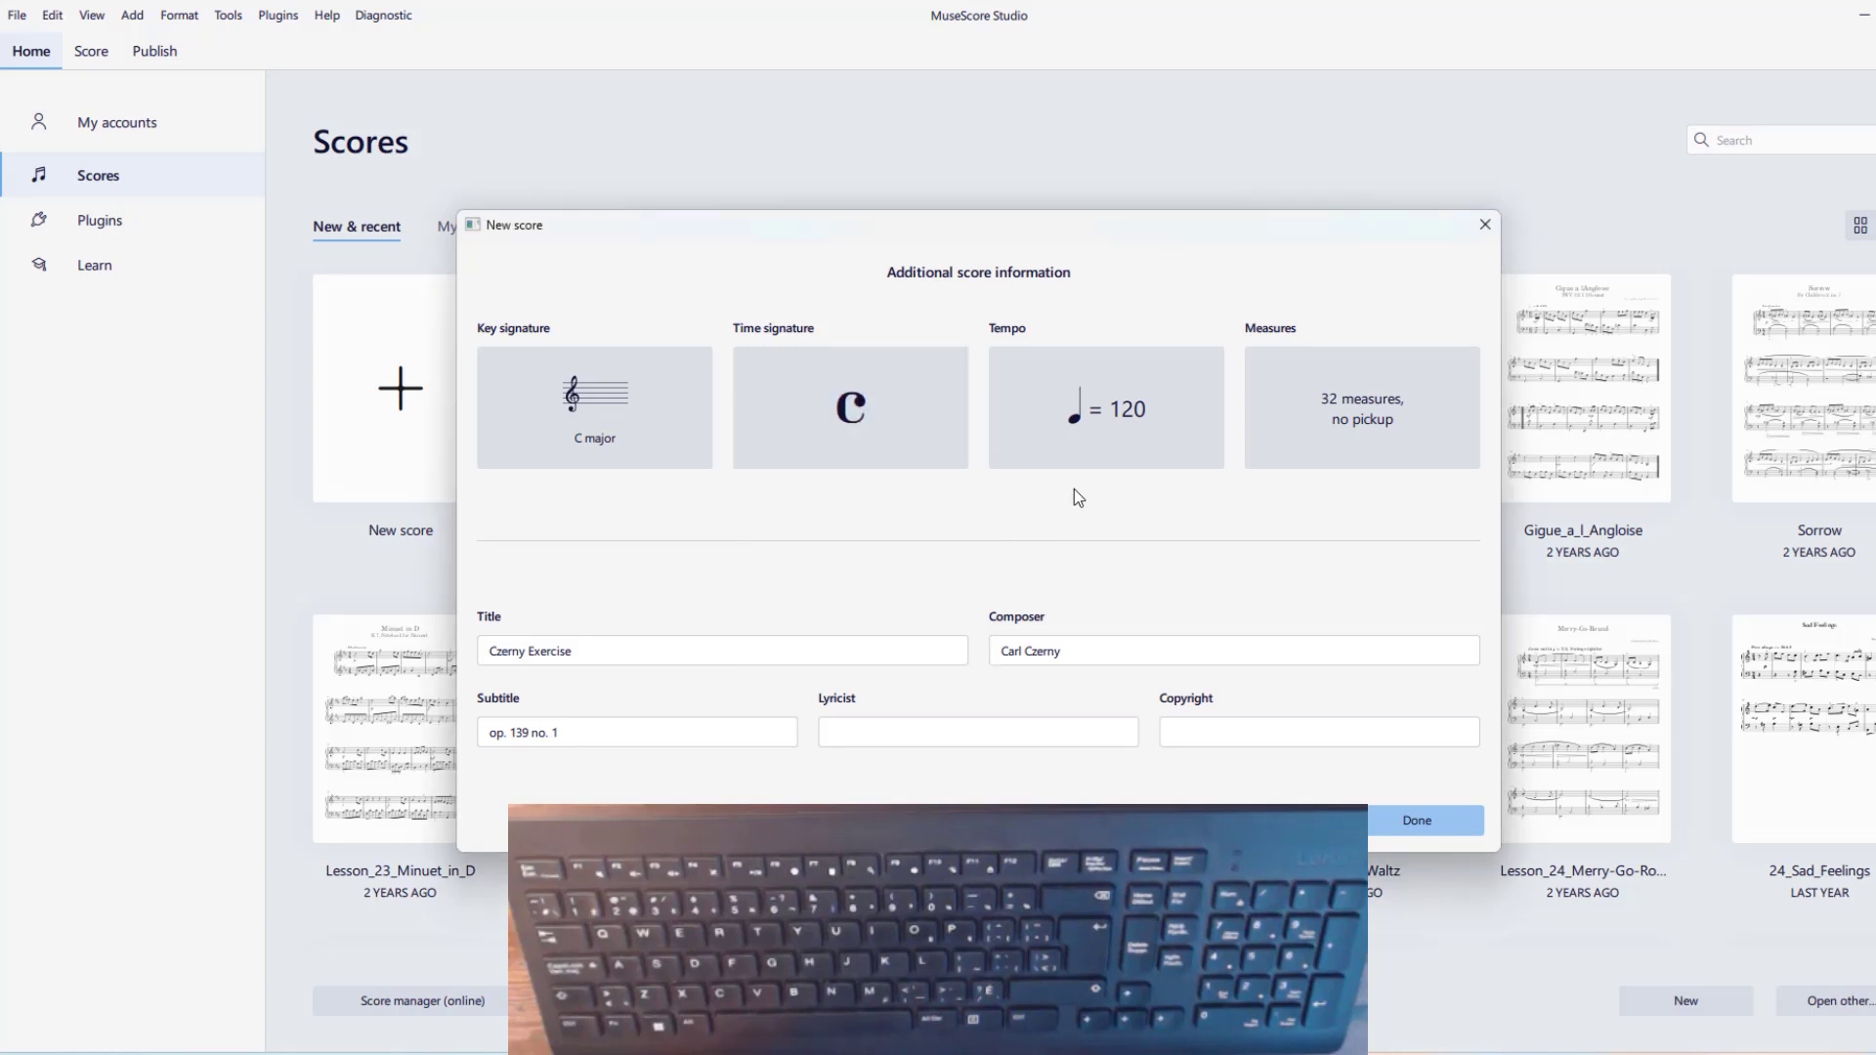
Enable showing the tempo marking on the score, with the quarter note at 120
left_click(1142, 412)
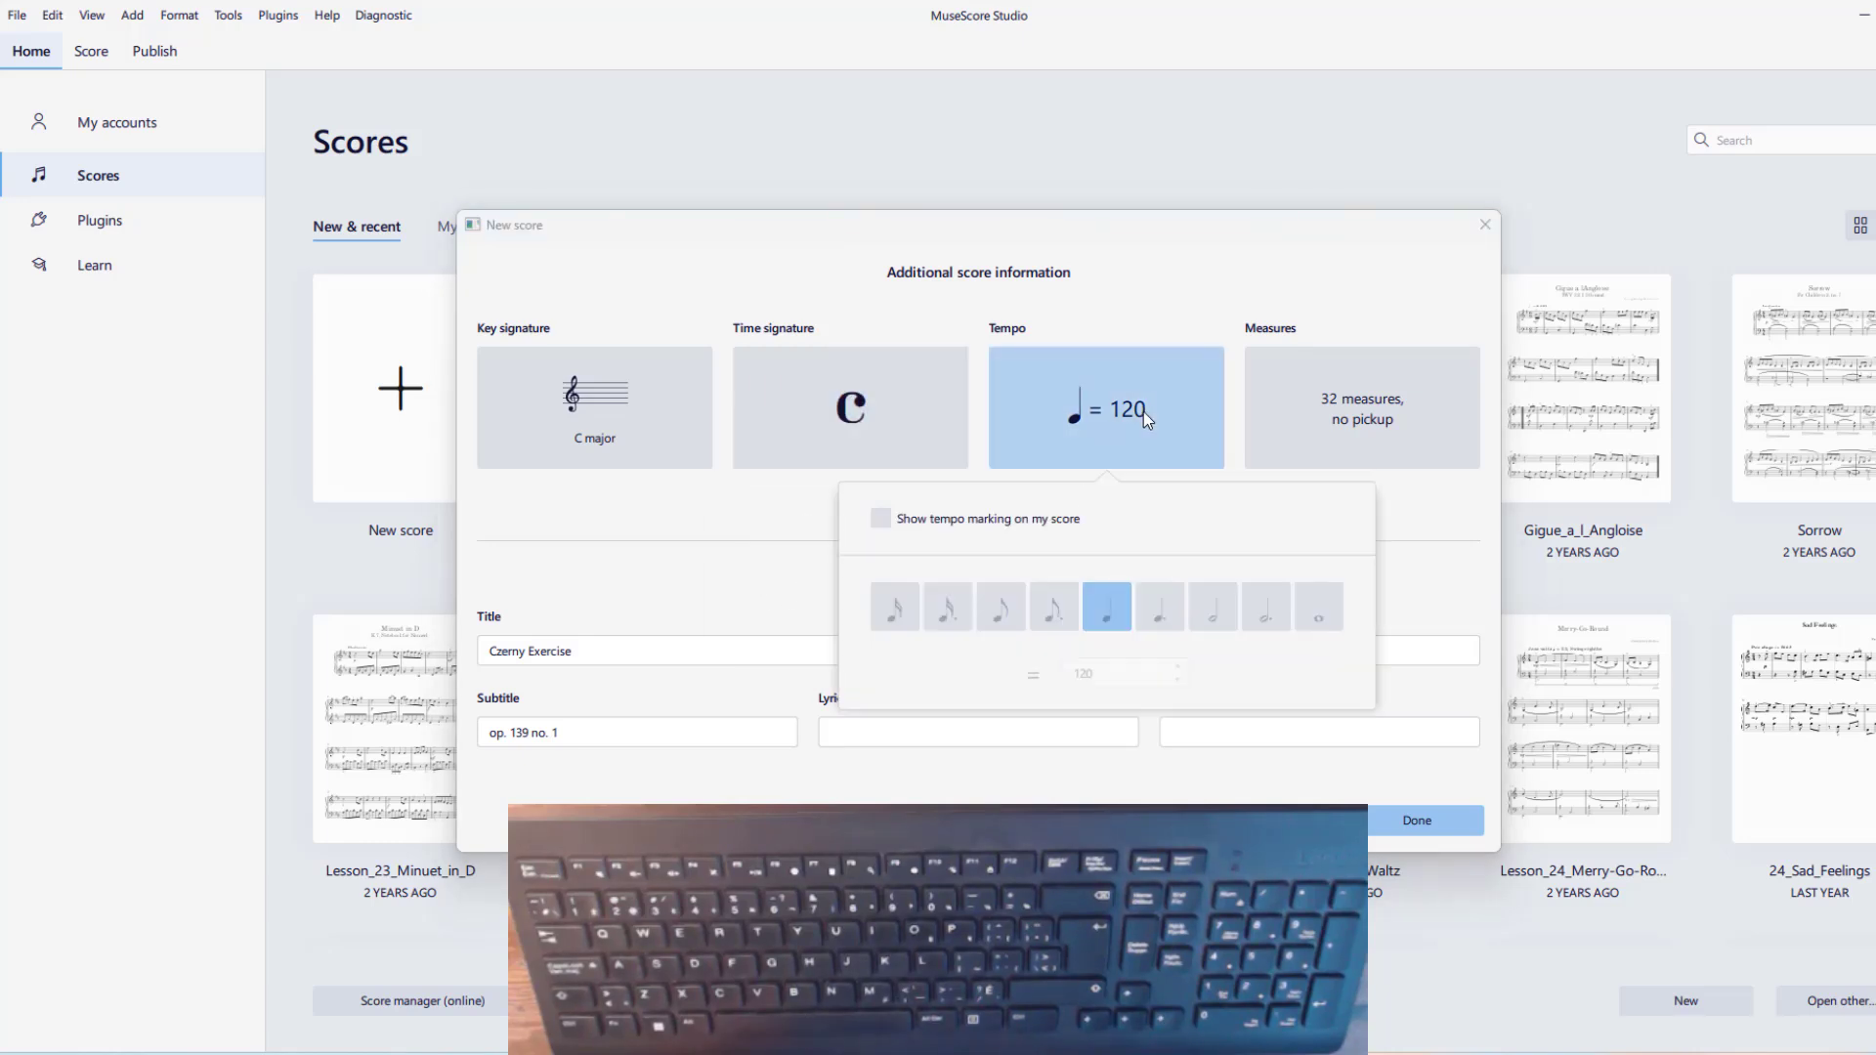
left_click(880, 526)
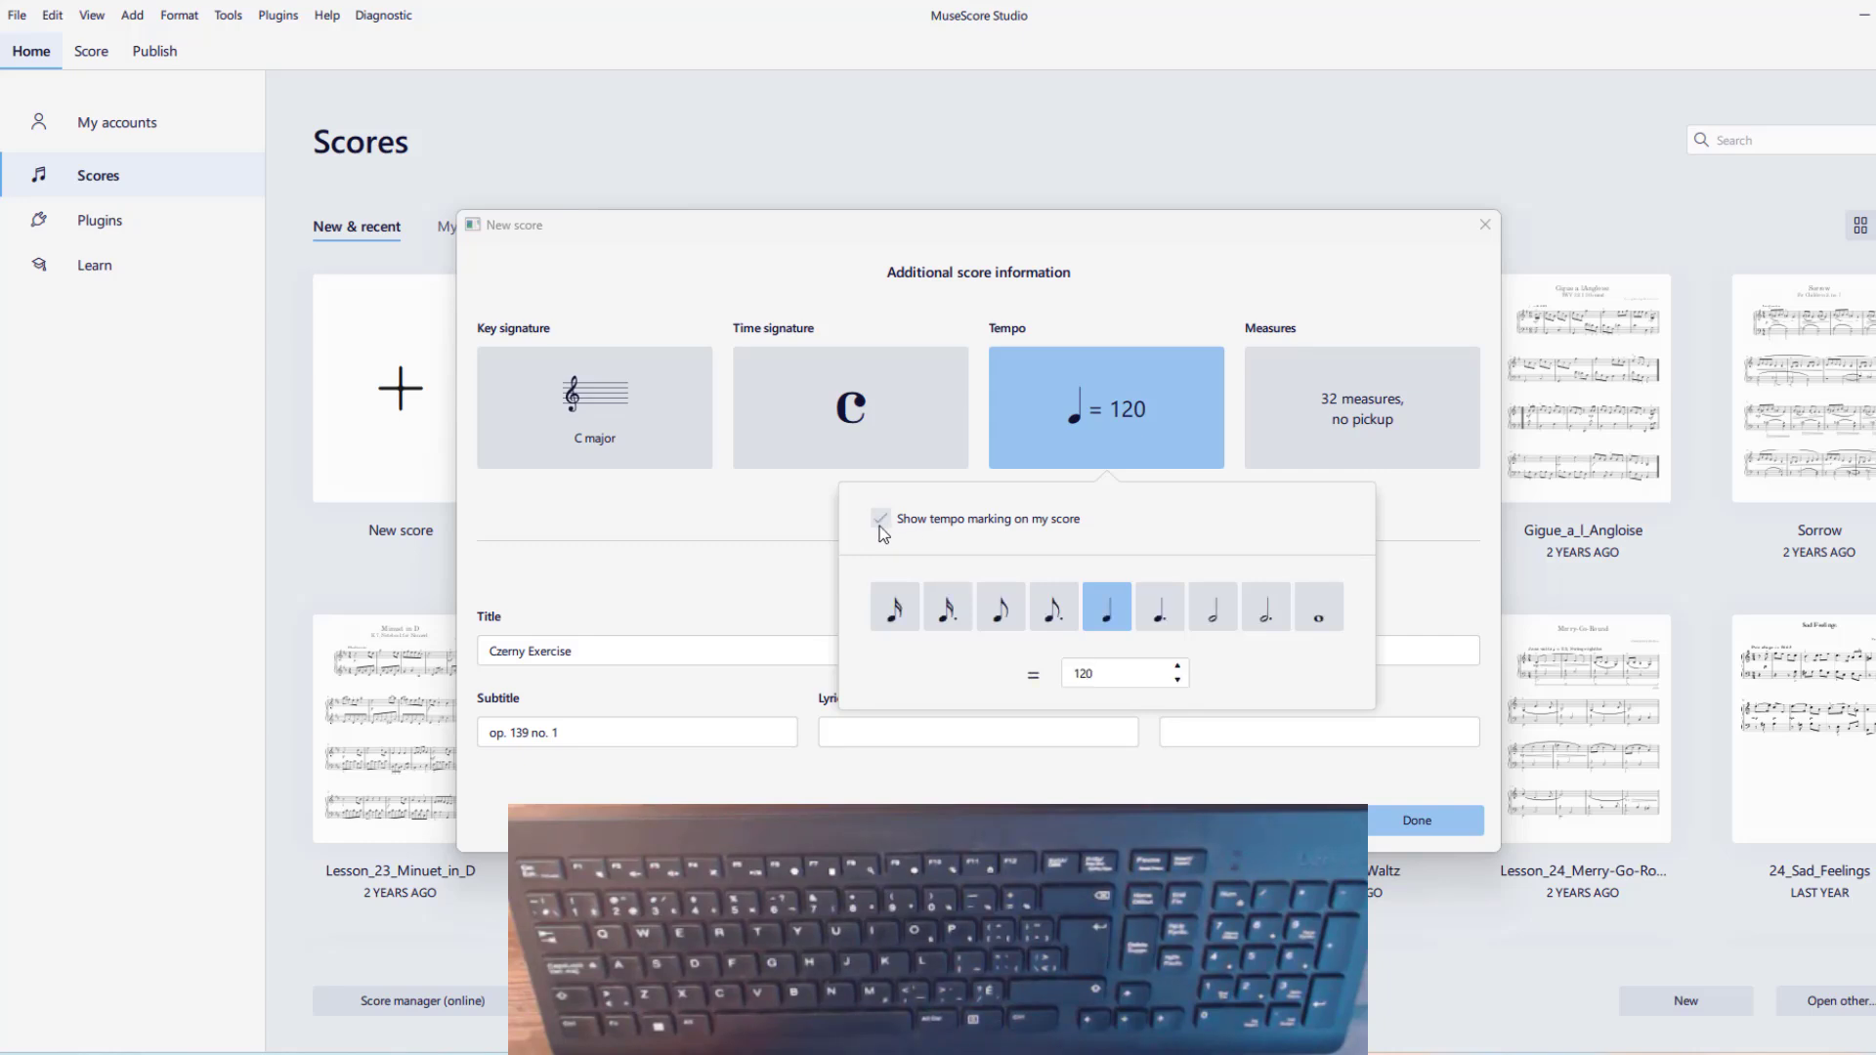
left_click(1399, 516)
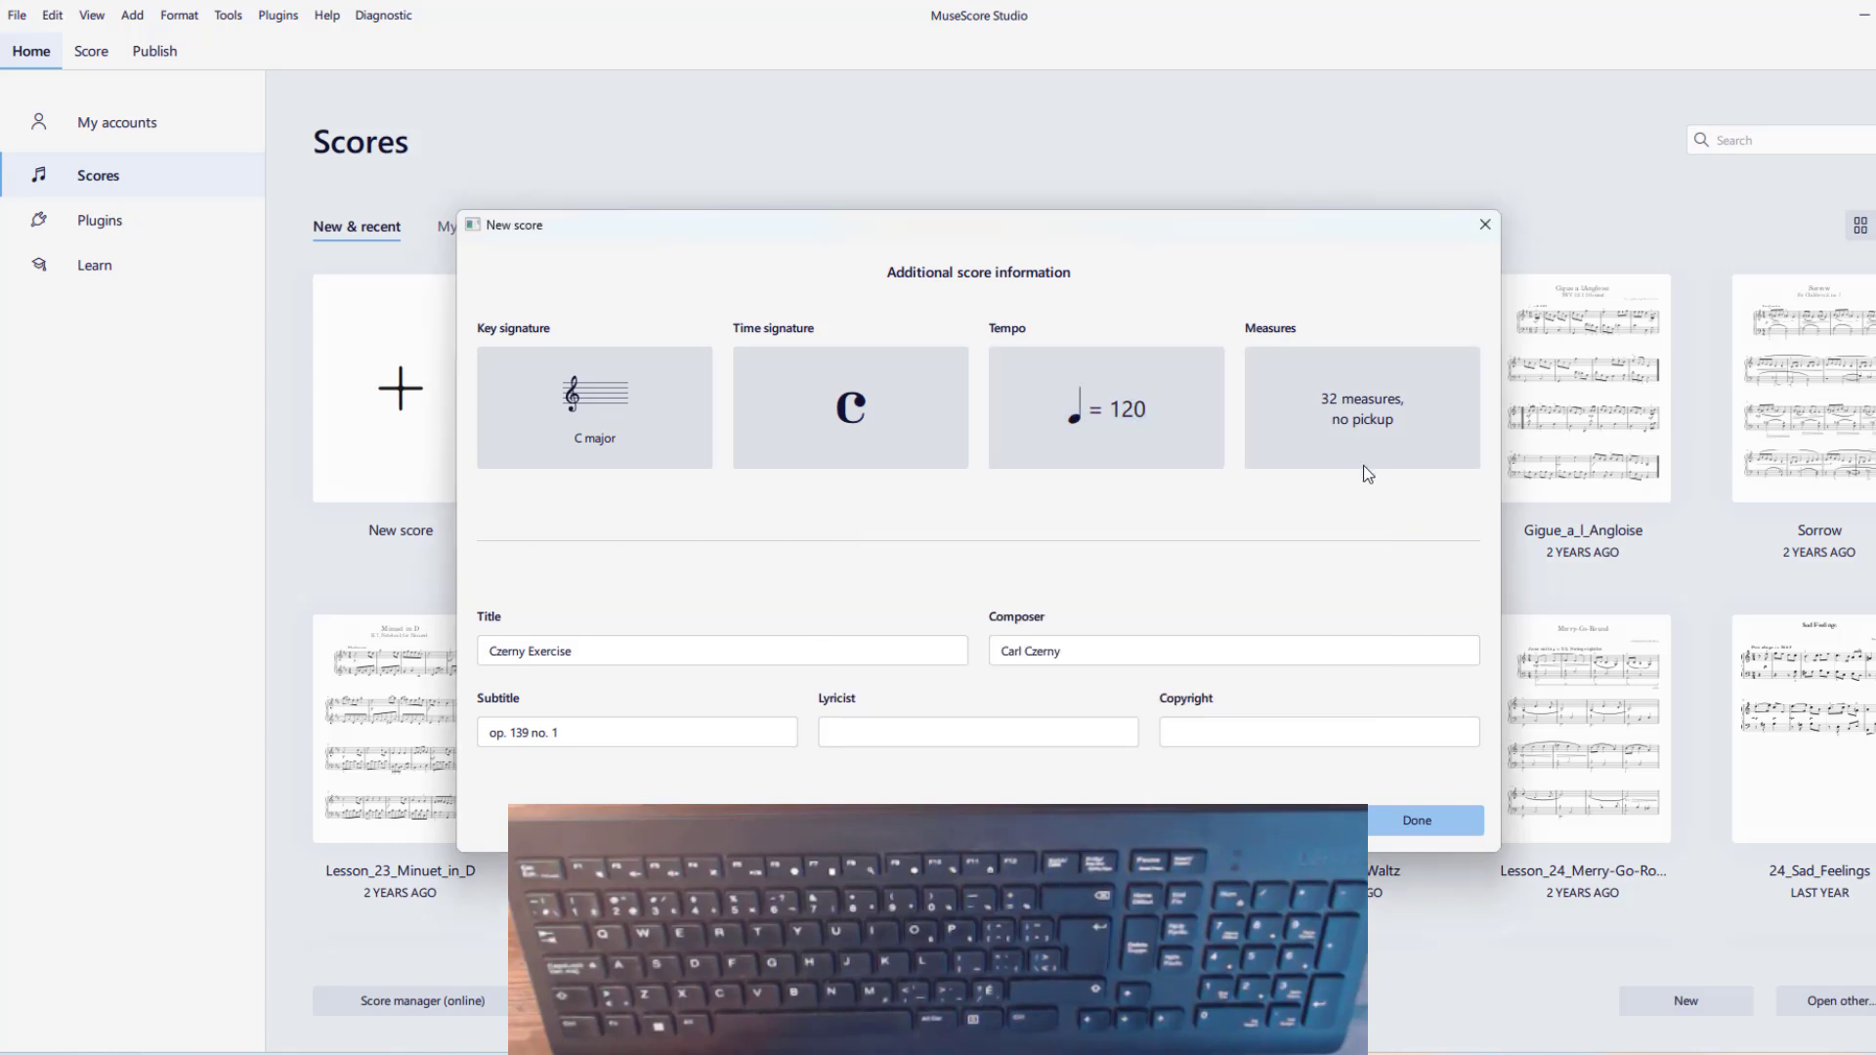
Set the initial number of measures to 8 without a pickup measure and create the score
left_click(1338, 427)
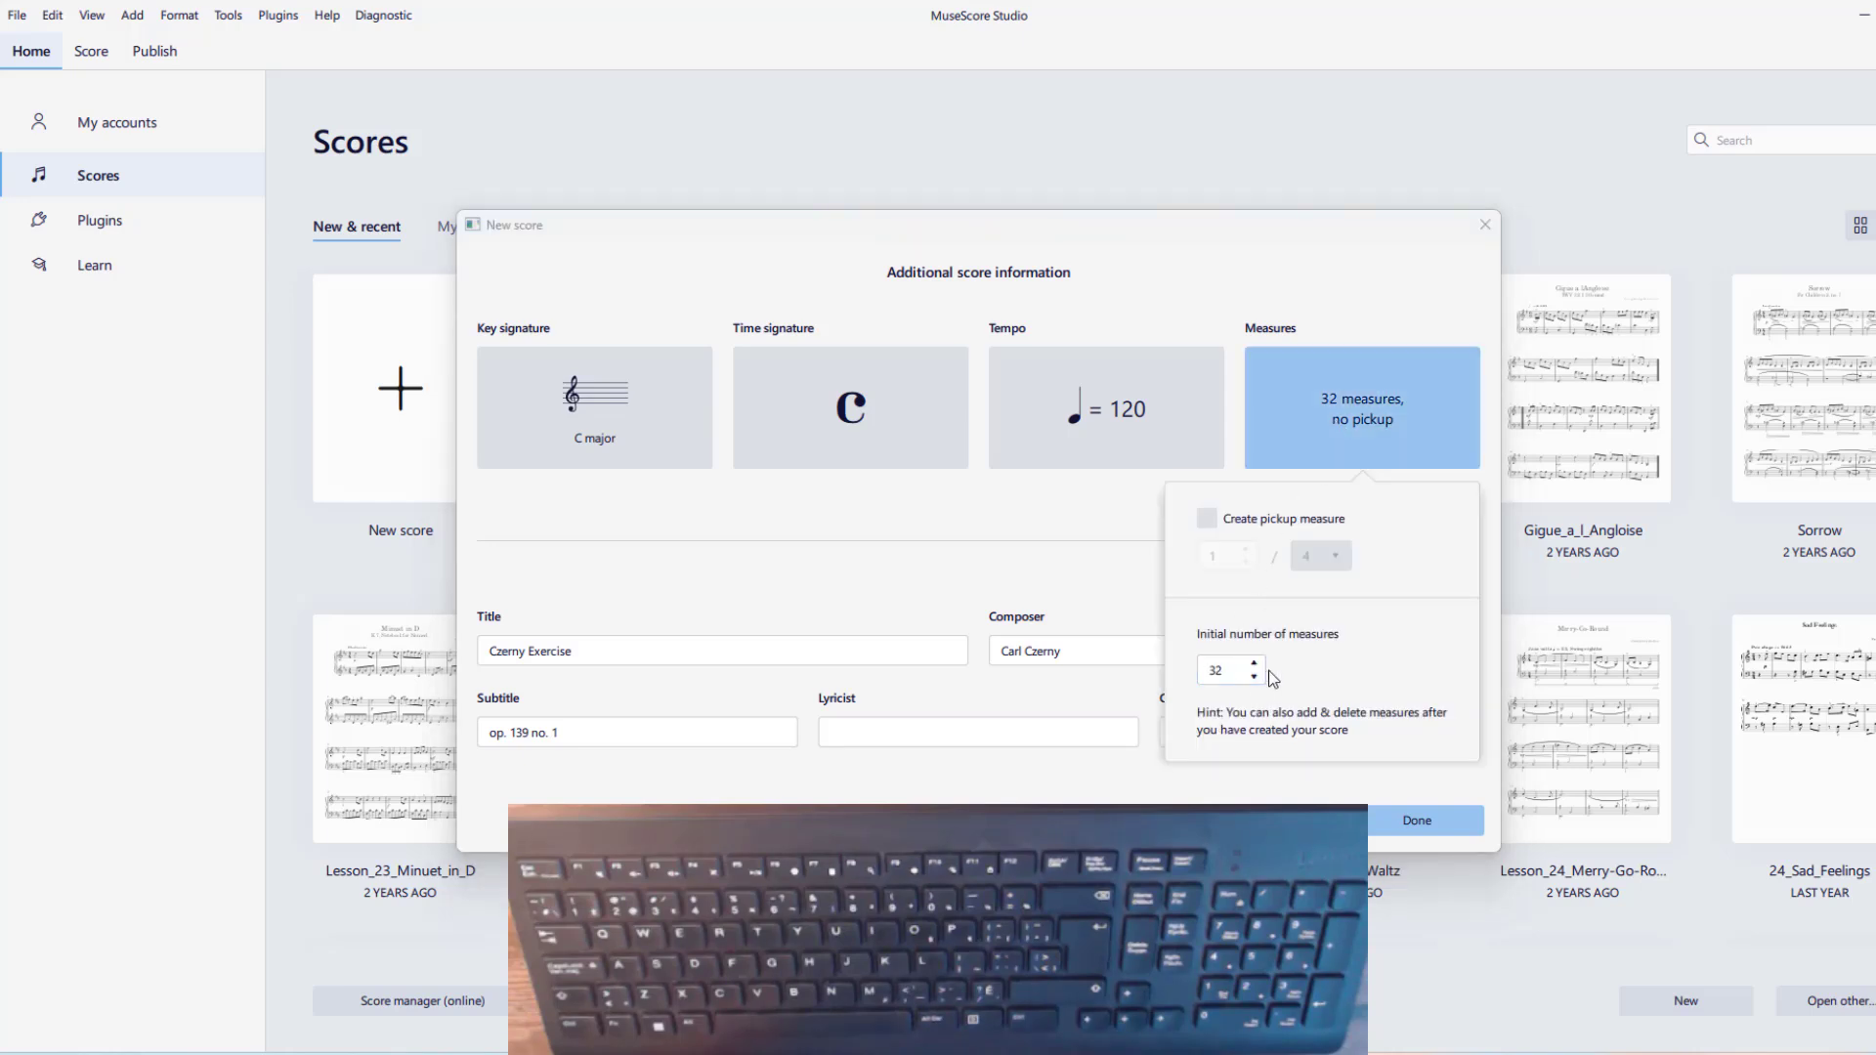
left_click(1225, 673)
key("BackSpace")
key("BackSpace")
type("8")
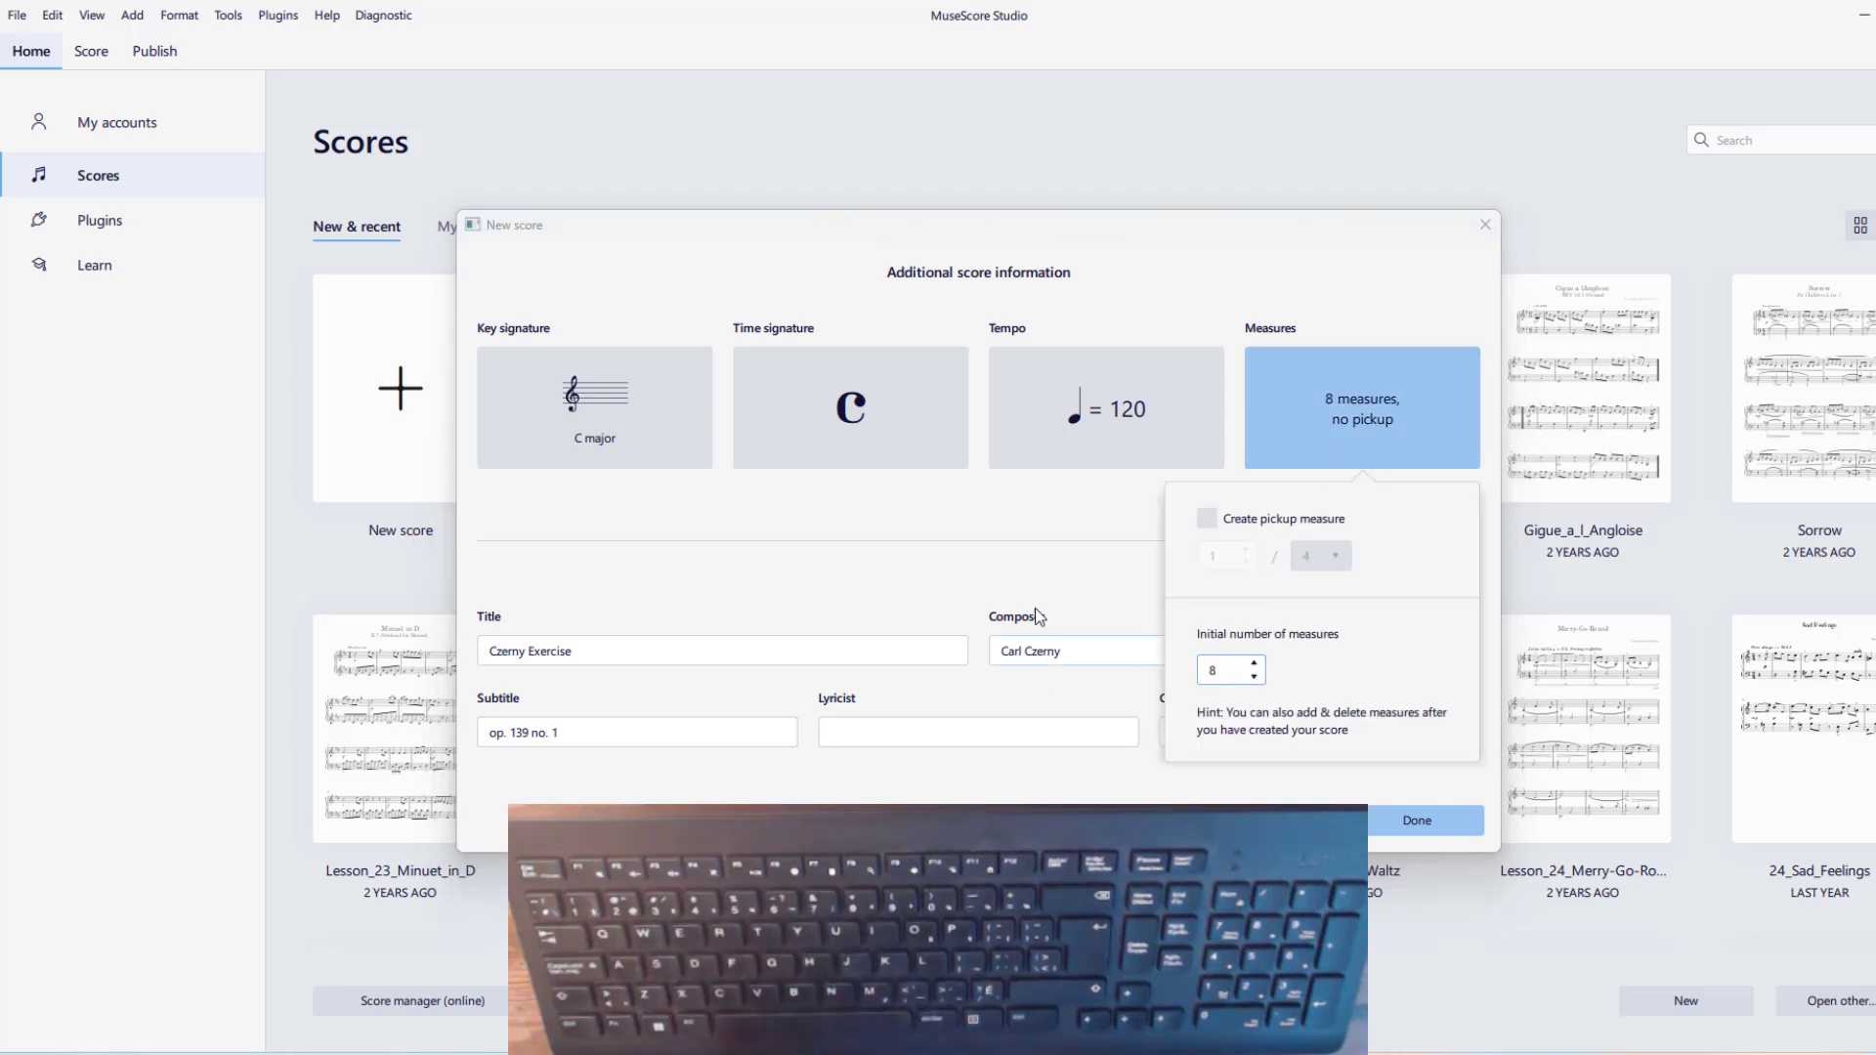
left_click(1117, 647)
left_click(1446, 815)
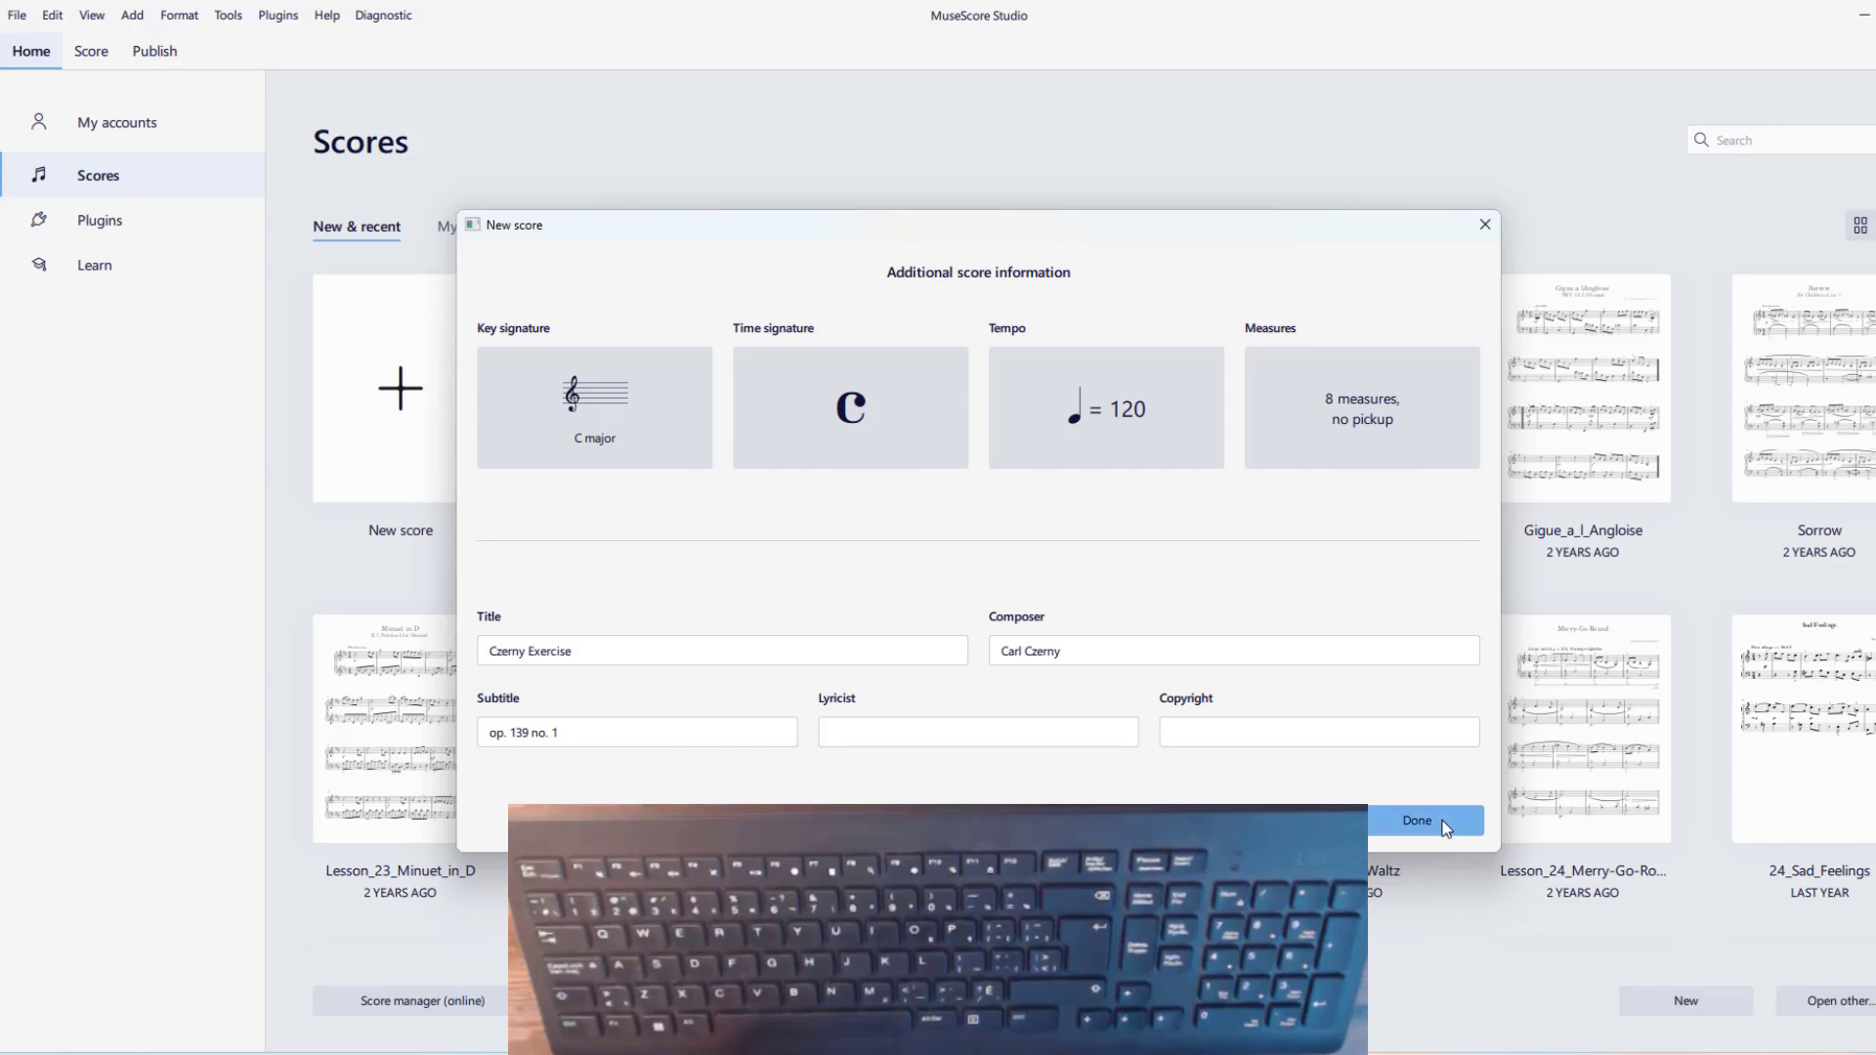
Switch to the Word document with the reference sheet music and arrange it side by side with the MuseScore window
left_click_drag(636, 595, 1359, 612)
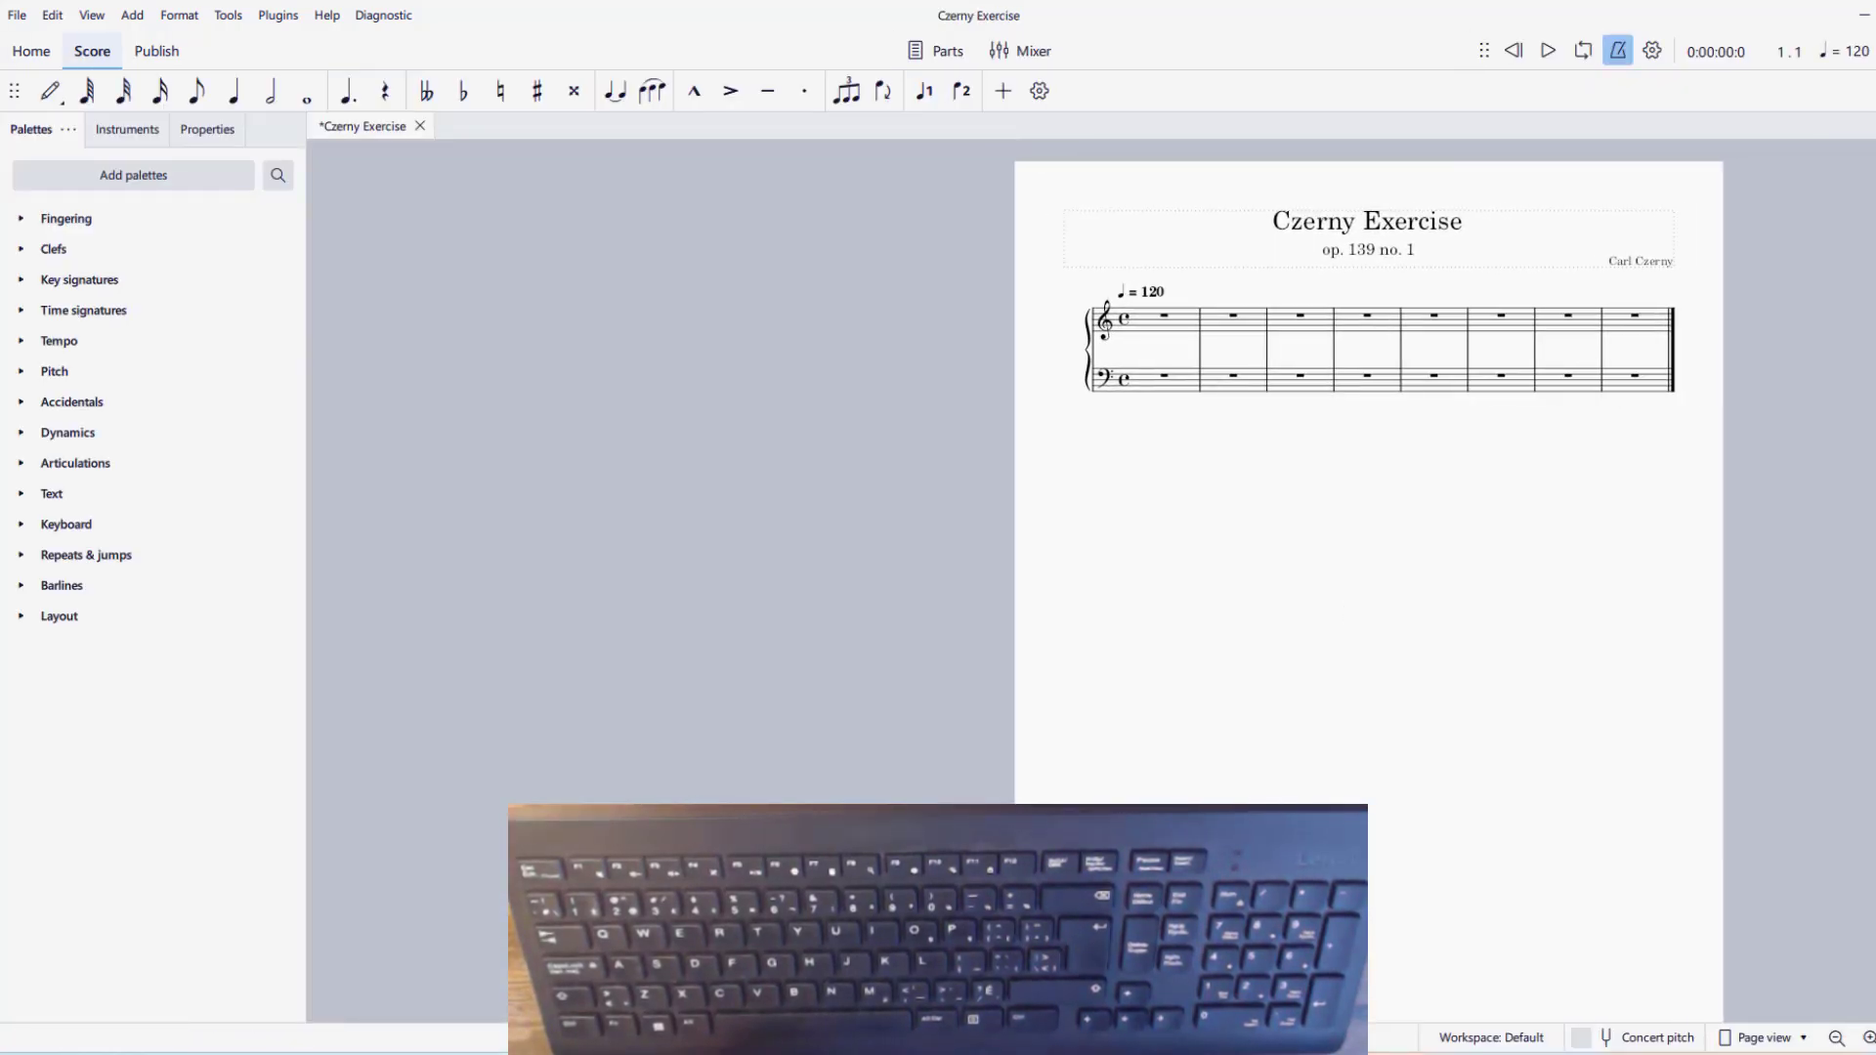
key("alt+Tab")
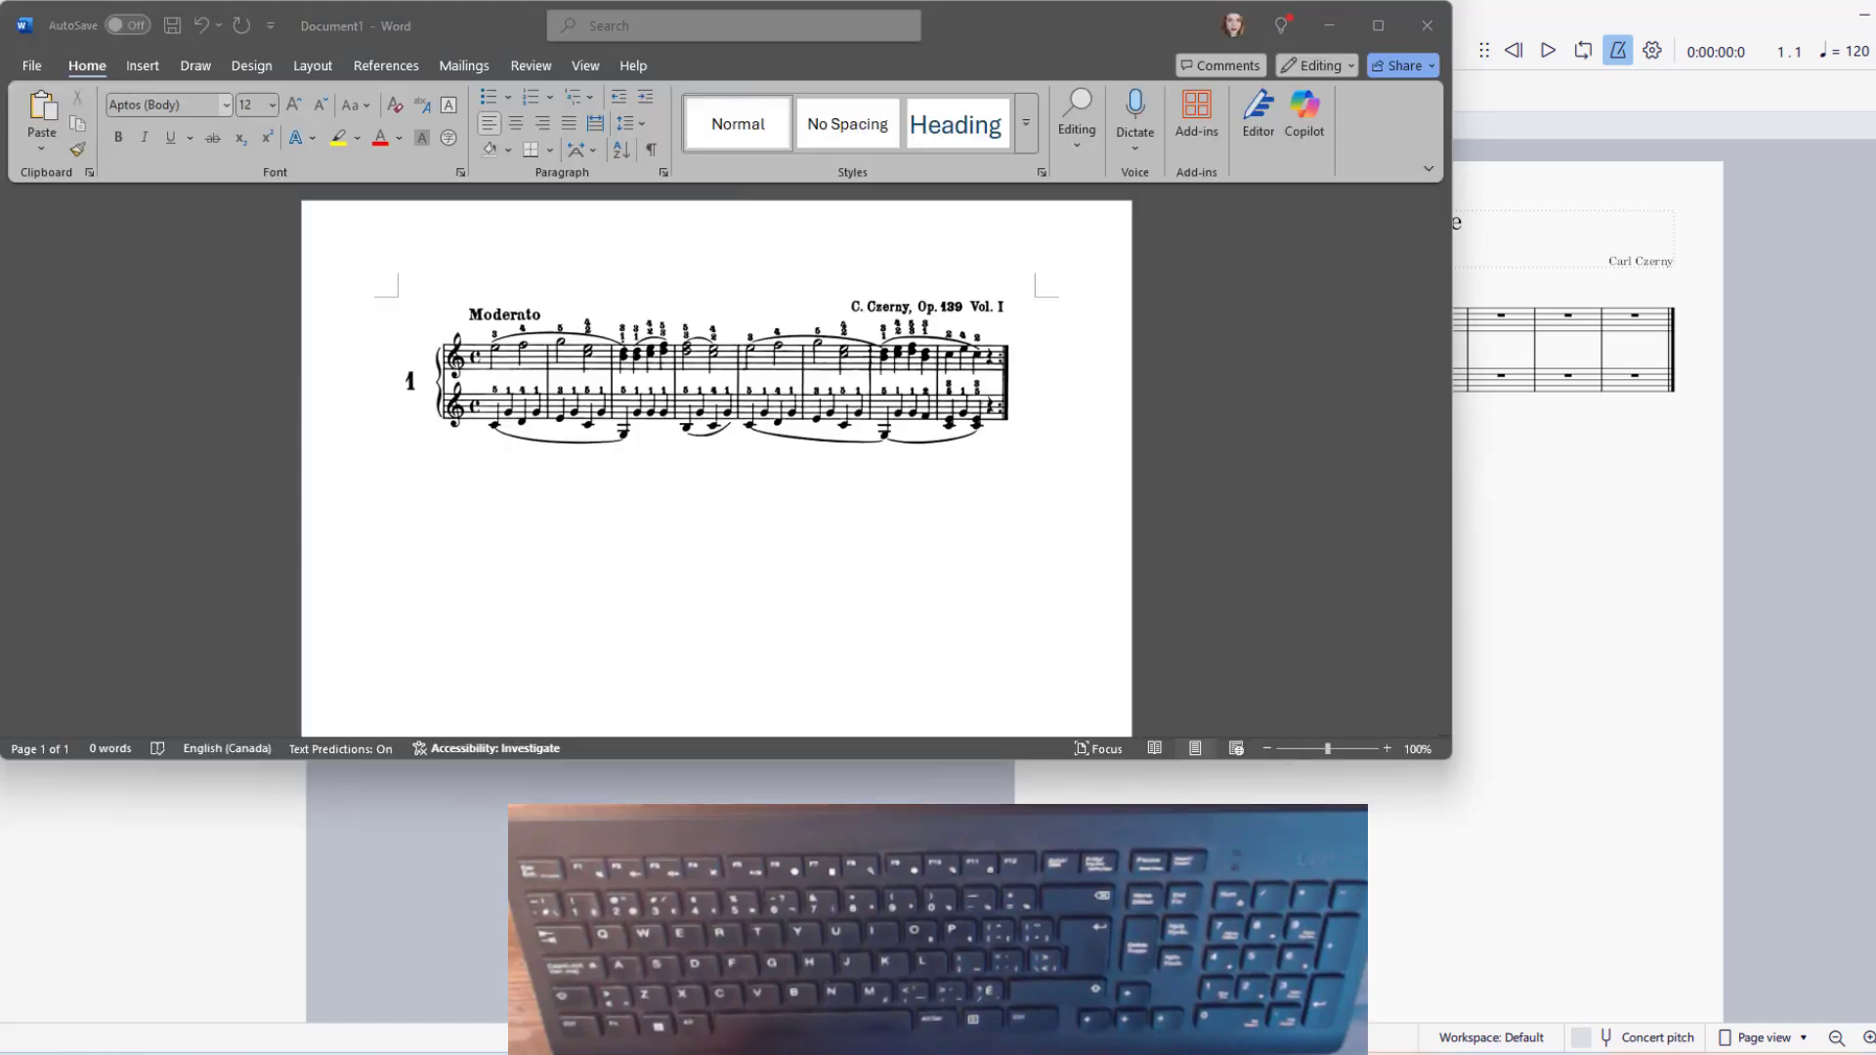
mouse_move(1379, 29)
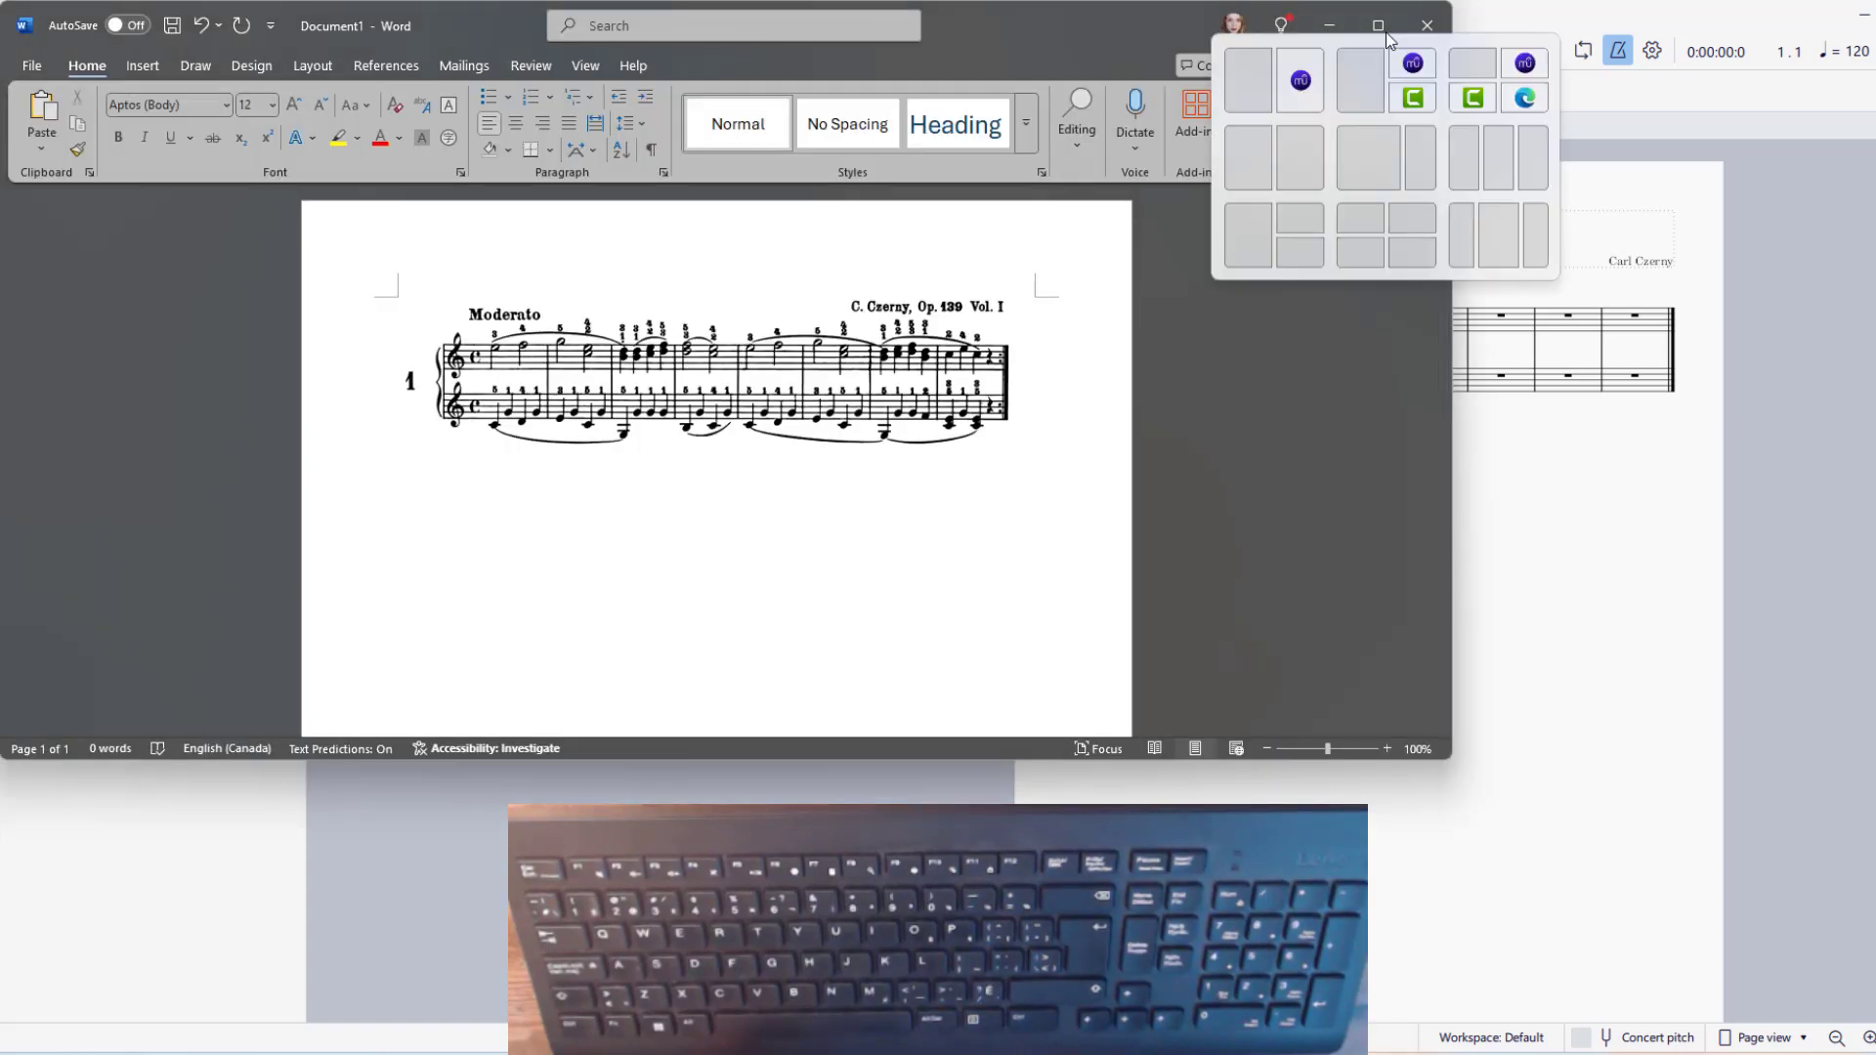
left_click(1252, 72)
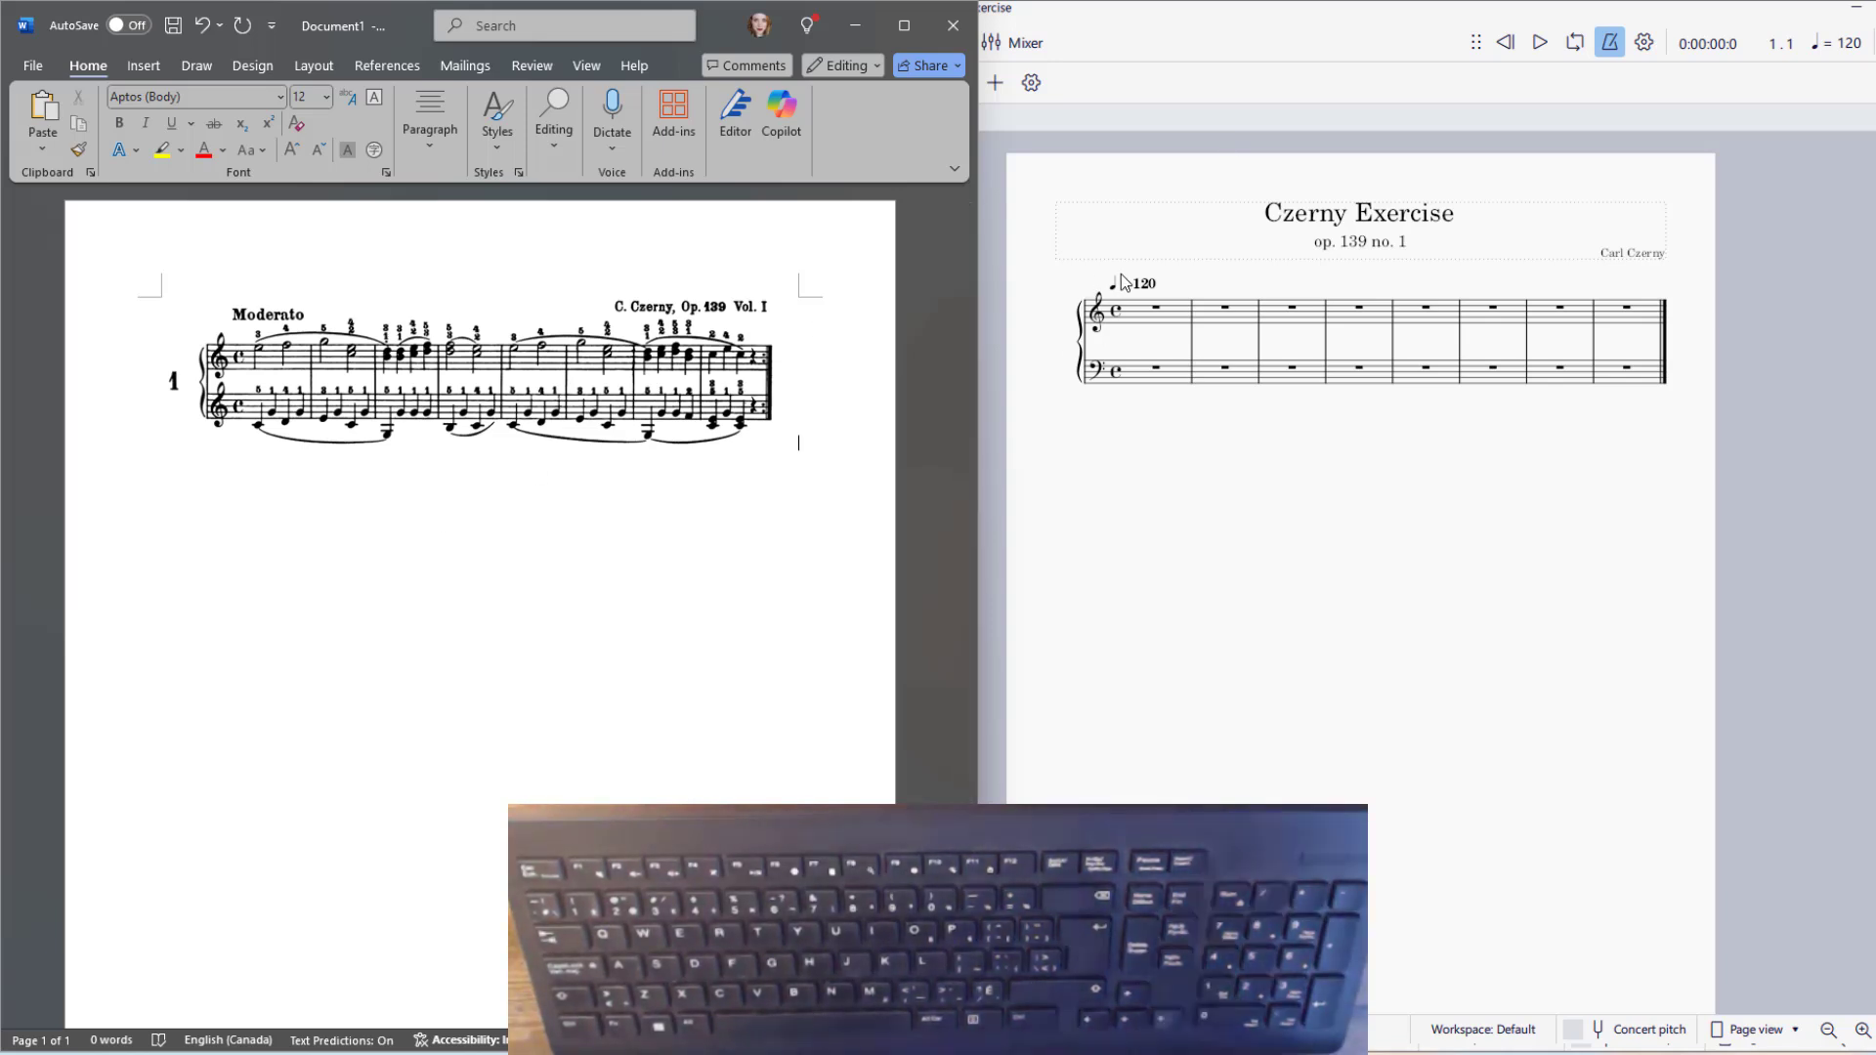
left_click(1164, 329)
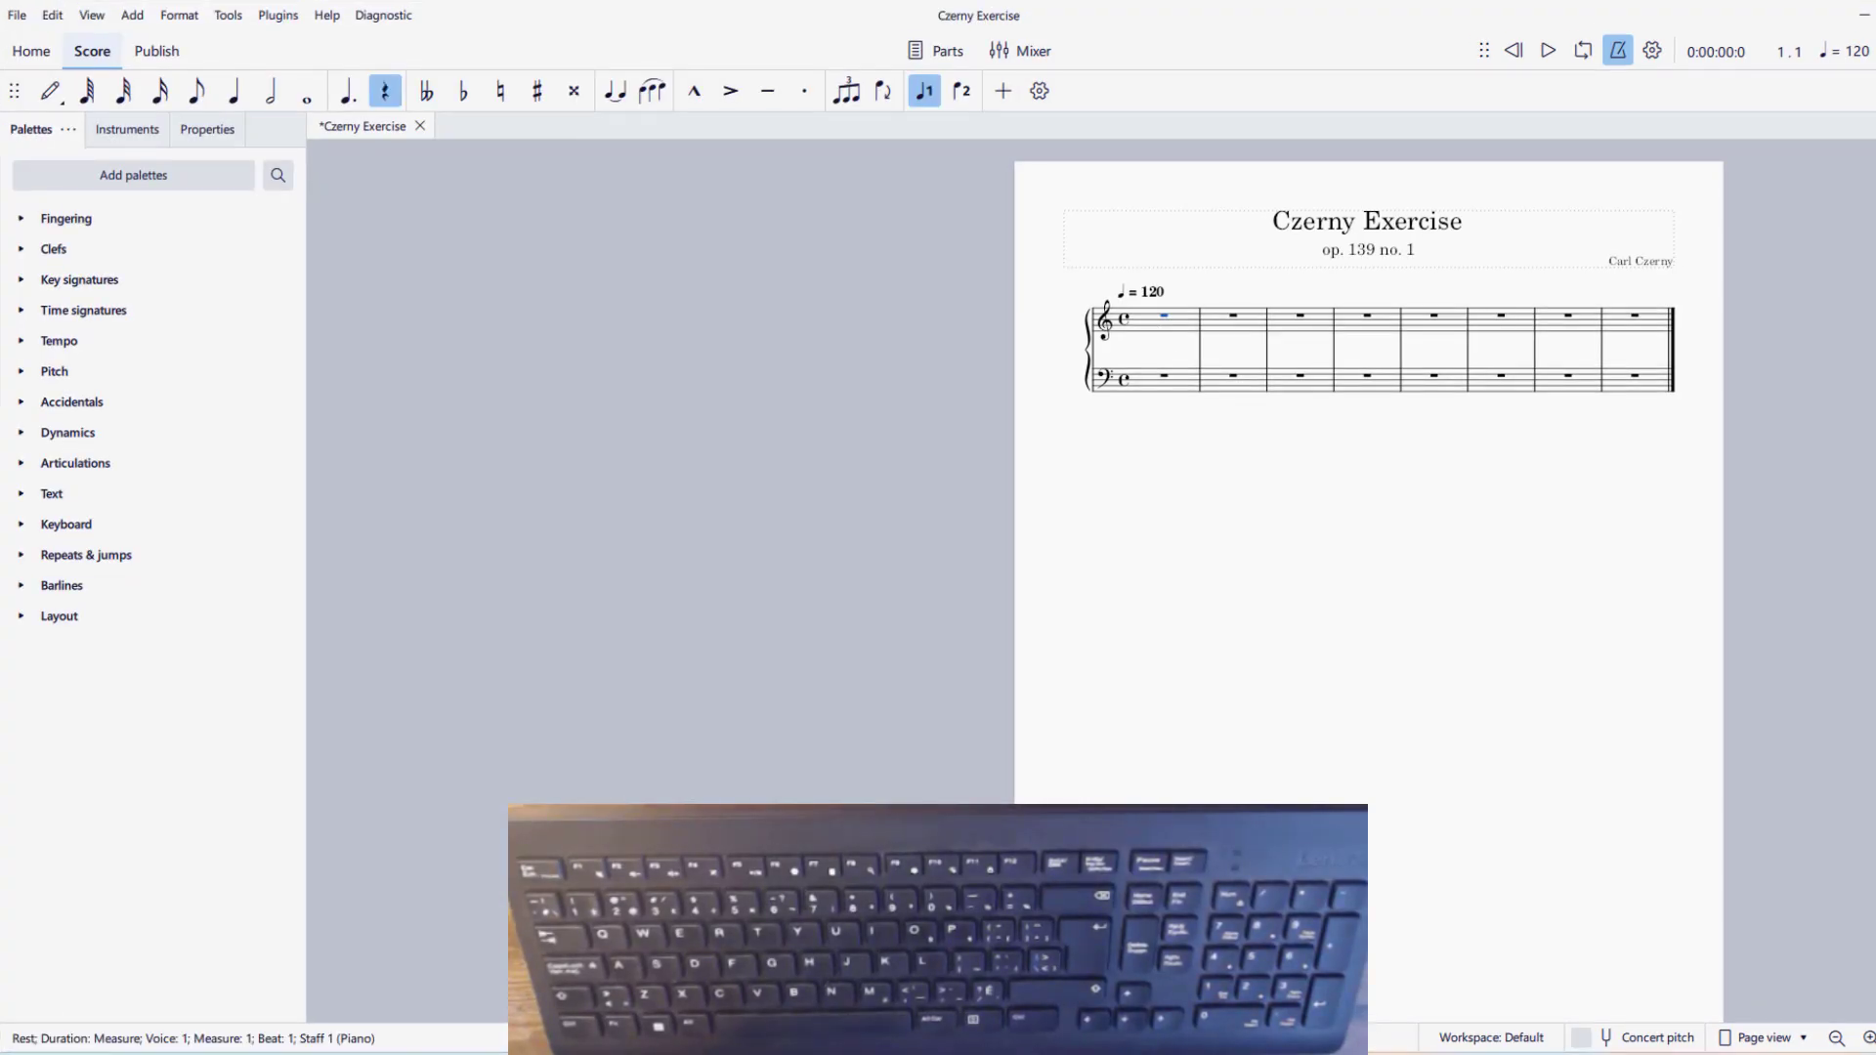
key("super+Right")
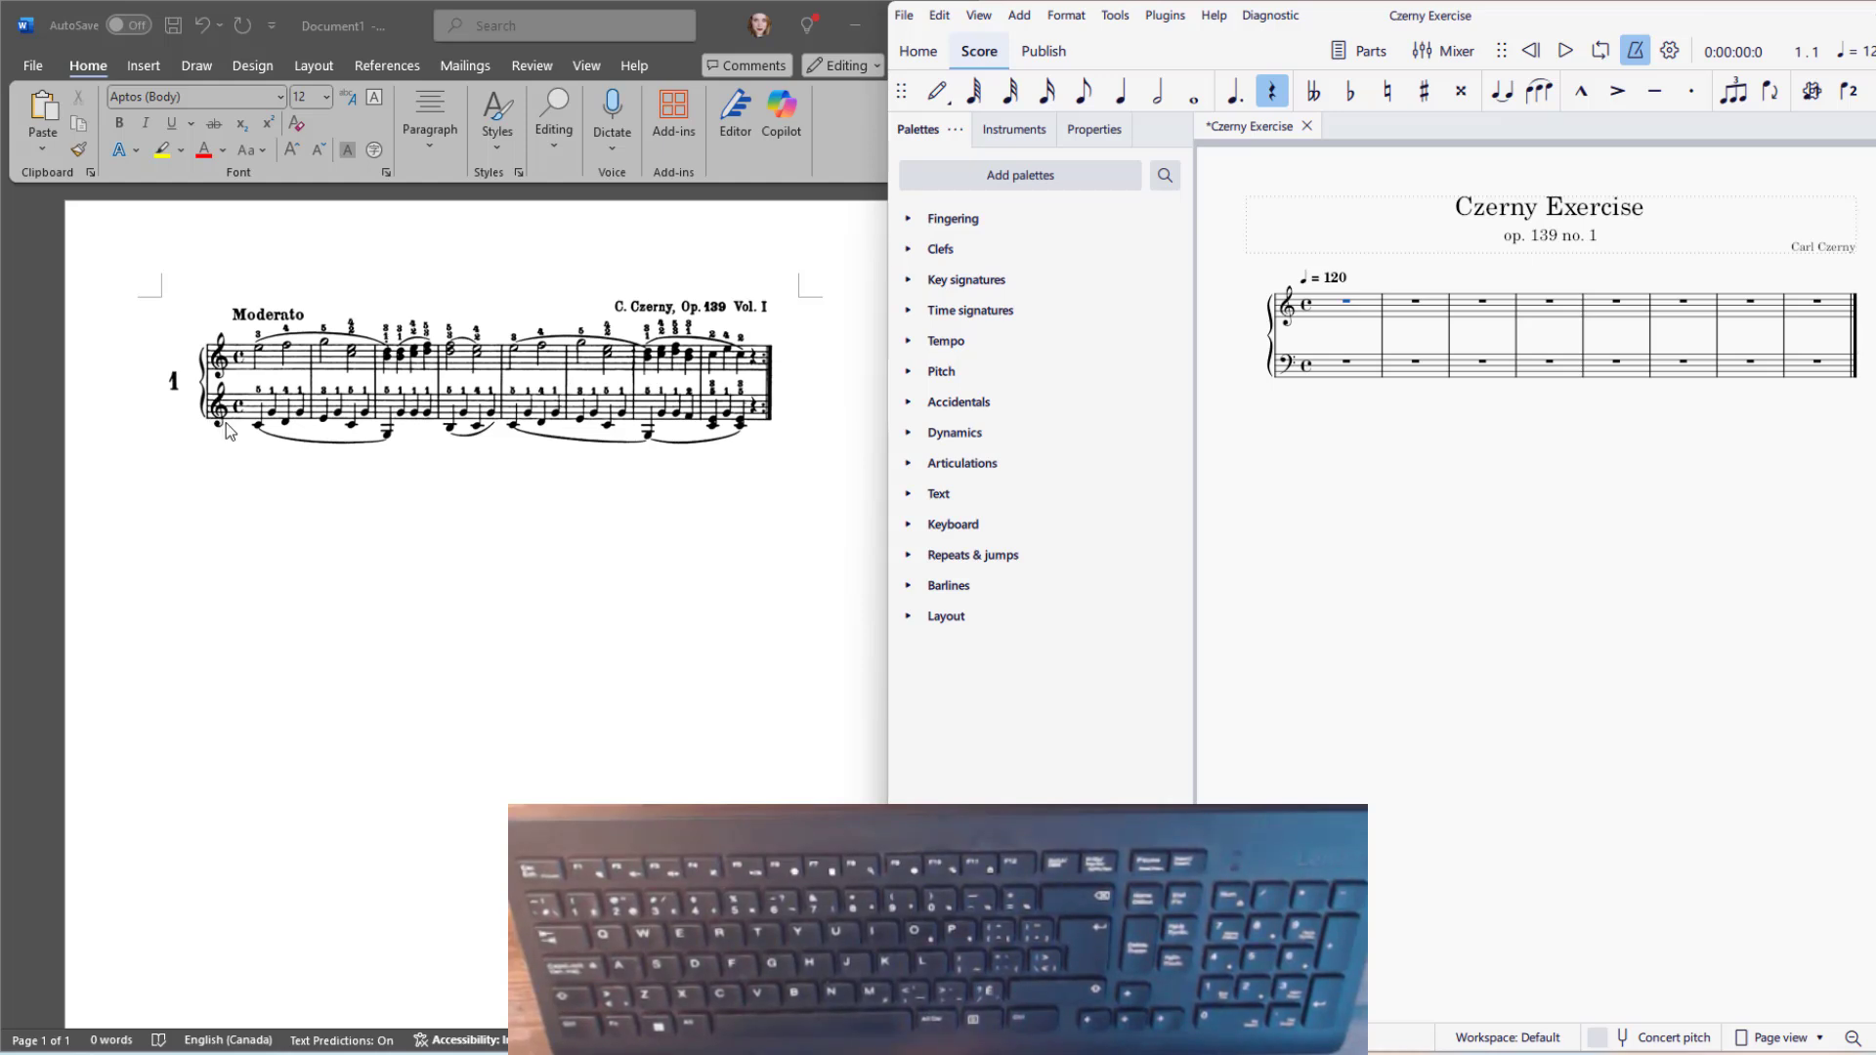
Search the palettes for "clef" and replace the lower staff's bass clef with a treble clef
key("Escape")
left_click(1325, 316)
left_click(1347, 376)
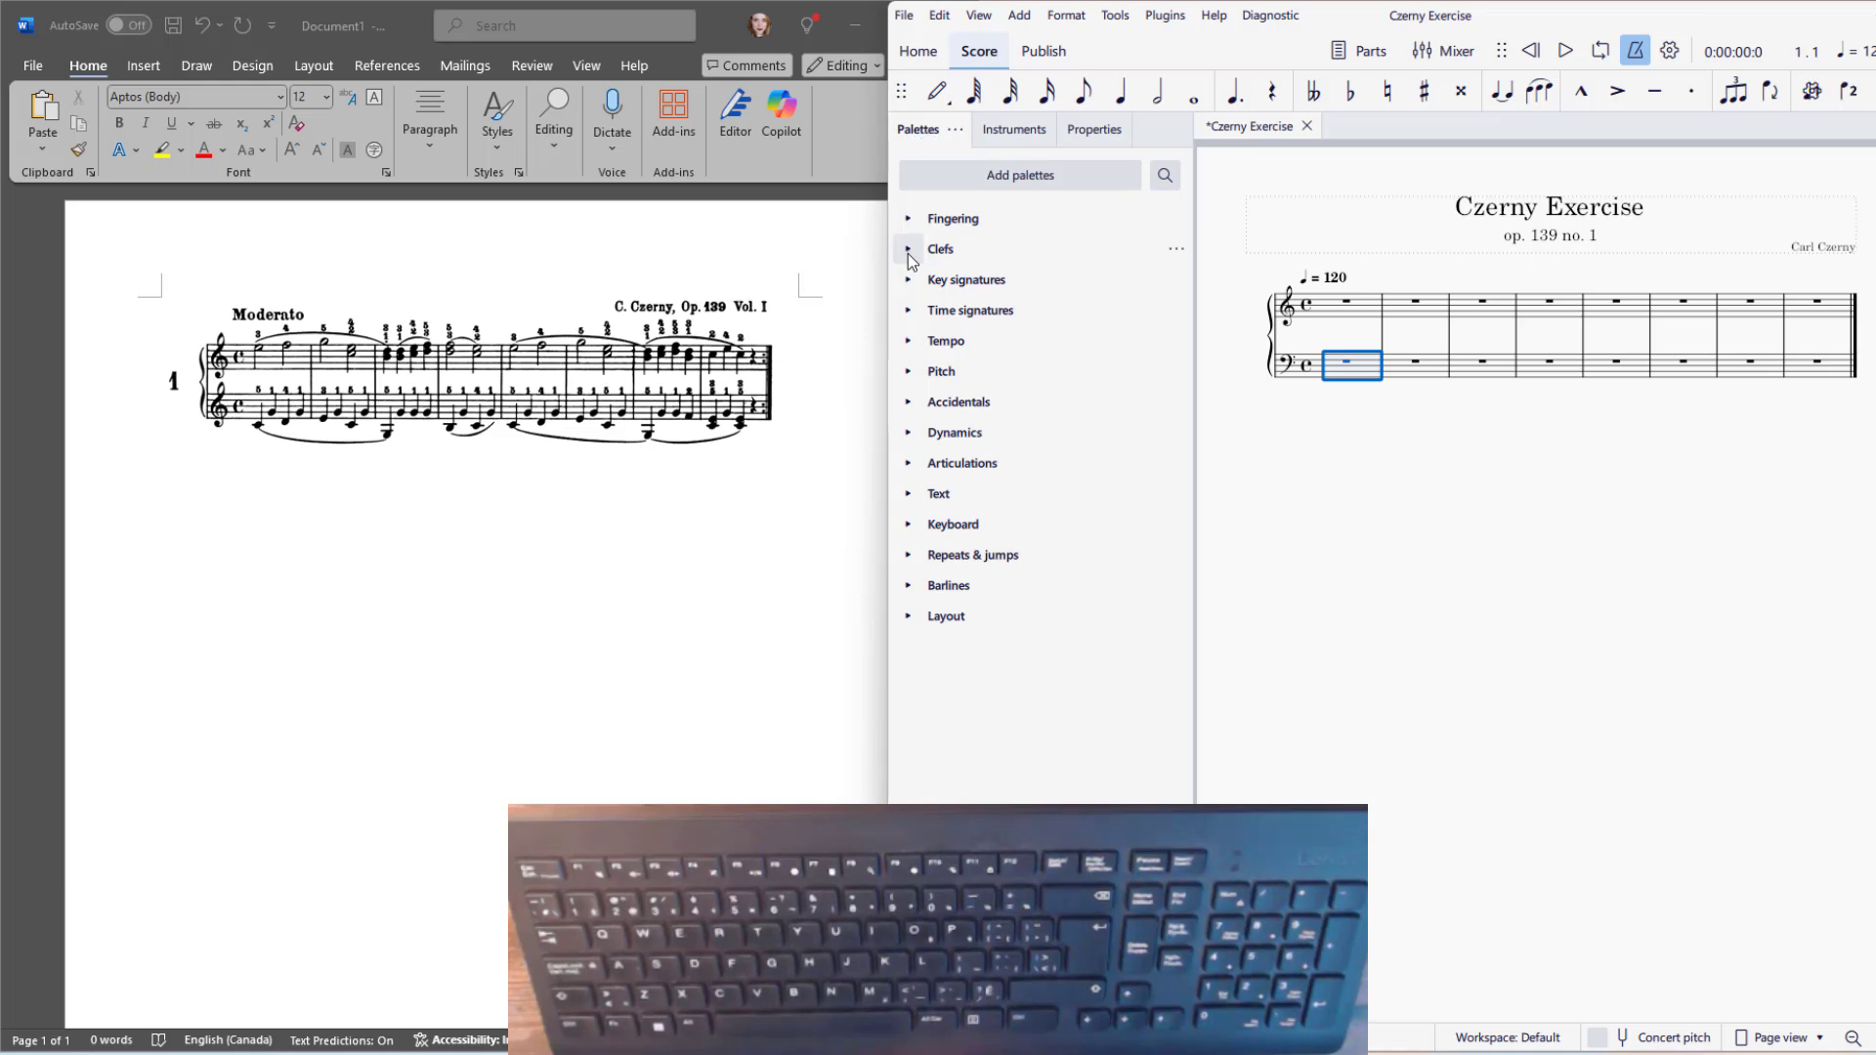
left_click(1165, 175)
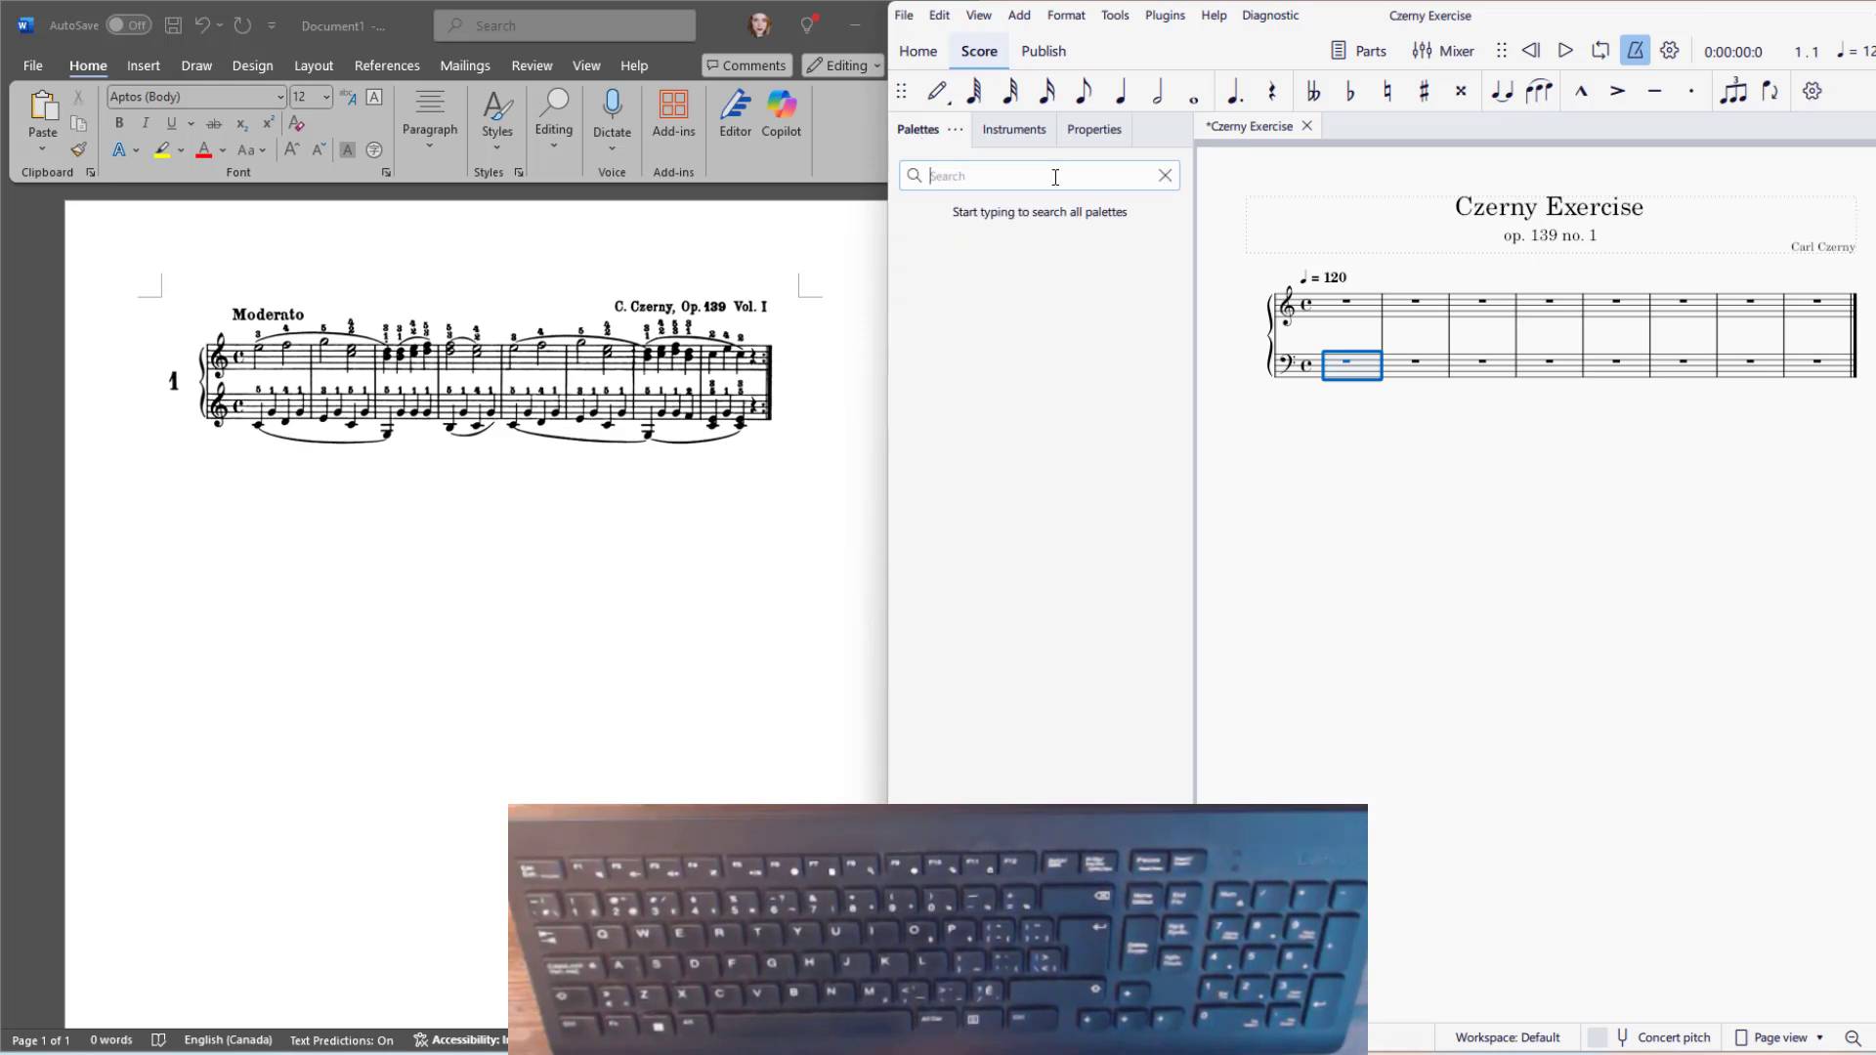
type("clf")
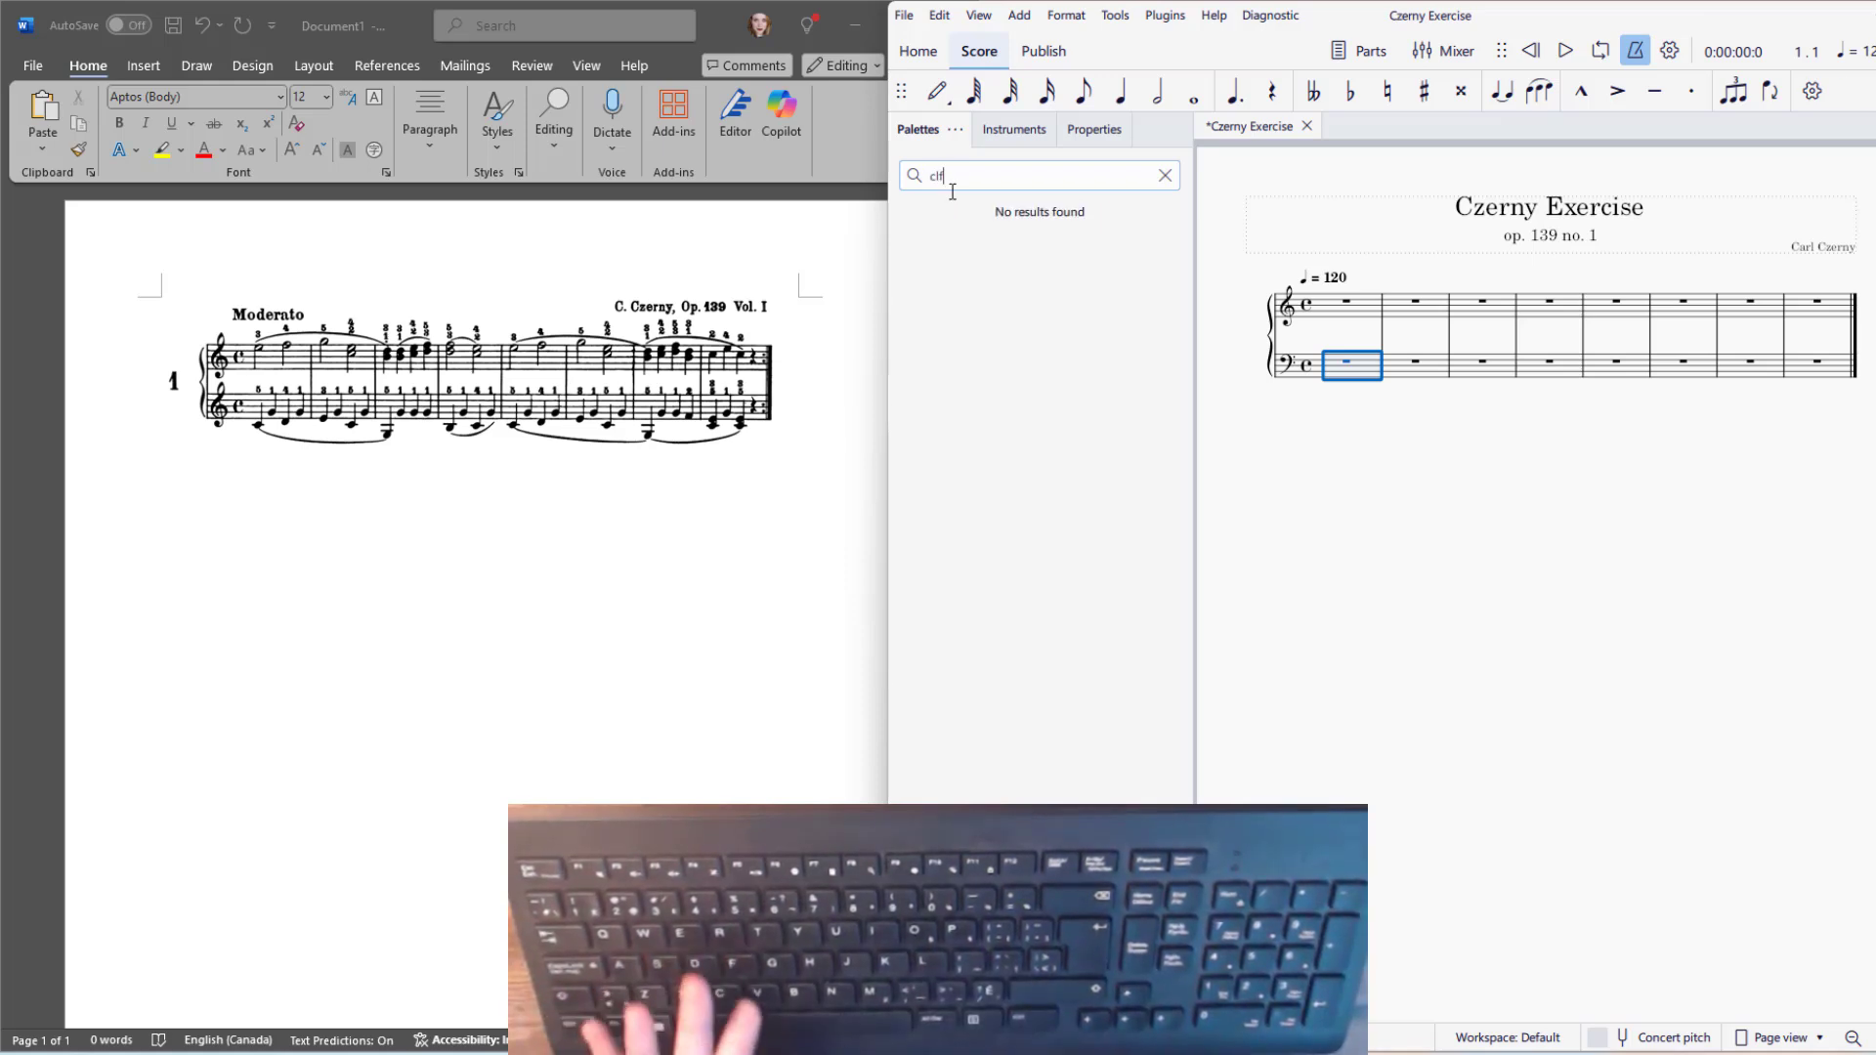
key("BackSpace")
type("ef")
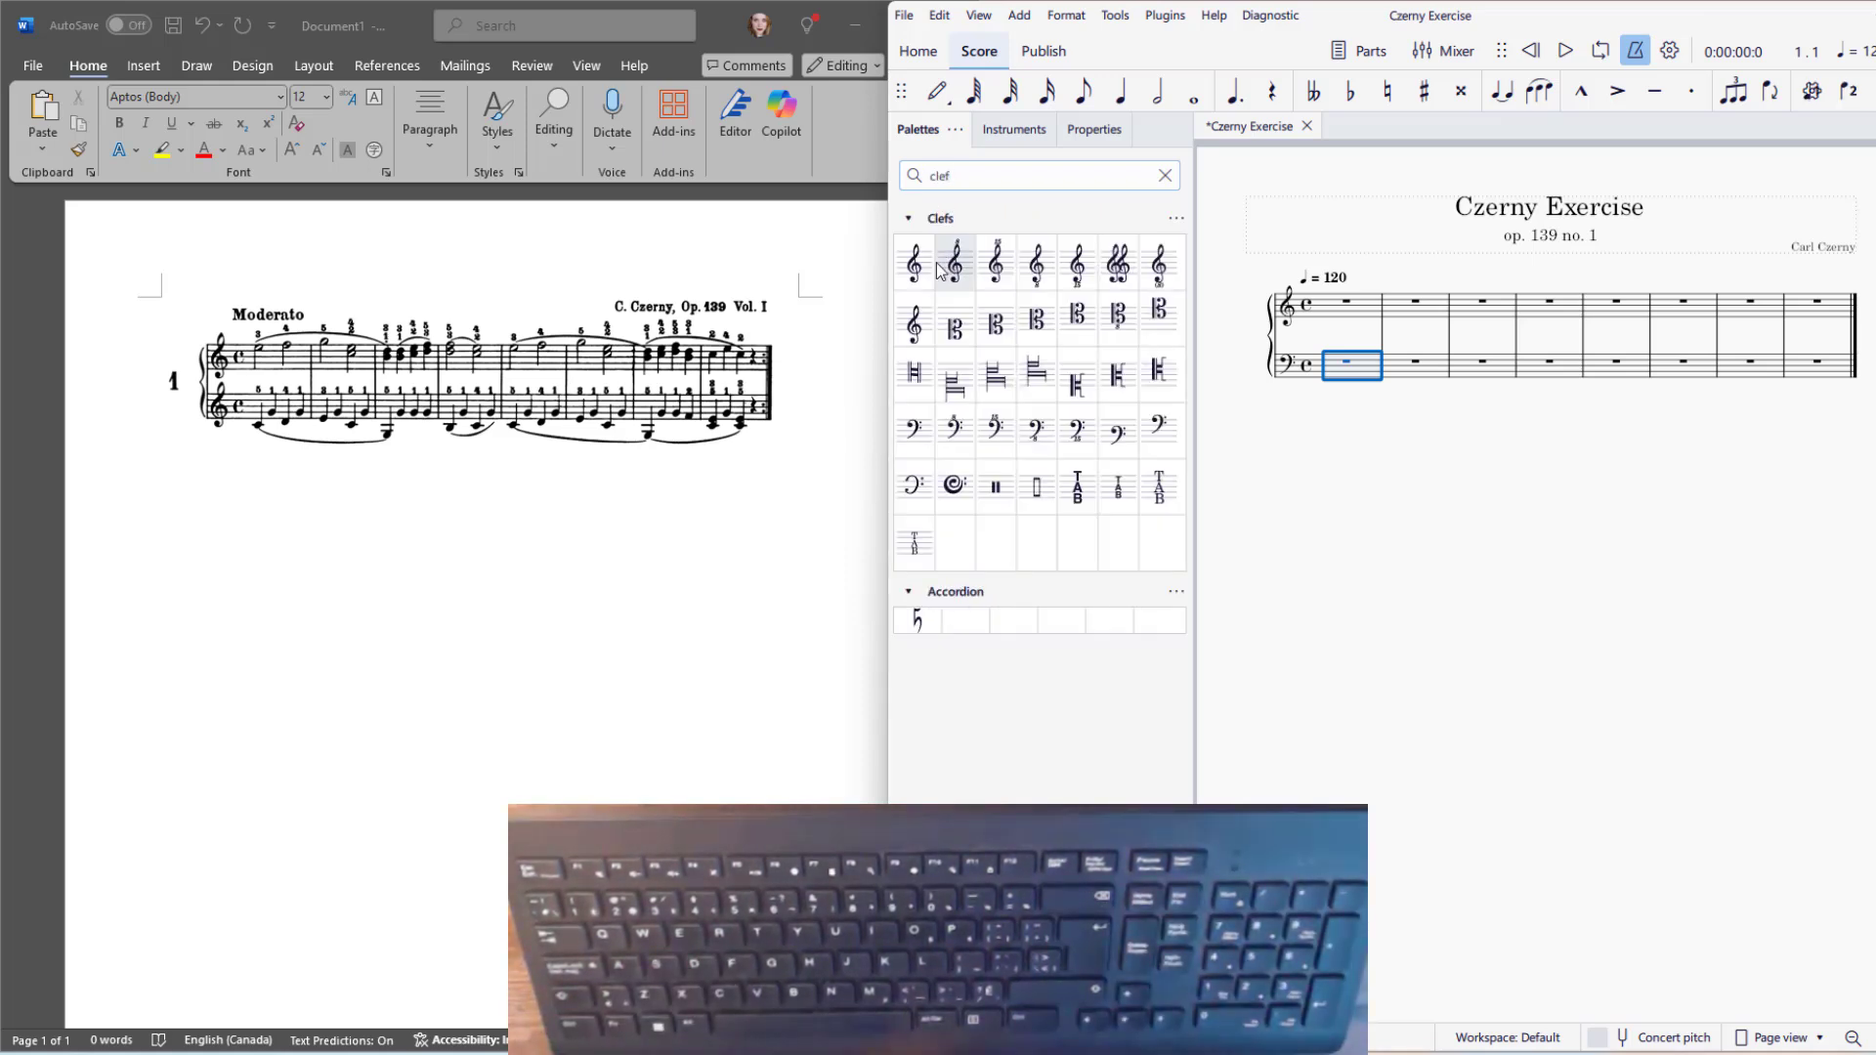
left_click_drag(916, 277, 1294, 370)
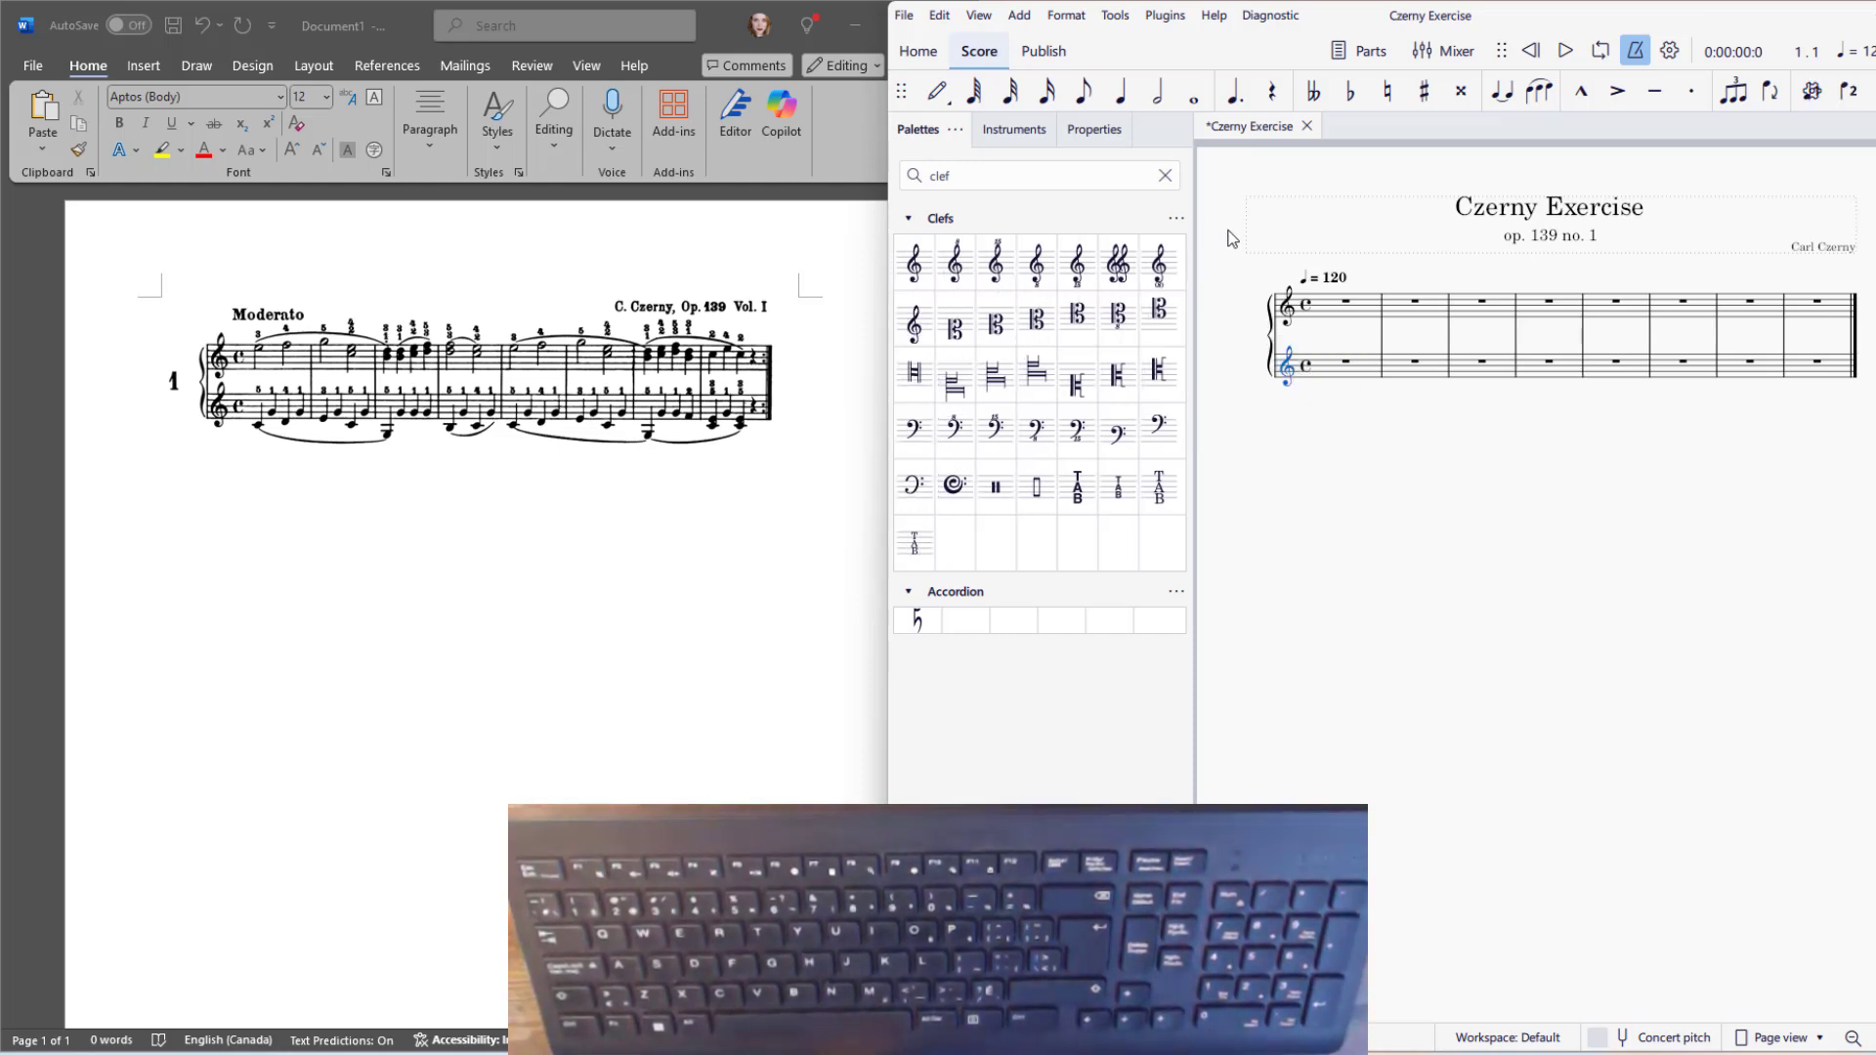
left_click(1165, 174)
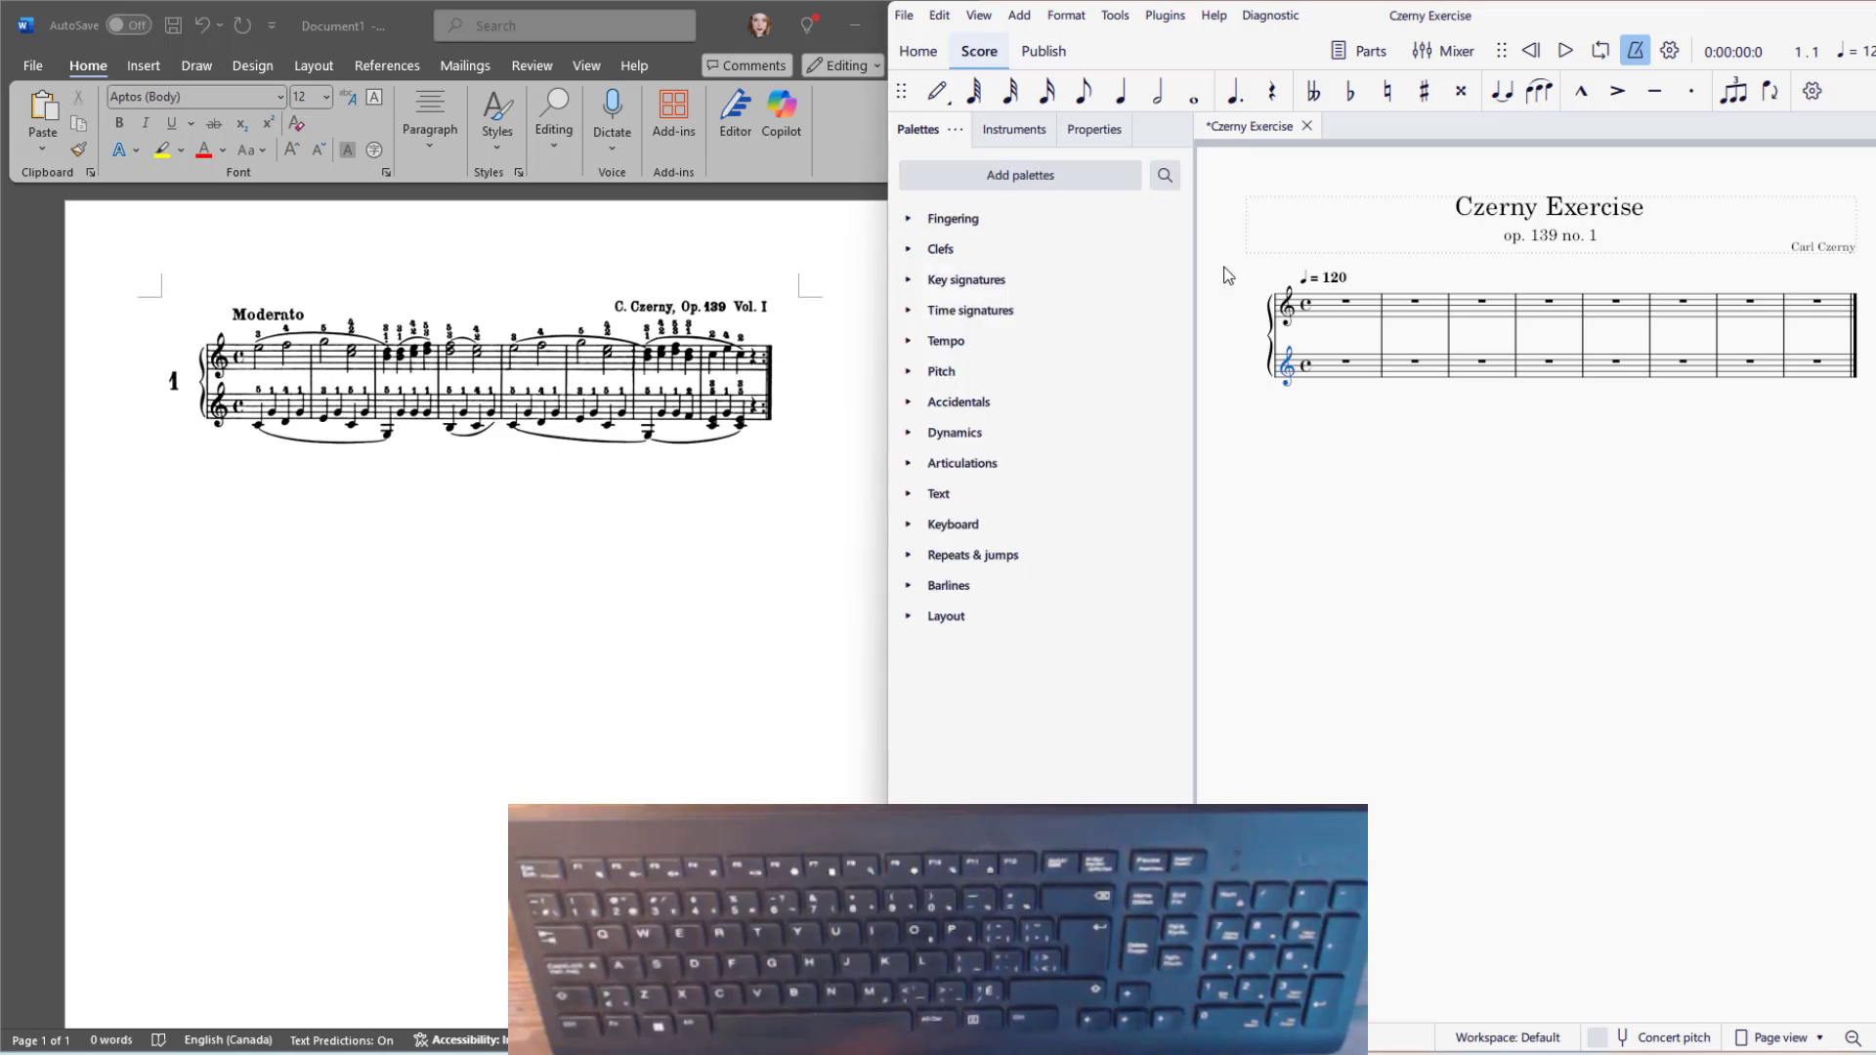
Enter half notes E and F in the upper staff's first measure, and G and a C–E dyad in the second
left_click(1343, 309)
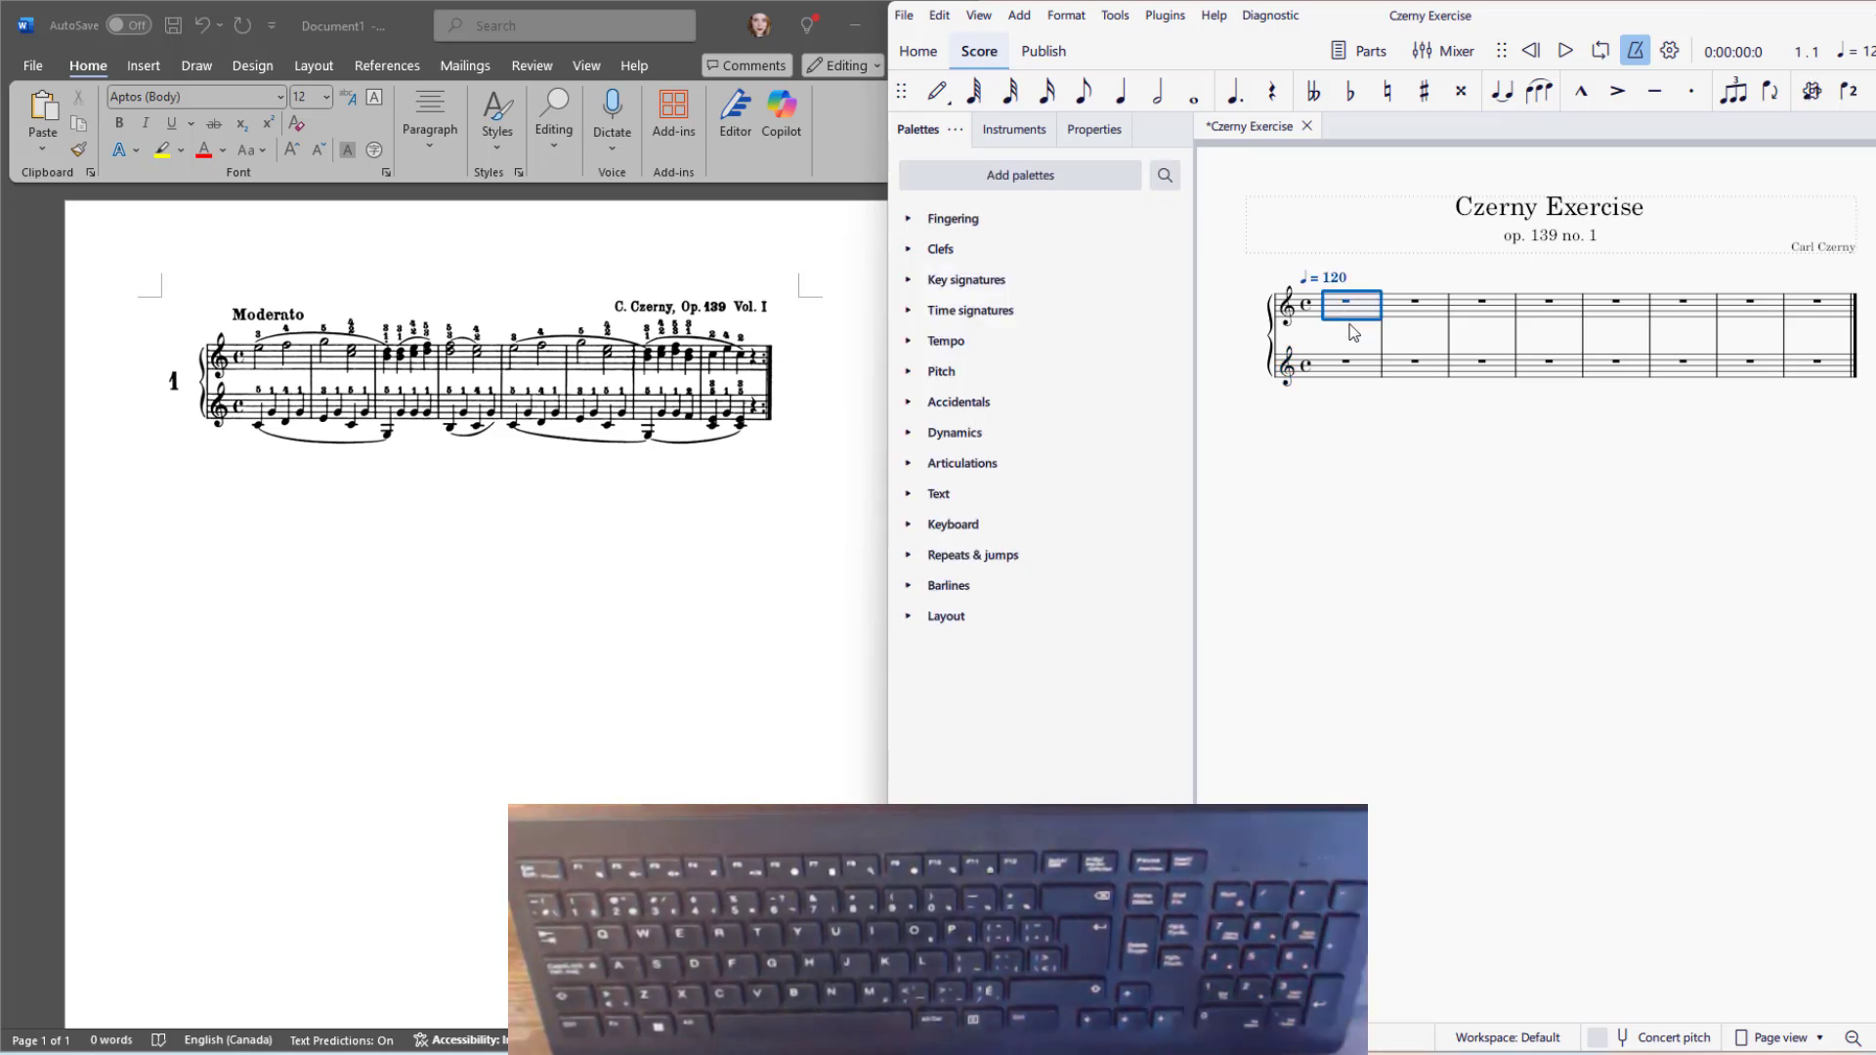
key("n")
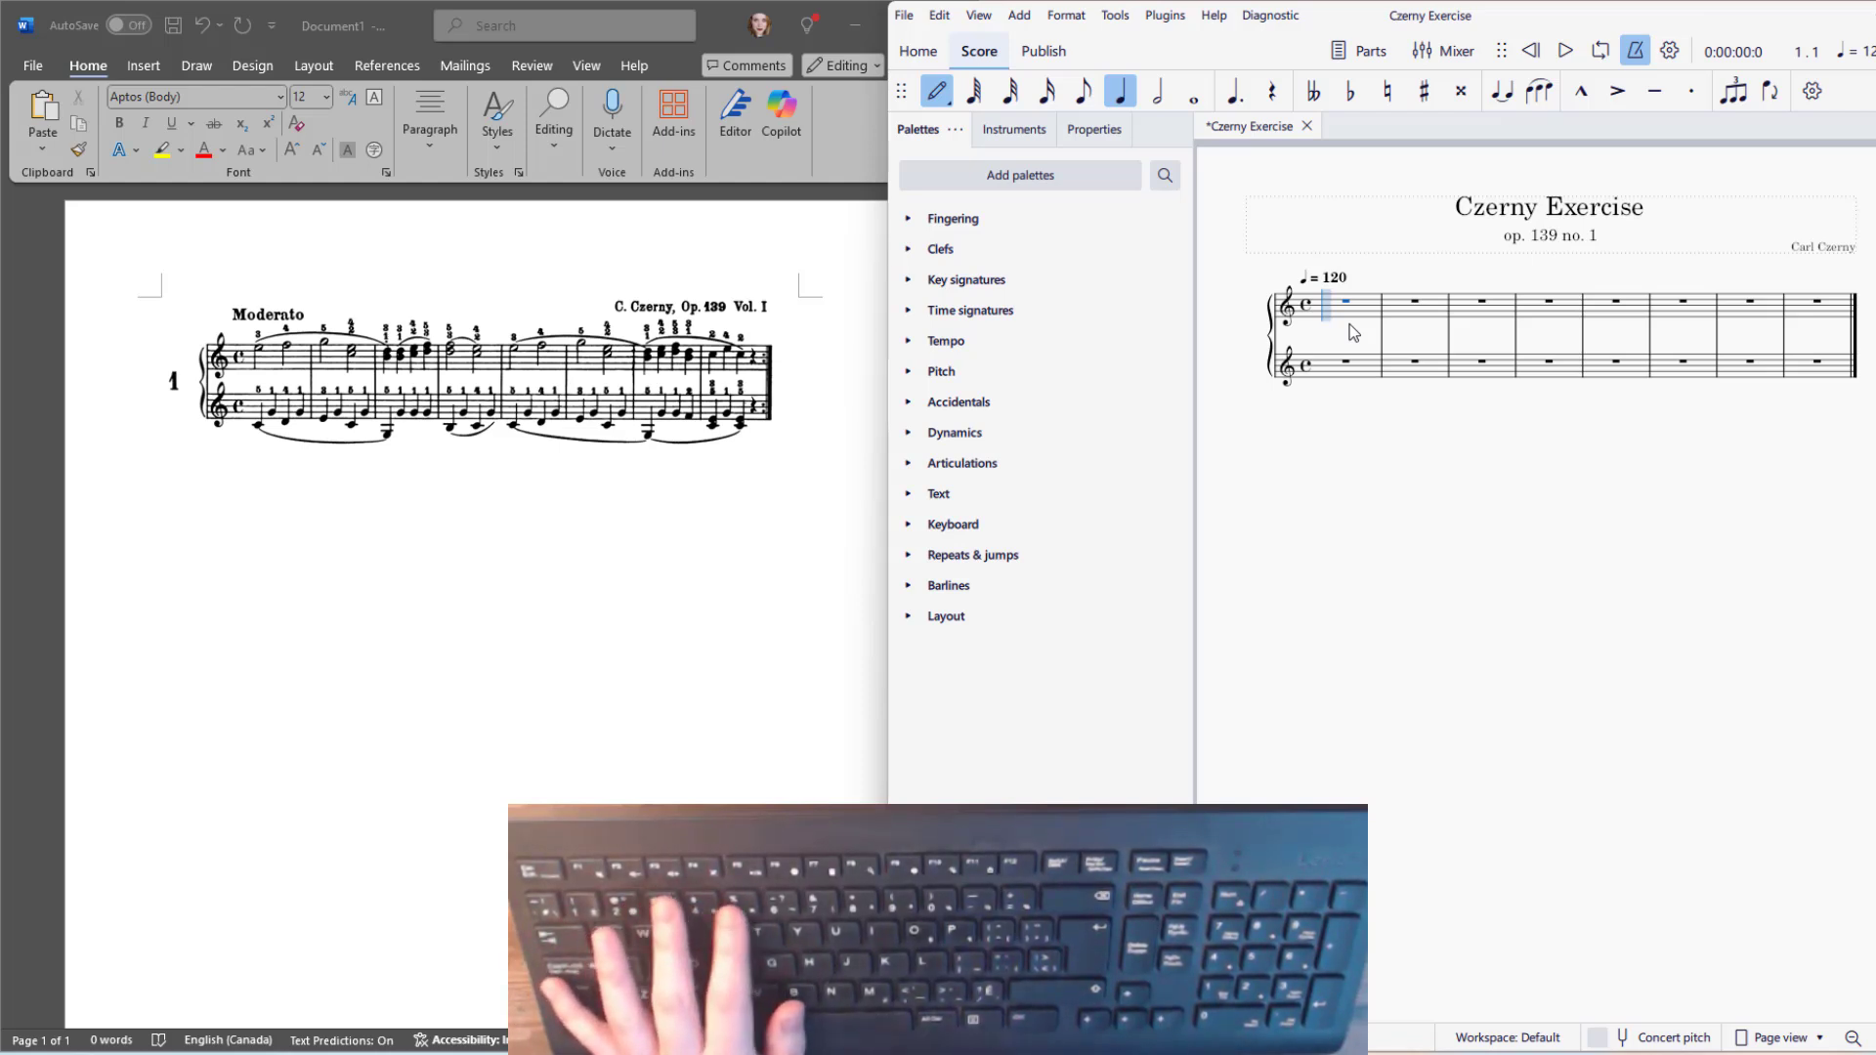
key("4")
key("3")
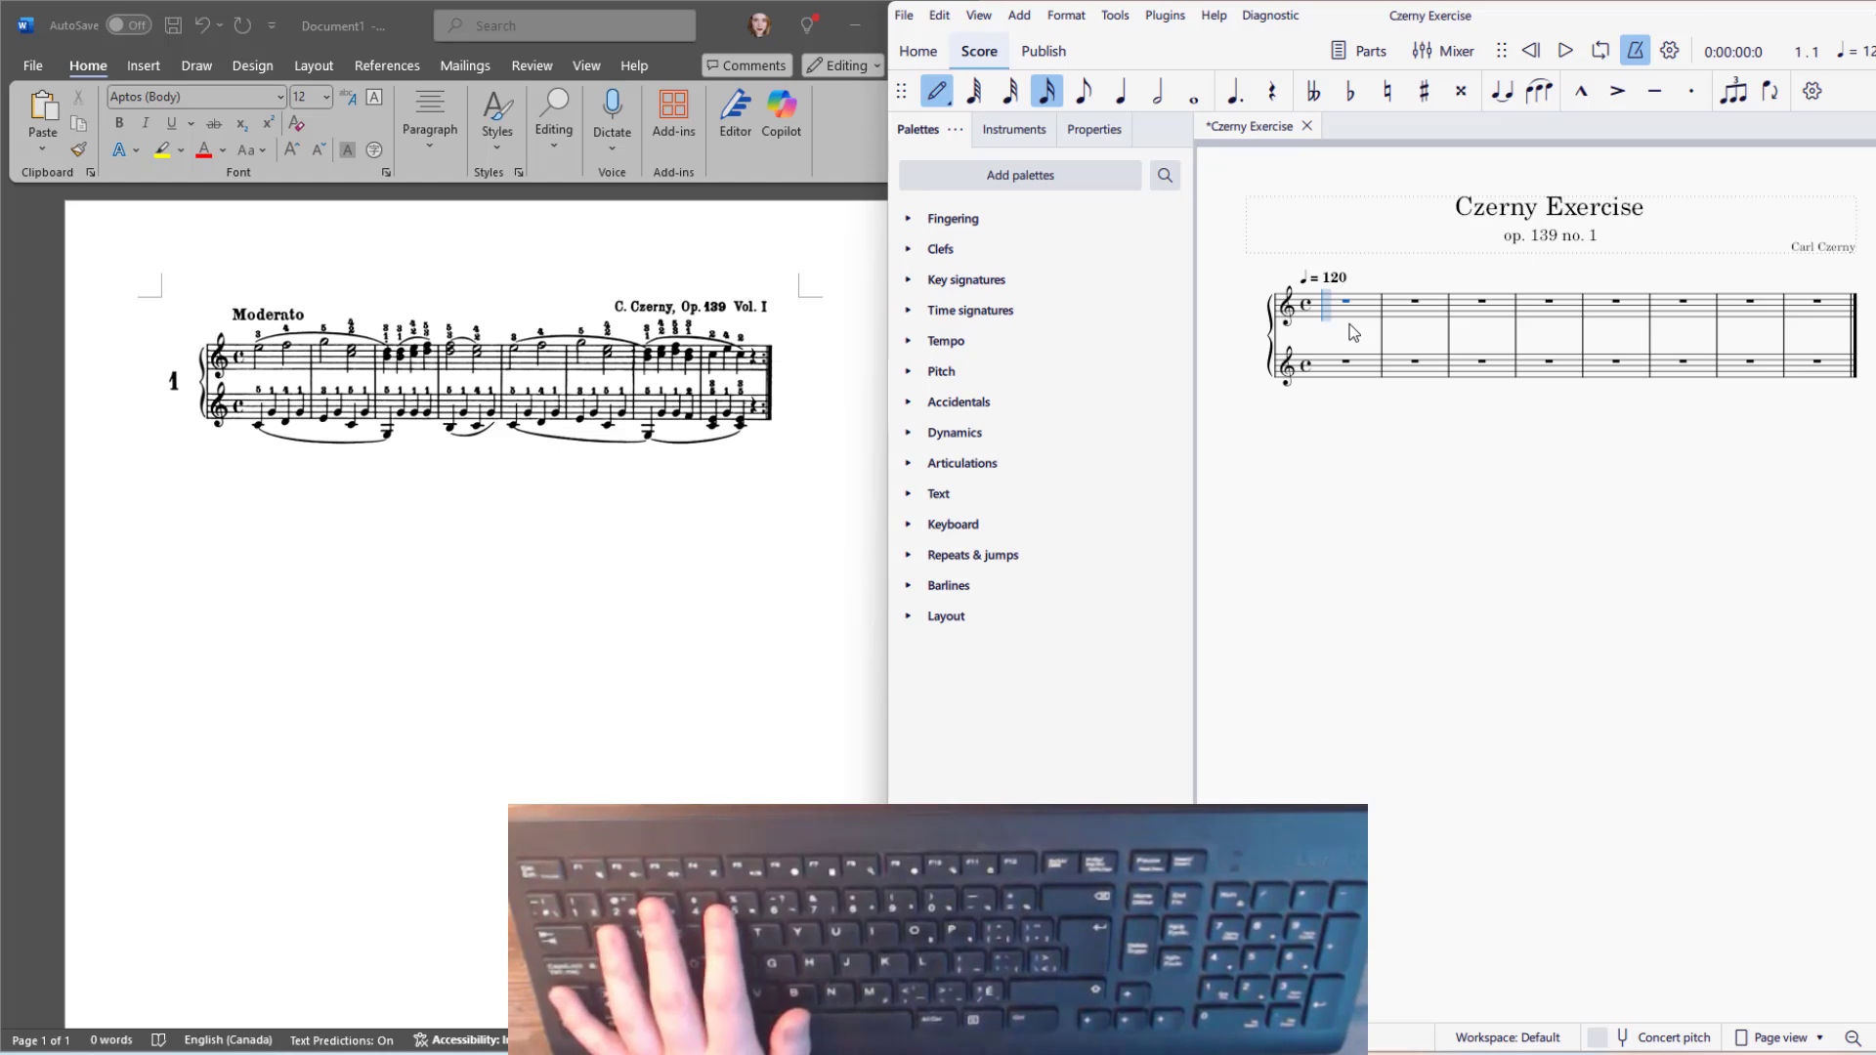
key("5")
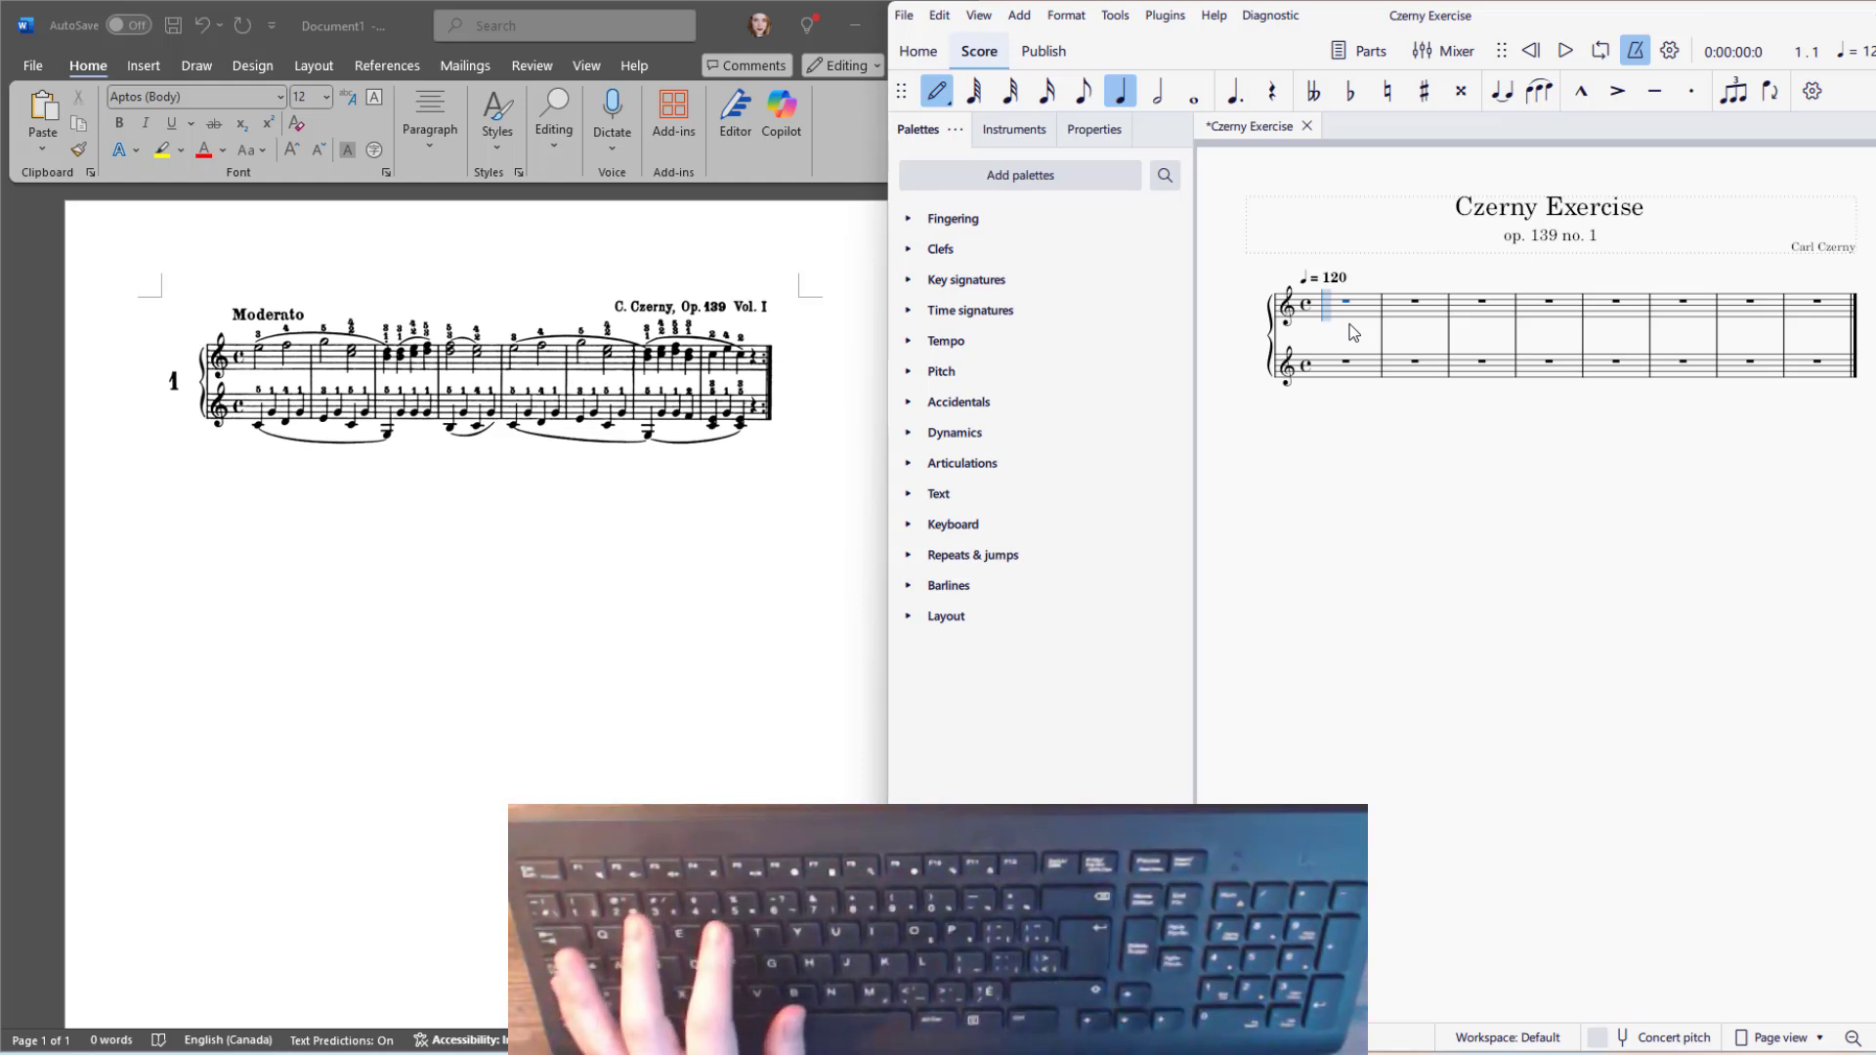
key("6")
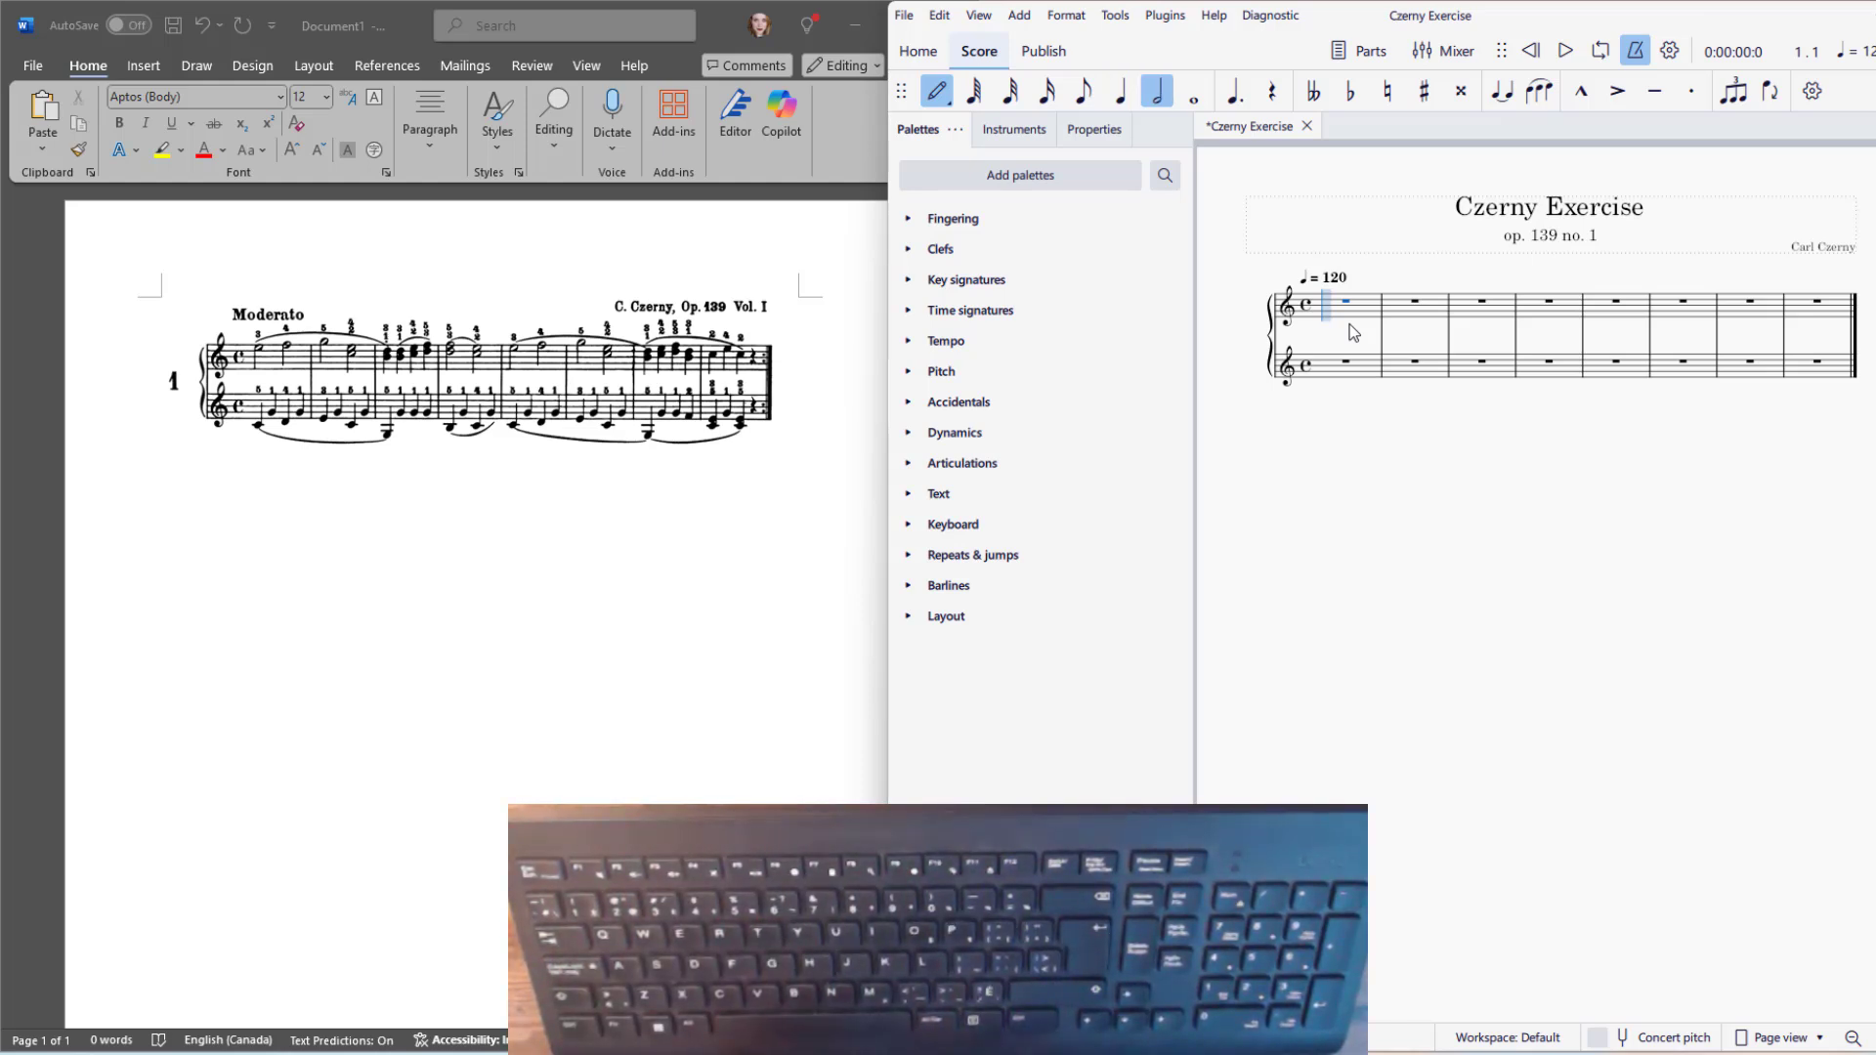
key("e")
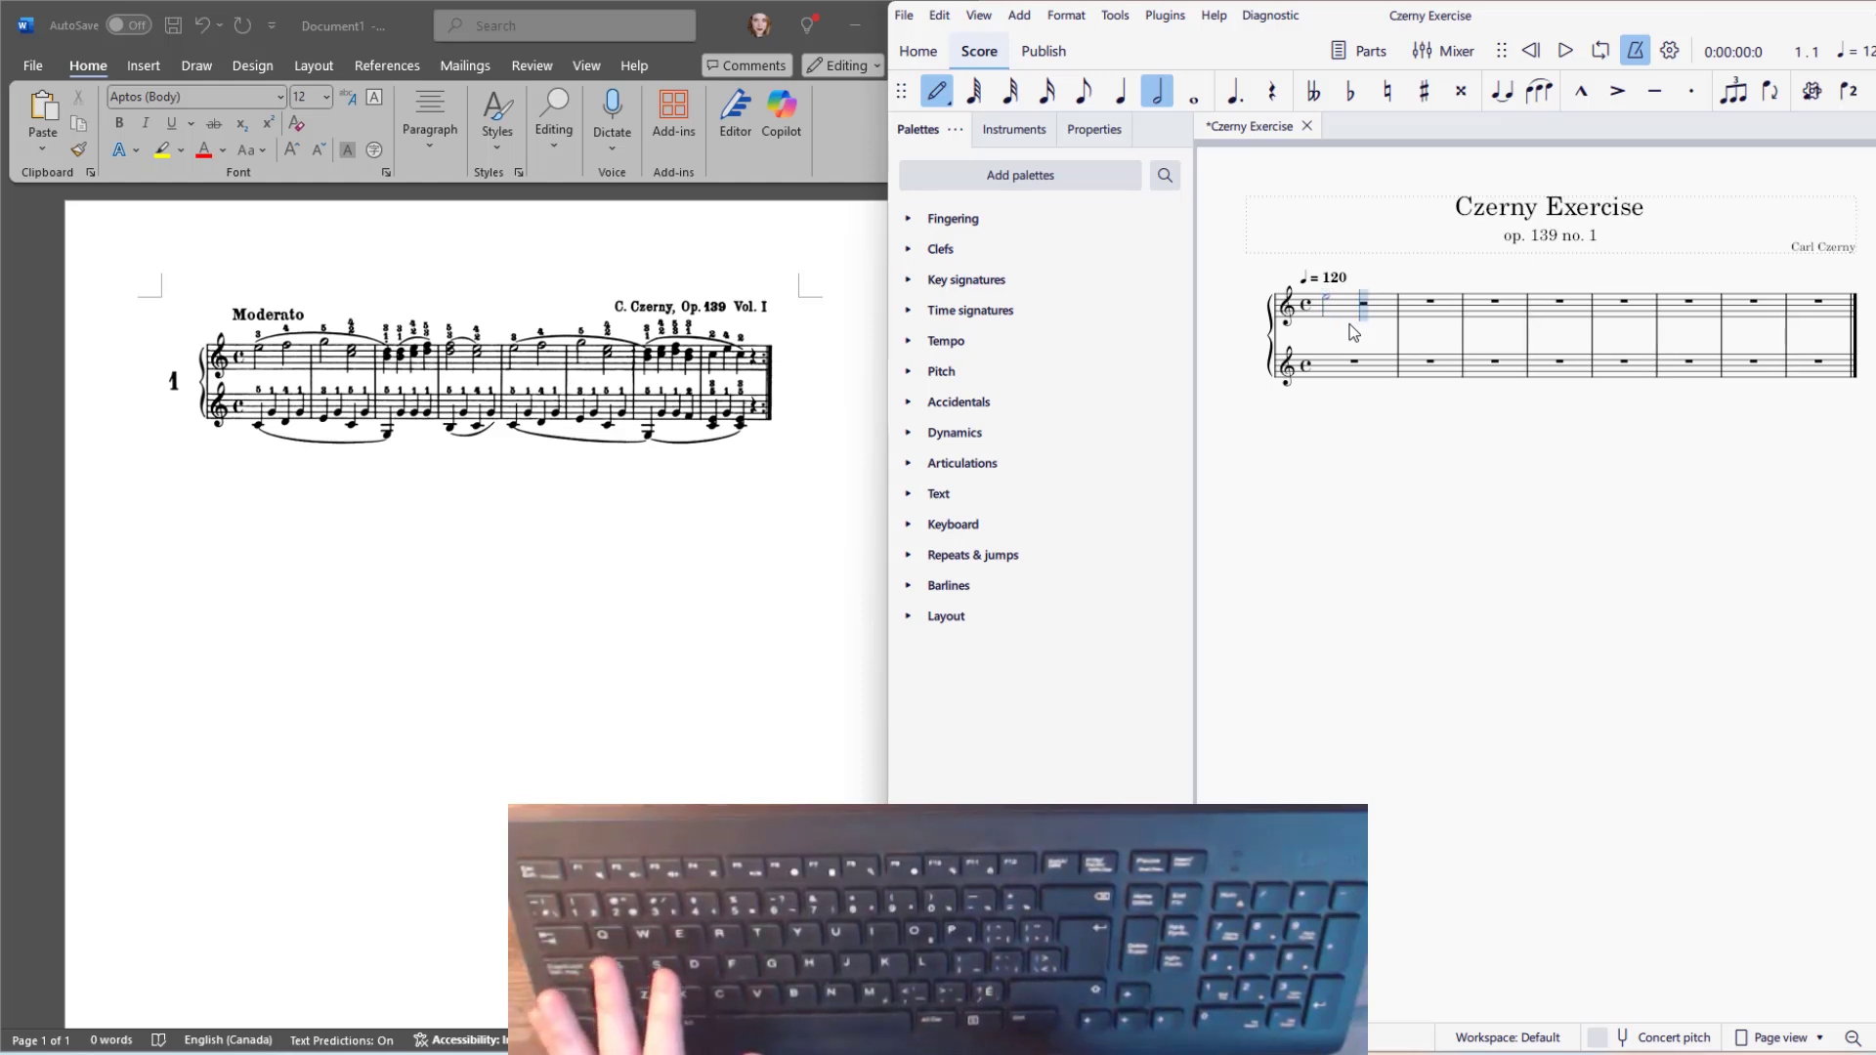
key("g")
key("c")
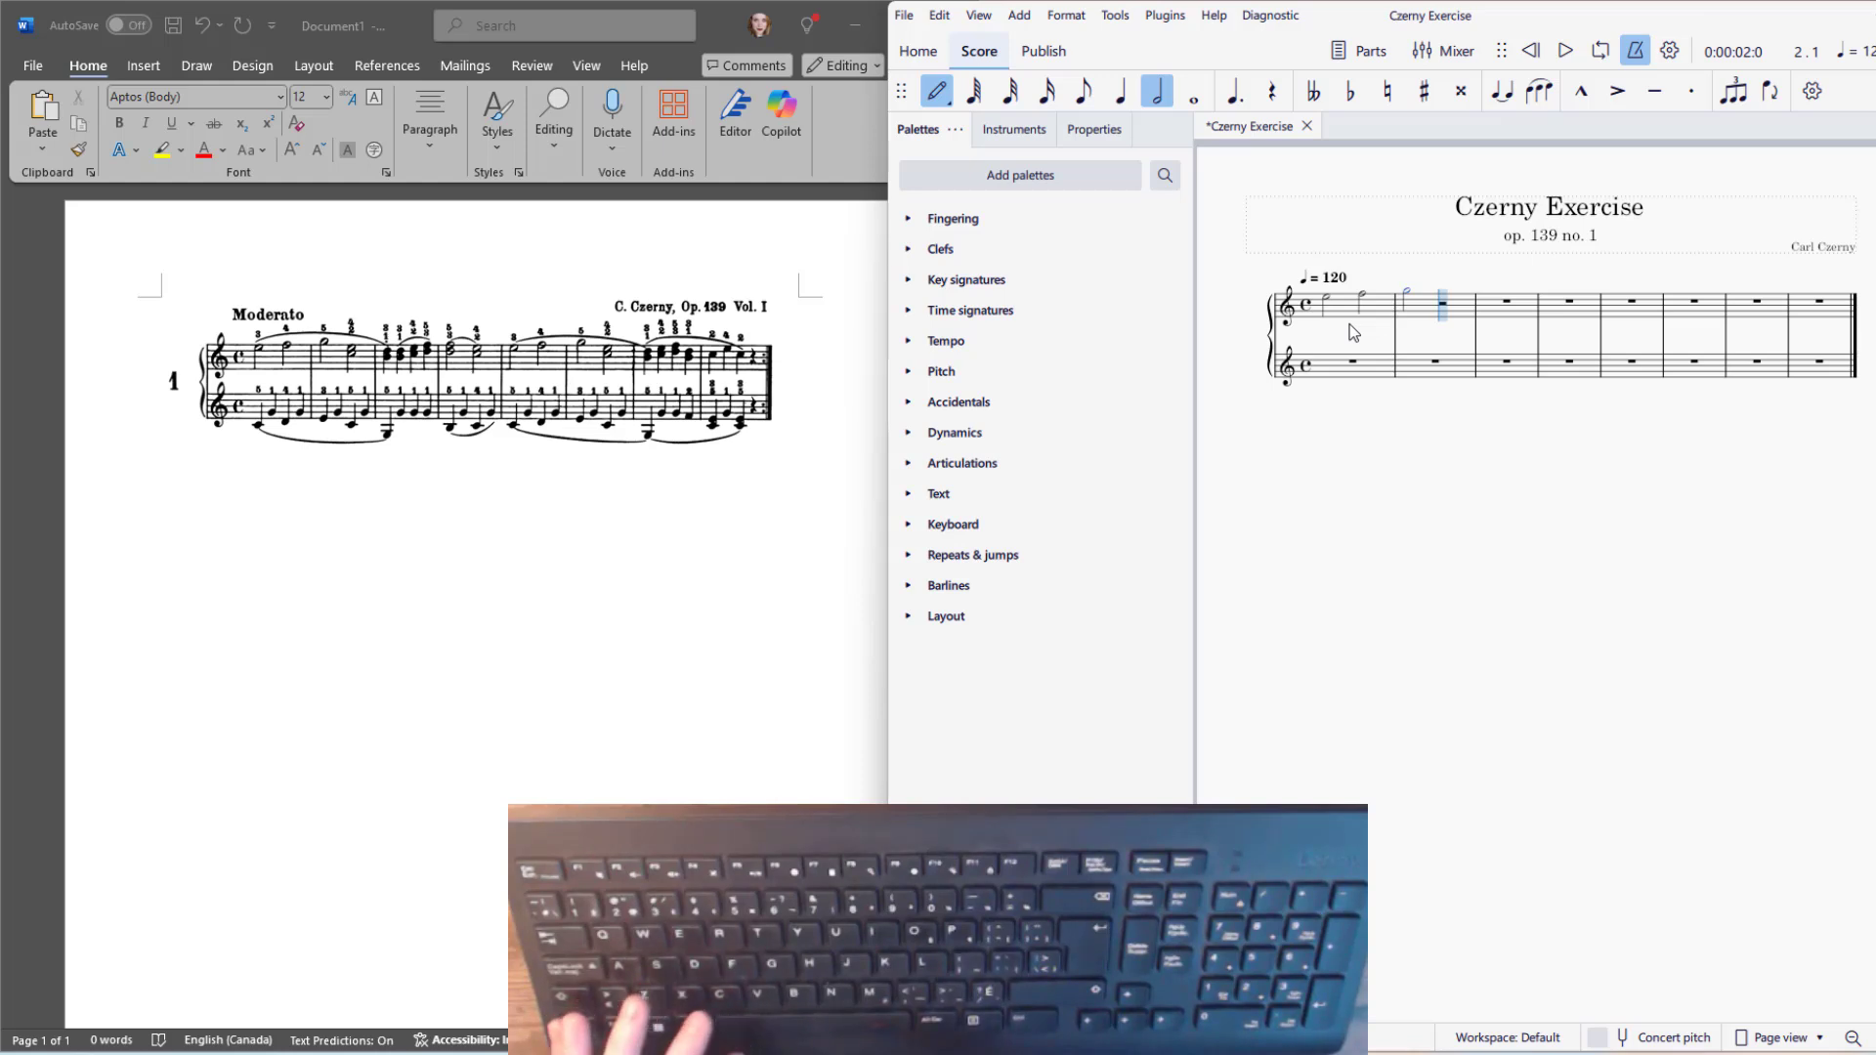
key("e")
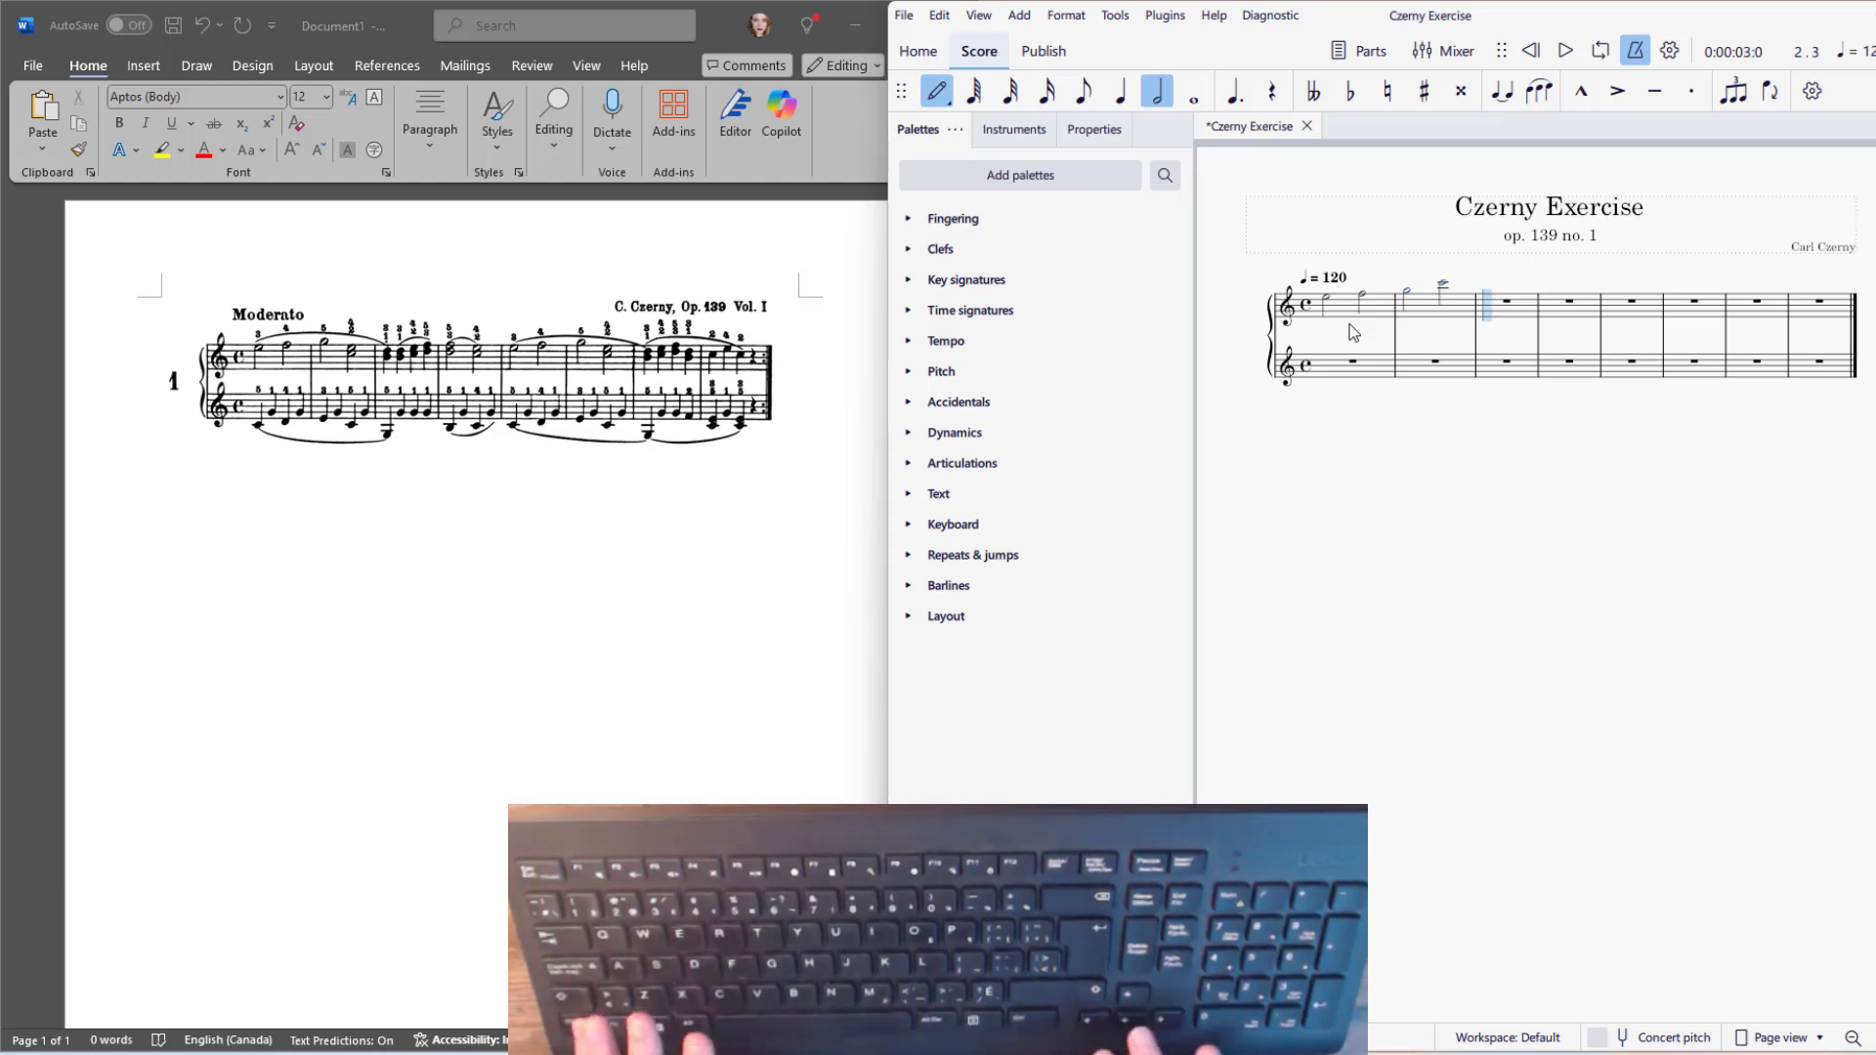
key("ctrl+Down")
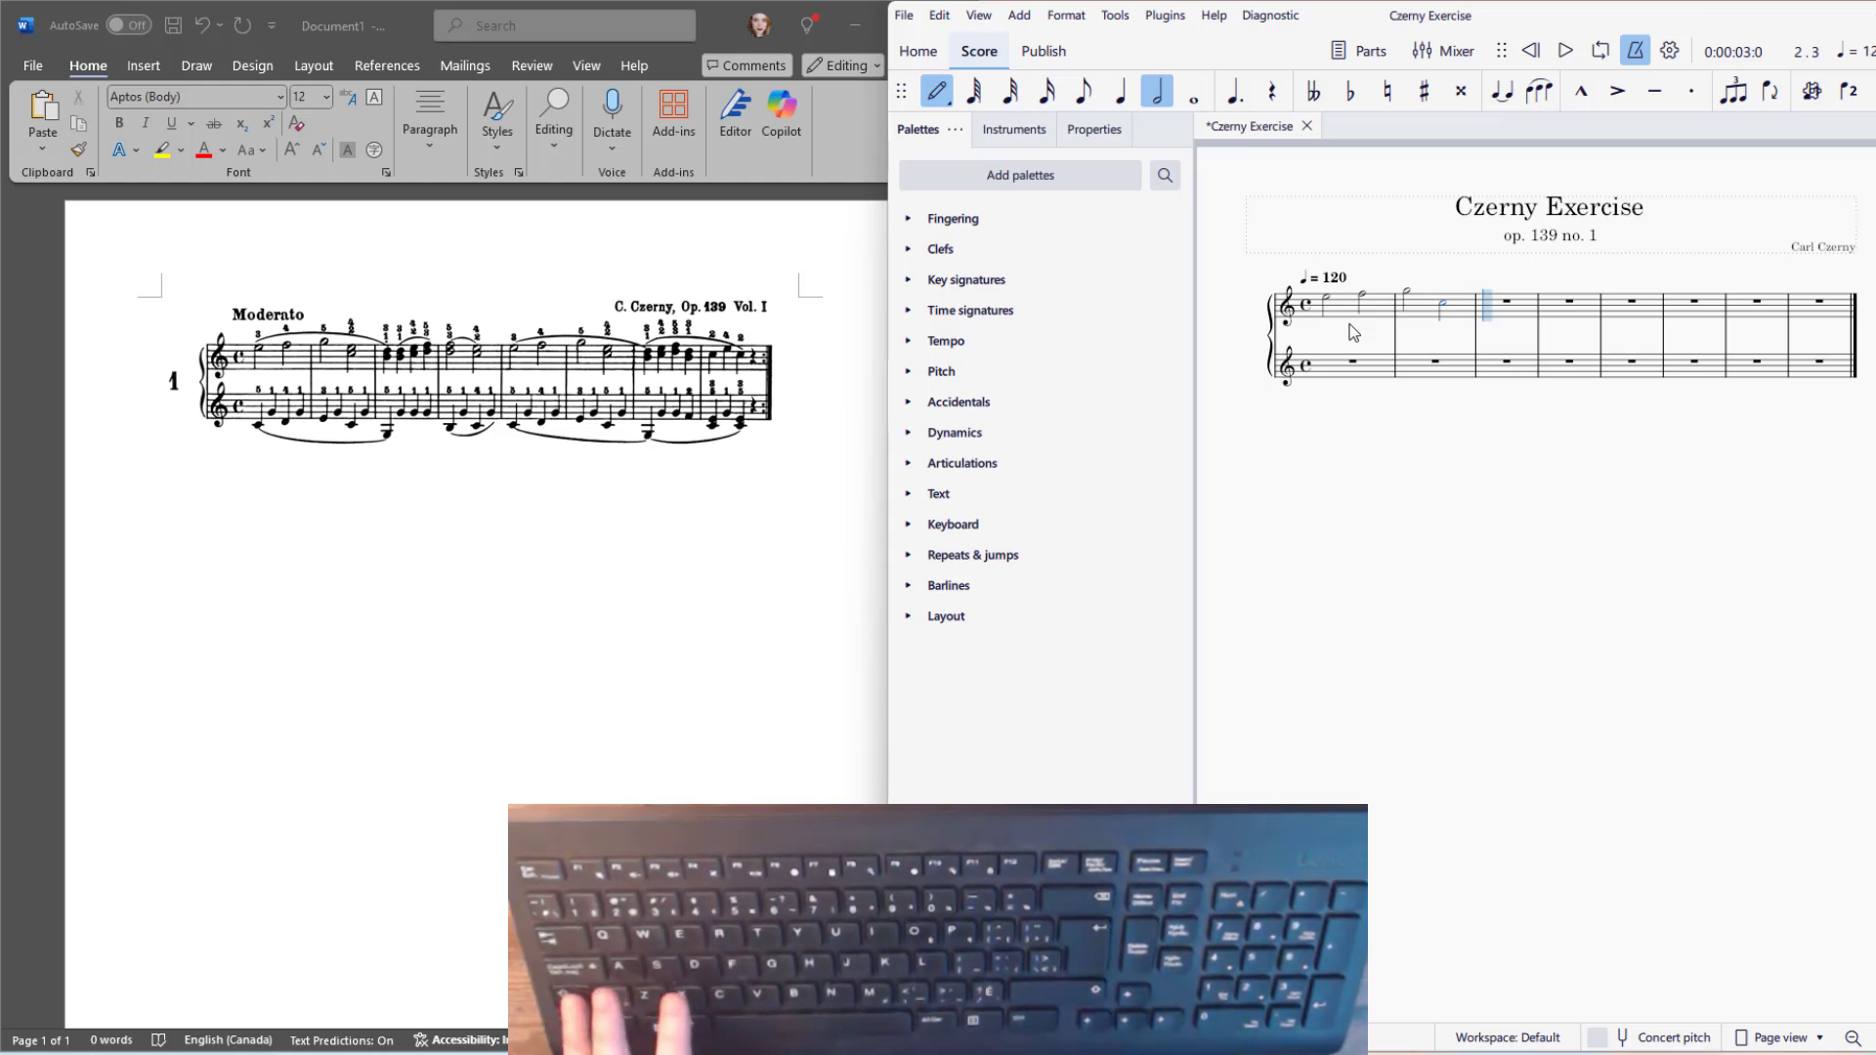
key("shift+e")
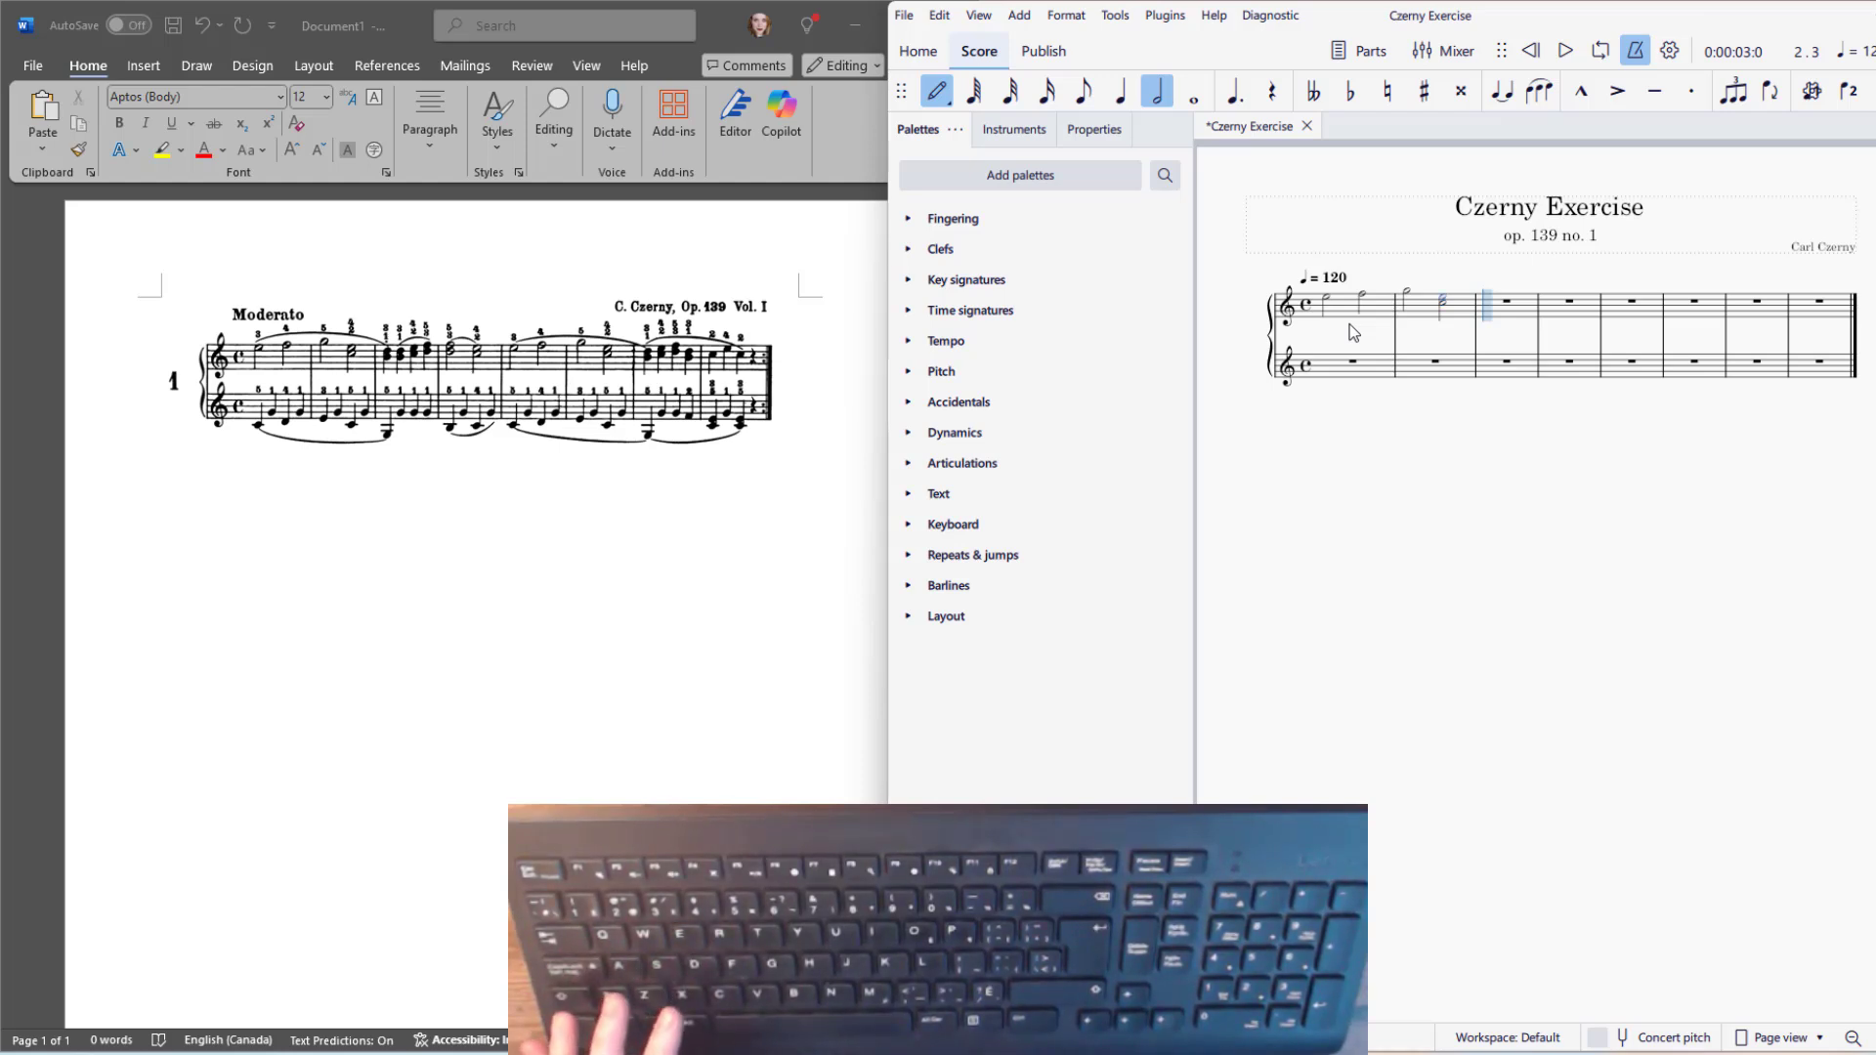
Fill the upper staff's third measure with quarter-note dyads B–D, B–D, C–E and D–F
key("5")
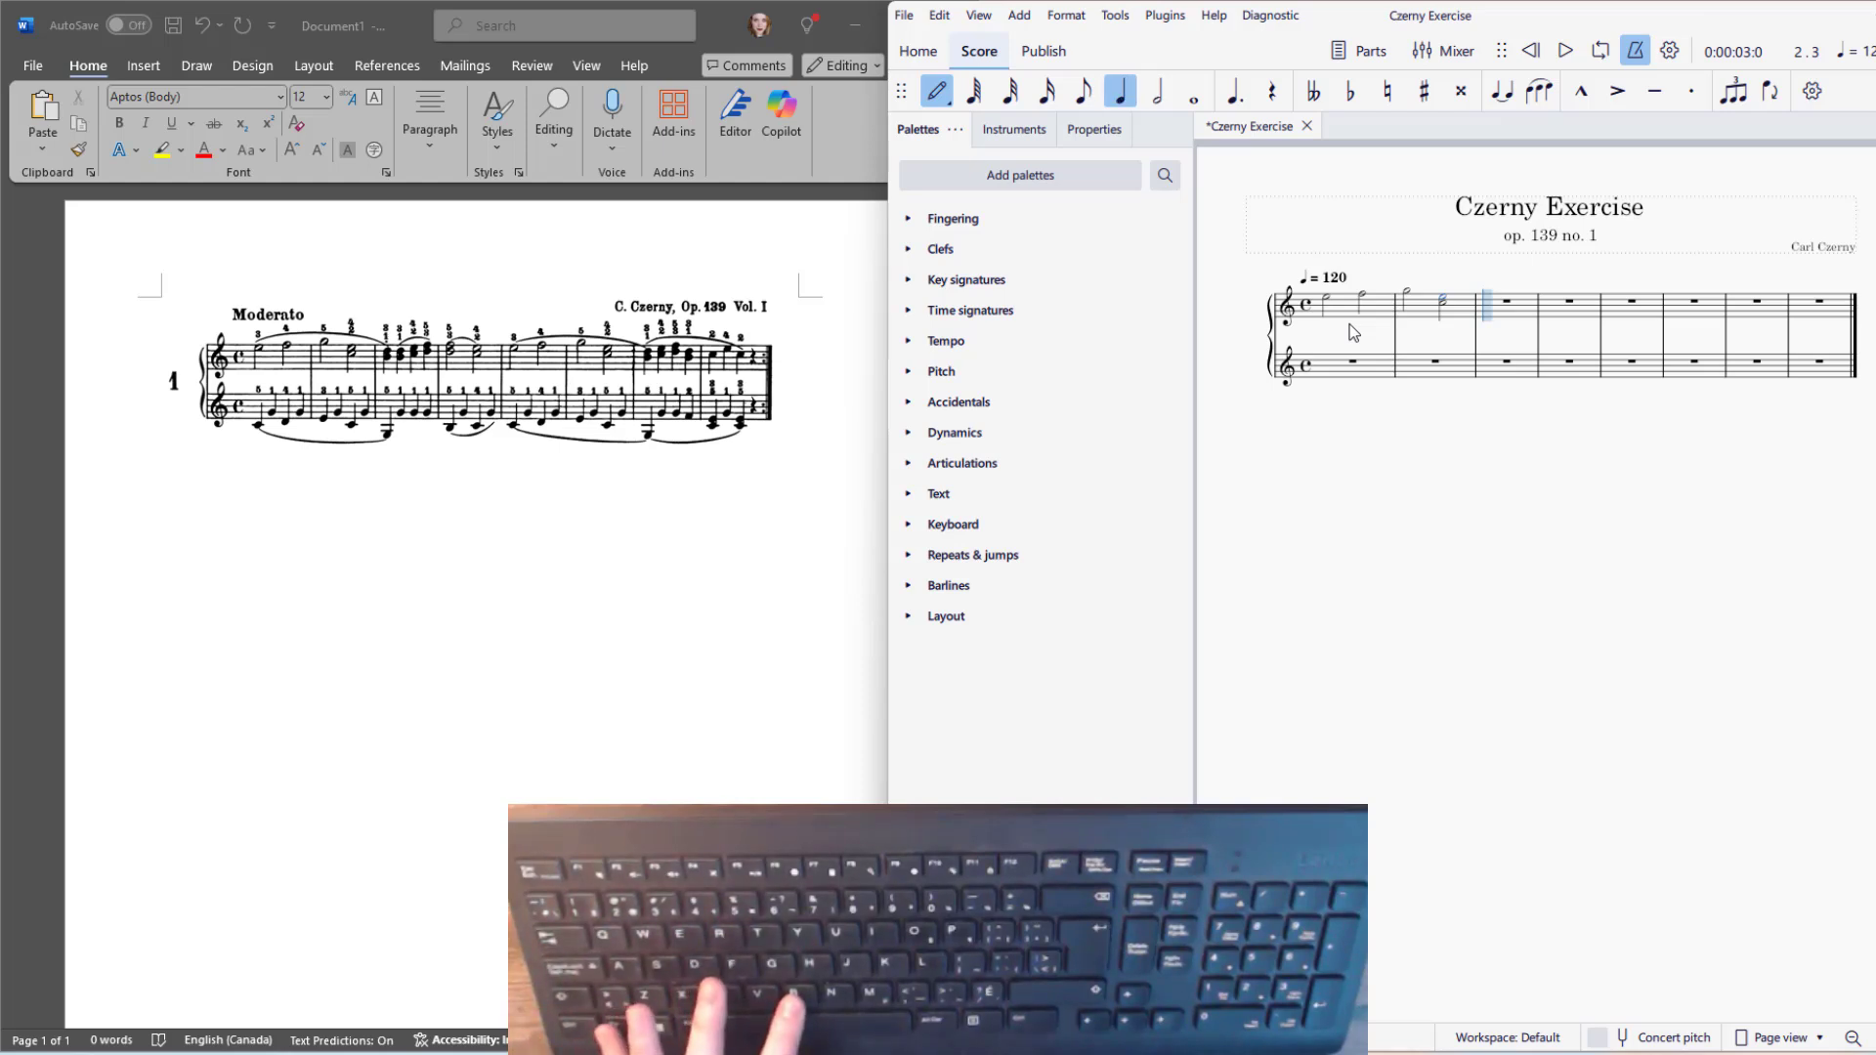
key("b")
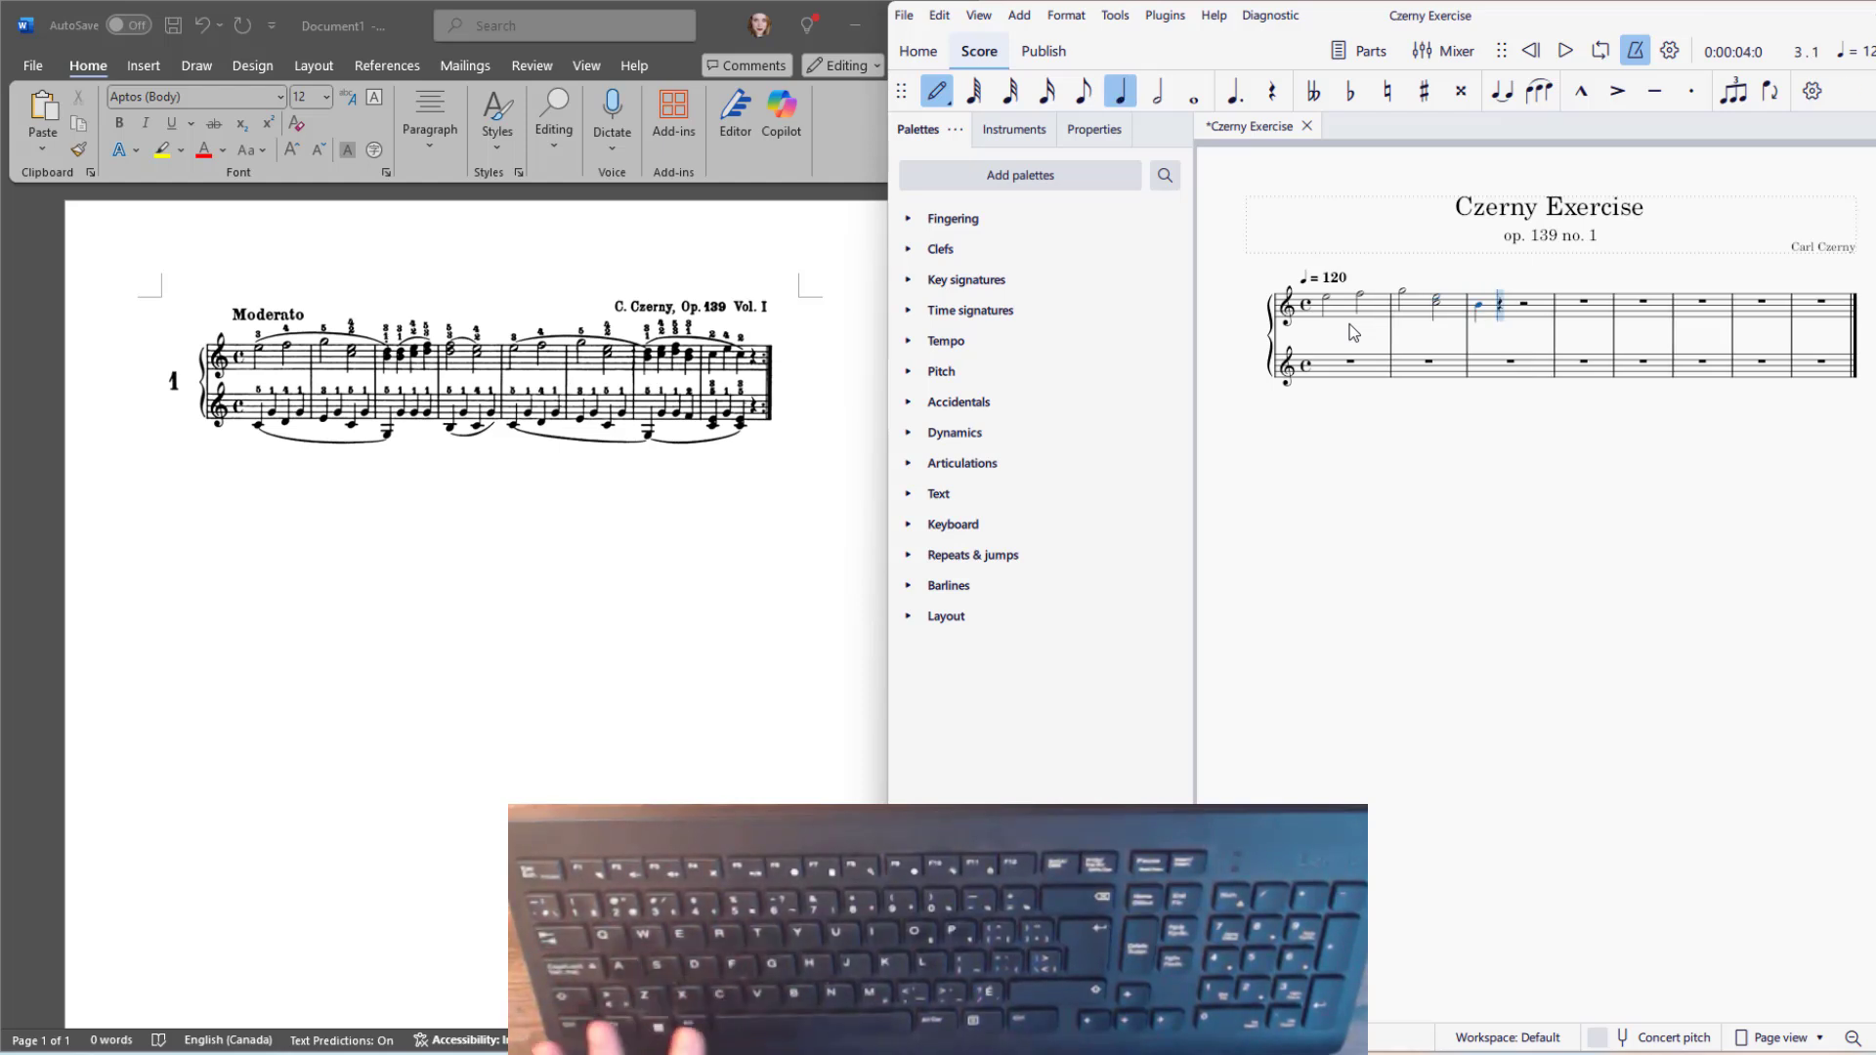
key("shift+d")
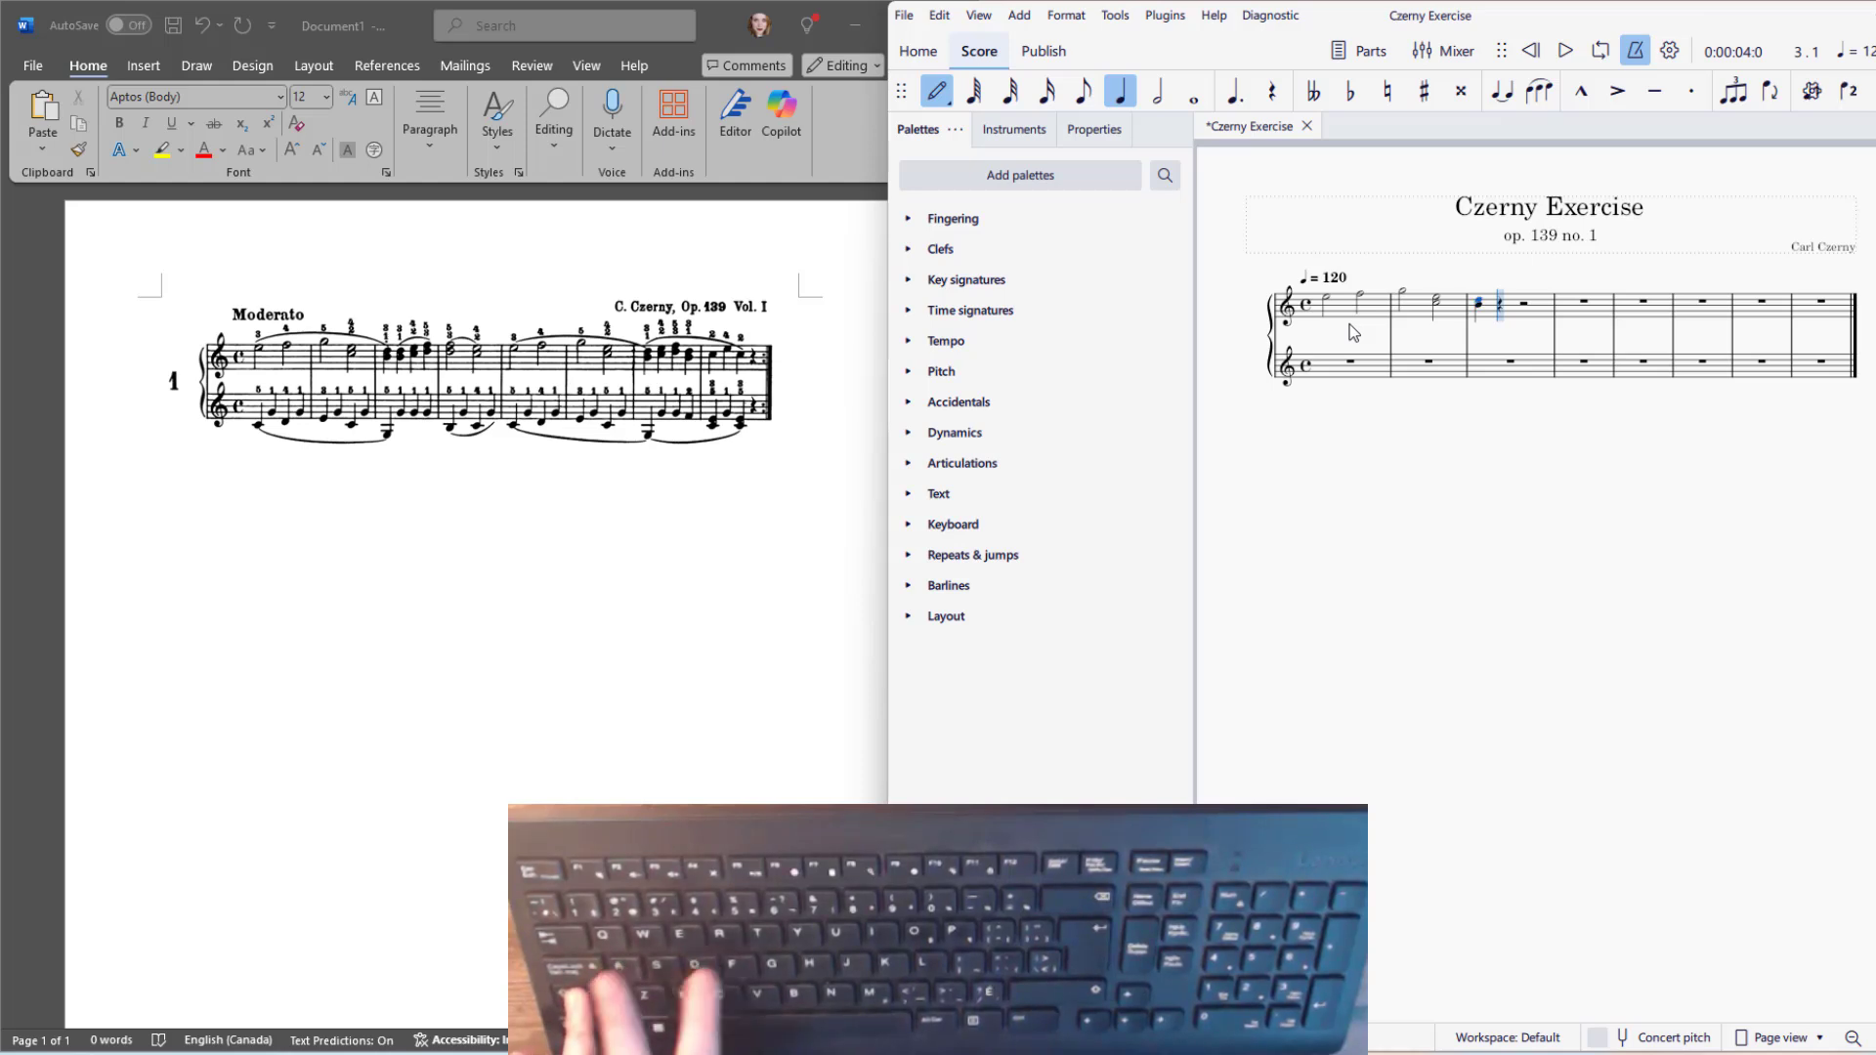
key("c")
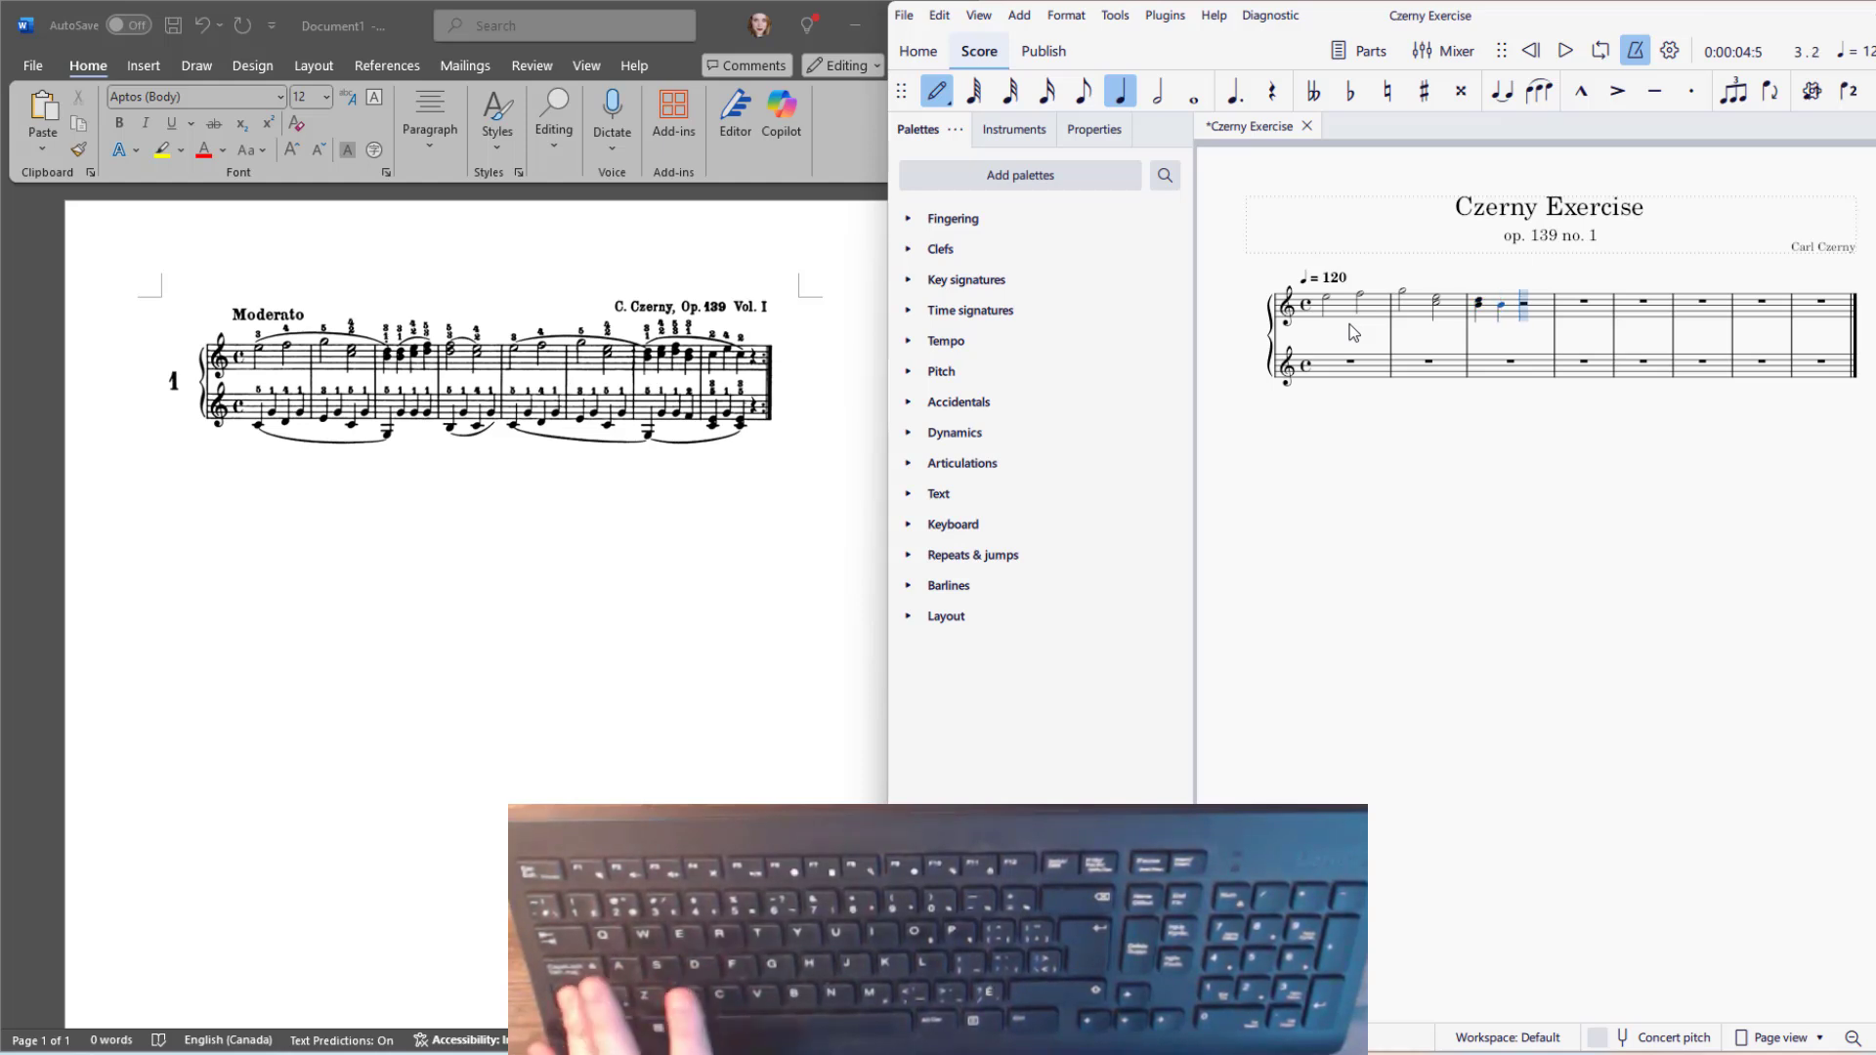
key("shift+e")
key("d")
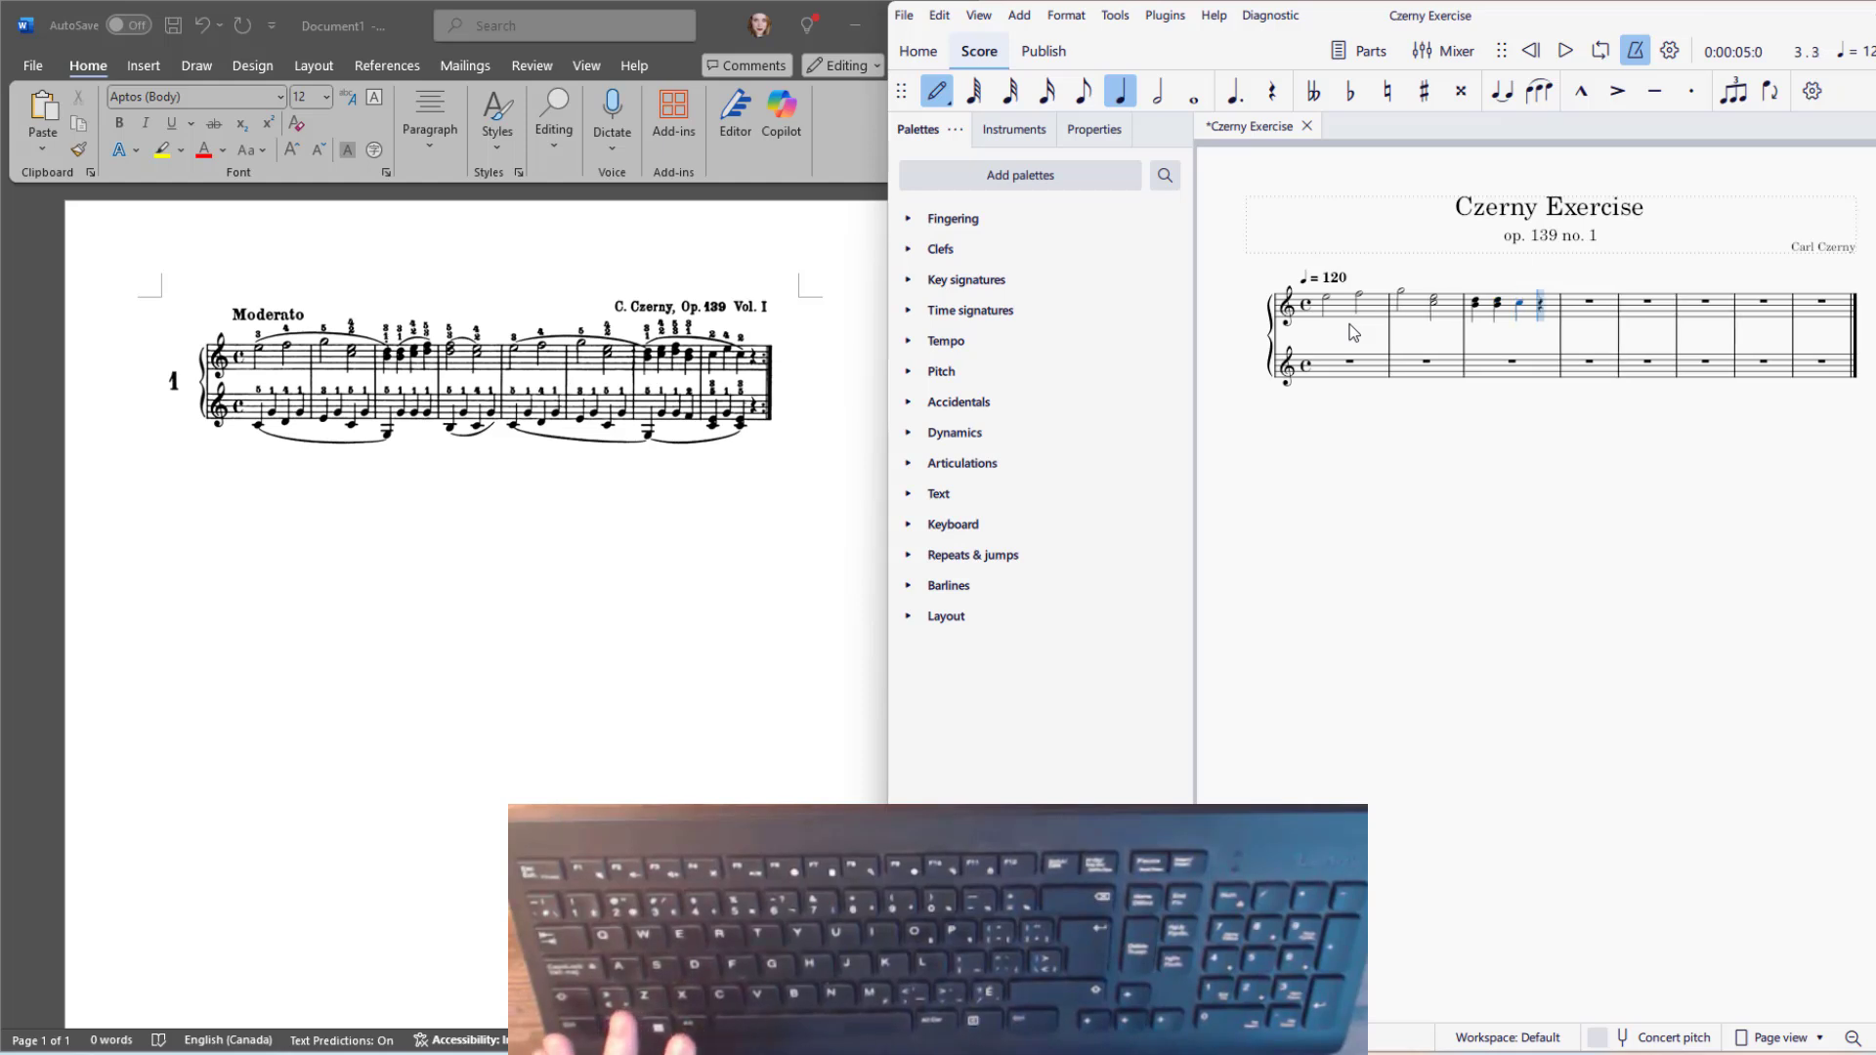
key("shift+f")
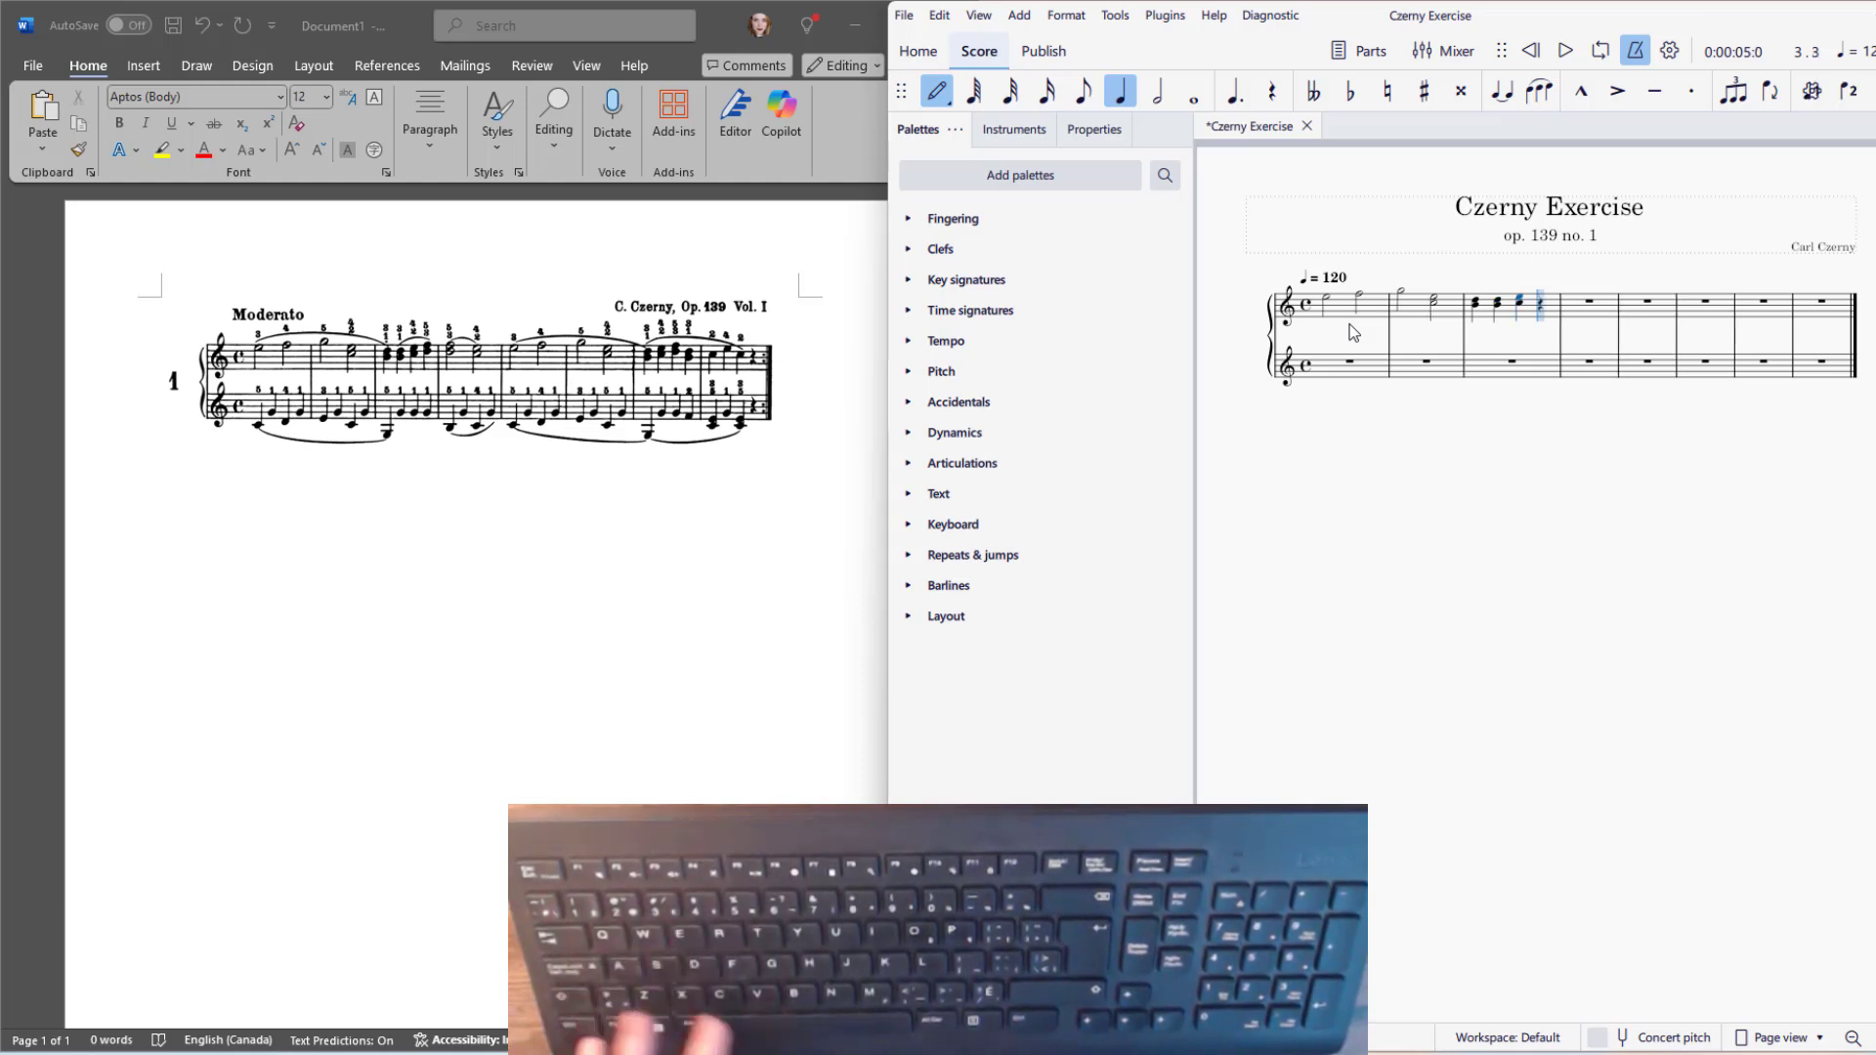
key("d")
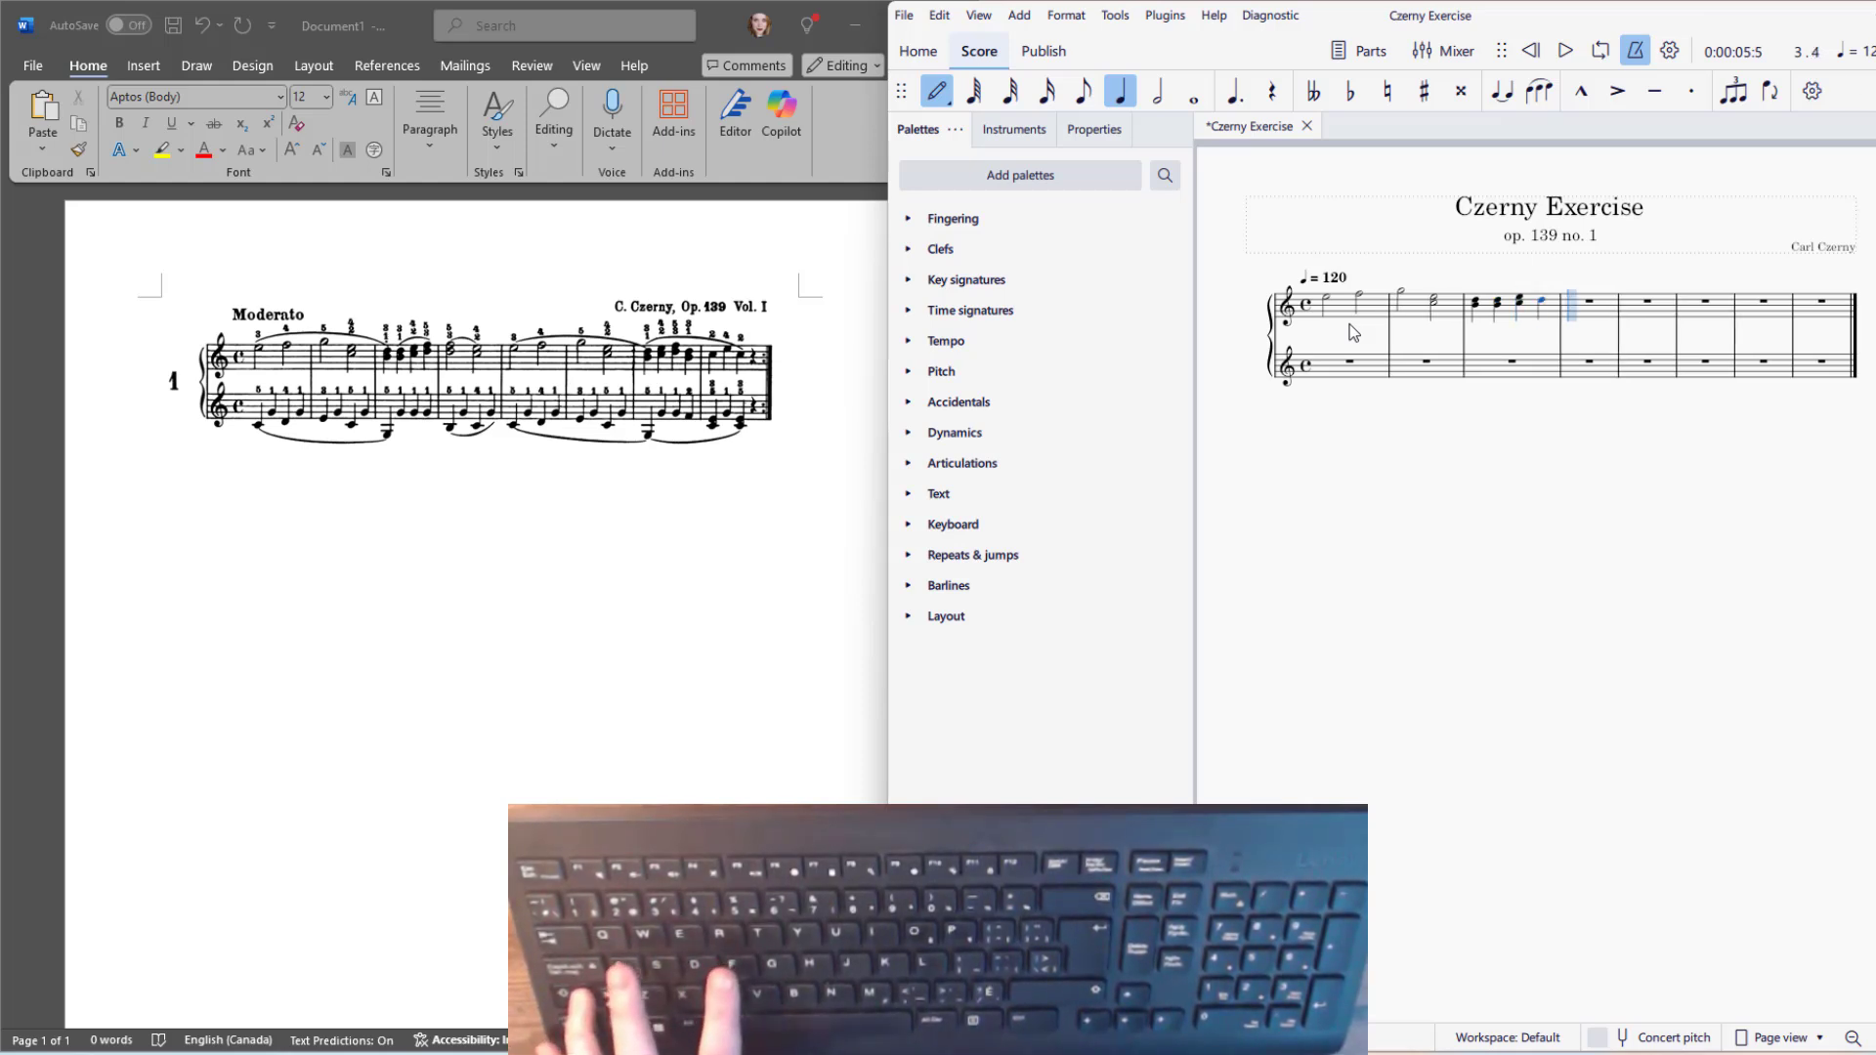
key("shift+f")
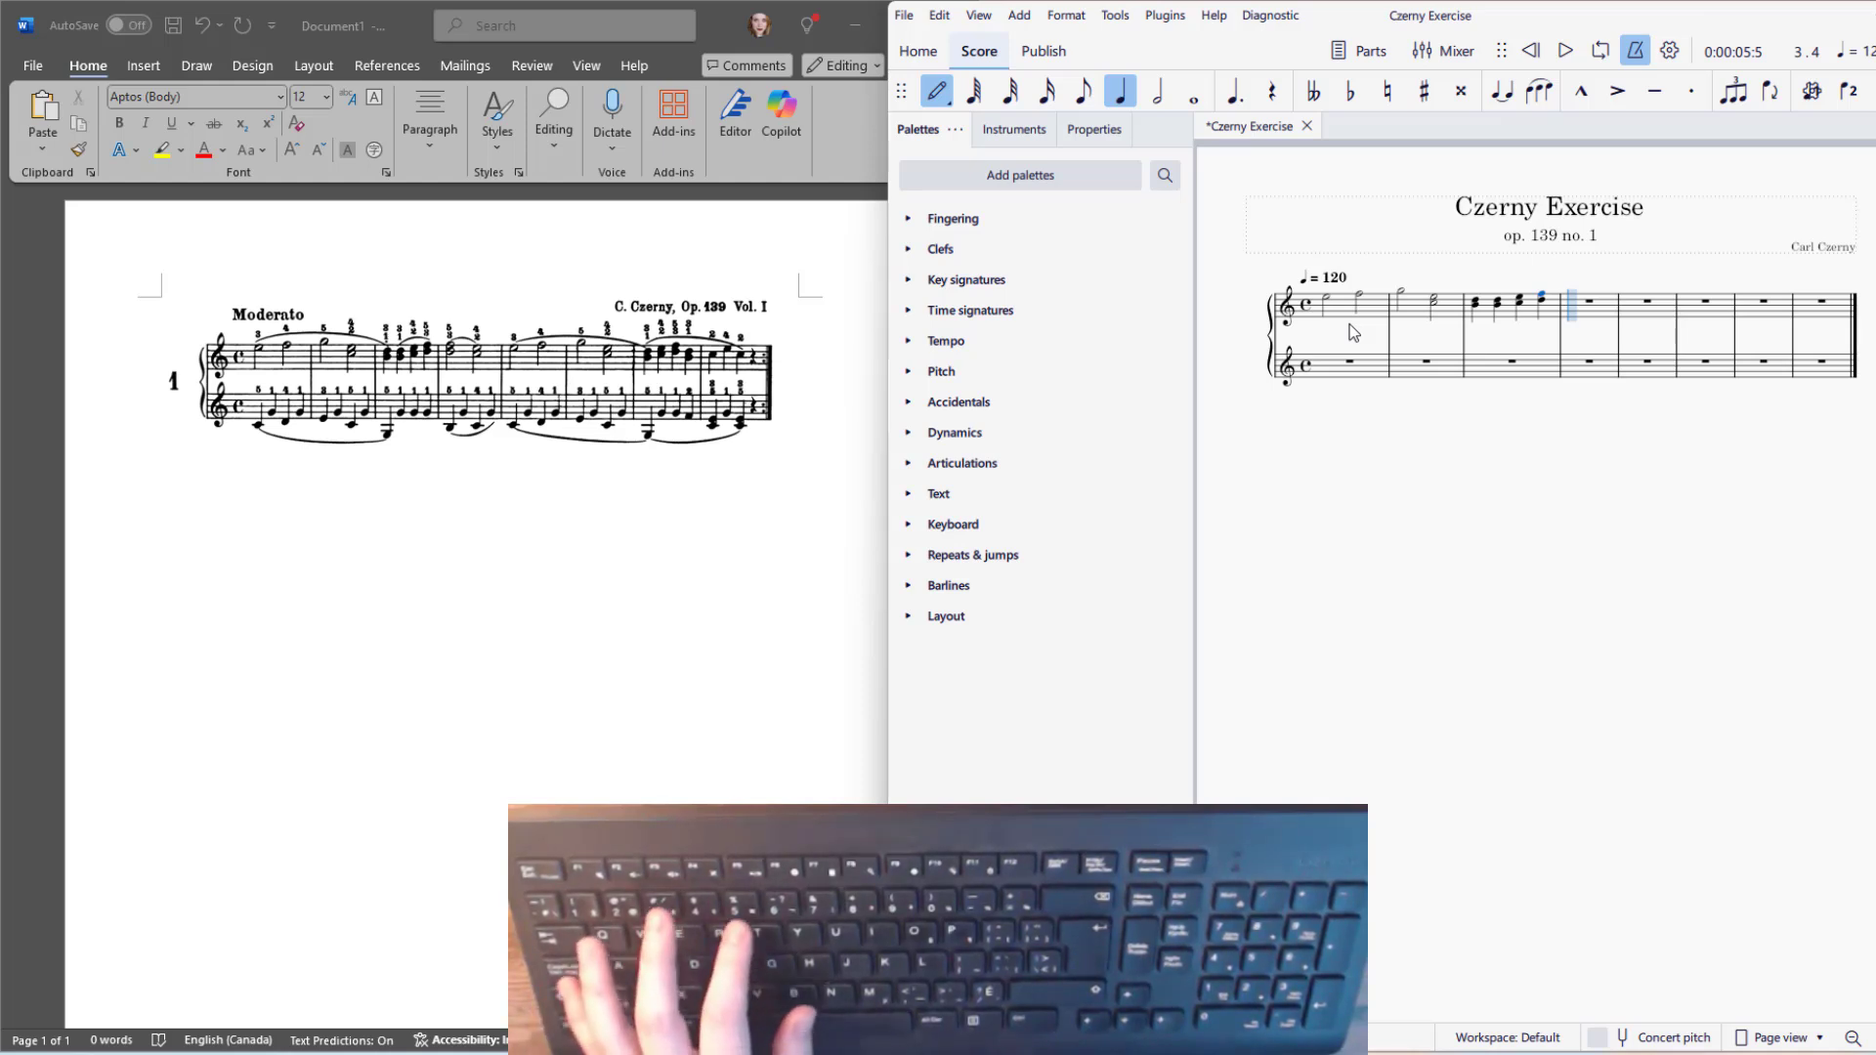
Enter half-note dyads D–F and C–E in the upper staff's fourth measure
key("6")
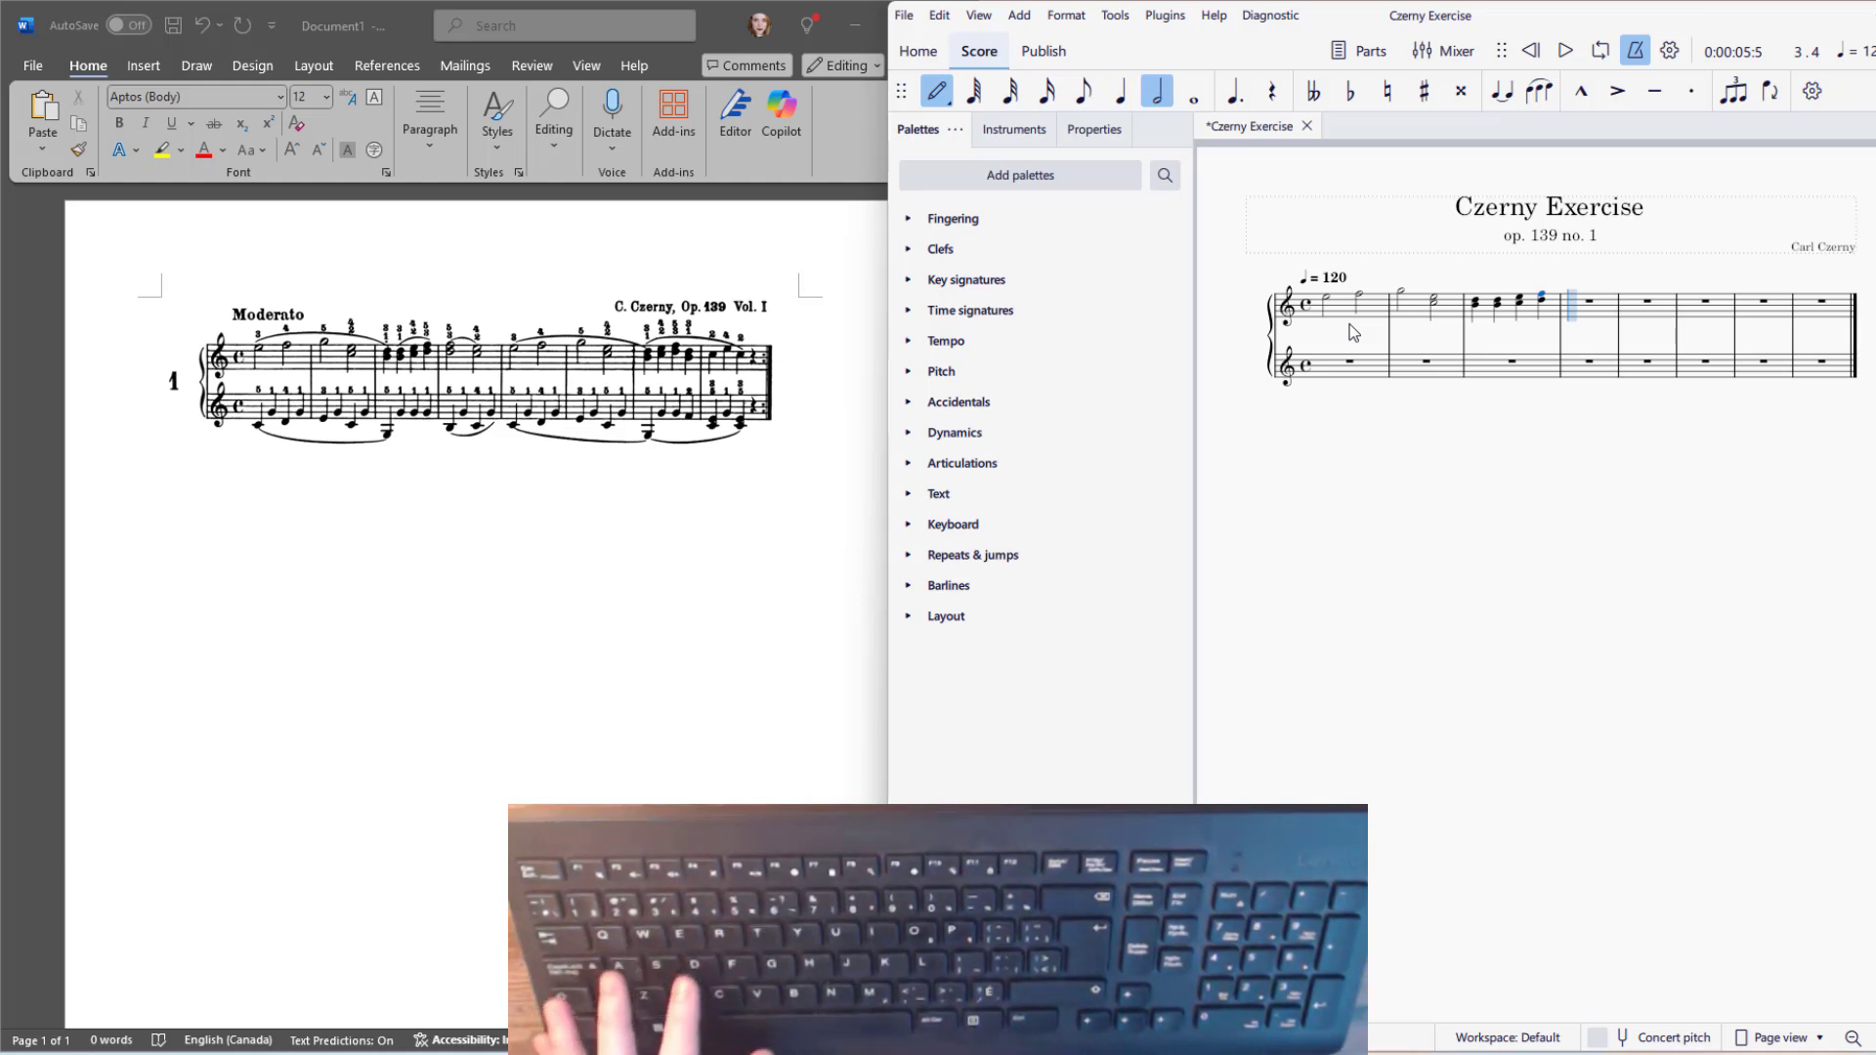
key("c")
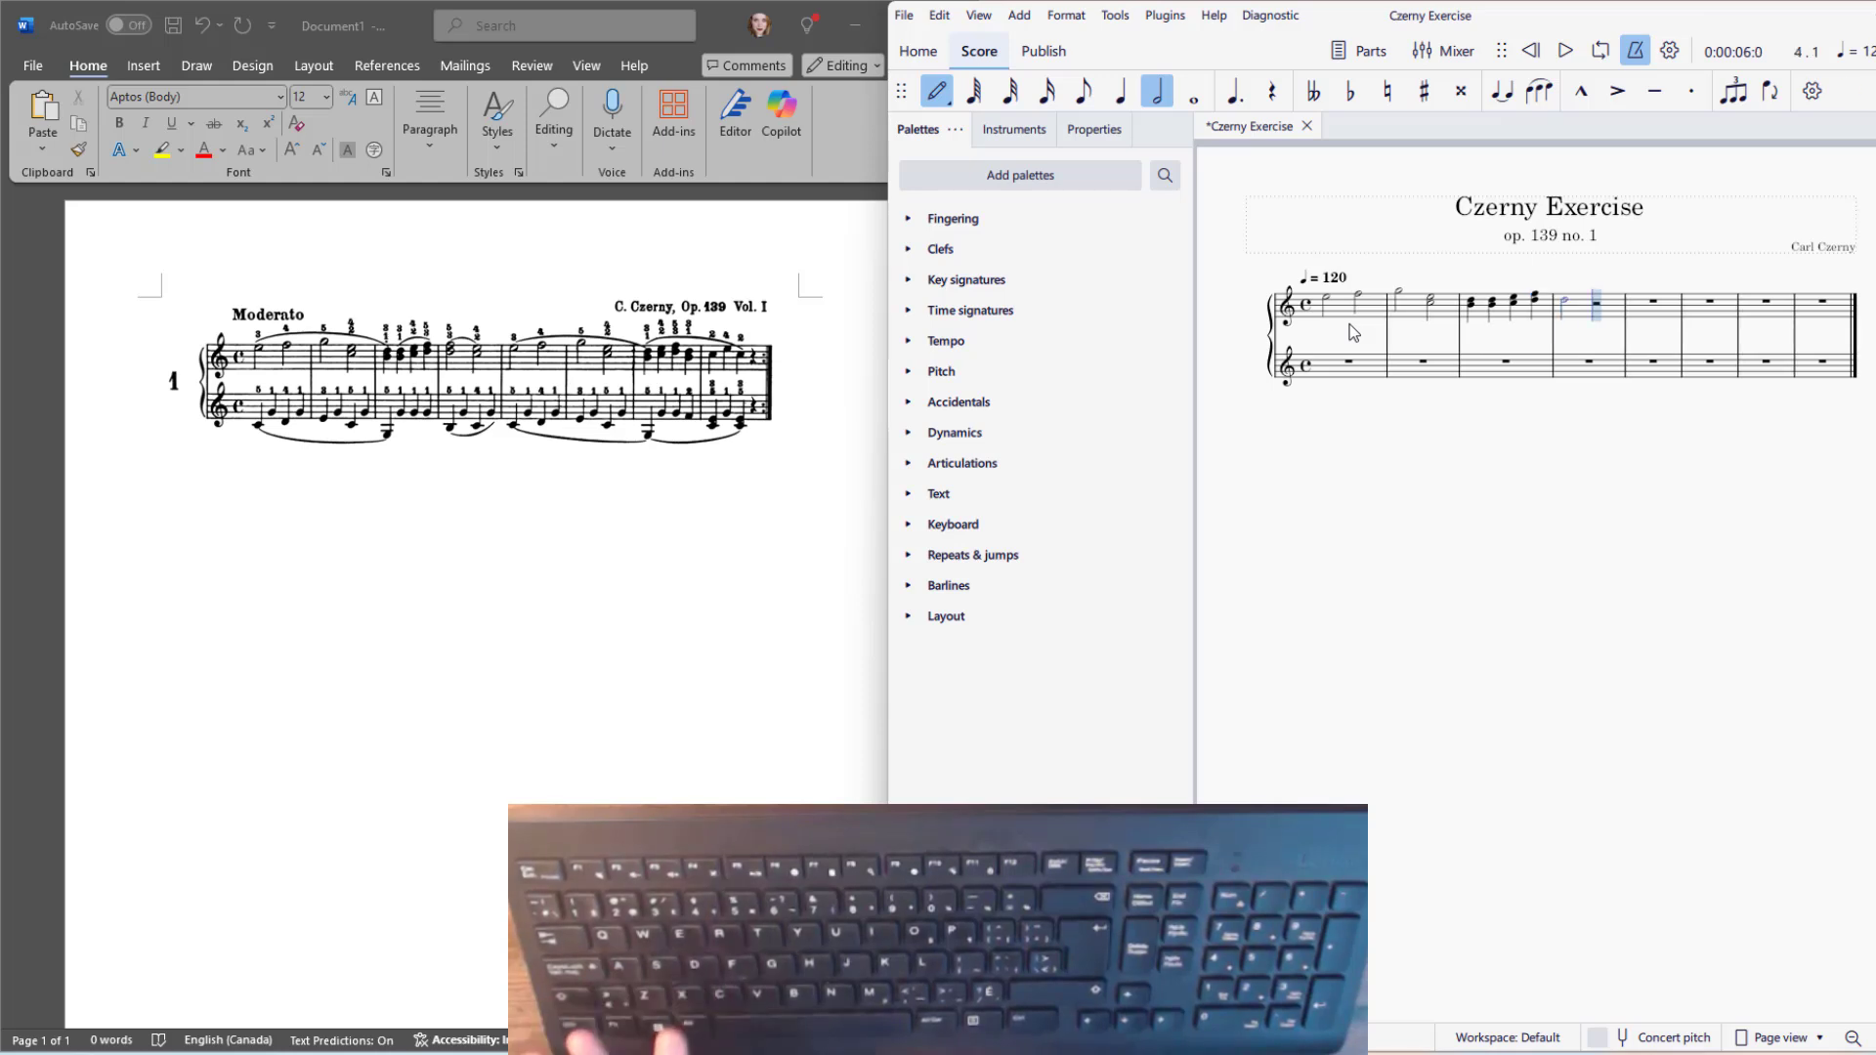
key("shift+f")
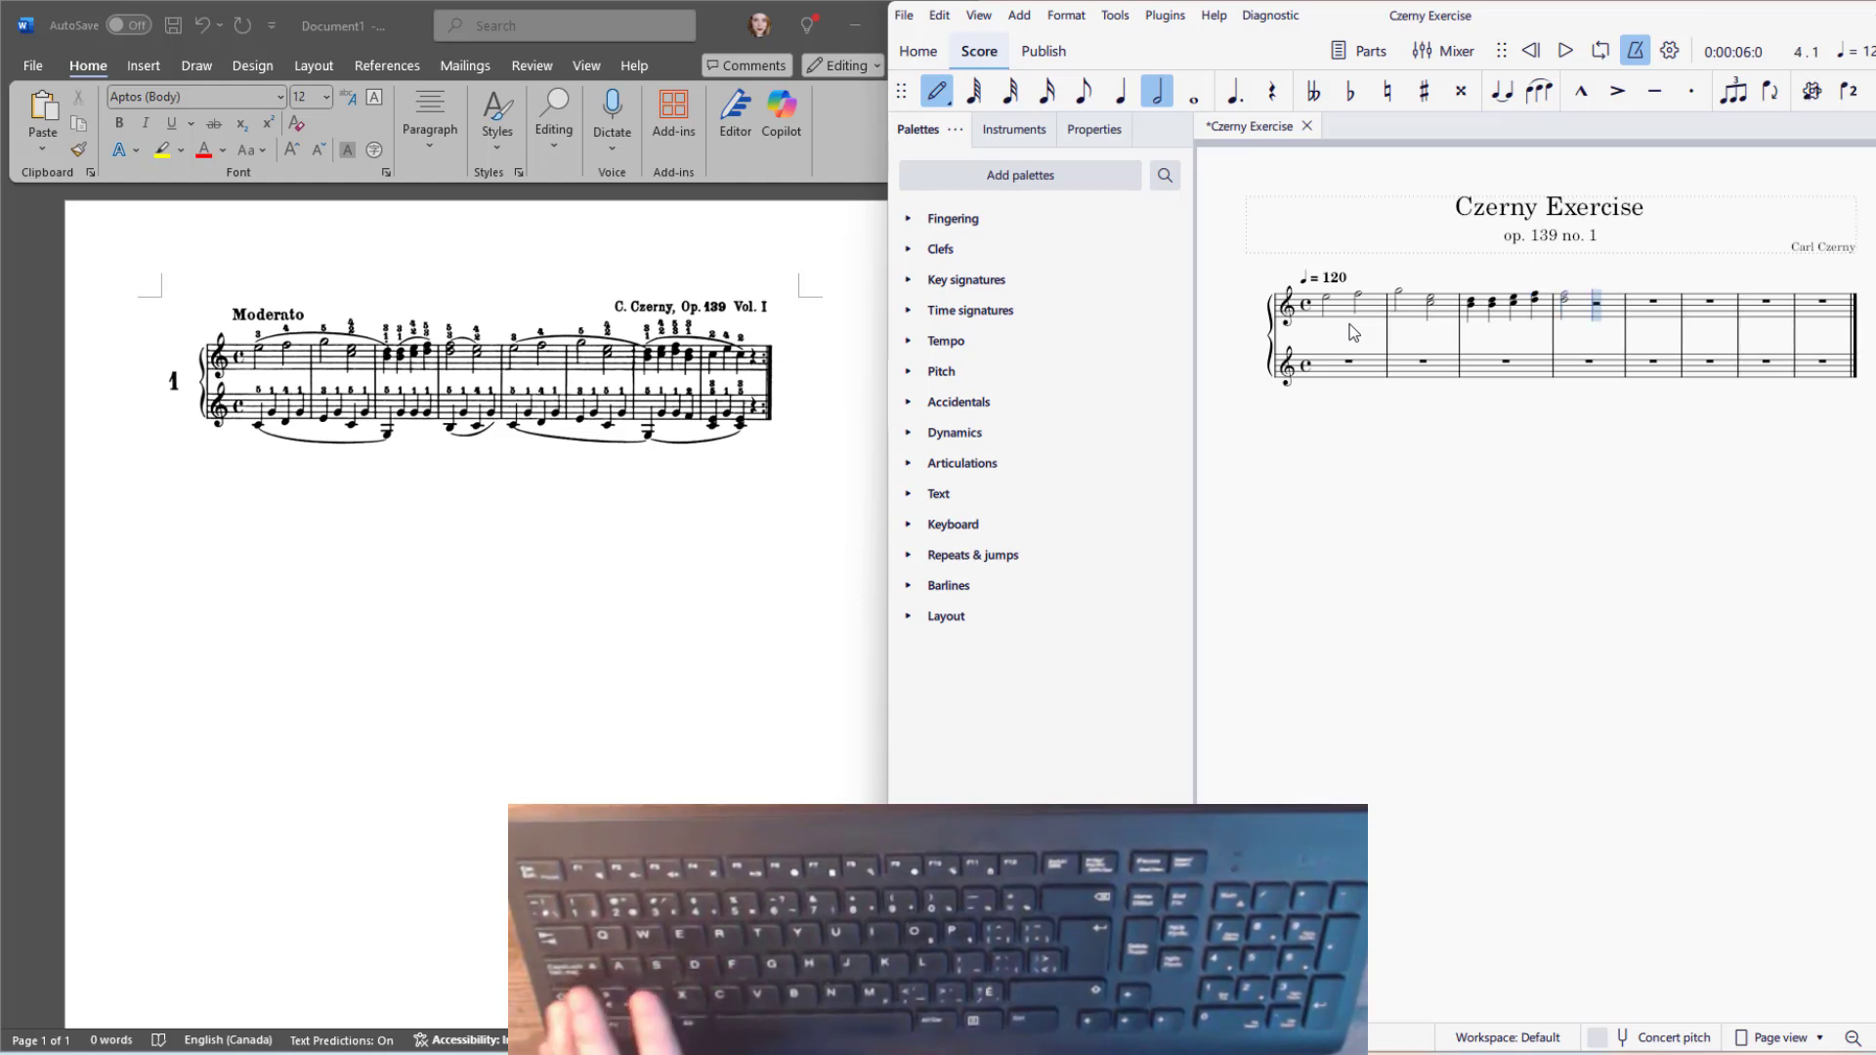
key("c")
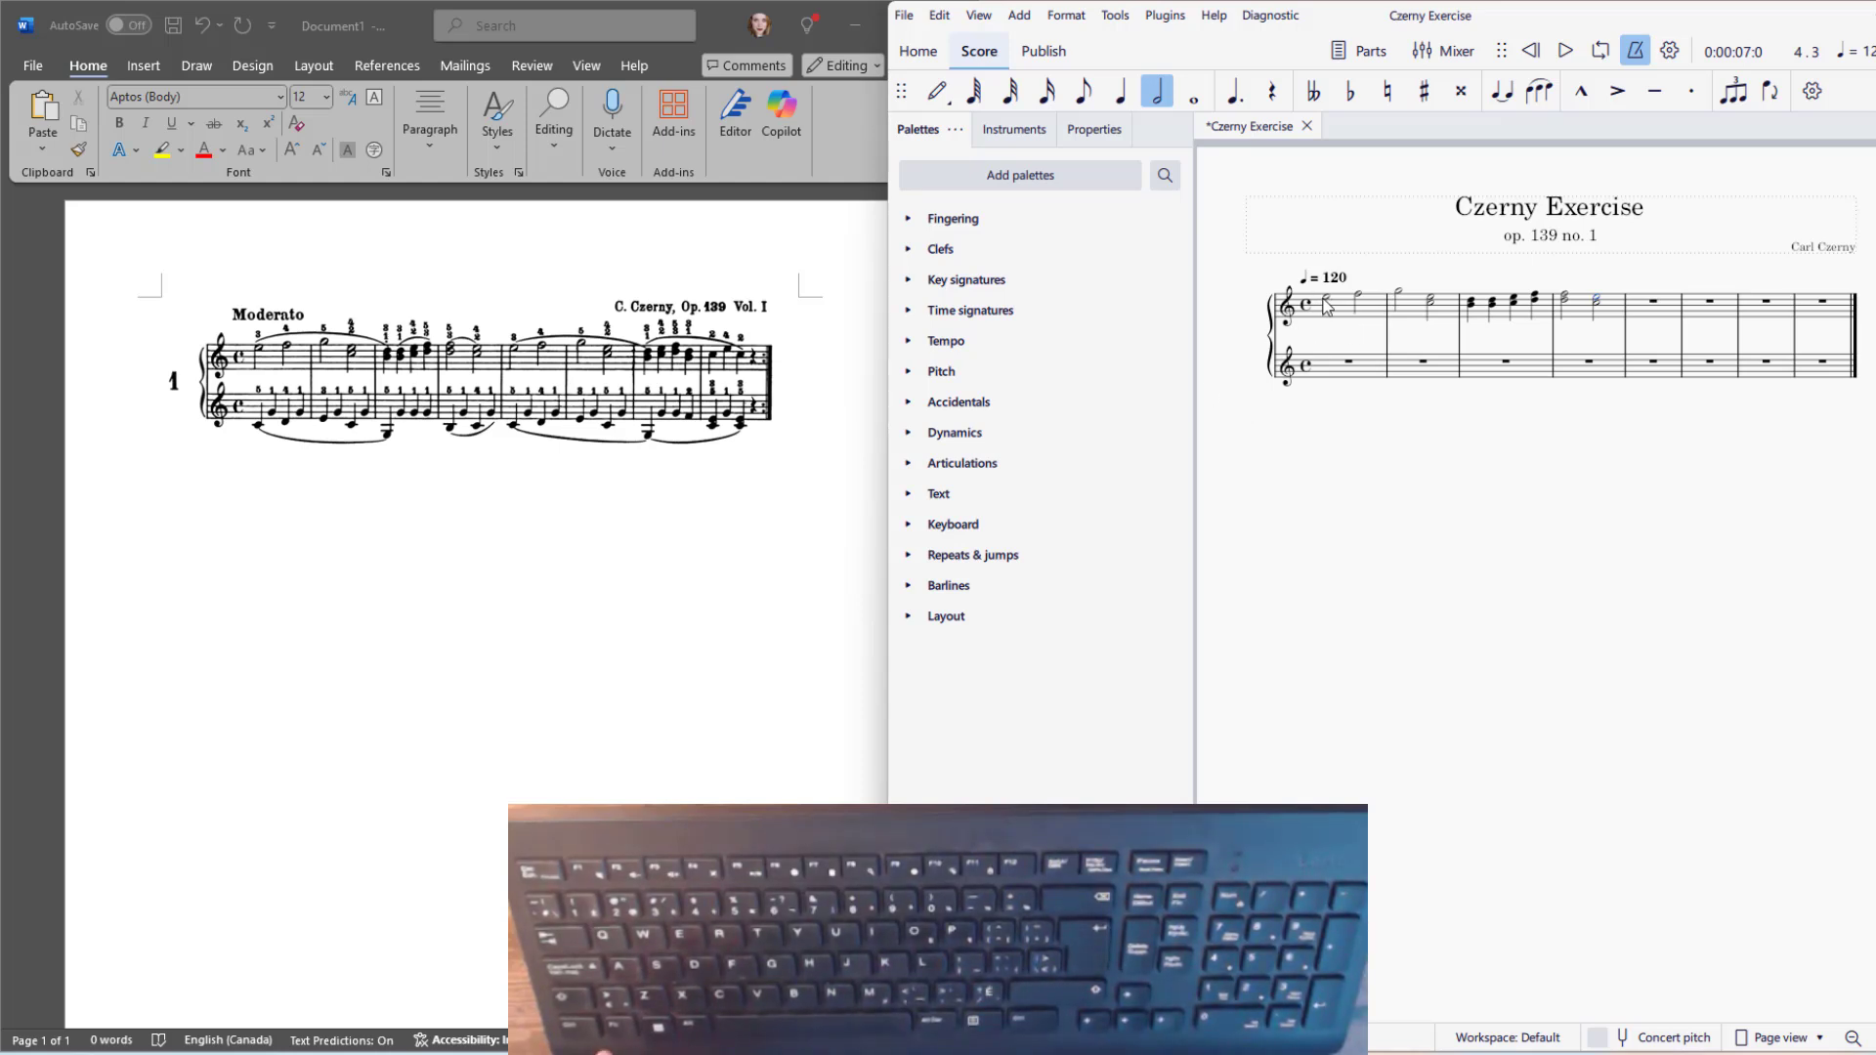
Copy the upper staff from measure 1 through the first dyad of measure 3 and paste it at measure 5
left_click(1332, 298)
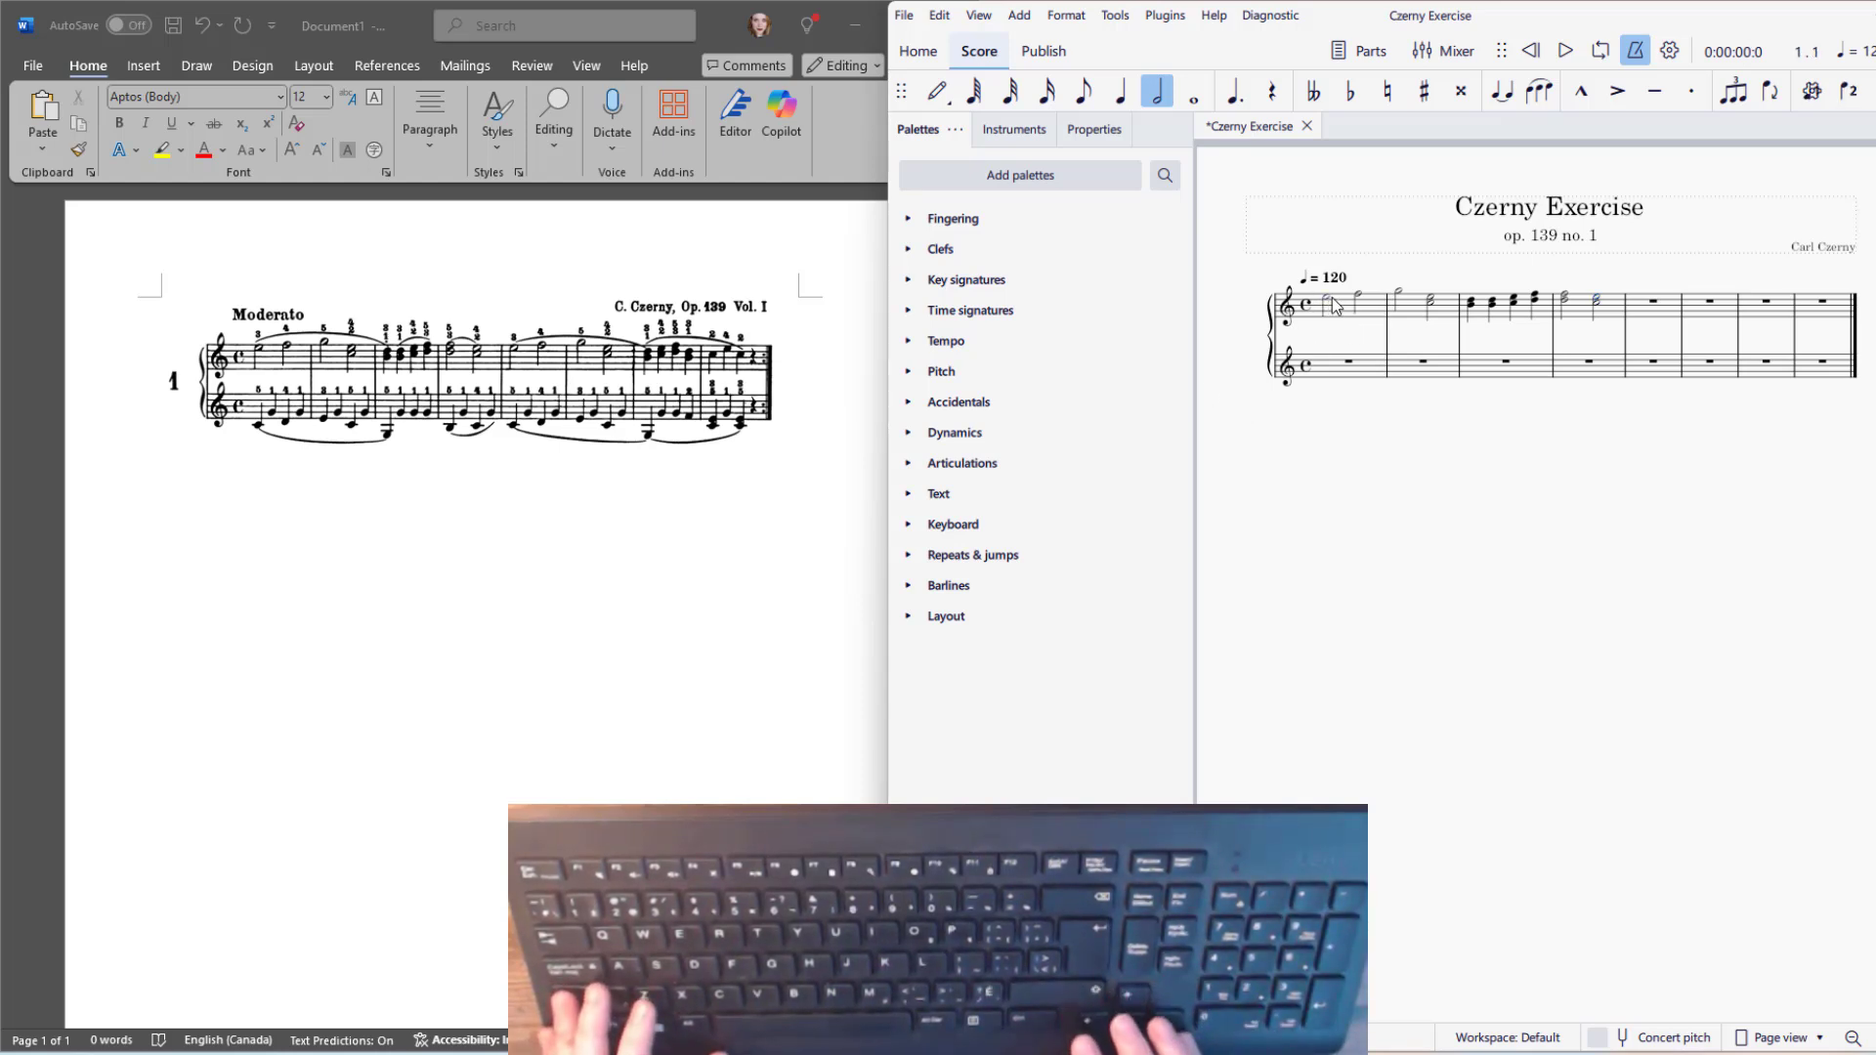
key("shift+Right")
key("shift+Right")
key("shift+Right")
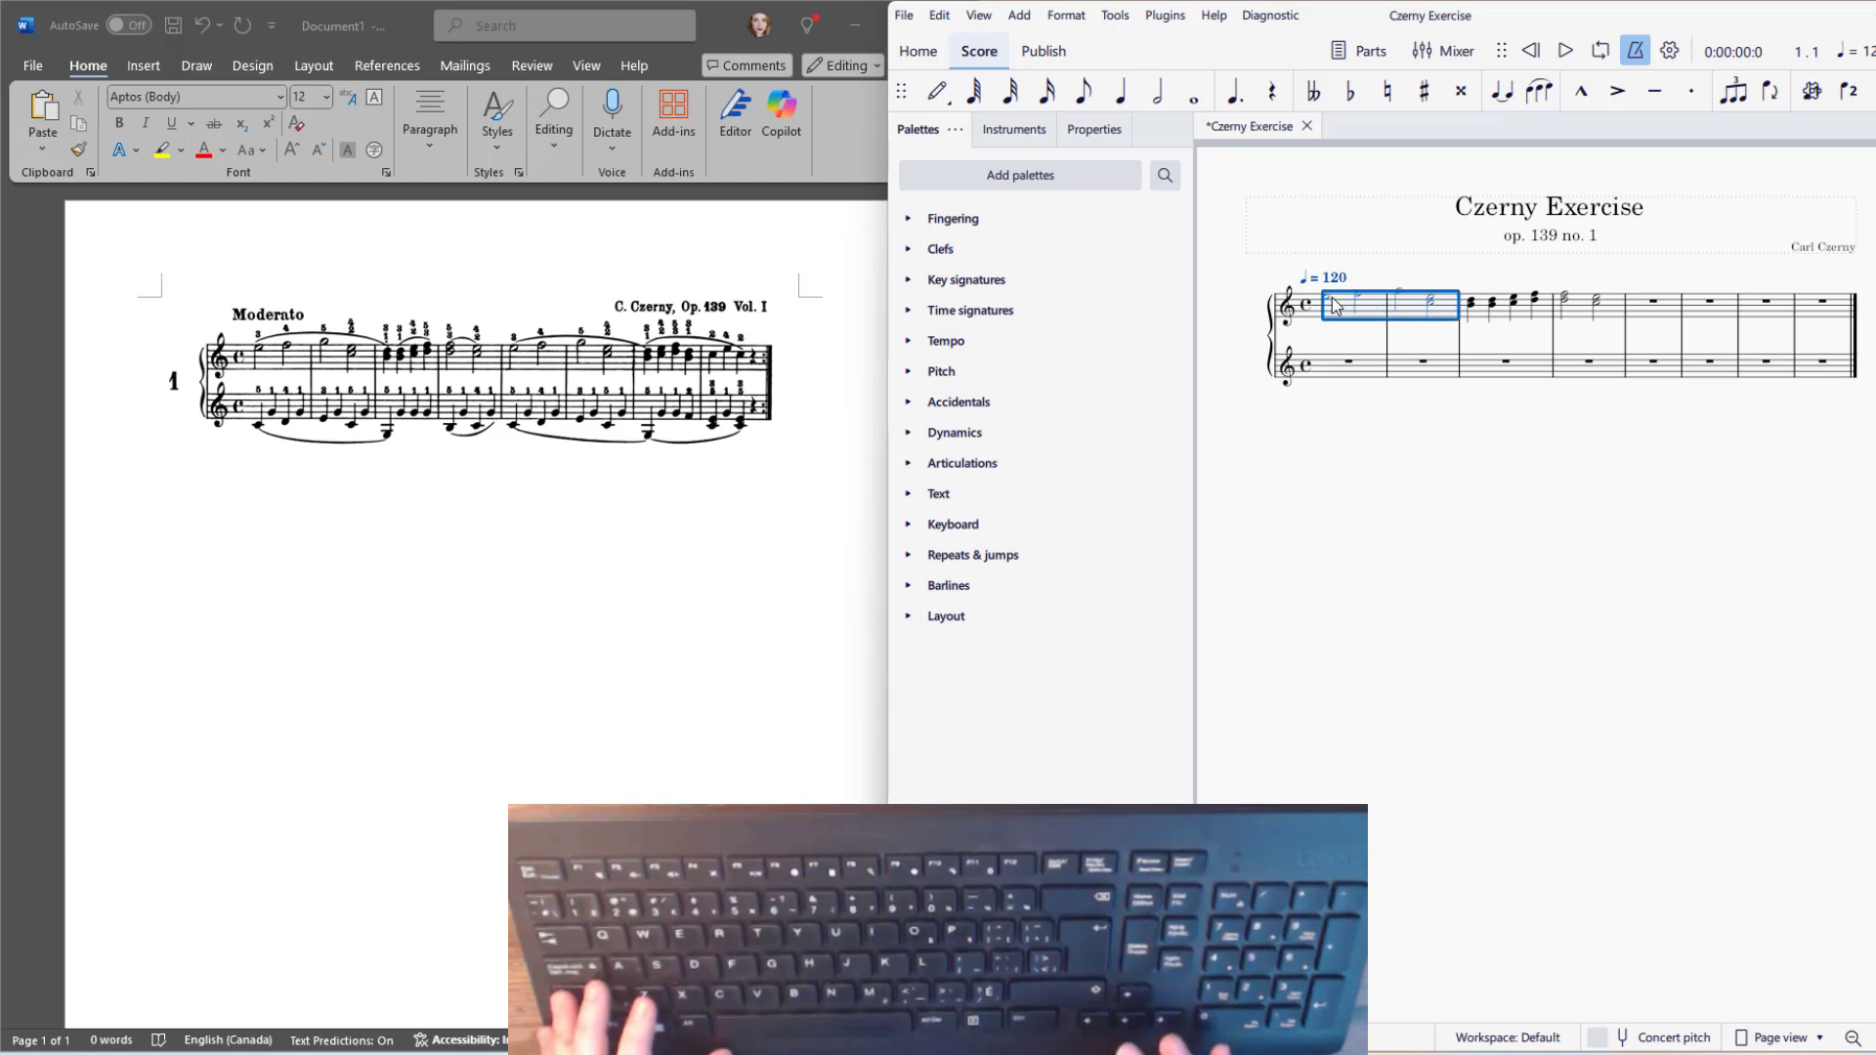
key("shift+Right")
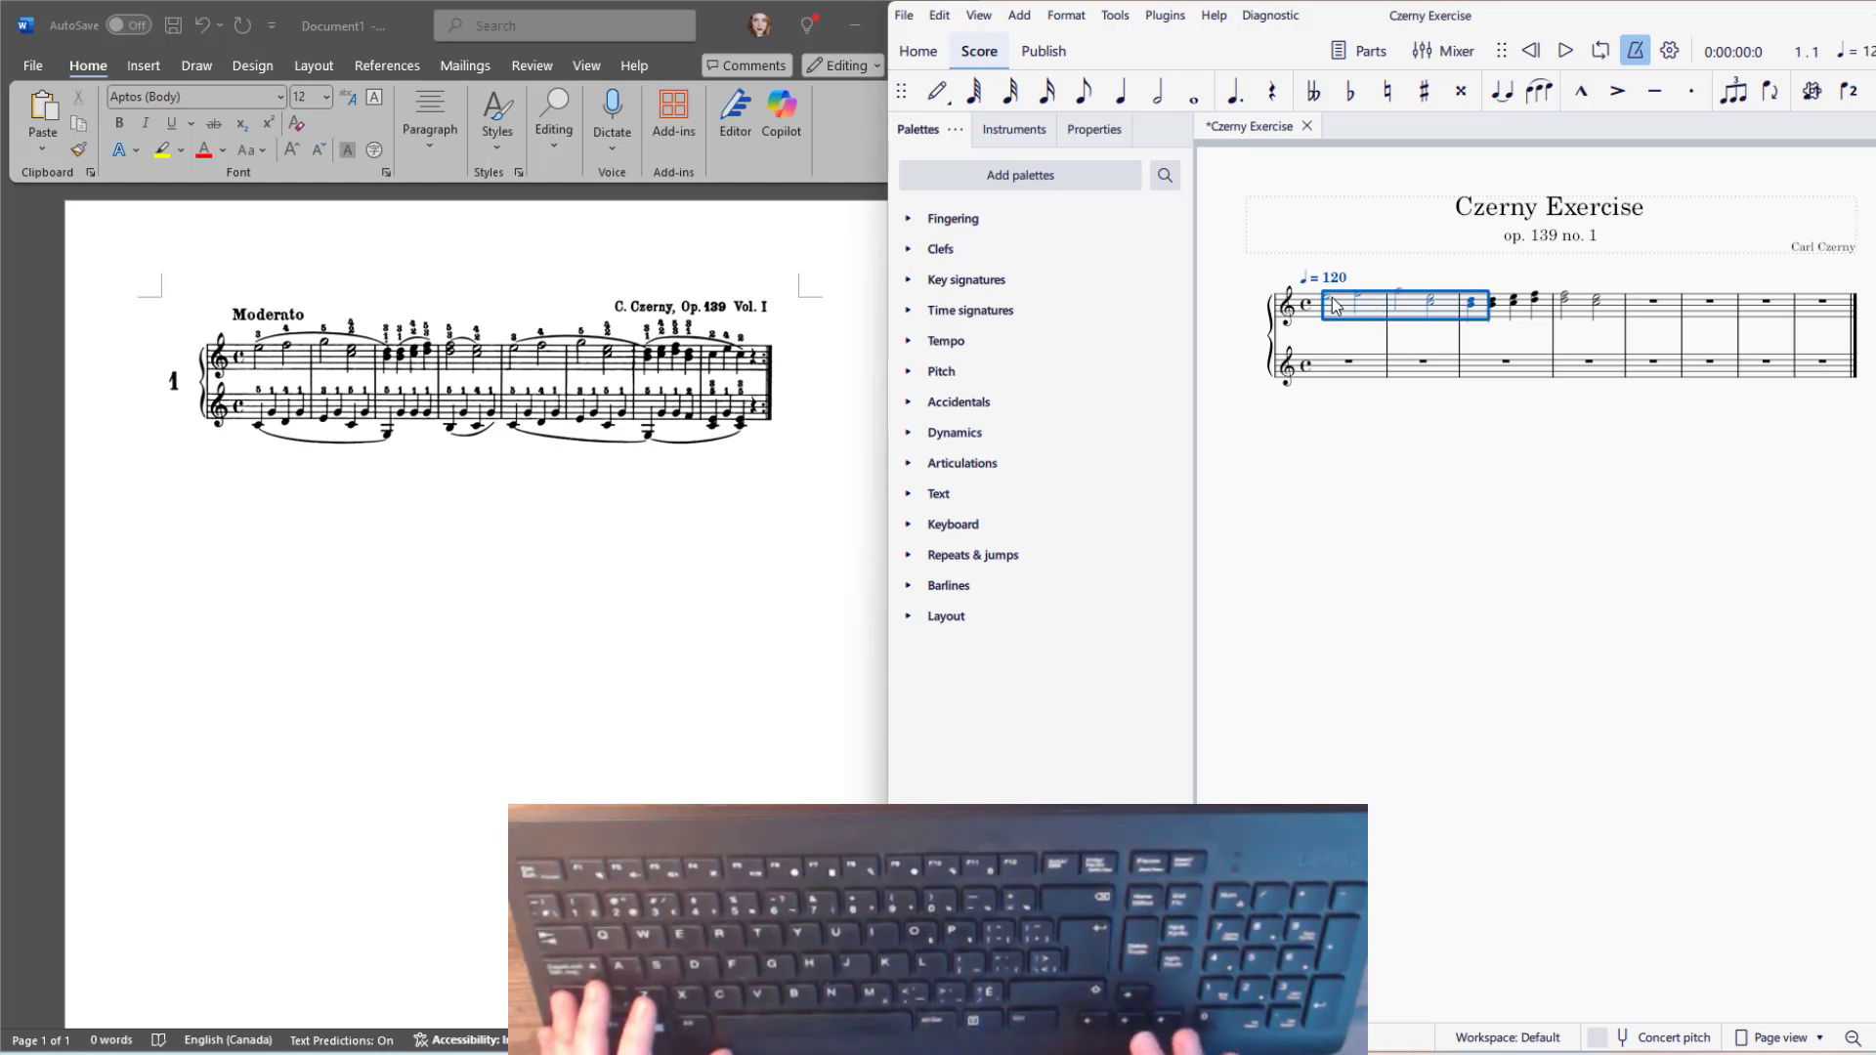
left_click(1658, 315)
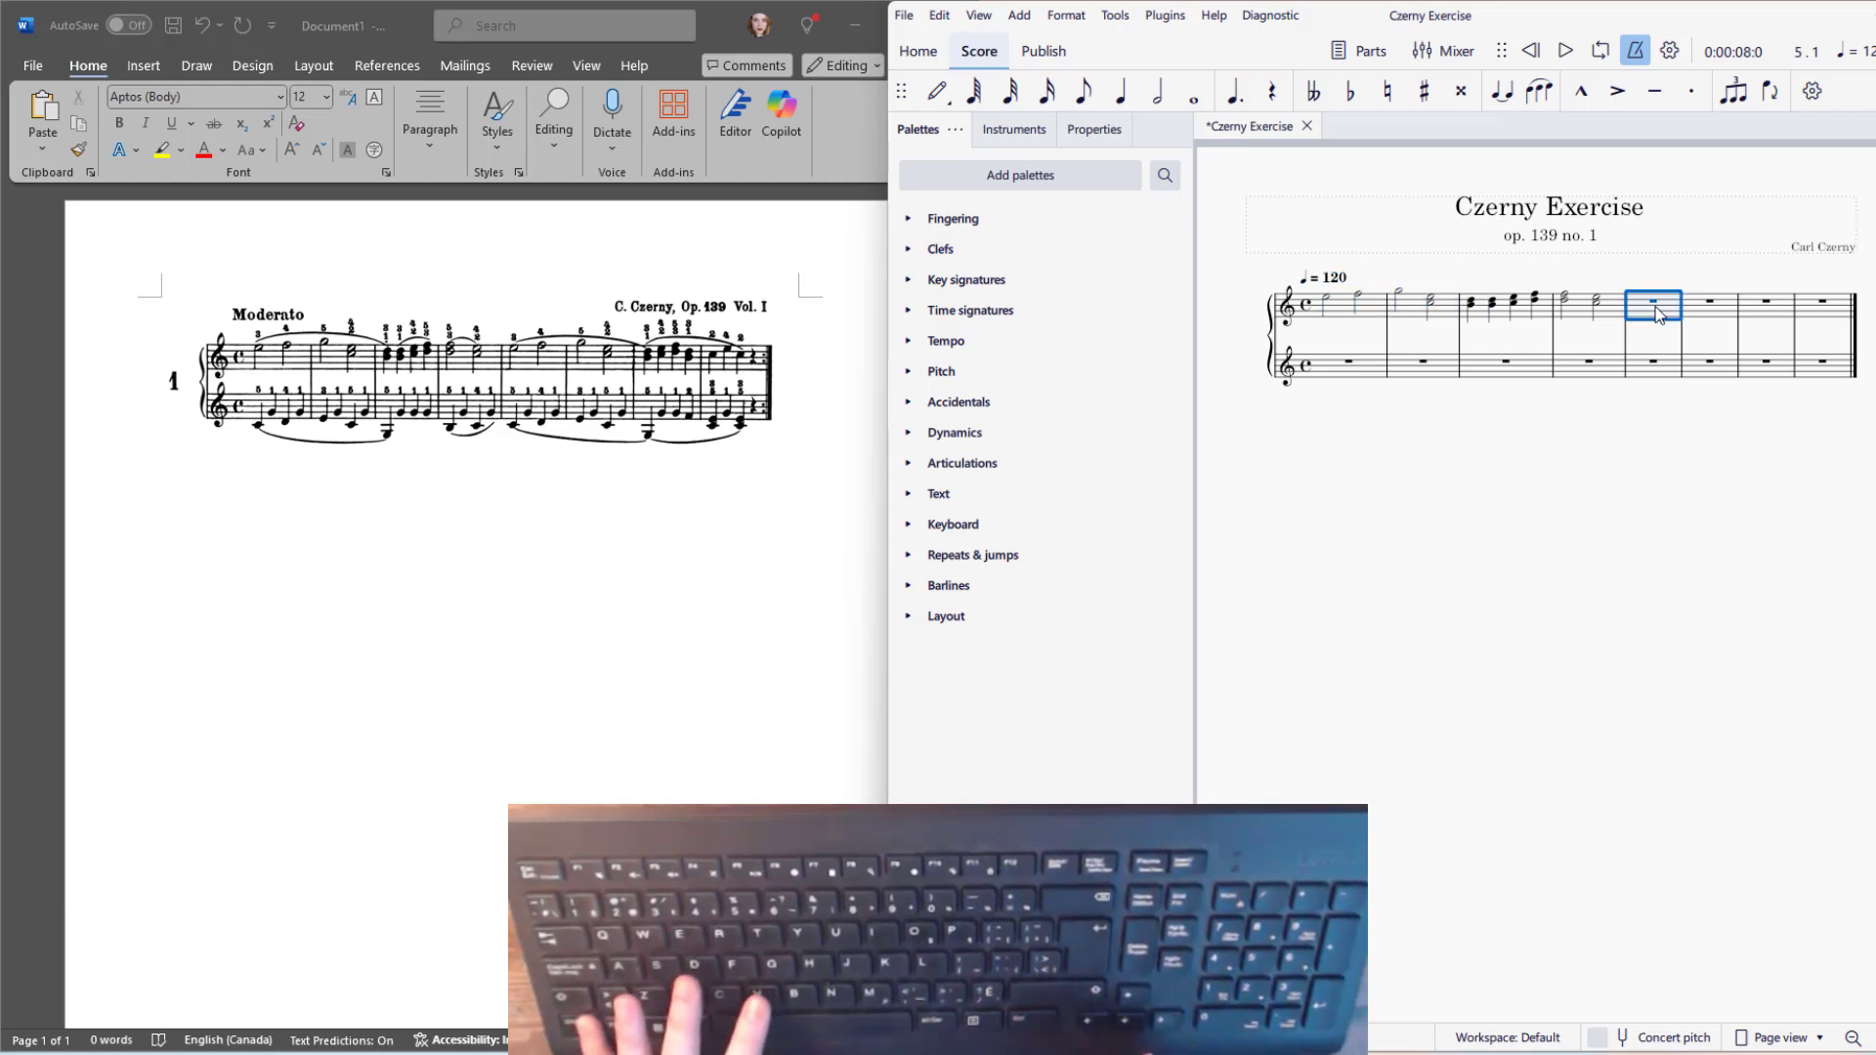
key("ctrl+v")
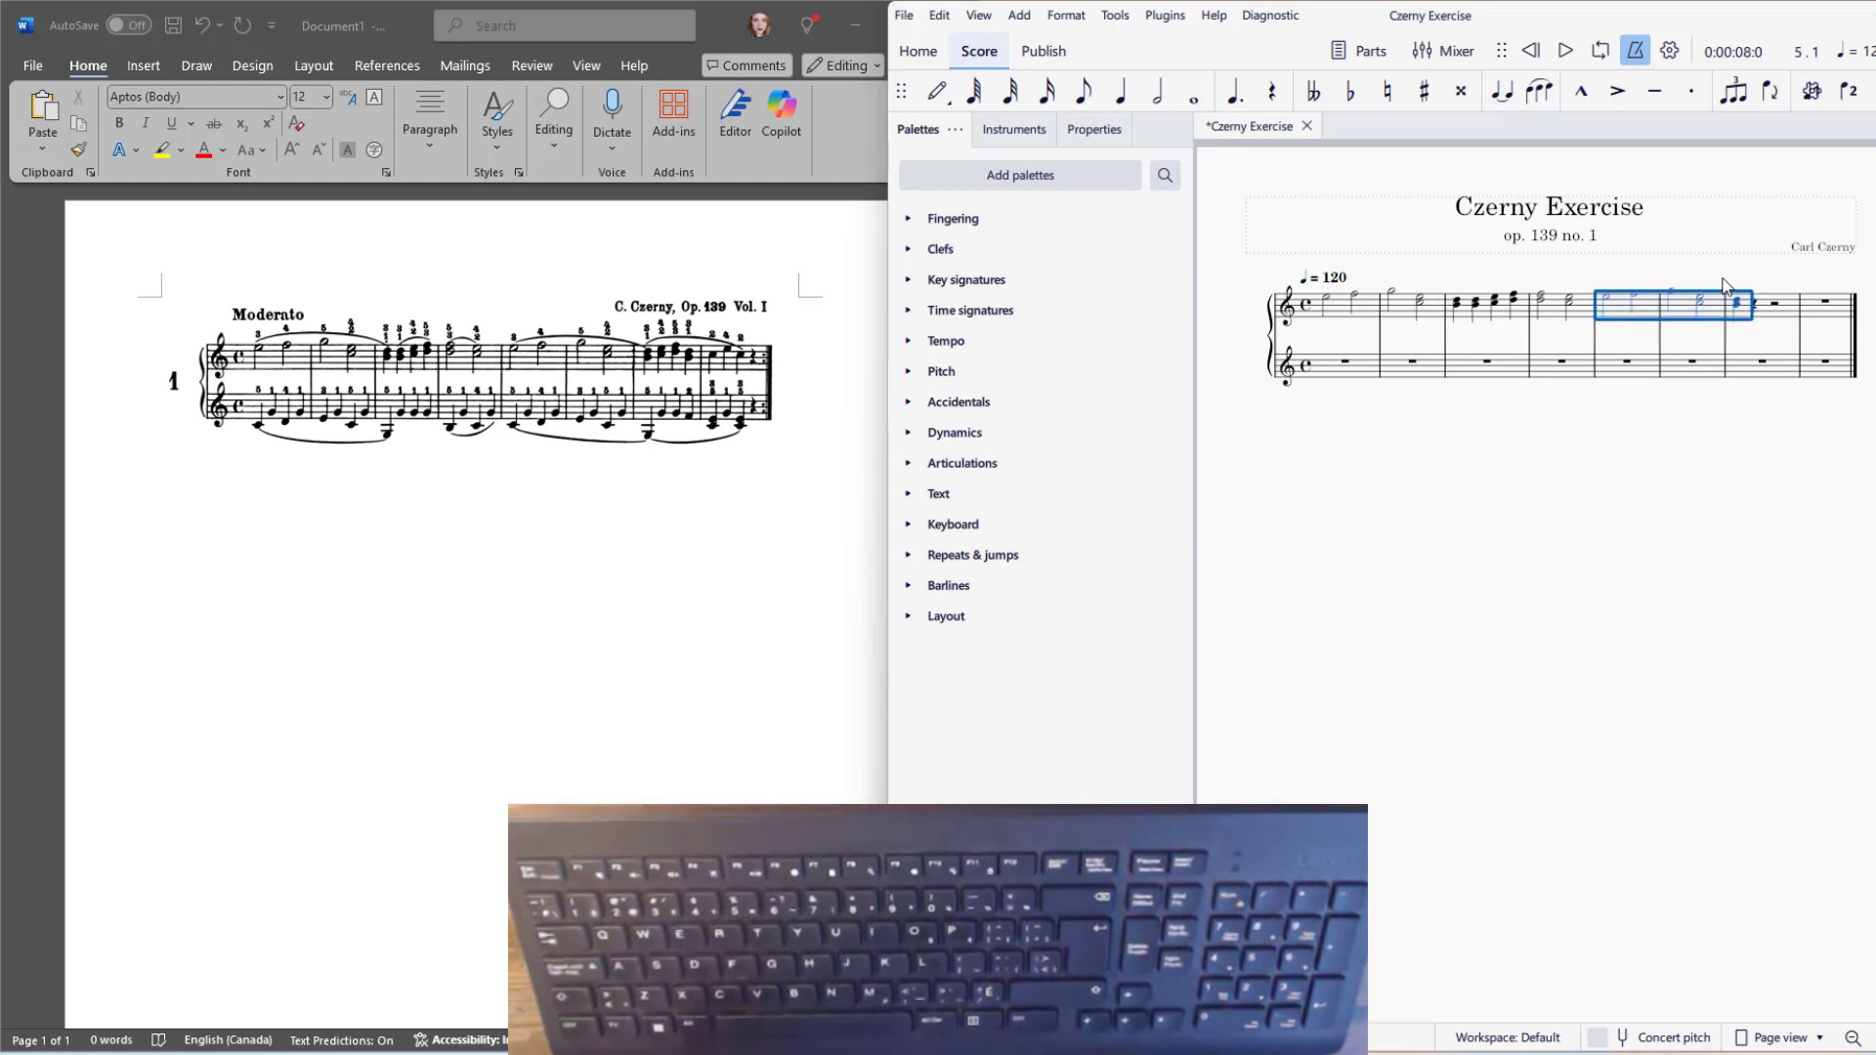
key("Escape")
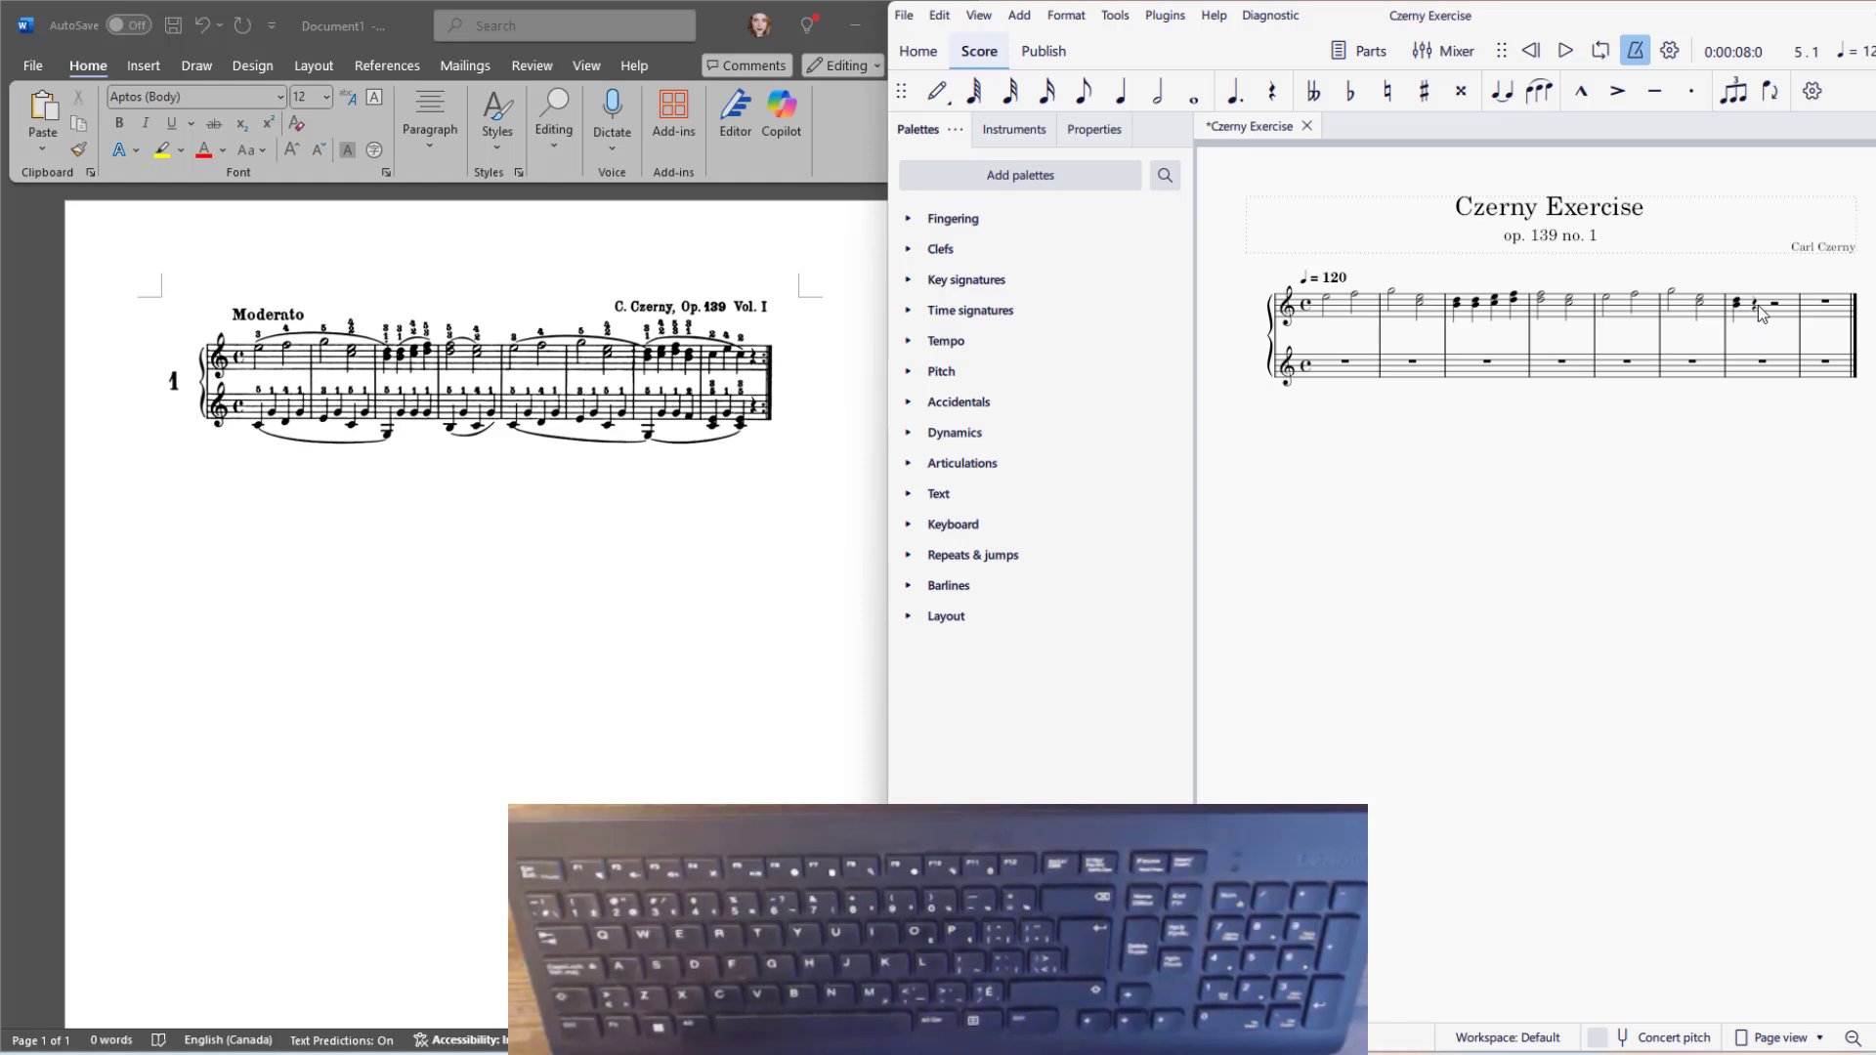
Complete the upper staff's seventh measure from beat 2 with quarter-note dyads C–E, D–F and B–D
left_click(1756, 305)
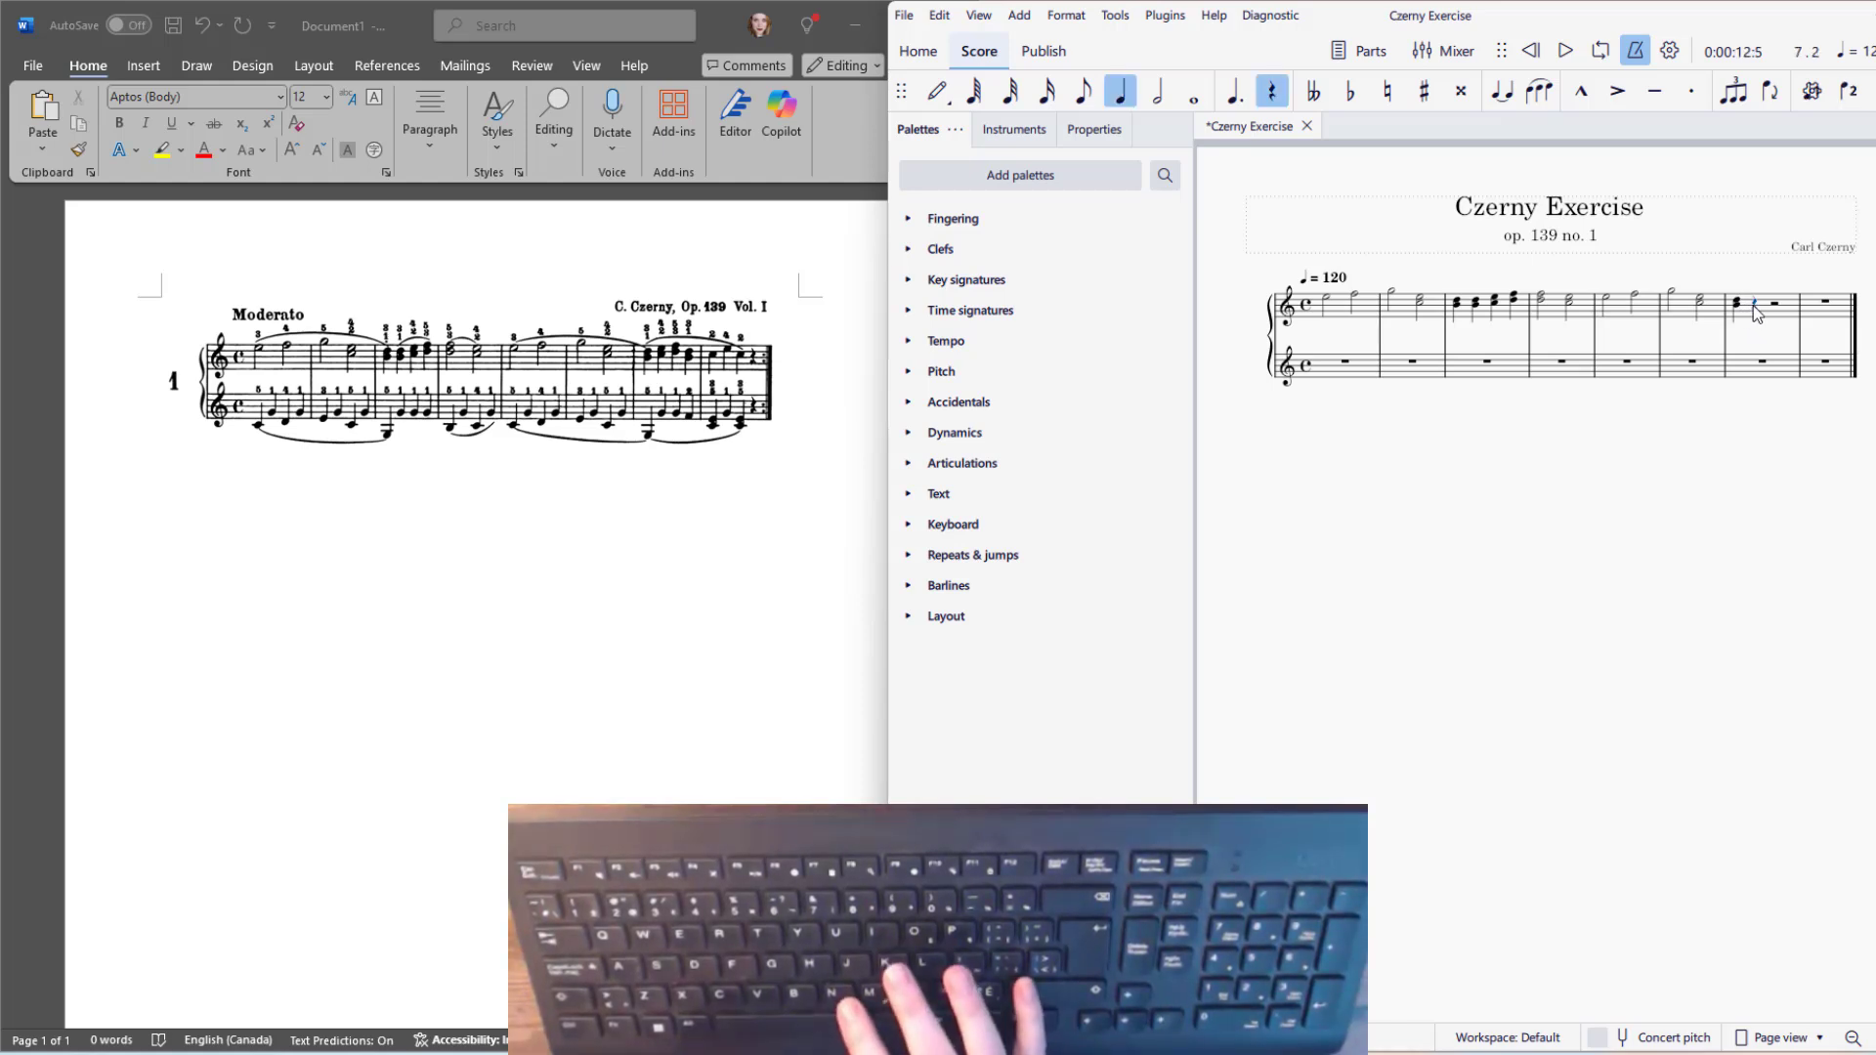
key("n")
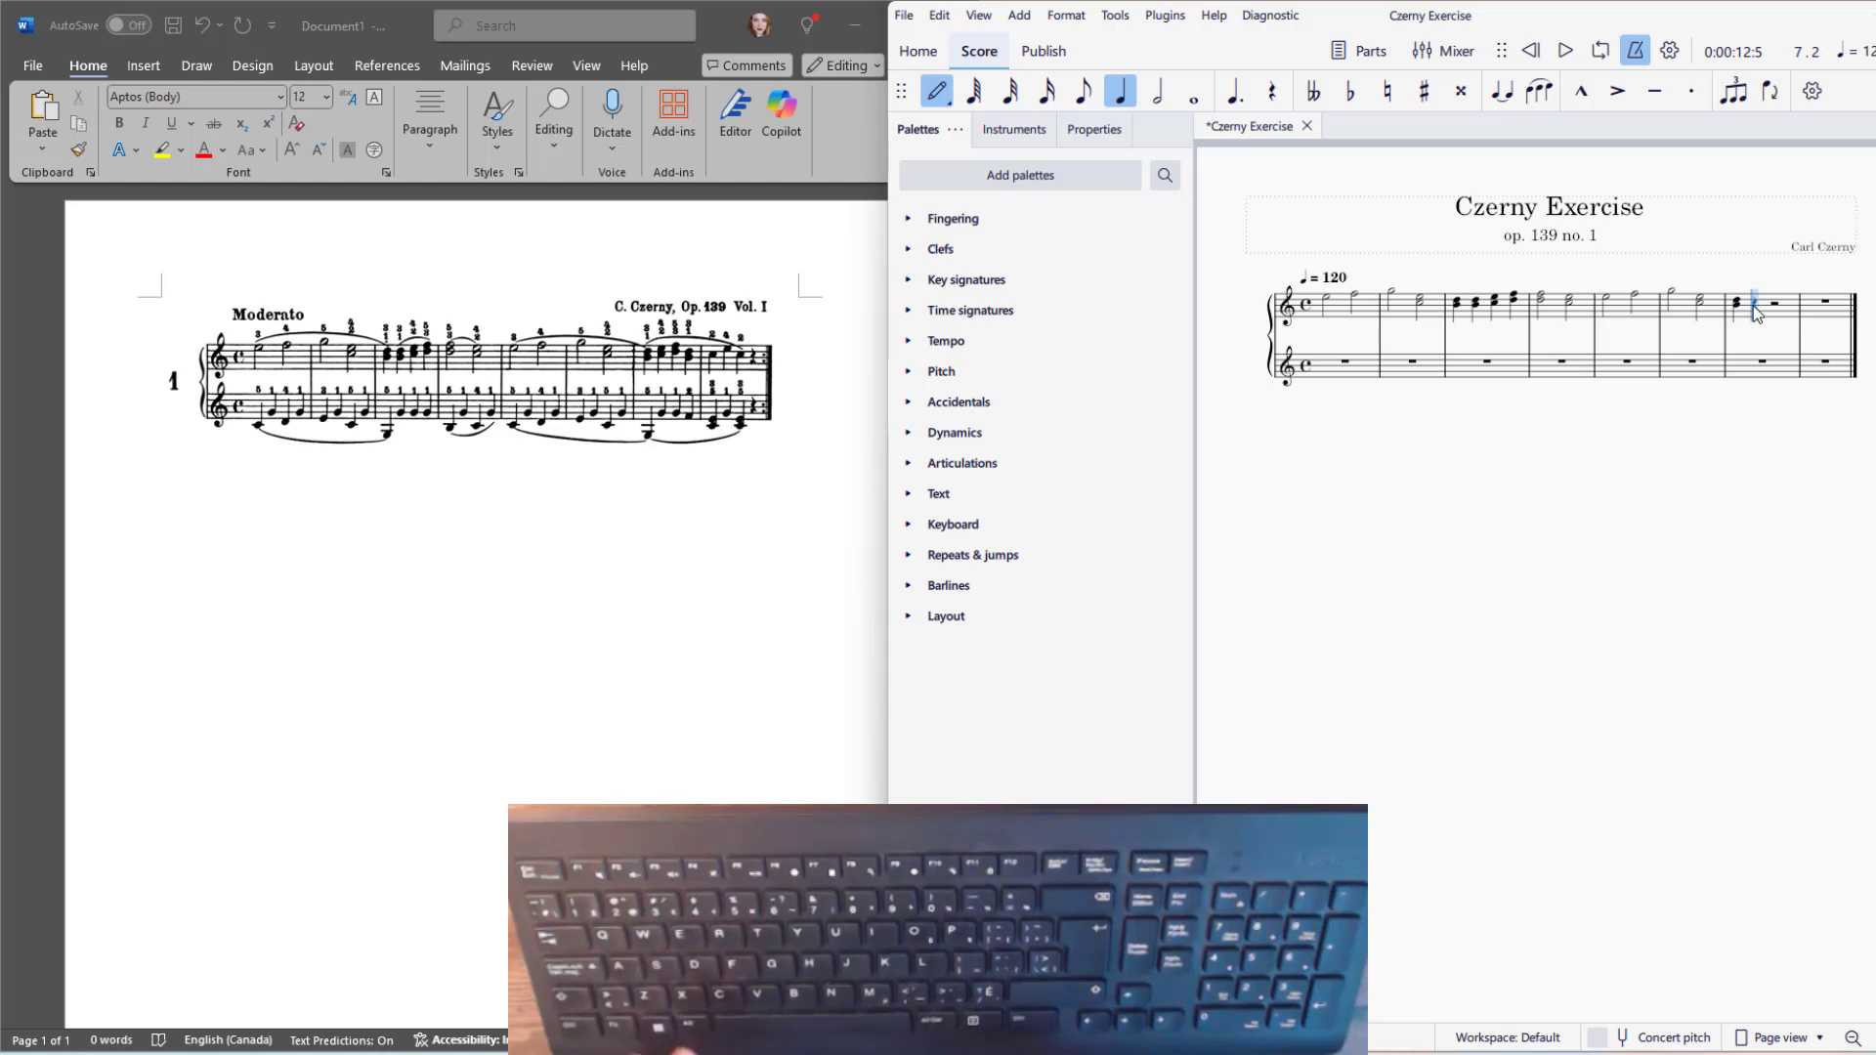
key("c")
key("shift+e")
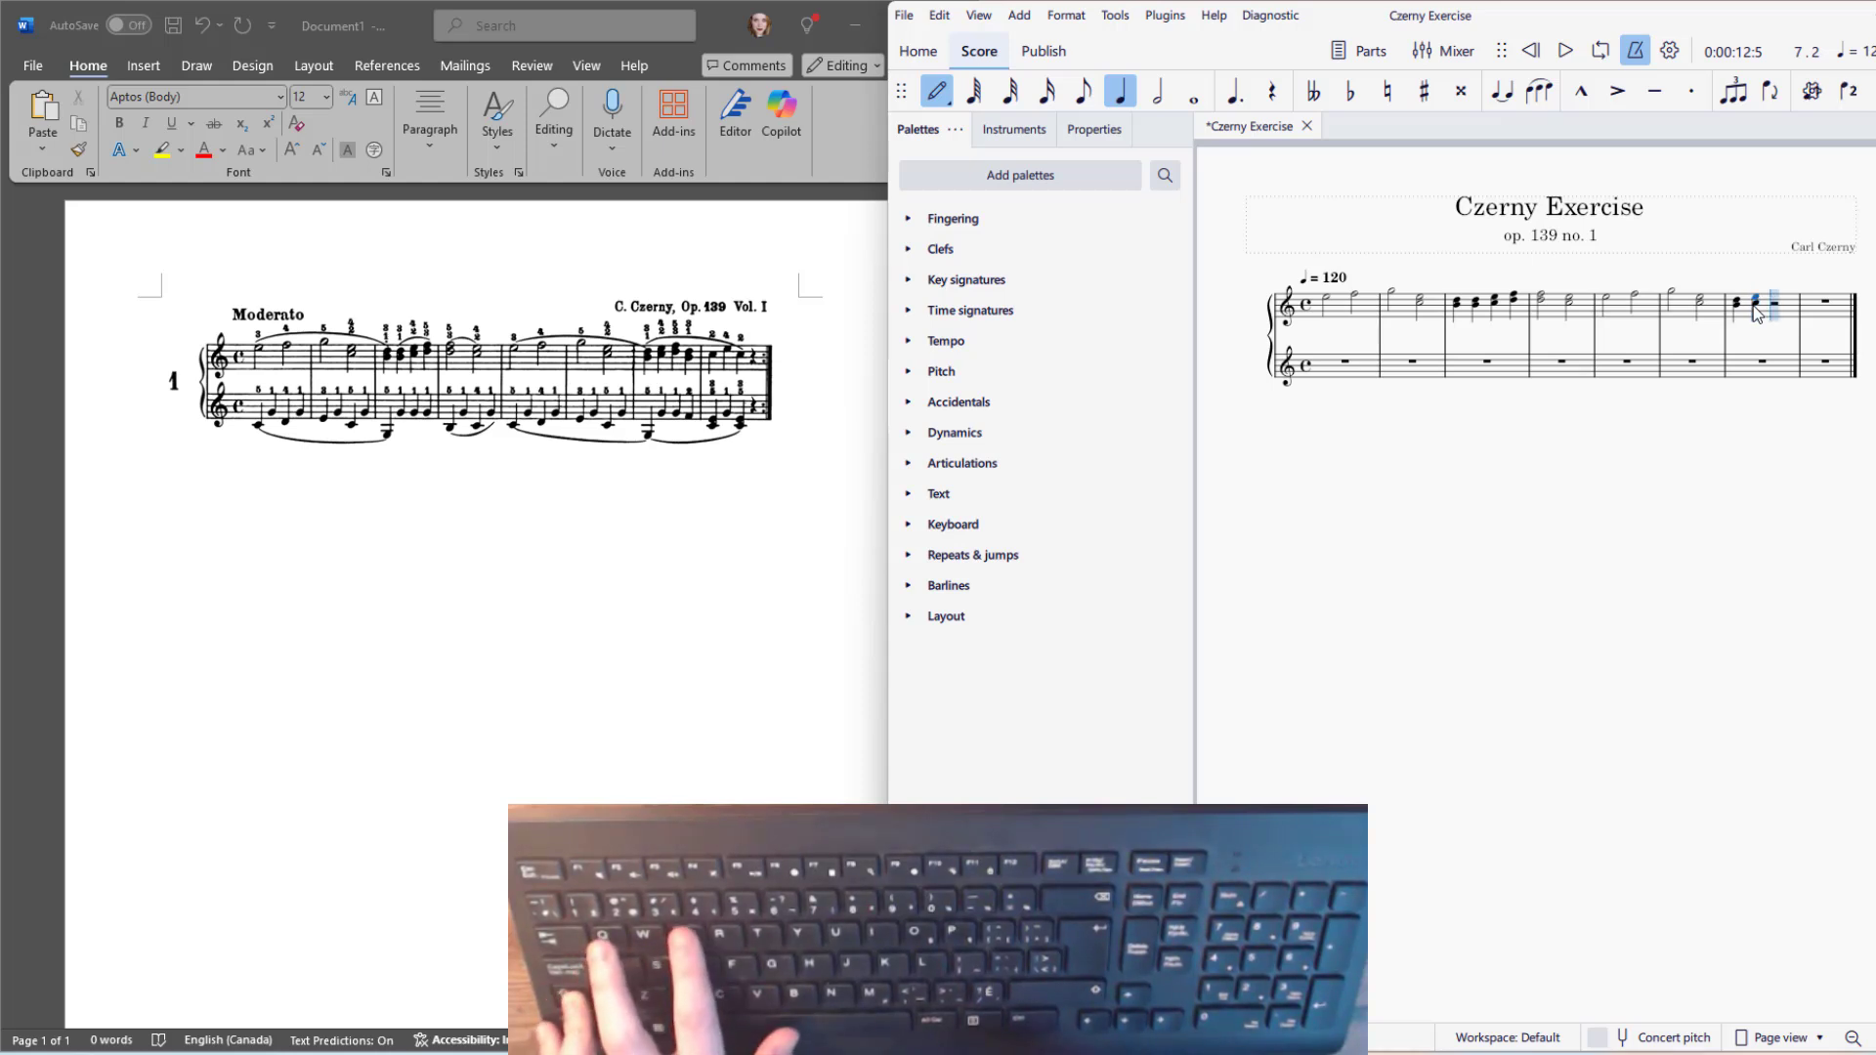
key("c")
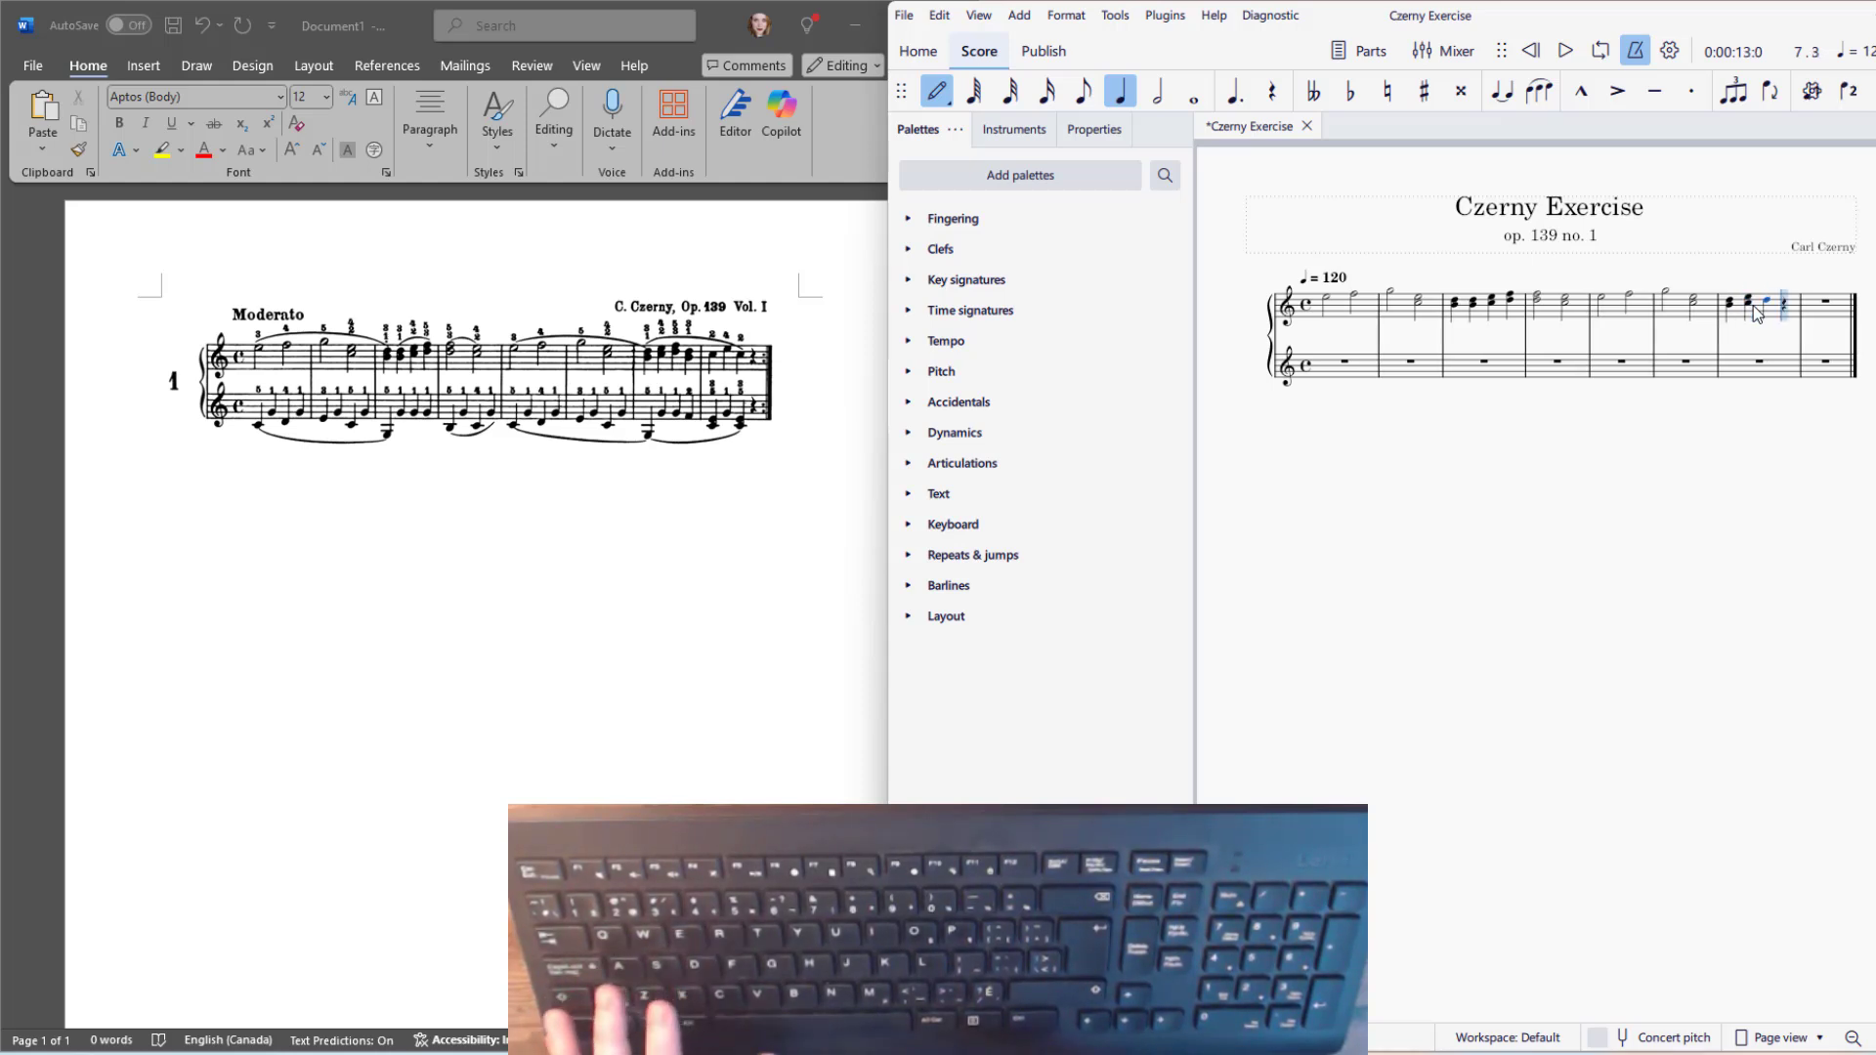
key("shift+e")
key("c")
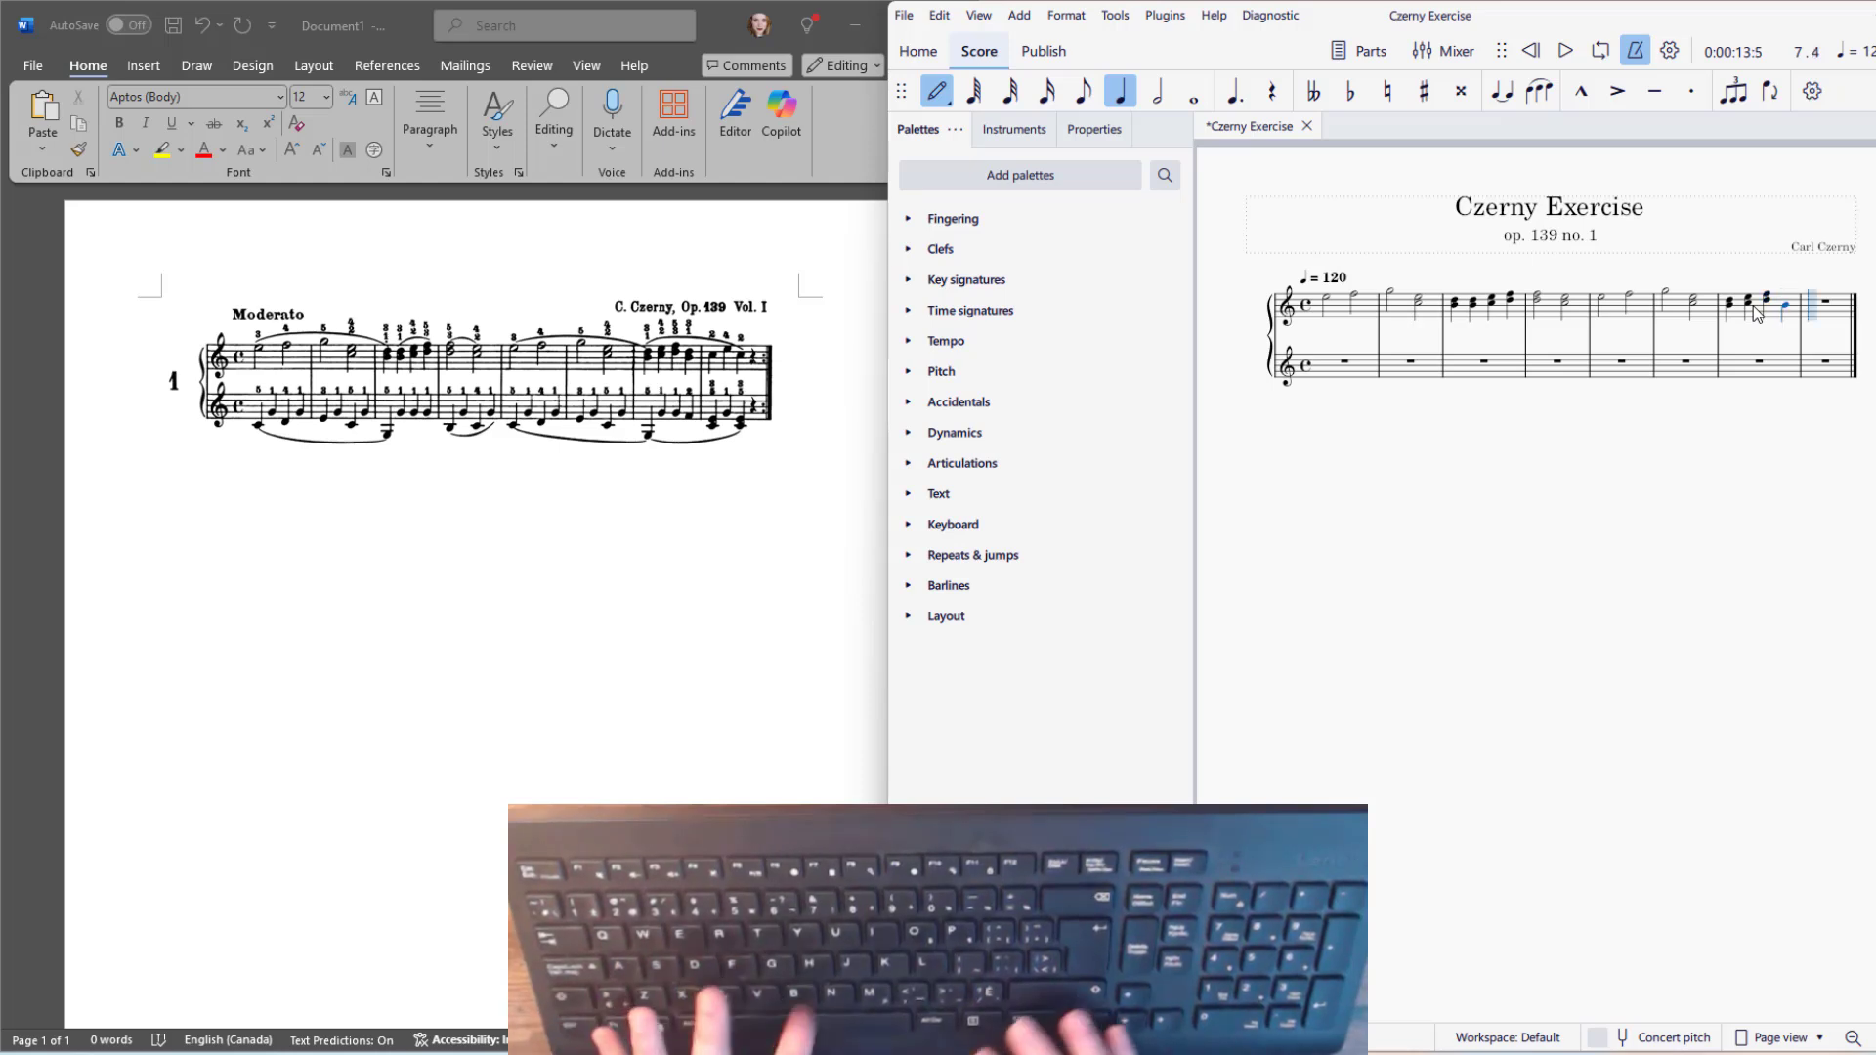
key("shift+e")
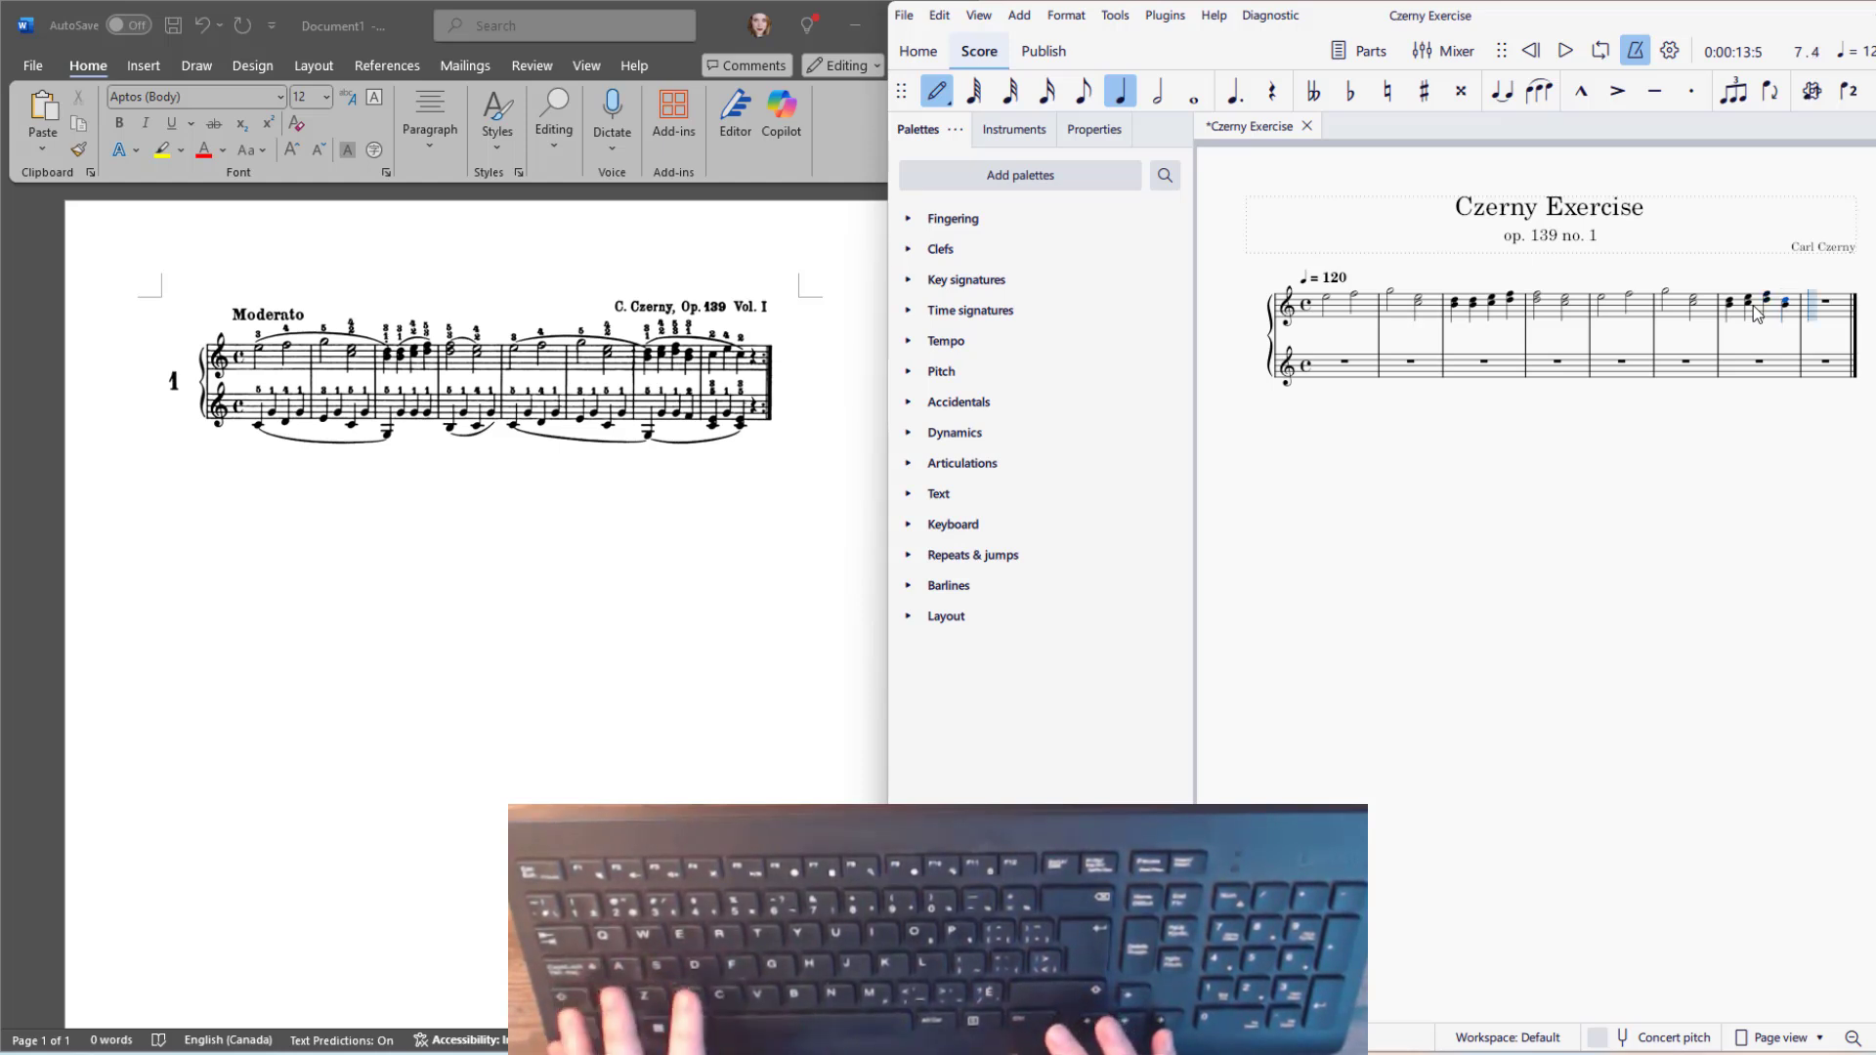
Enter quarter notes C, E and C in the upper staff's eighth measure, leaving the last beat as a rest
key("c")
key("e")
key("c")
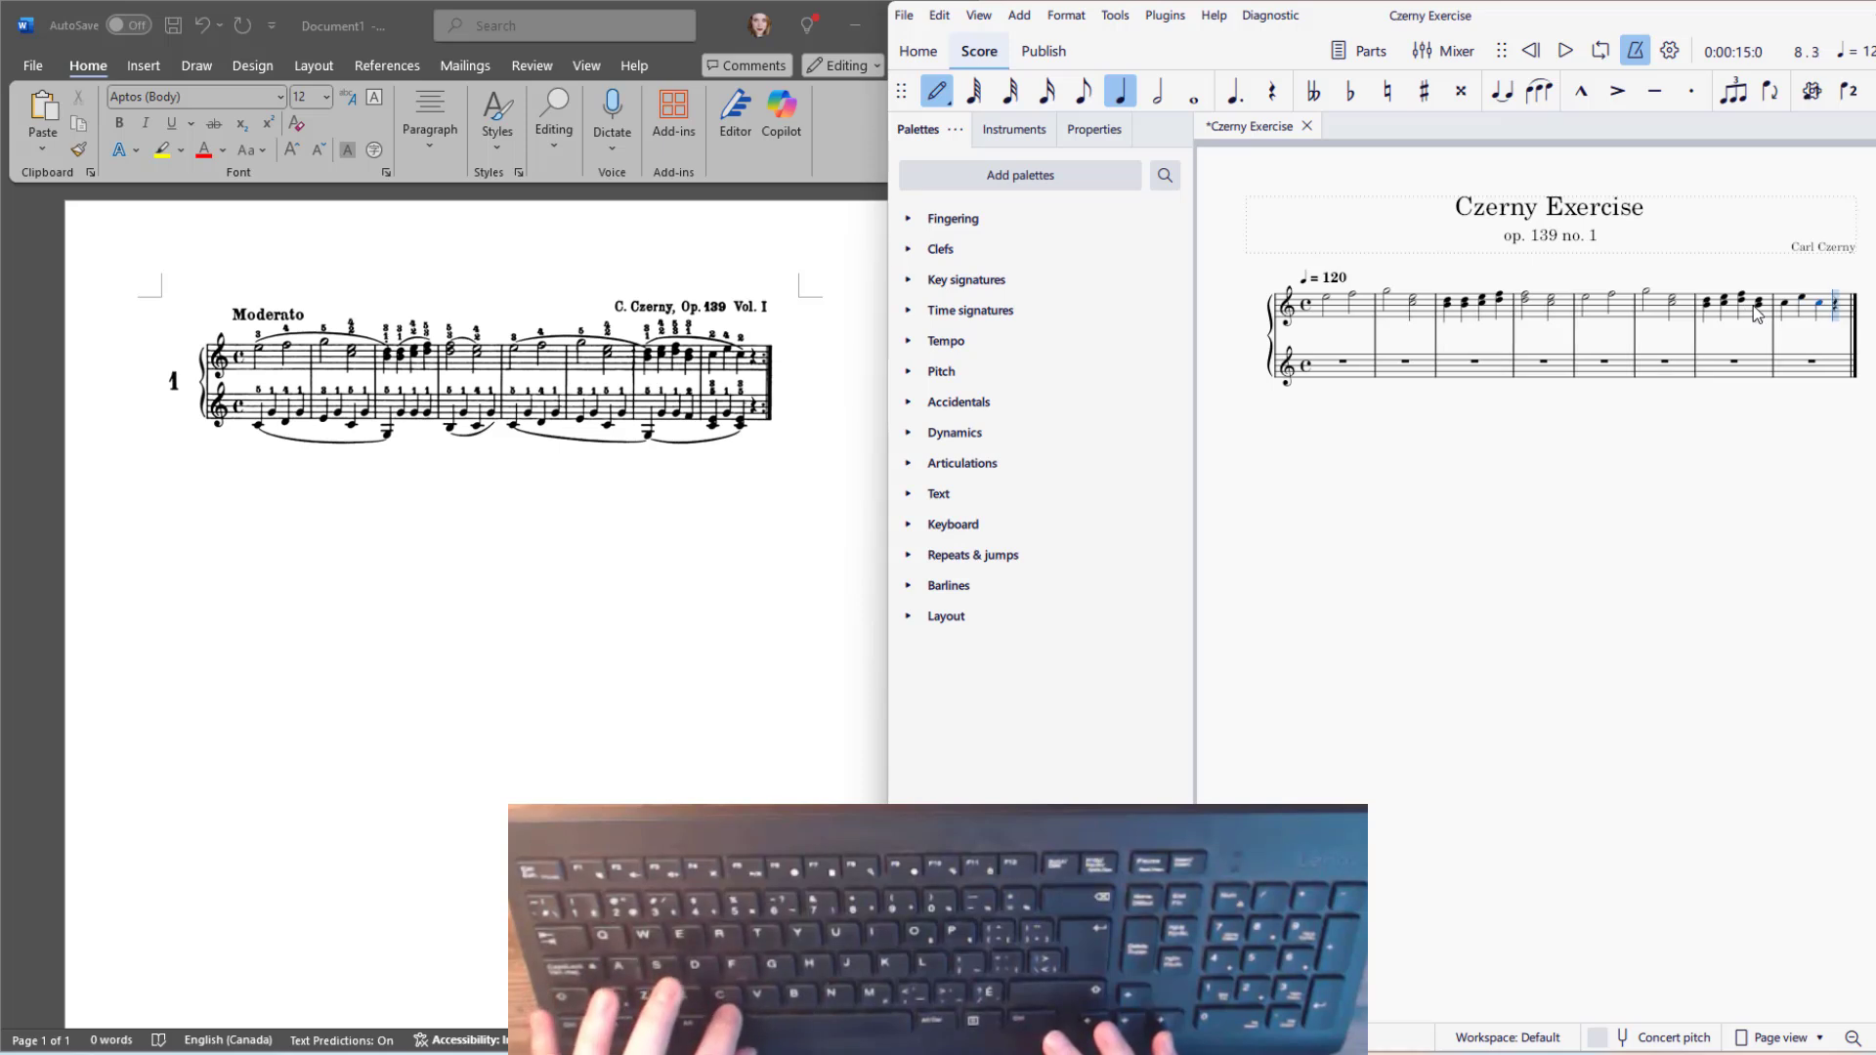
Add an end-repeat barline at the end of the score's eighth measure
key("Escape")
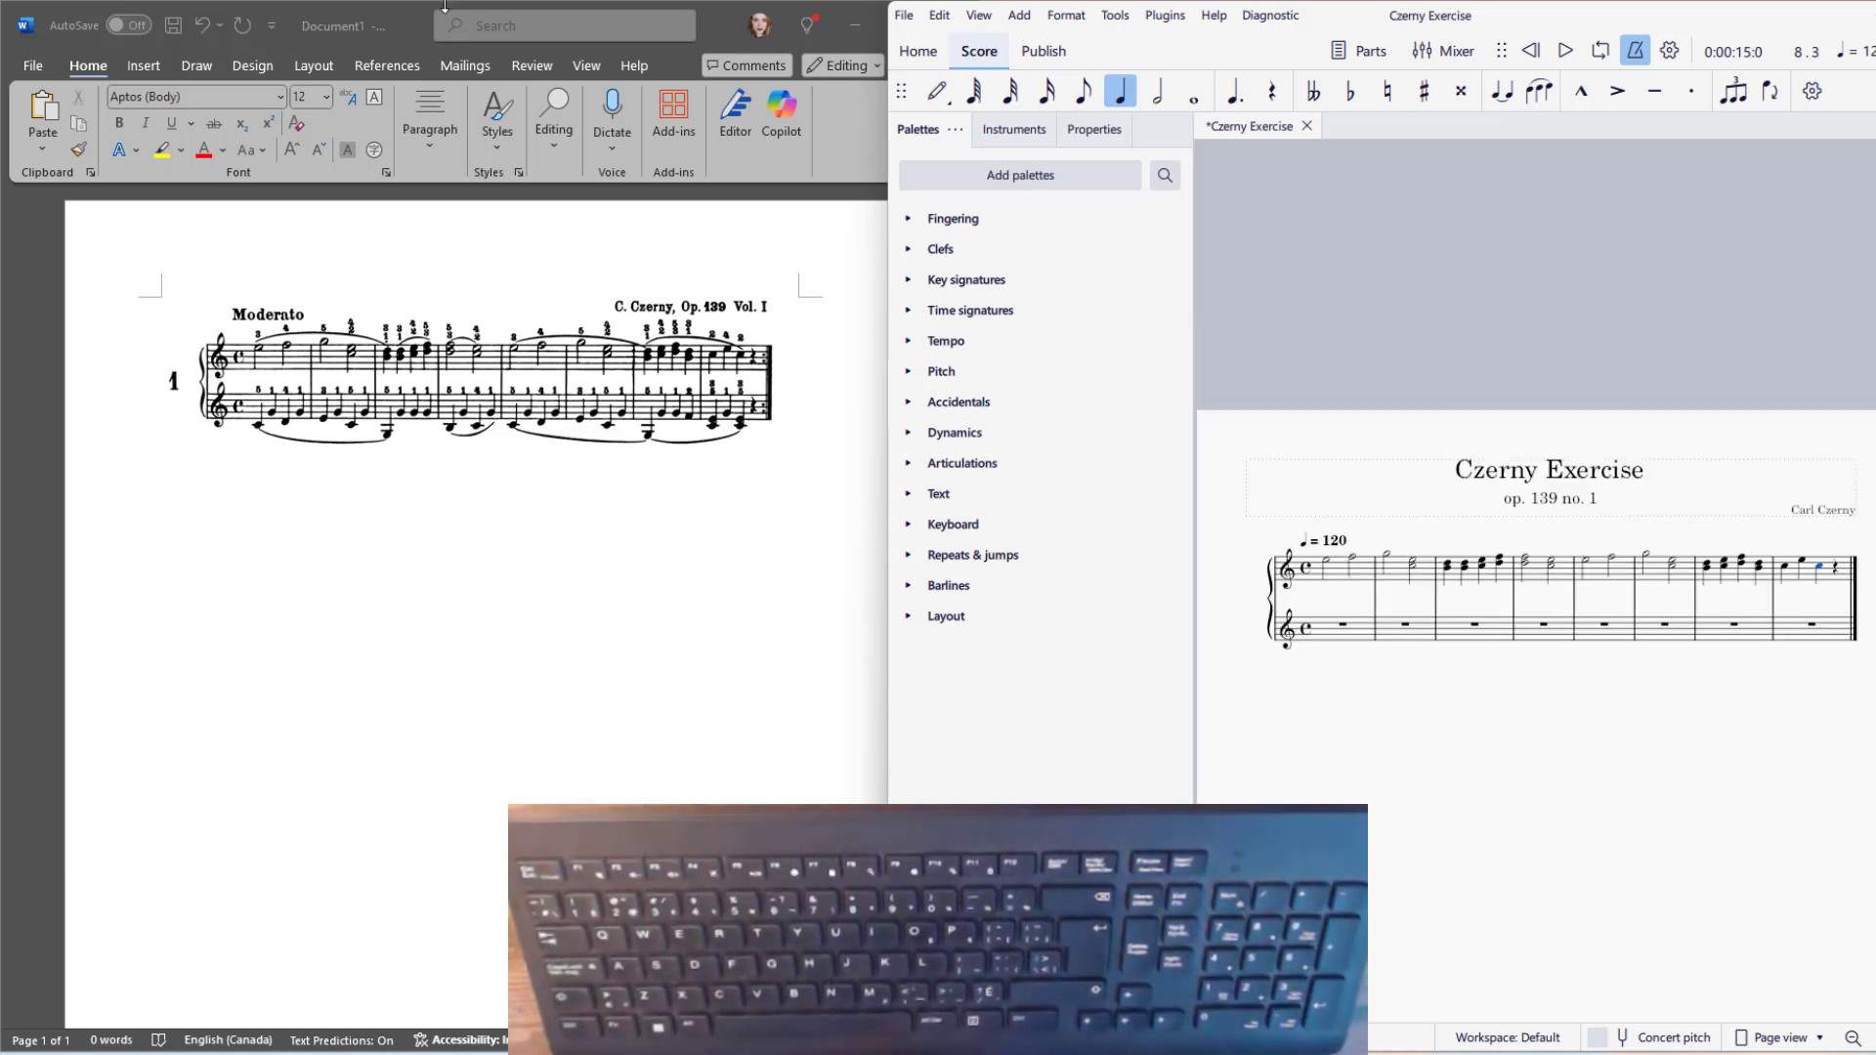
scroll(1583, 658, "down", 3)
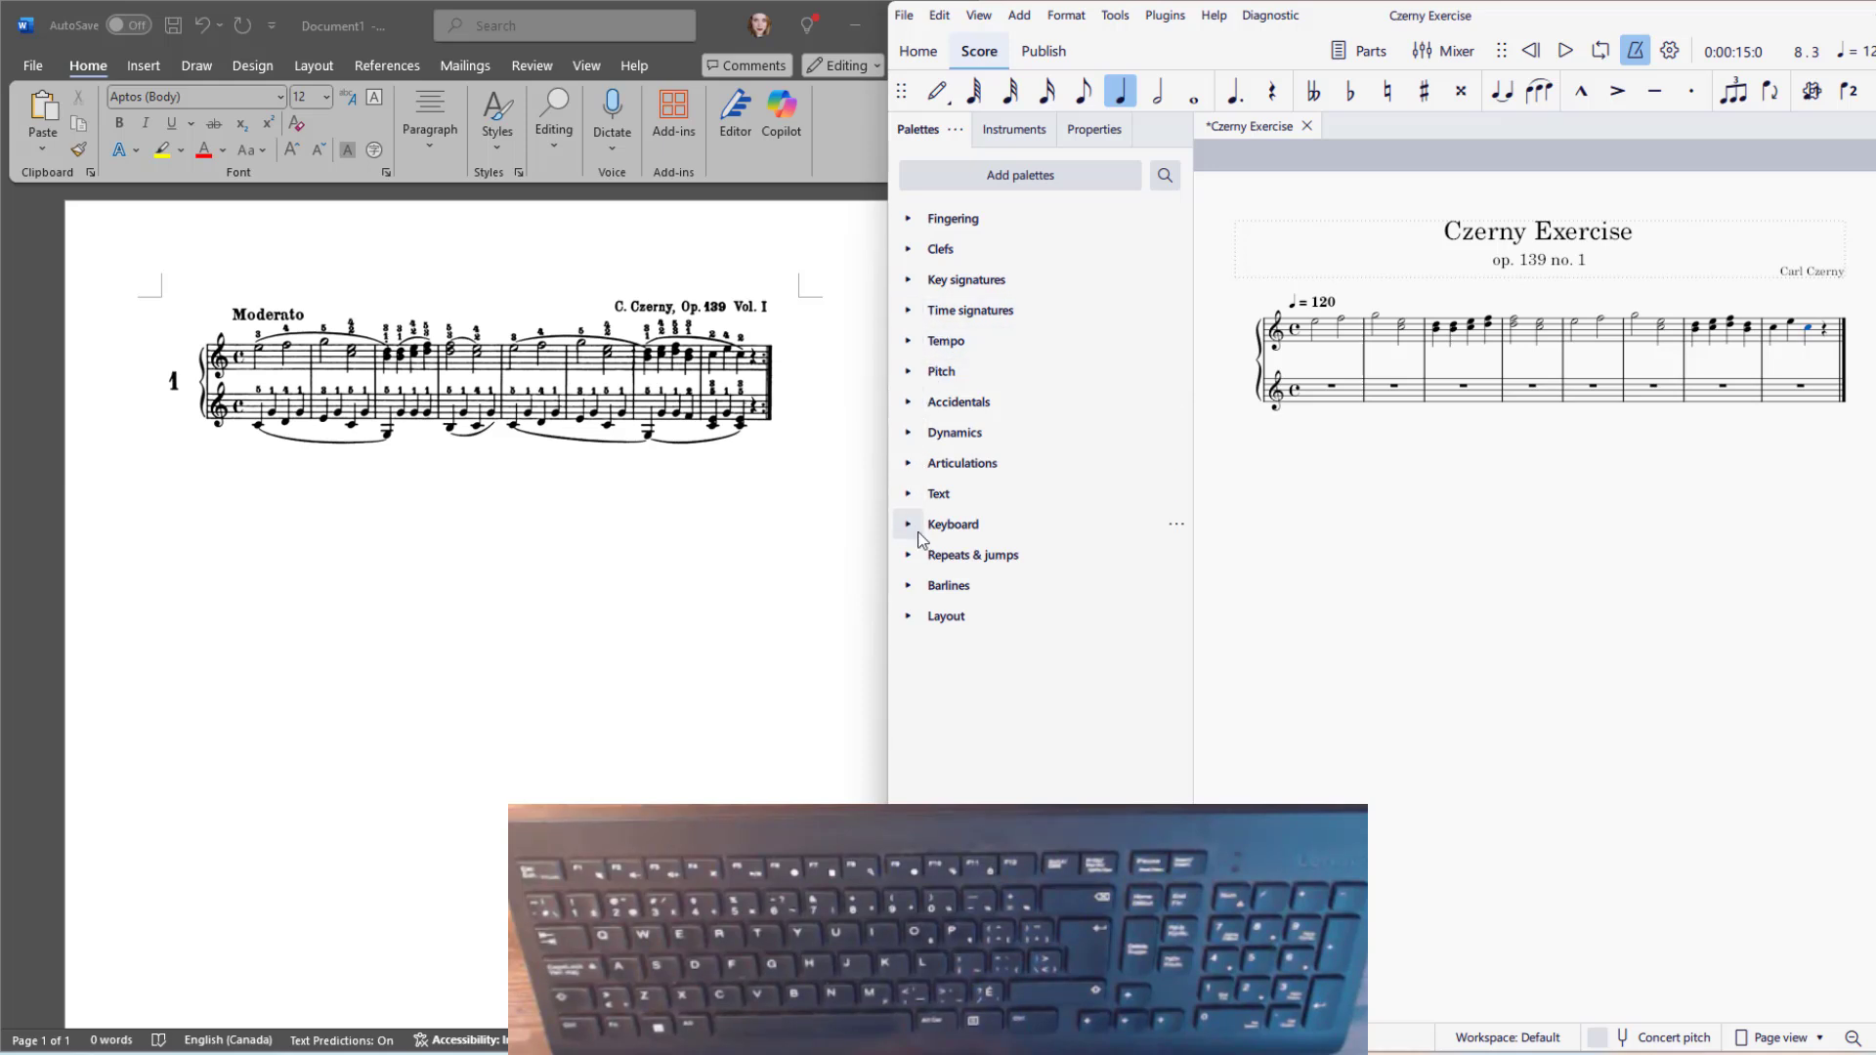
left_click(909, 585)
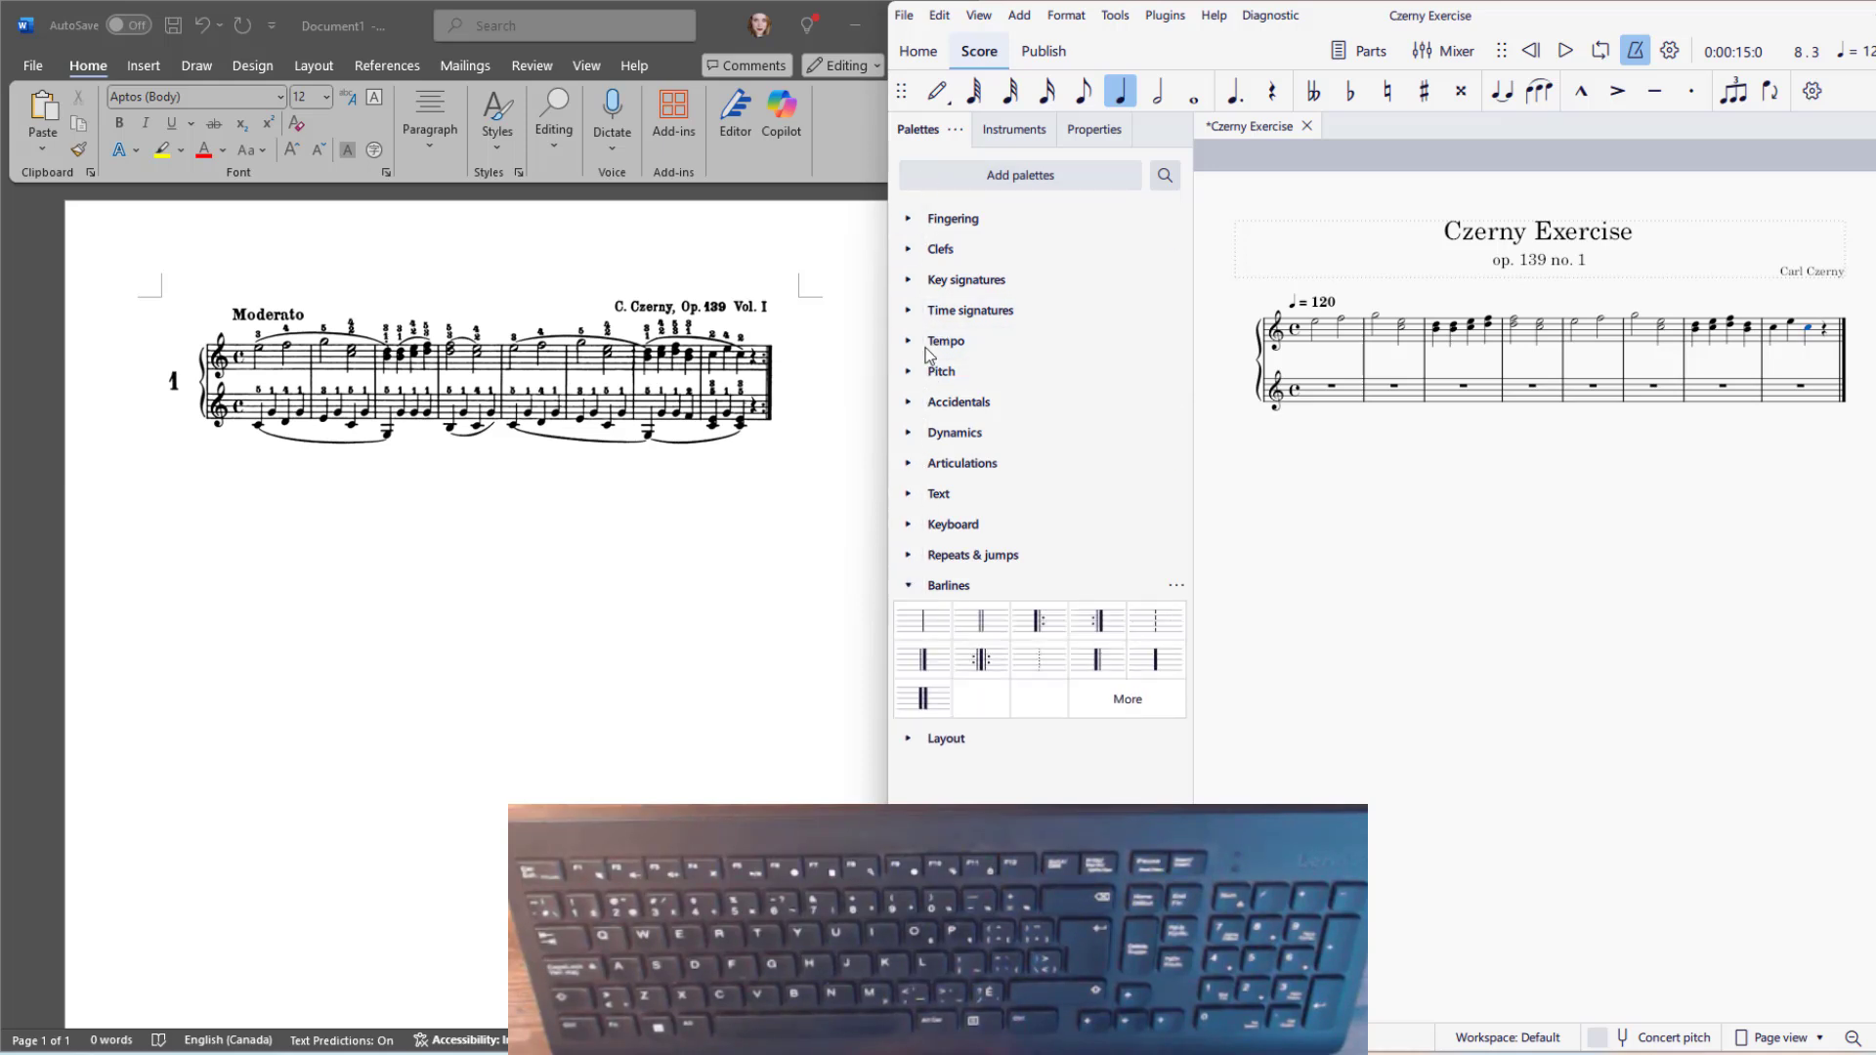
left_click_drag(1049, 631, 1804, 338)
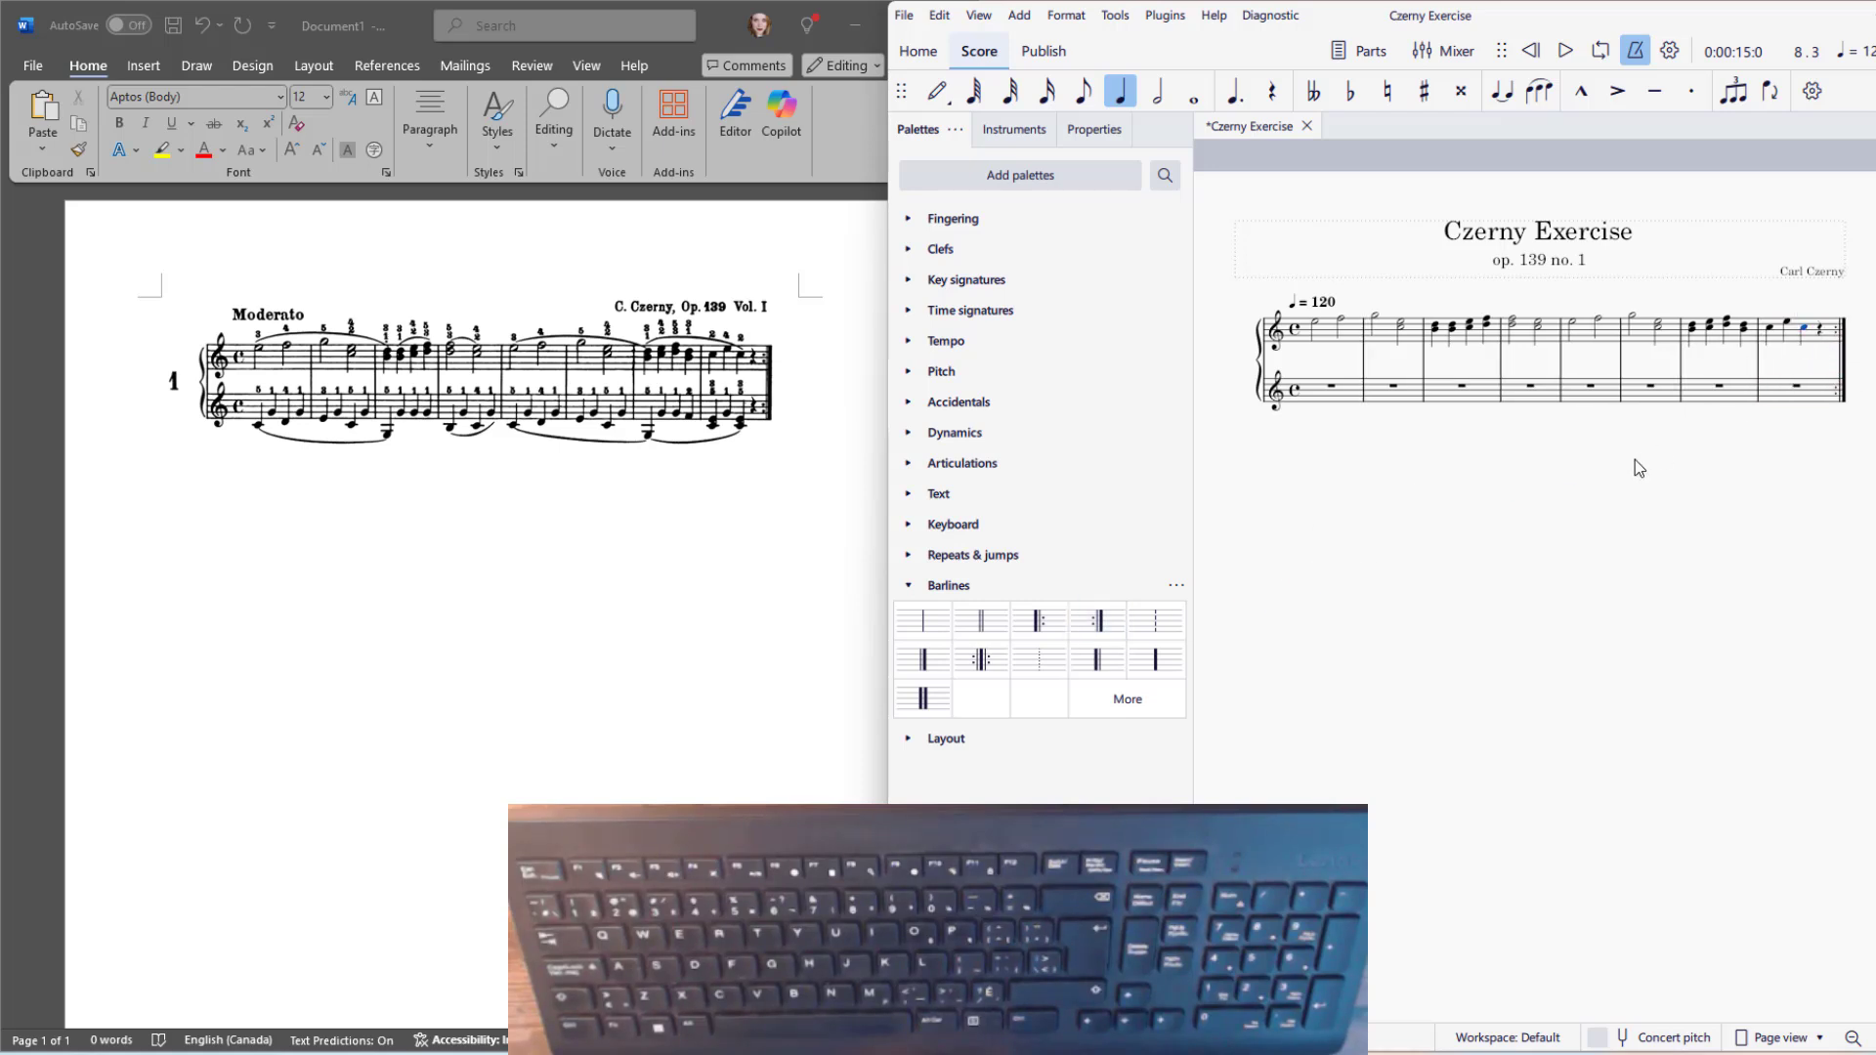
Enter quarter notes middle C, G, D and G in the lower staff's first measure
left_click(1336, 389)
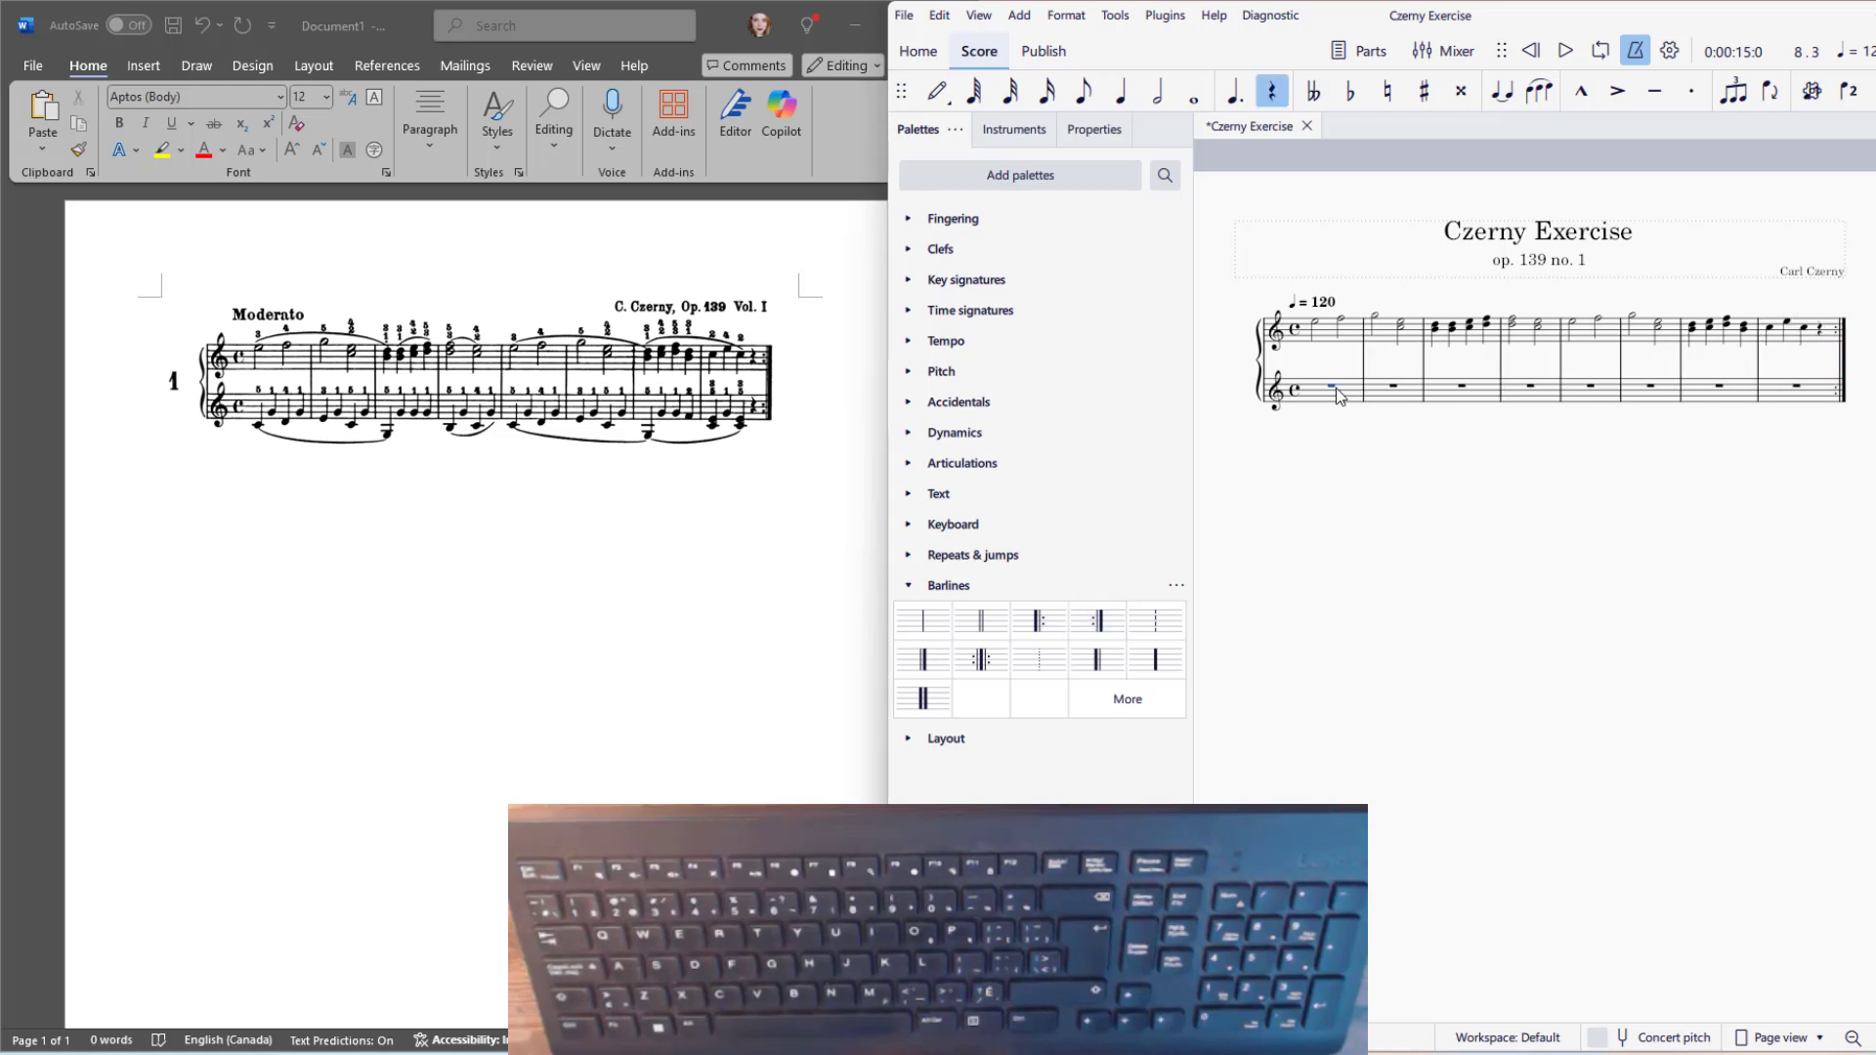
key("n")
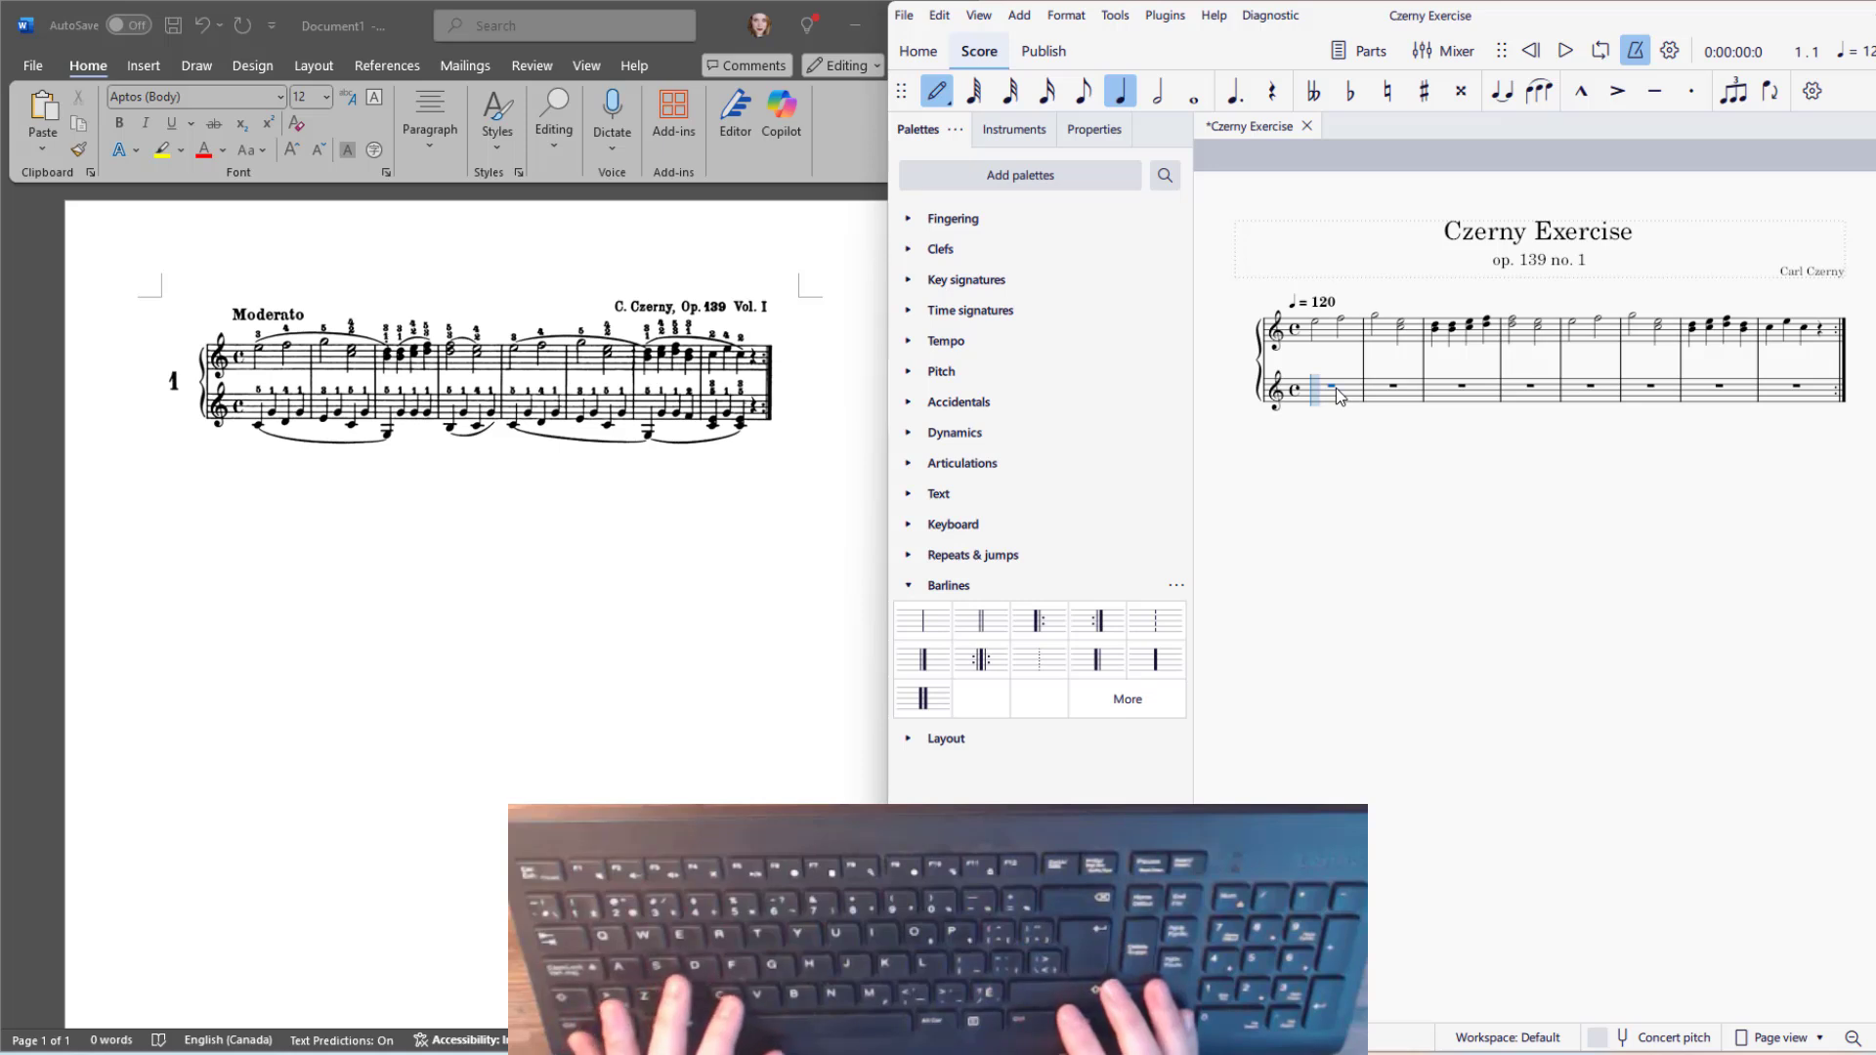
key("c")
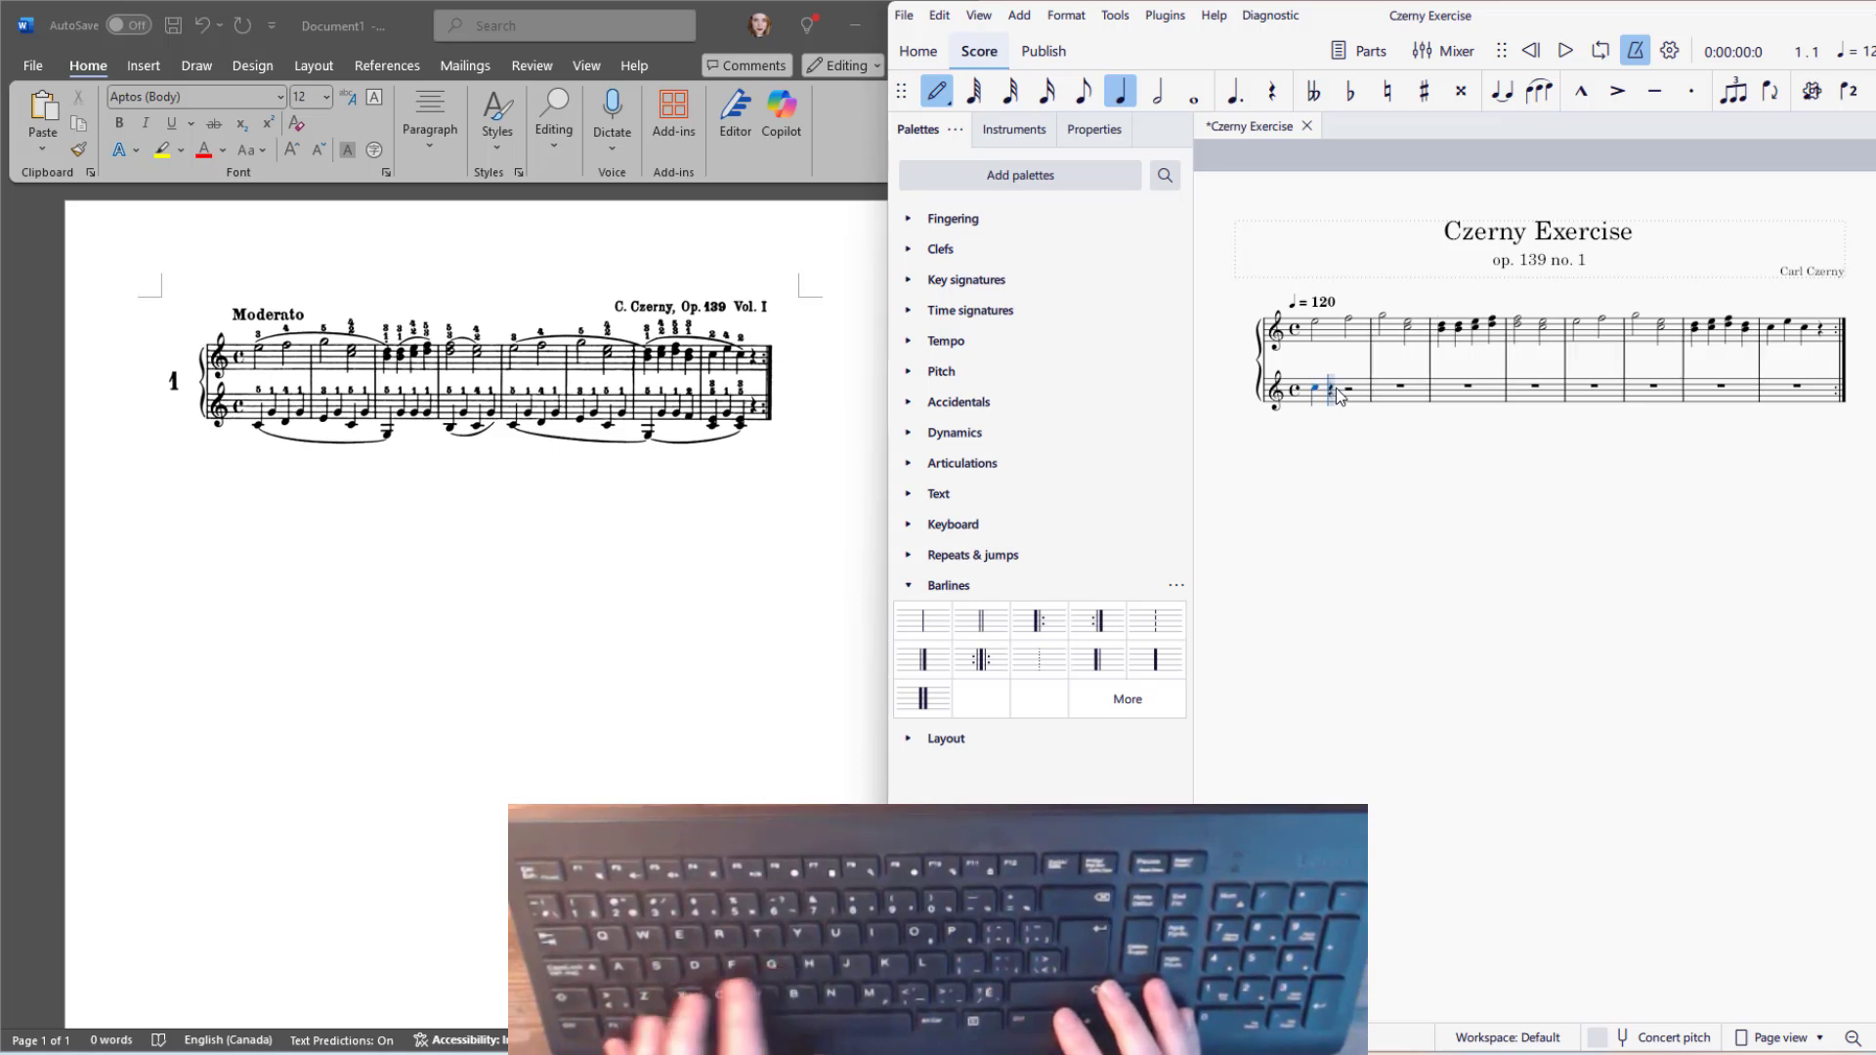
key("ctrl+Down")
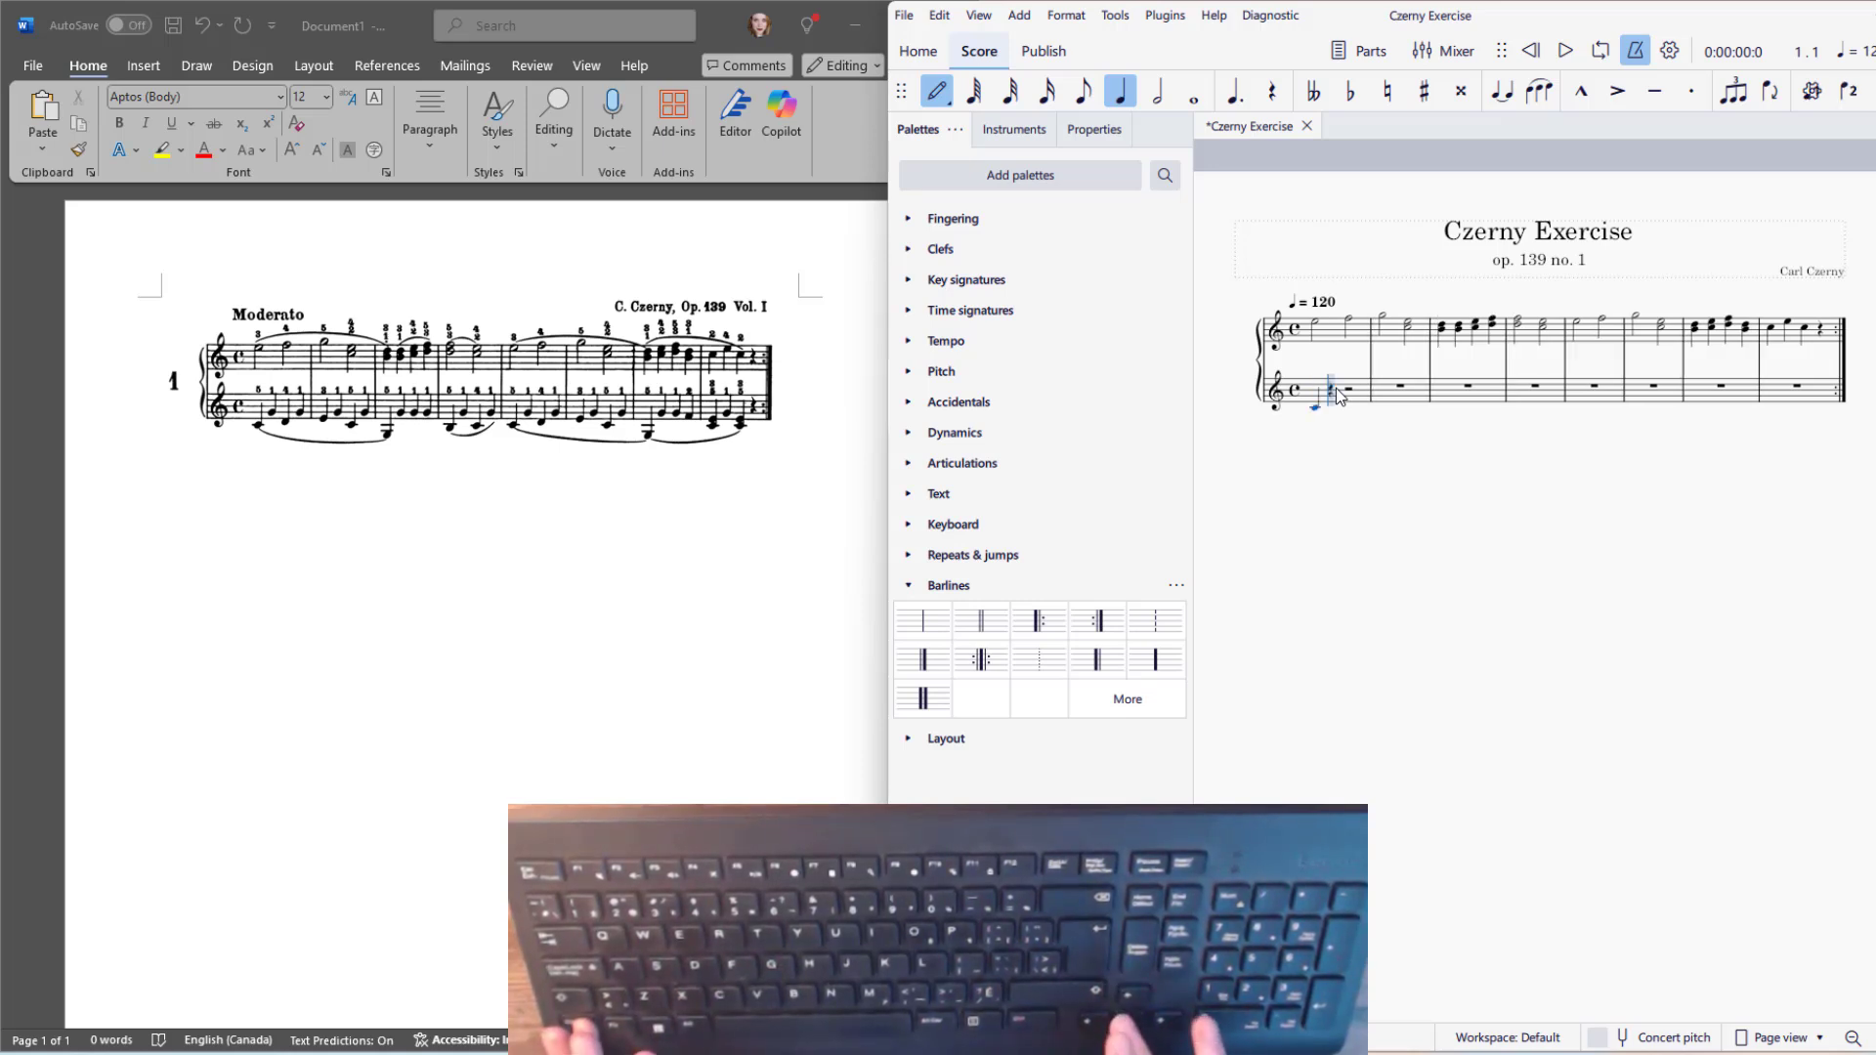
key("a")
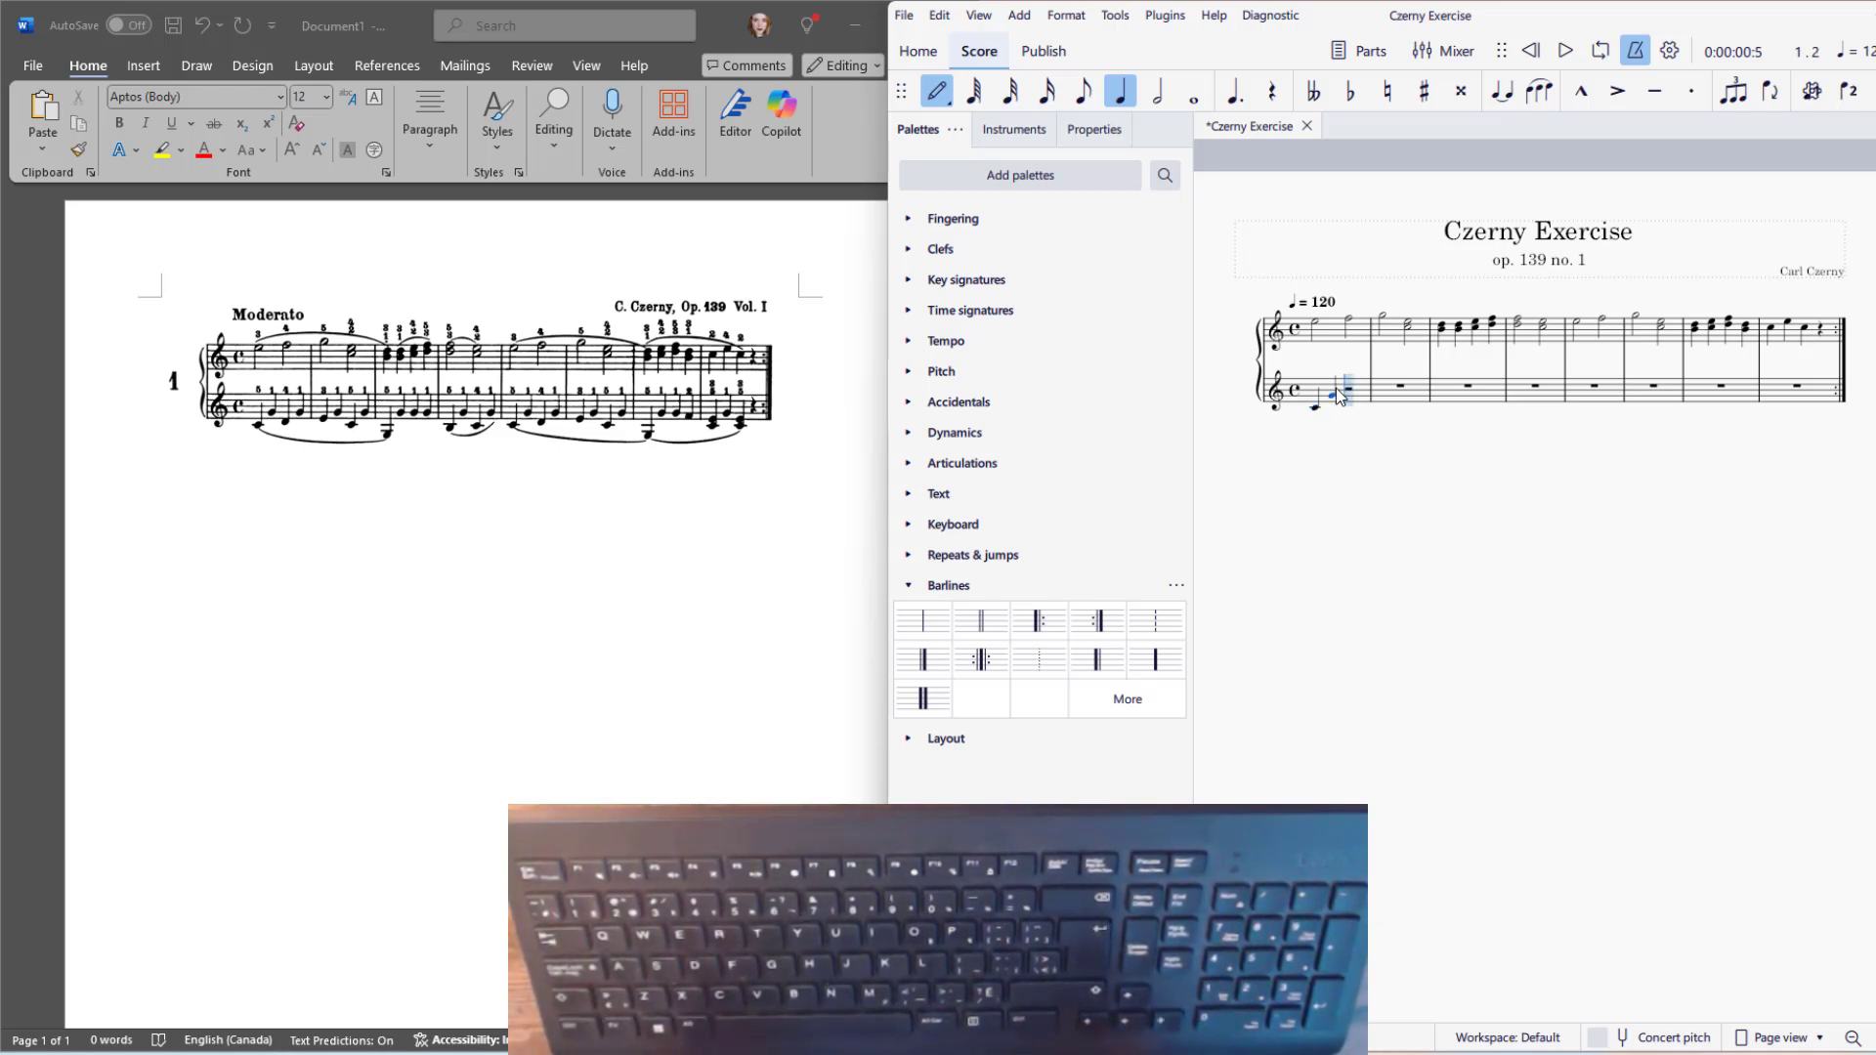
key("d")
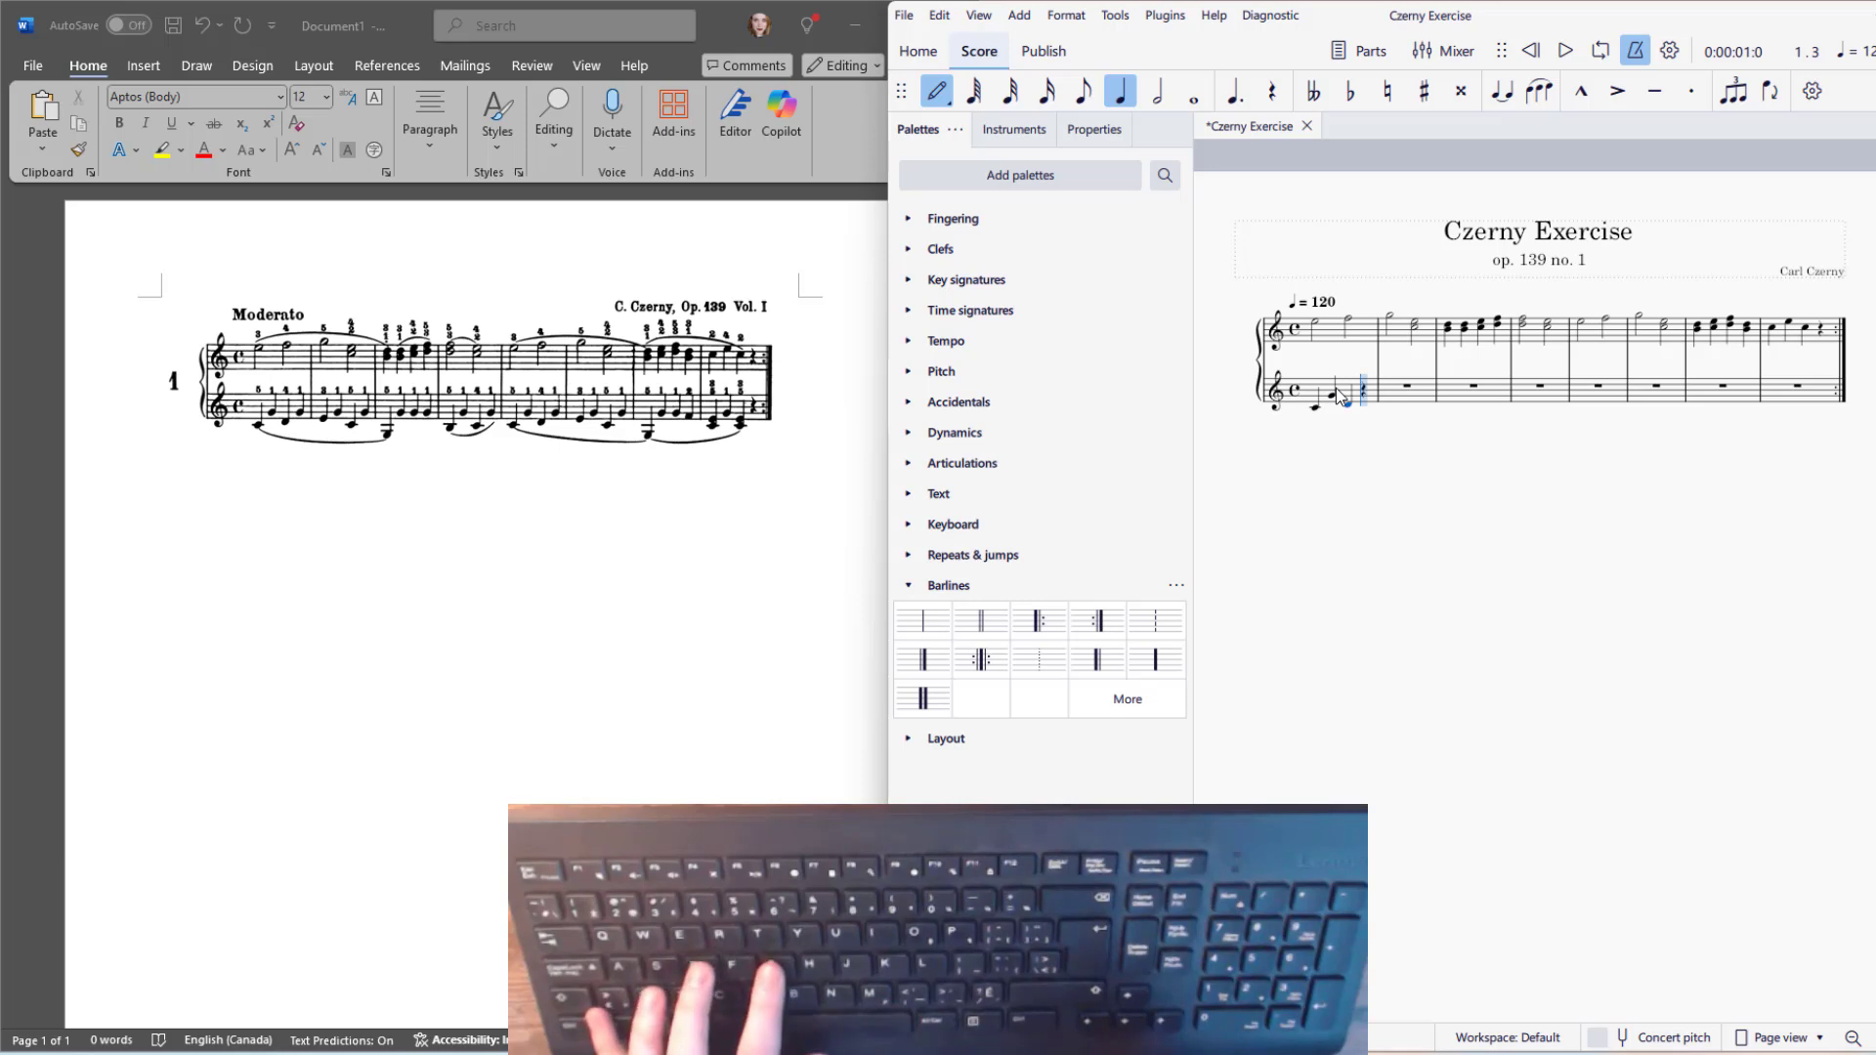
Enter quarter notes E, G, C, G in the lower staff's second measure and low G, G, G in the third
key("e")
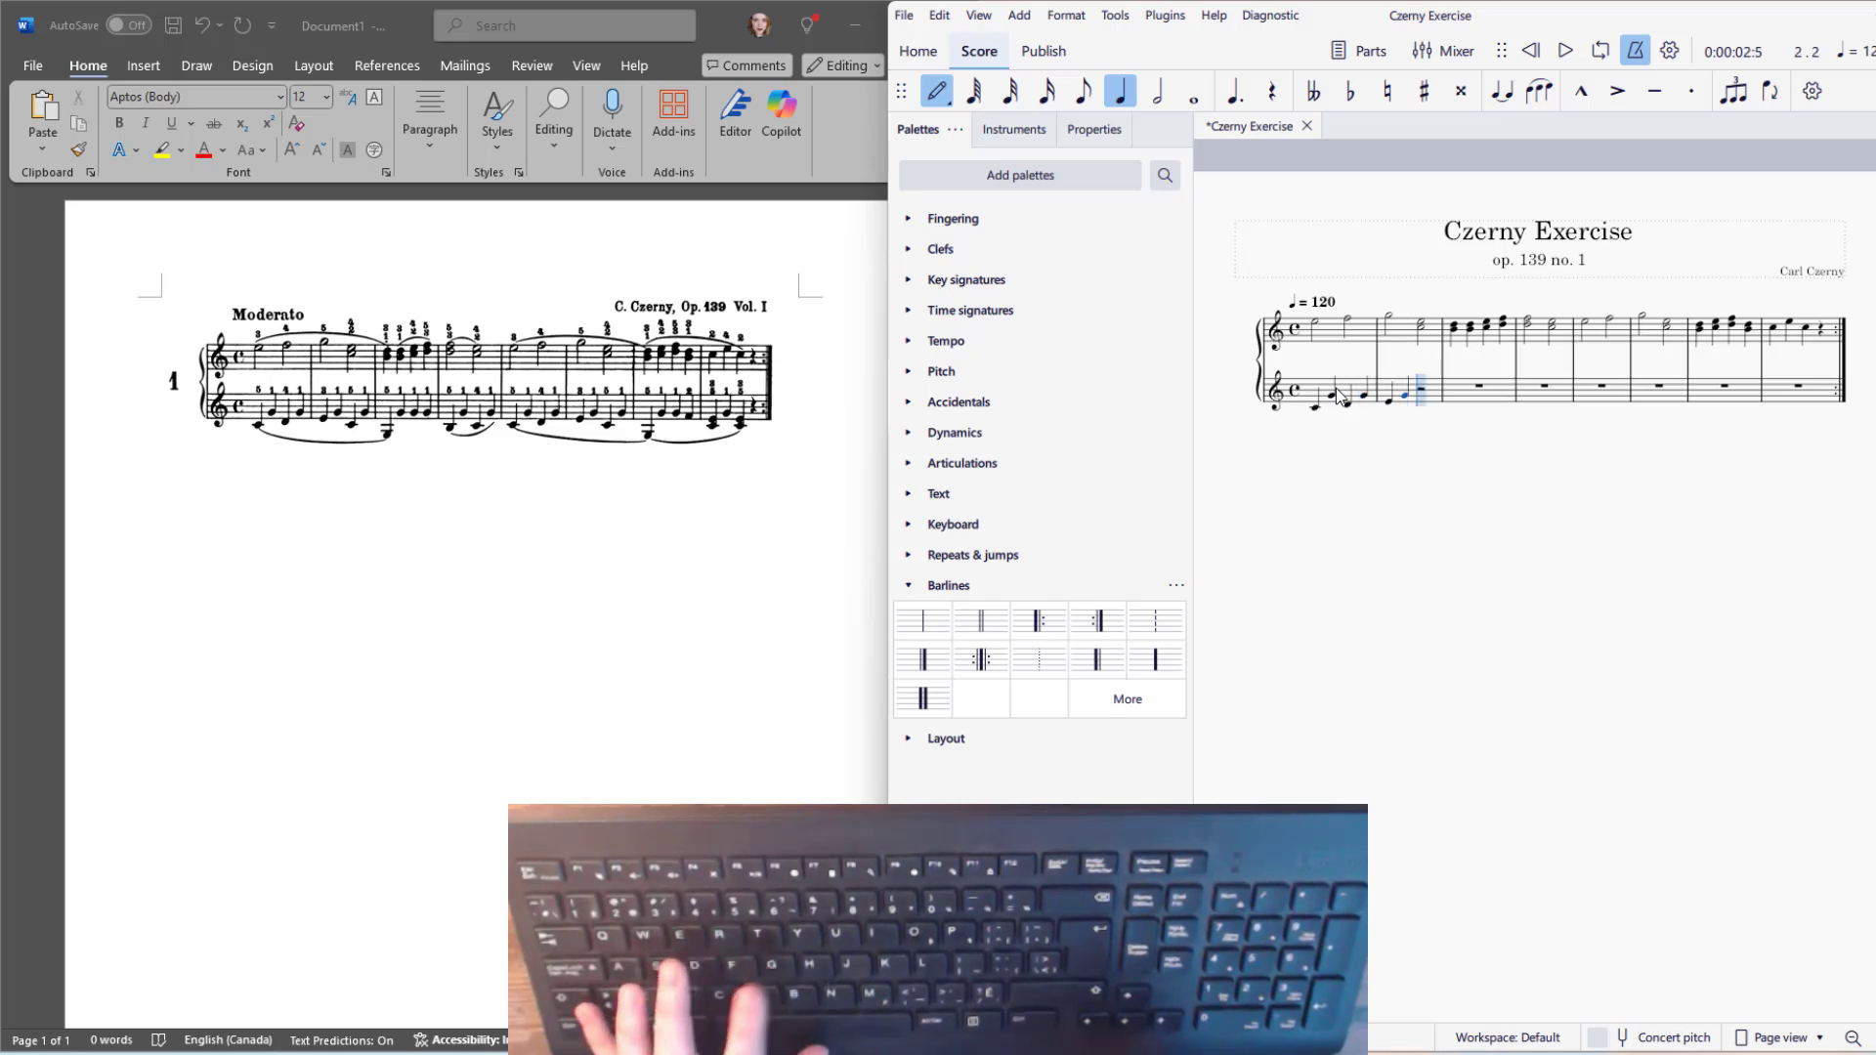
key("b")
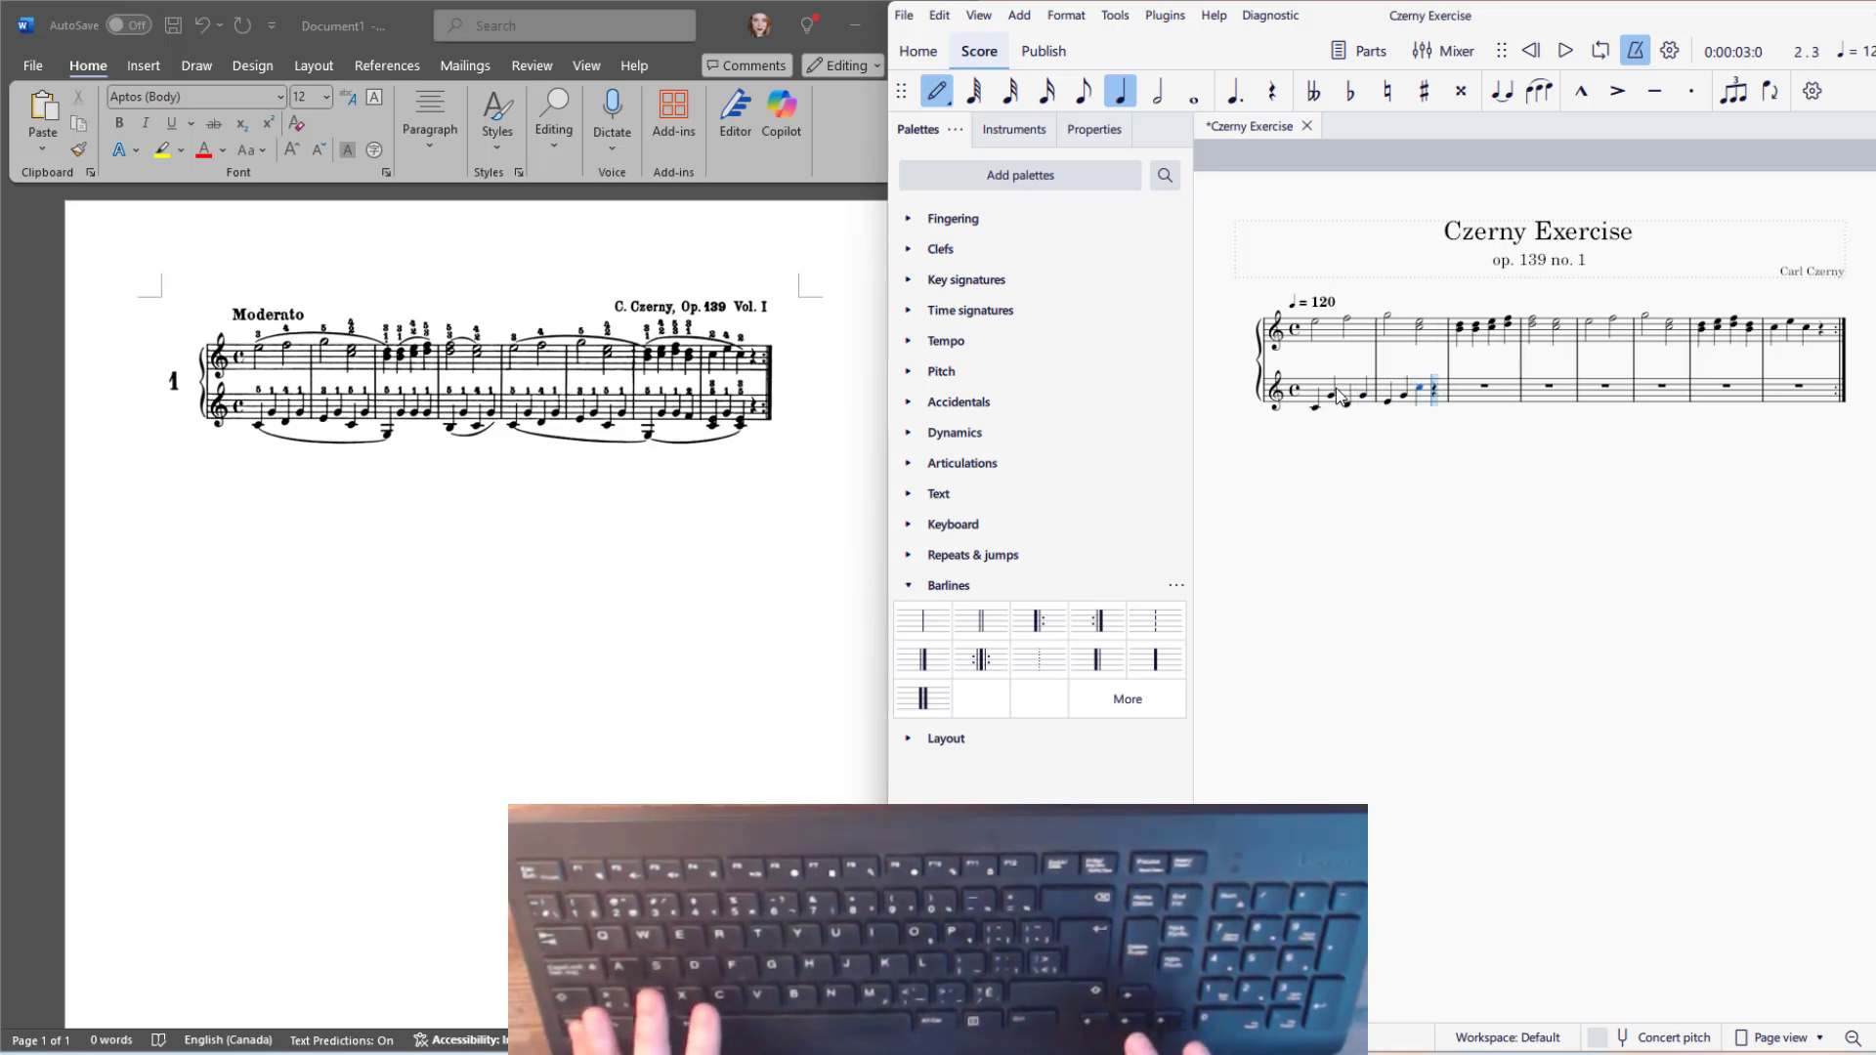
key("a")
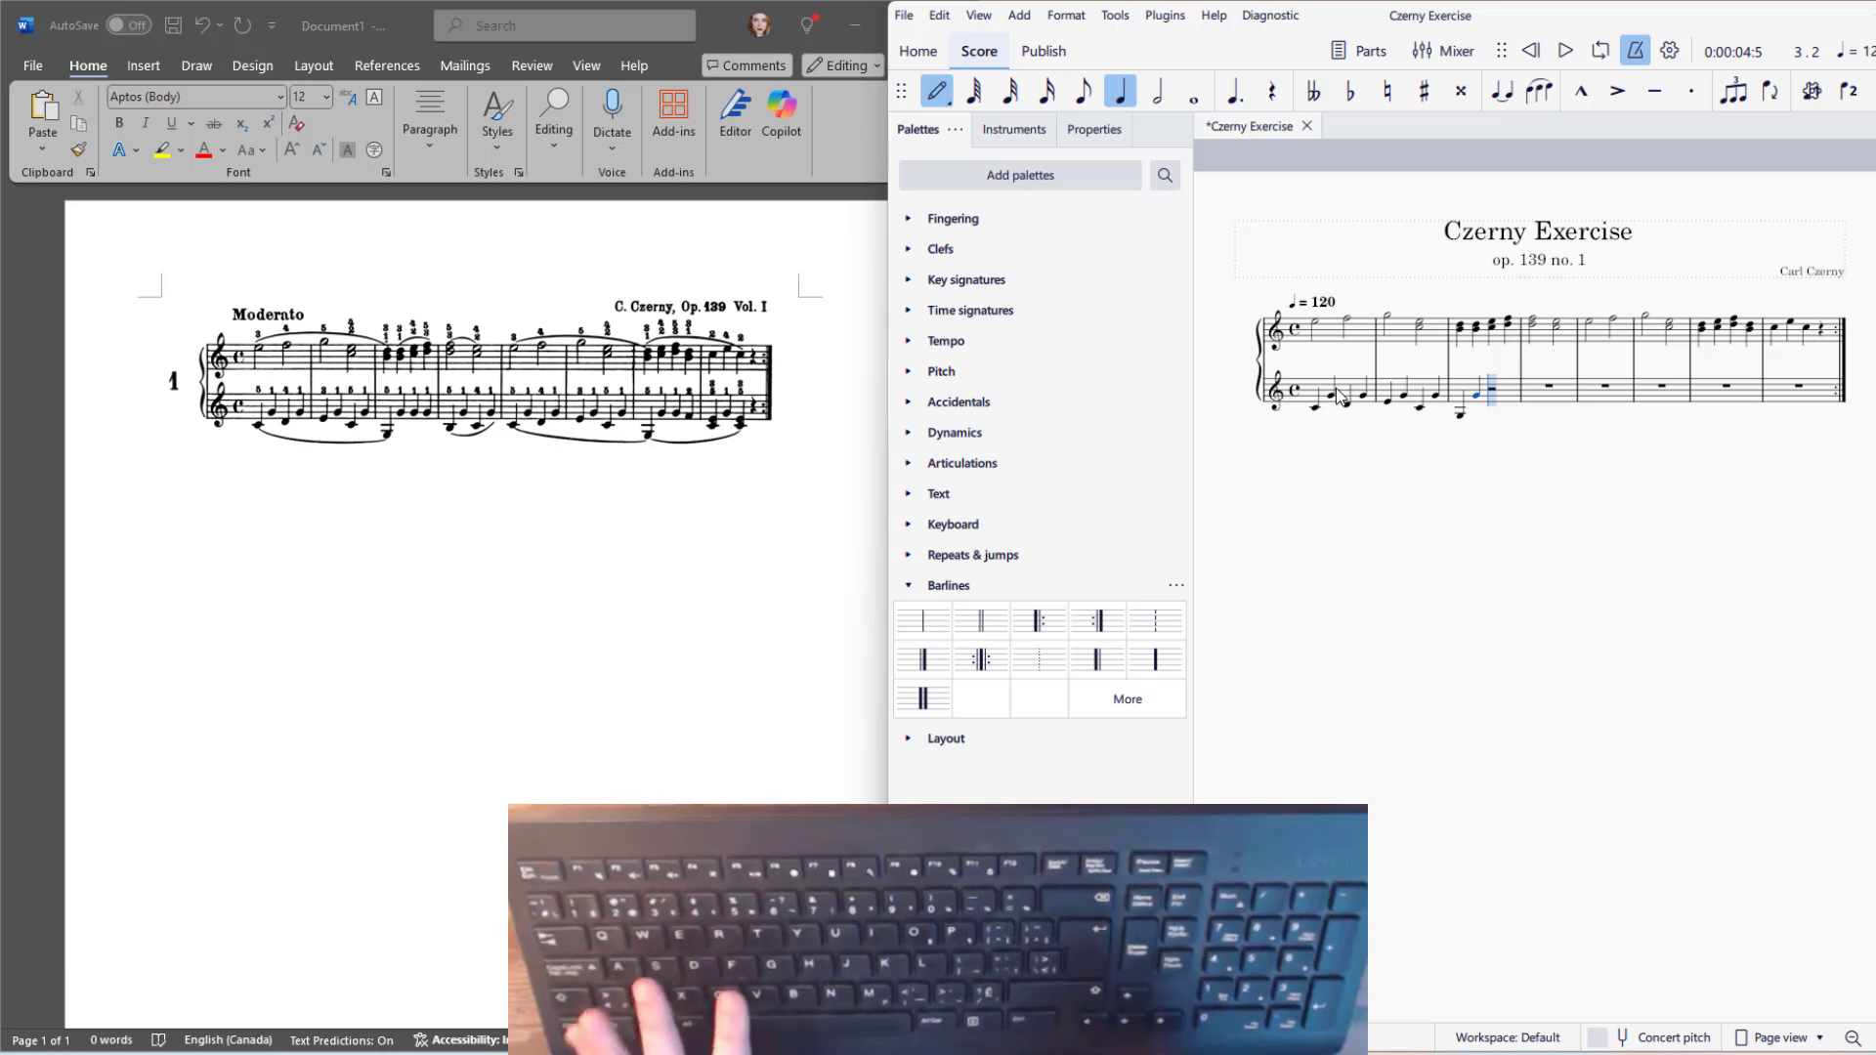
key("c")
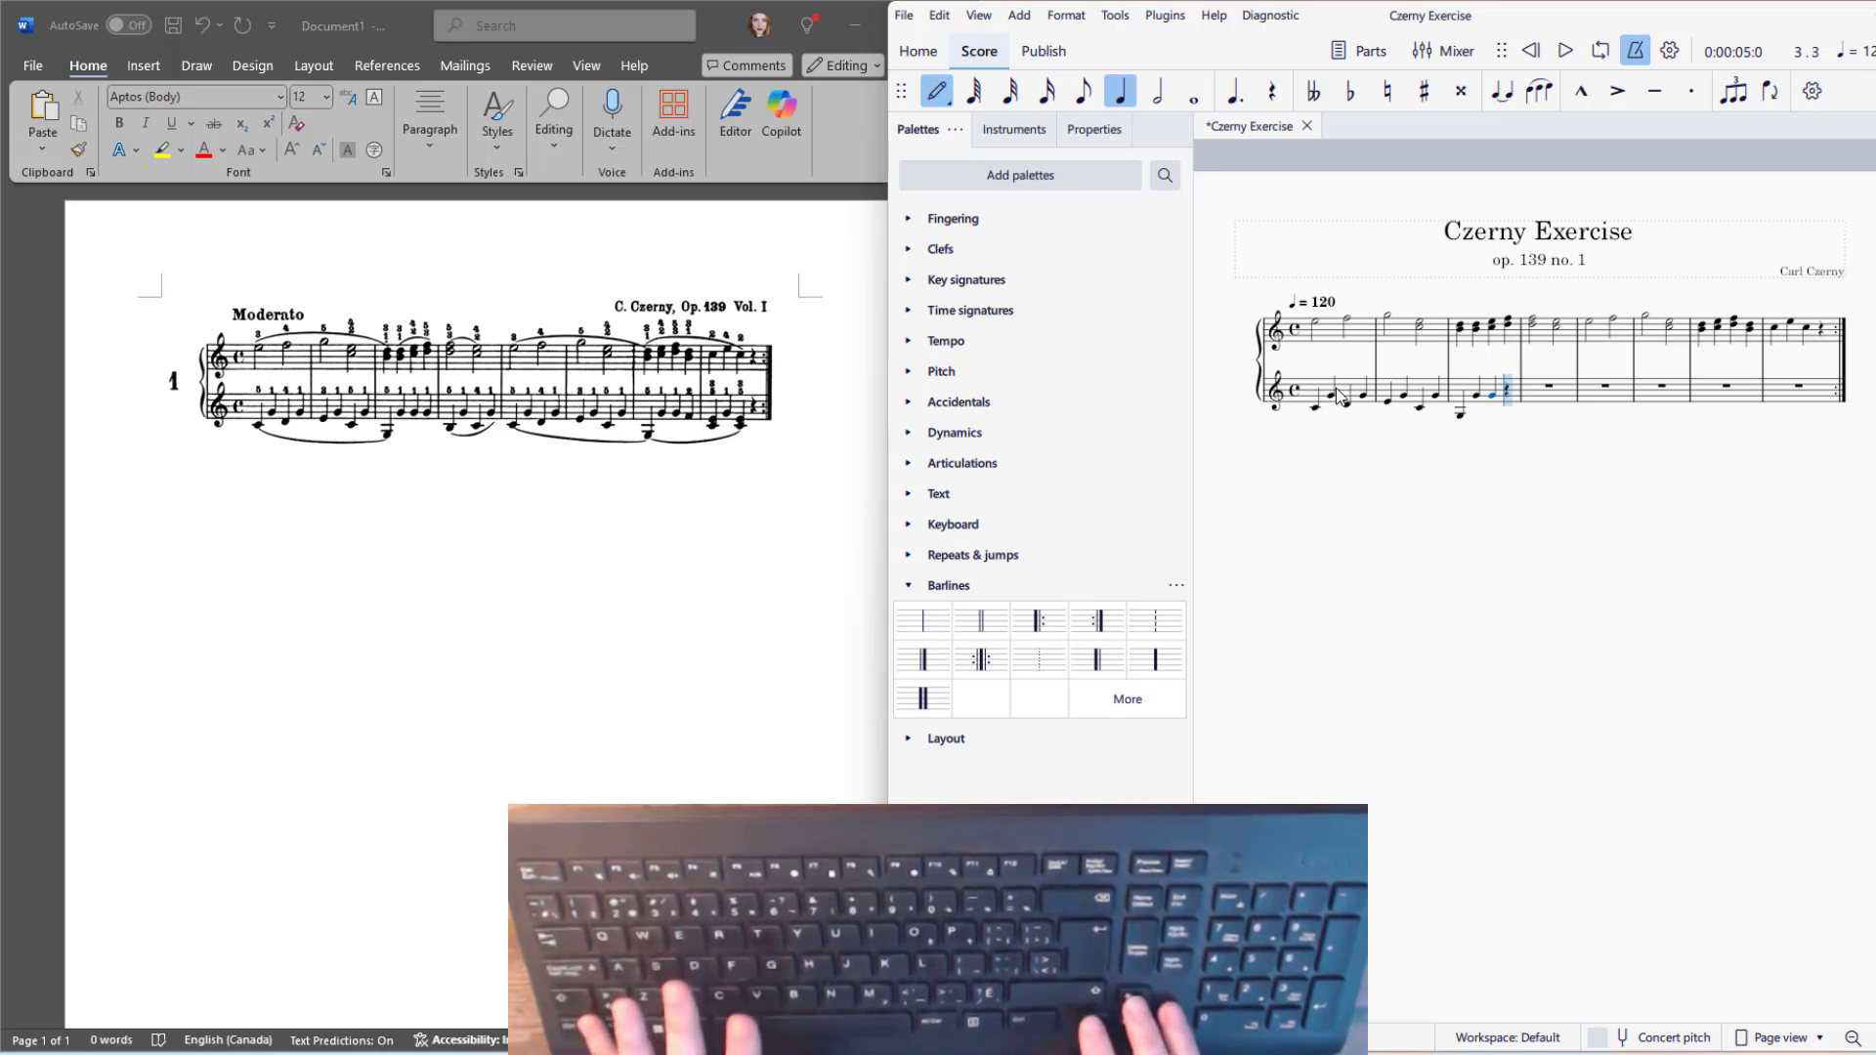
Complete the lower staff's third measure with a quarter-note G and enter B, G, C, G in the fourth measure
key("g")
key("c")
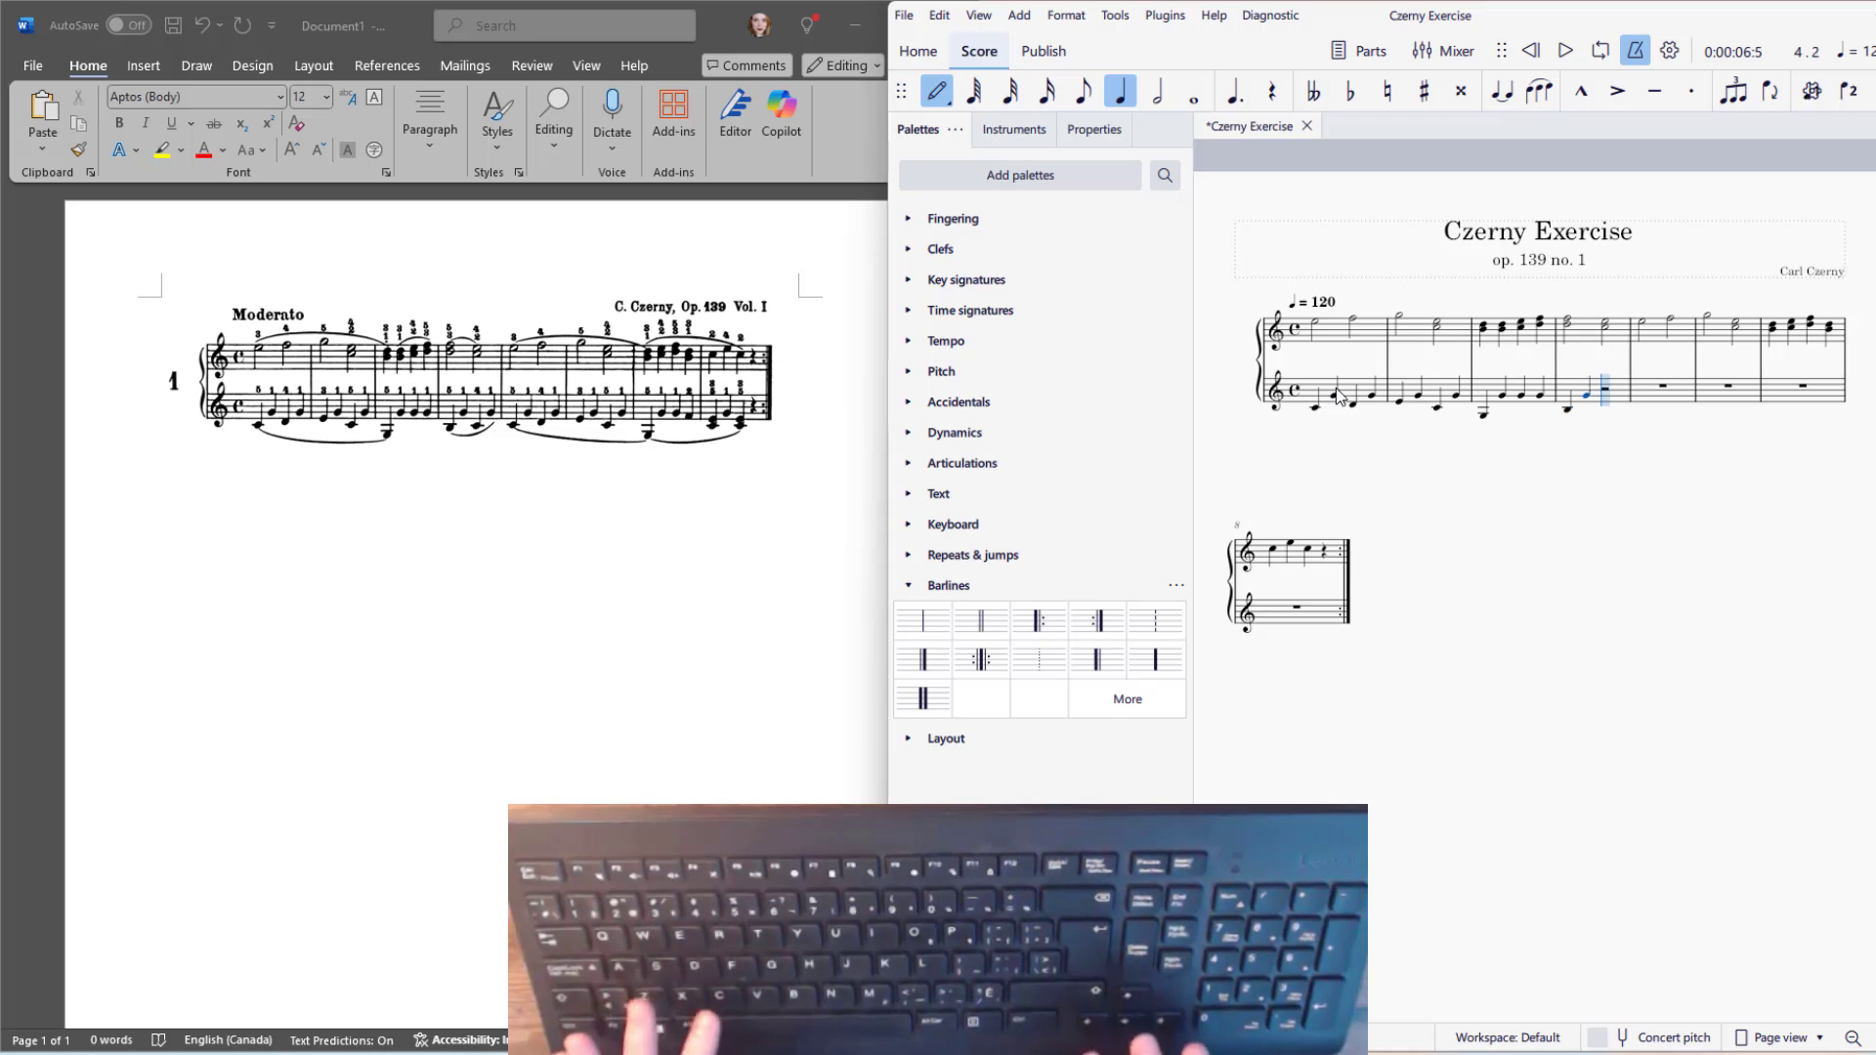
key("g")
key("c")
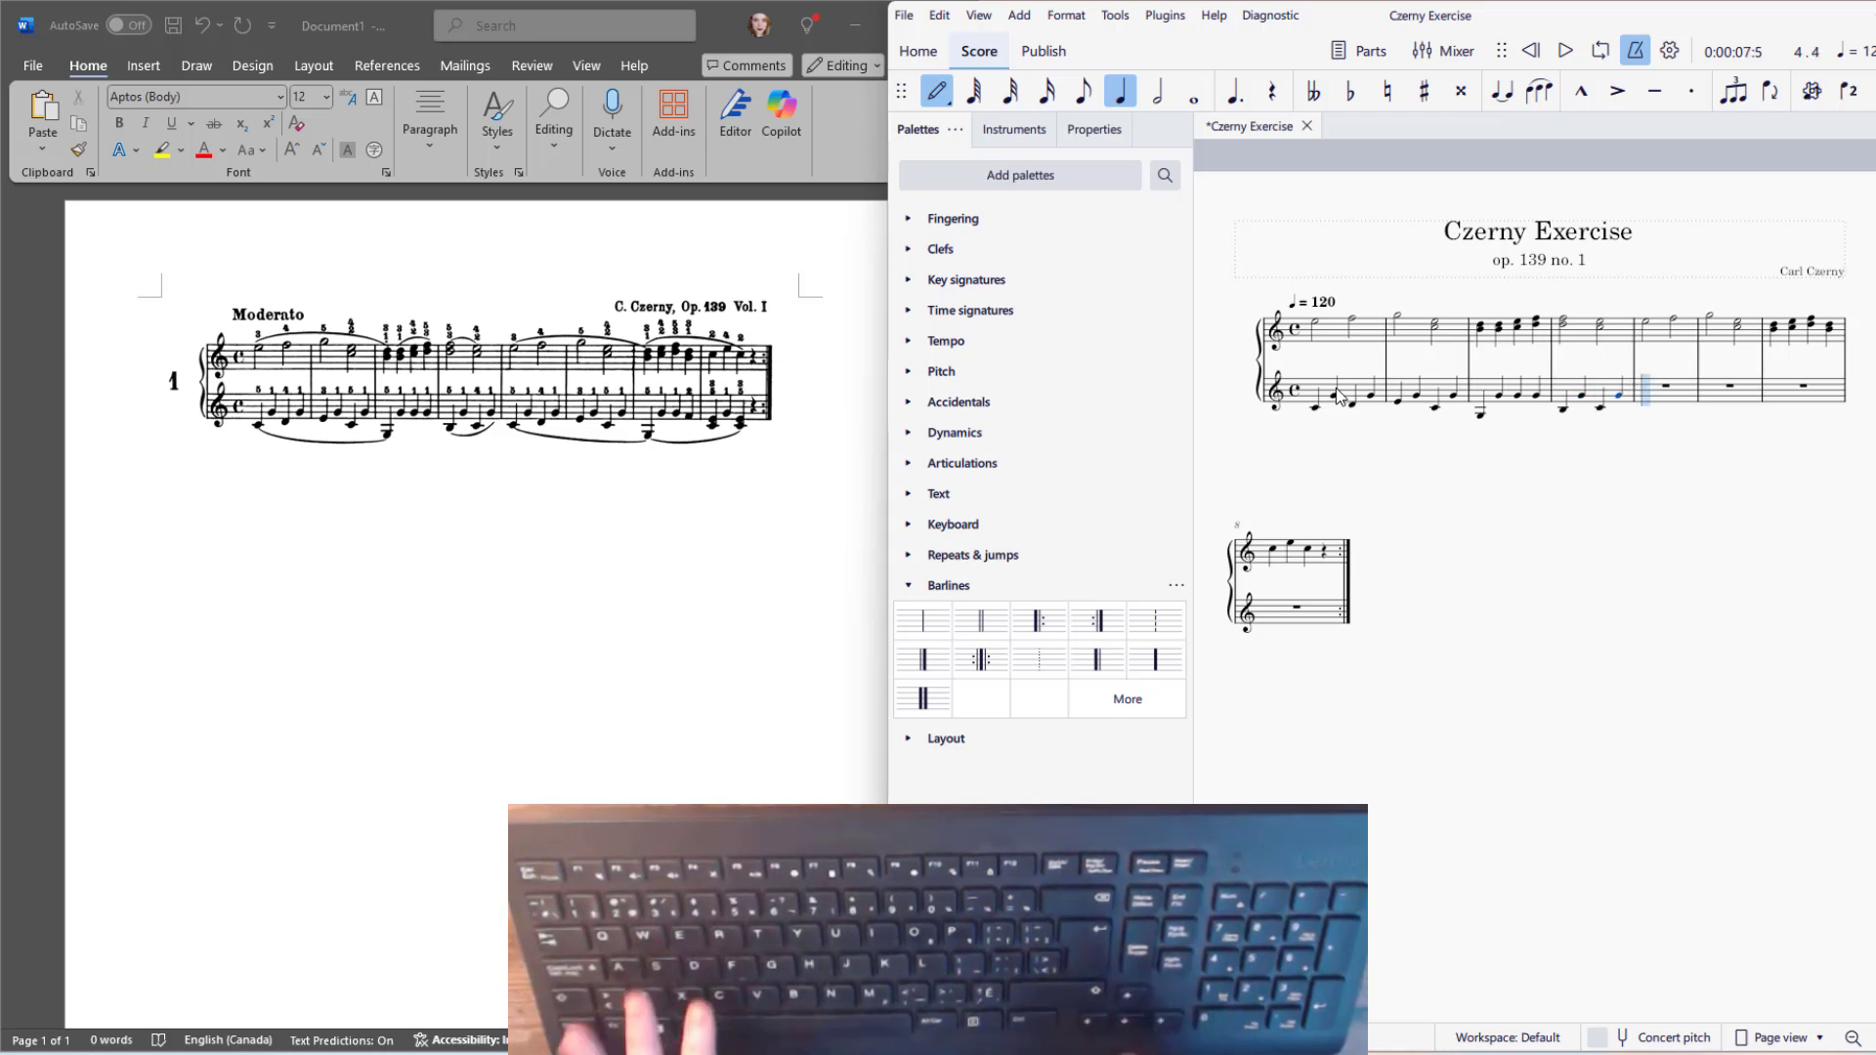
key("e")
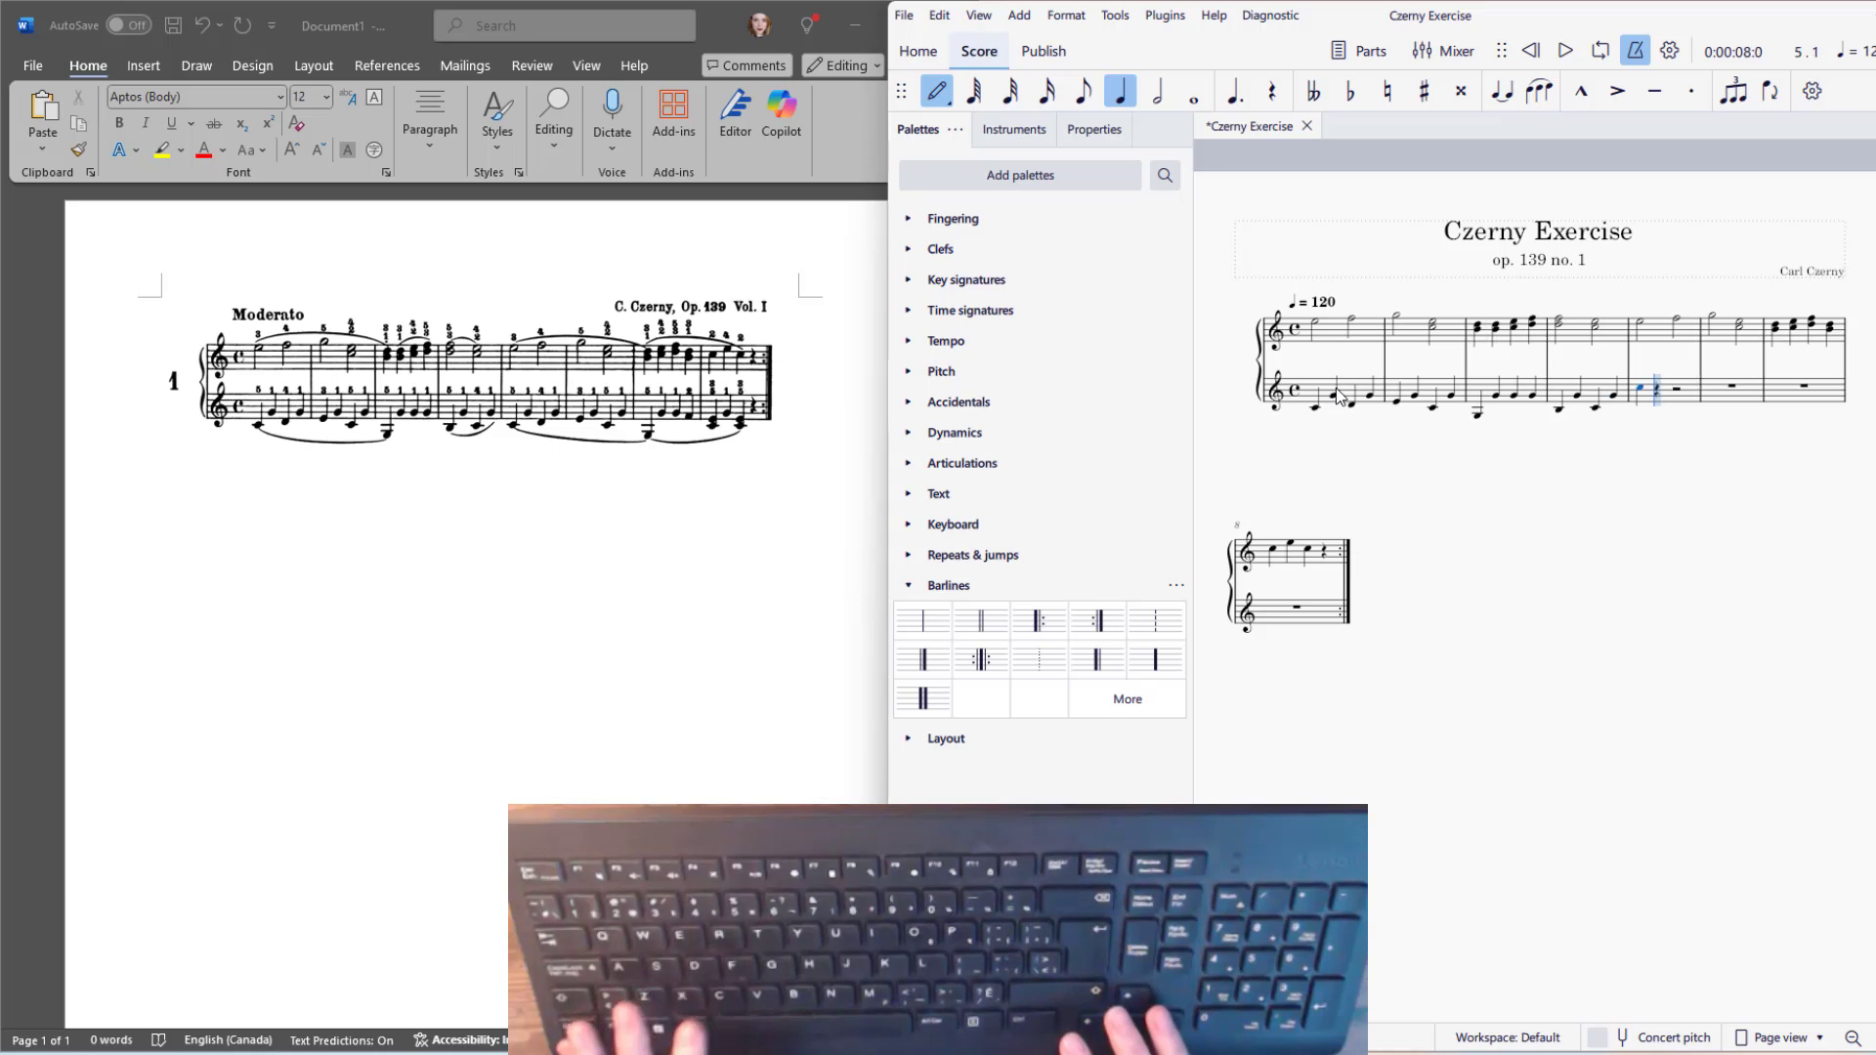
key("ctrl+z")
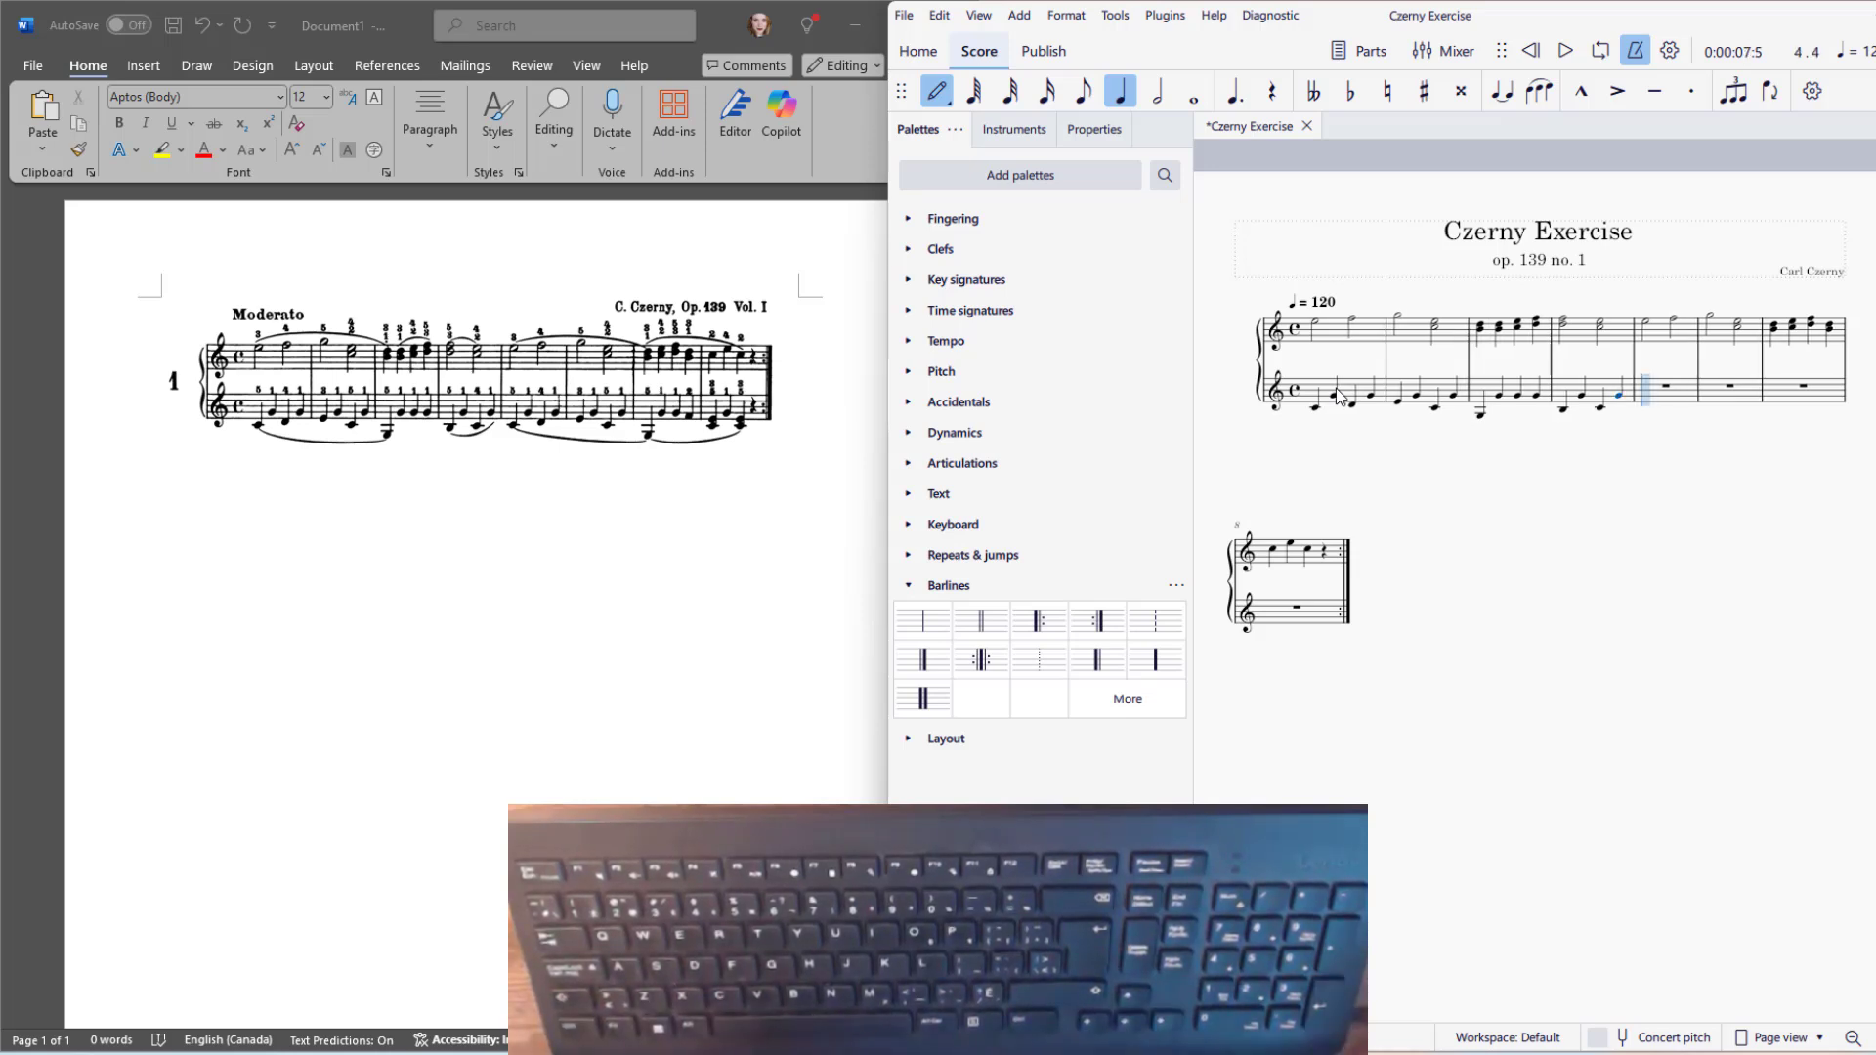
key("Escape")
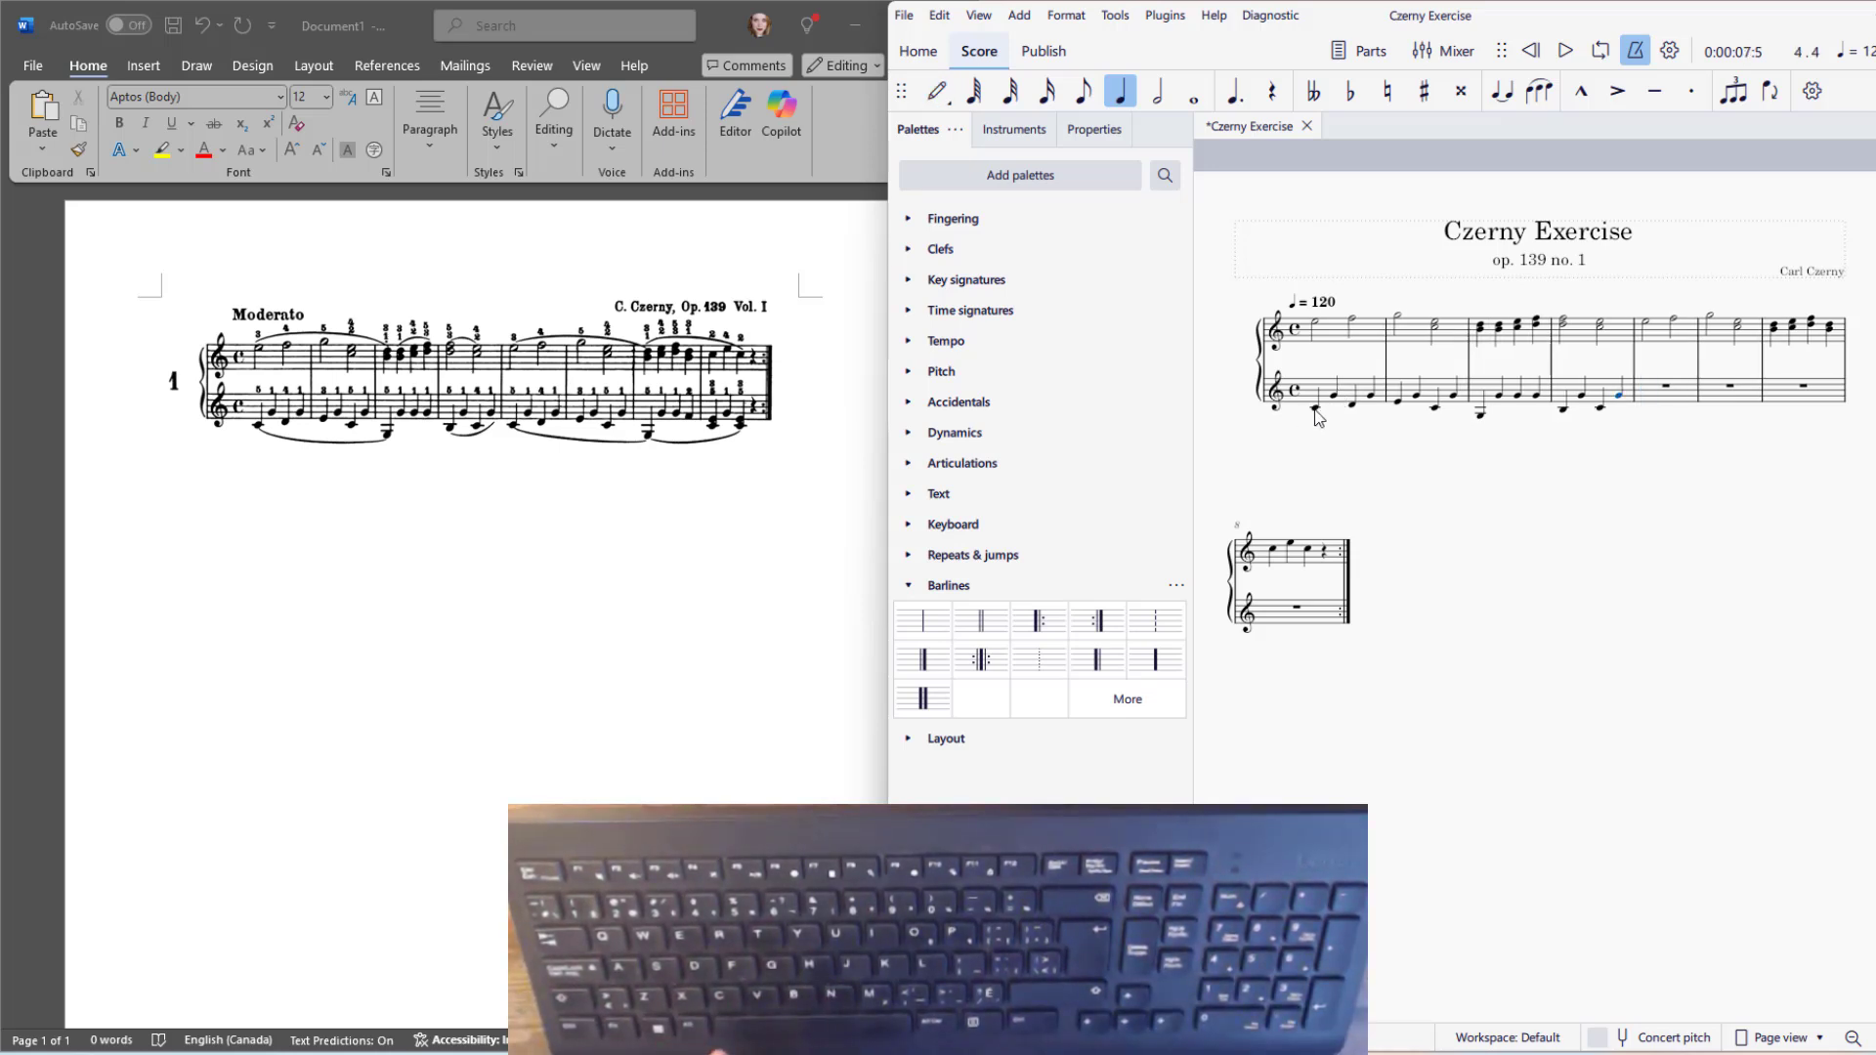
Copy the lower staff from measure 1 through beat 3 of measure 3 and paste it at measure 5
left_click(1316, 410)
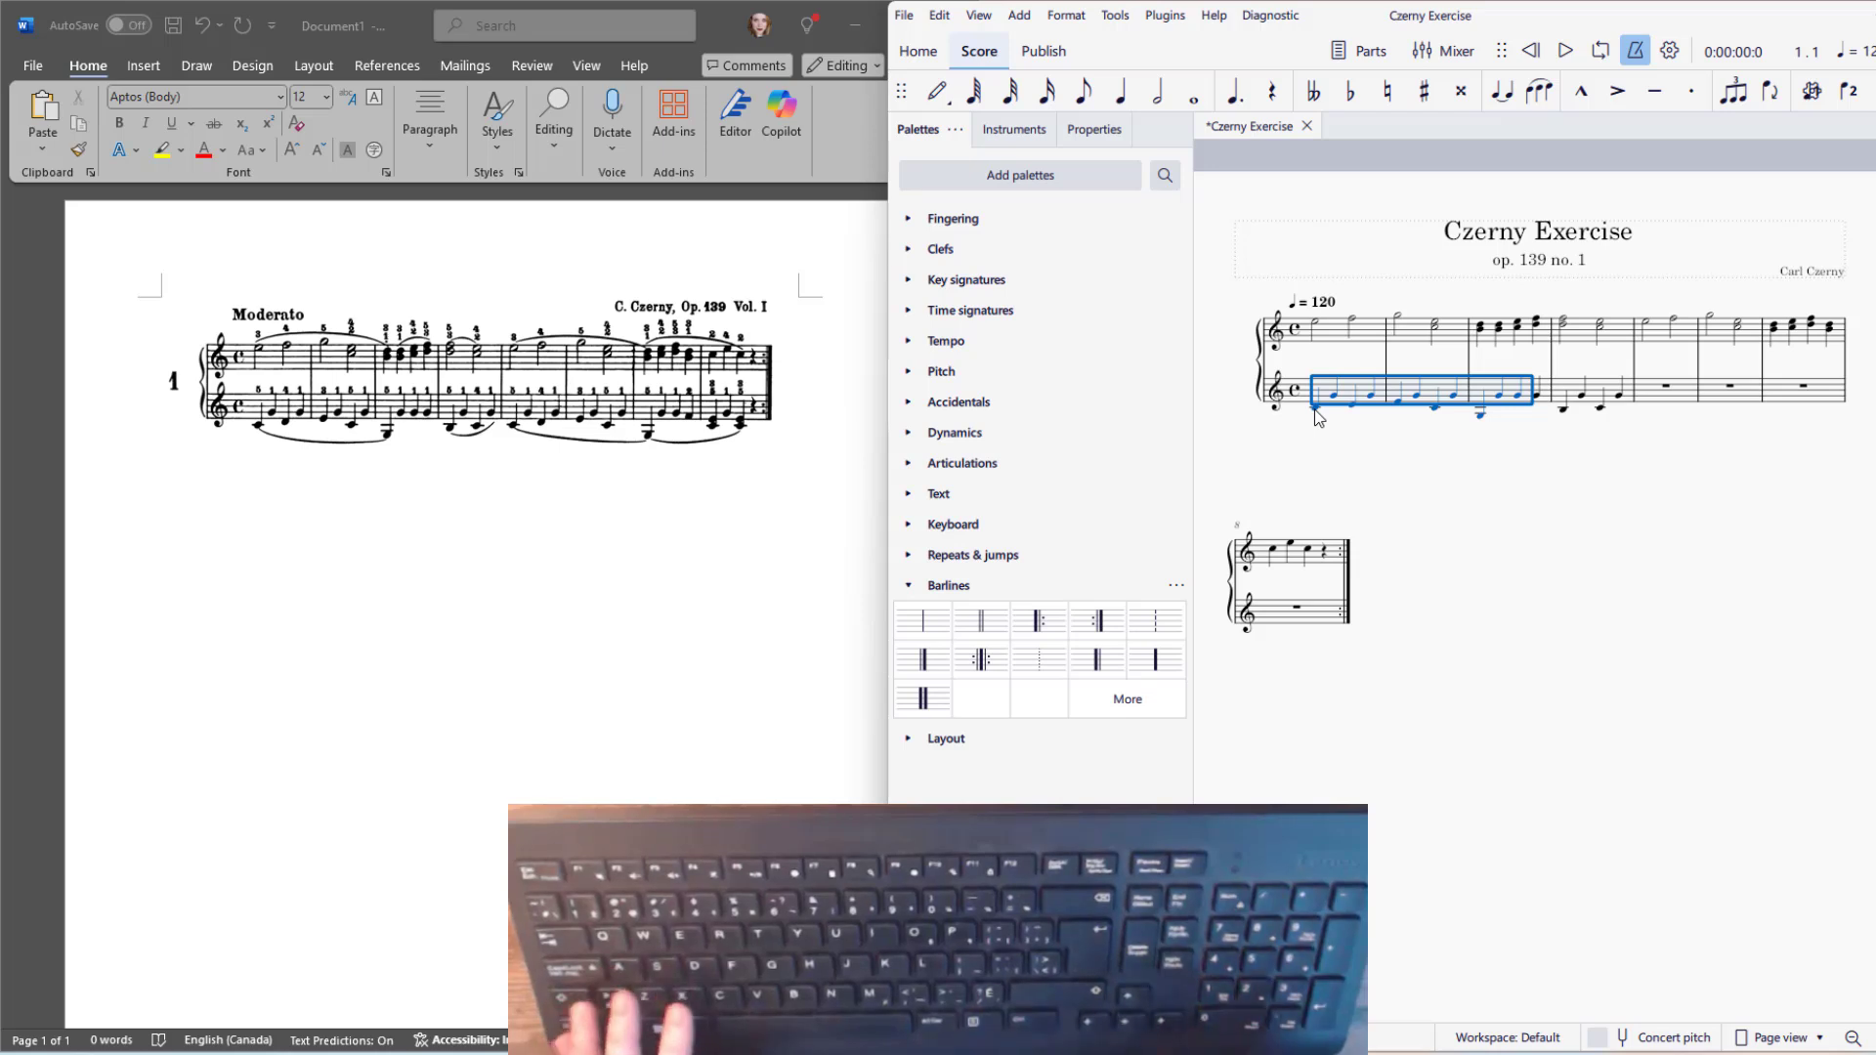
left_click(1670, 402)
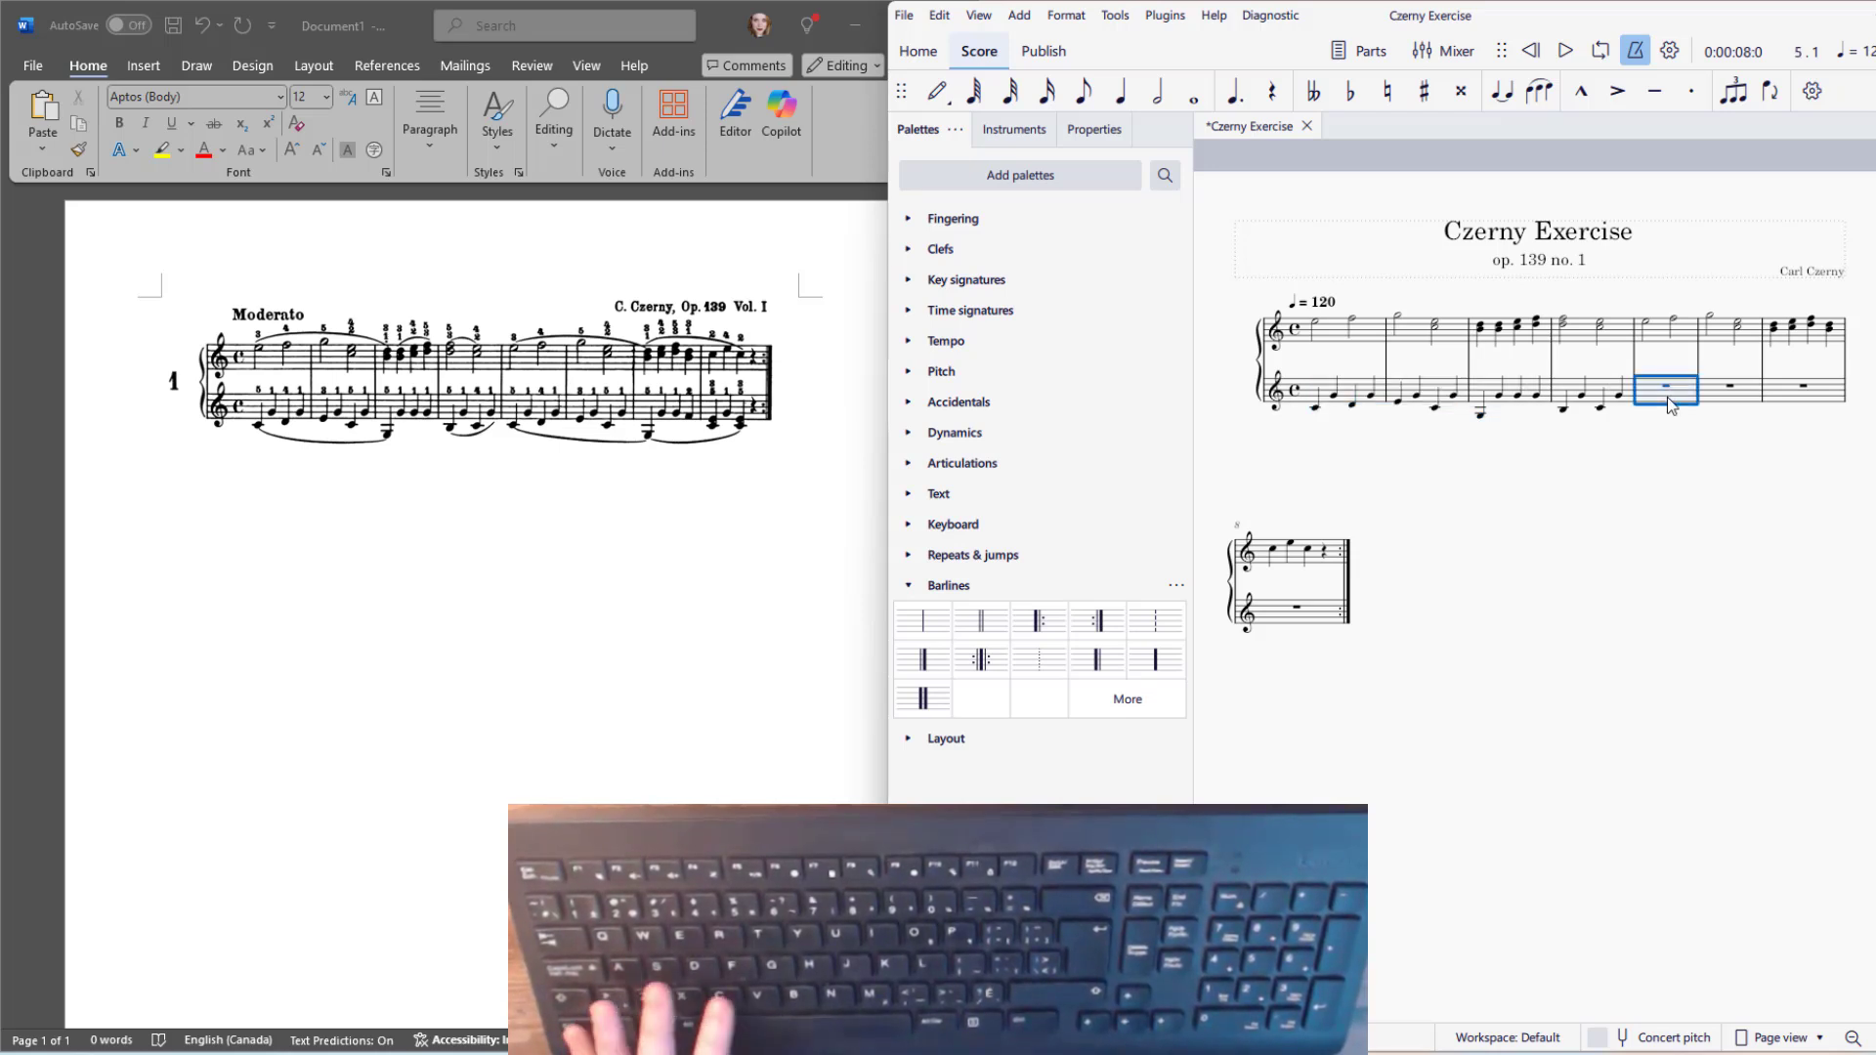
key("ctrl+v")
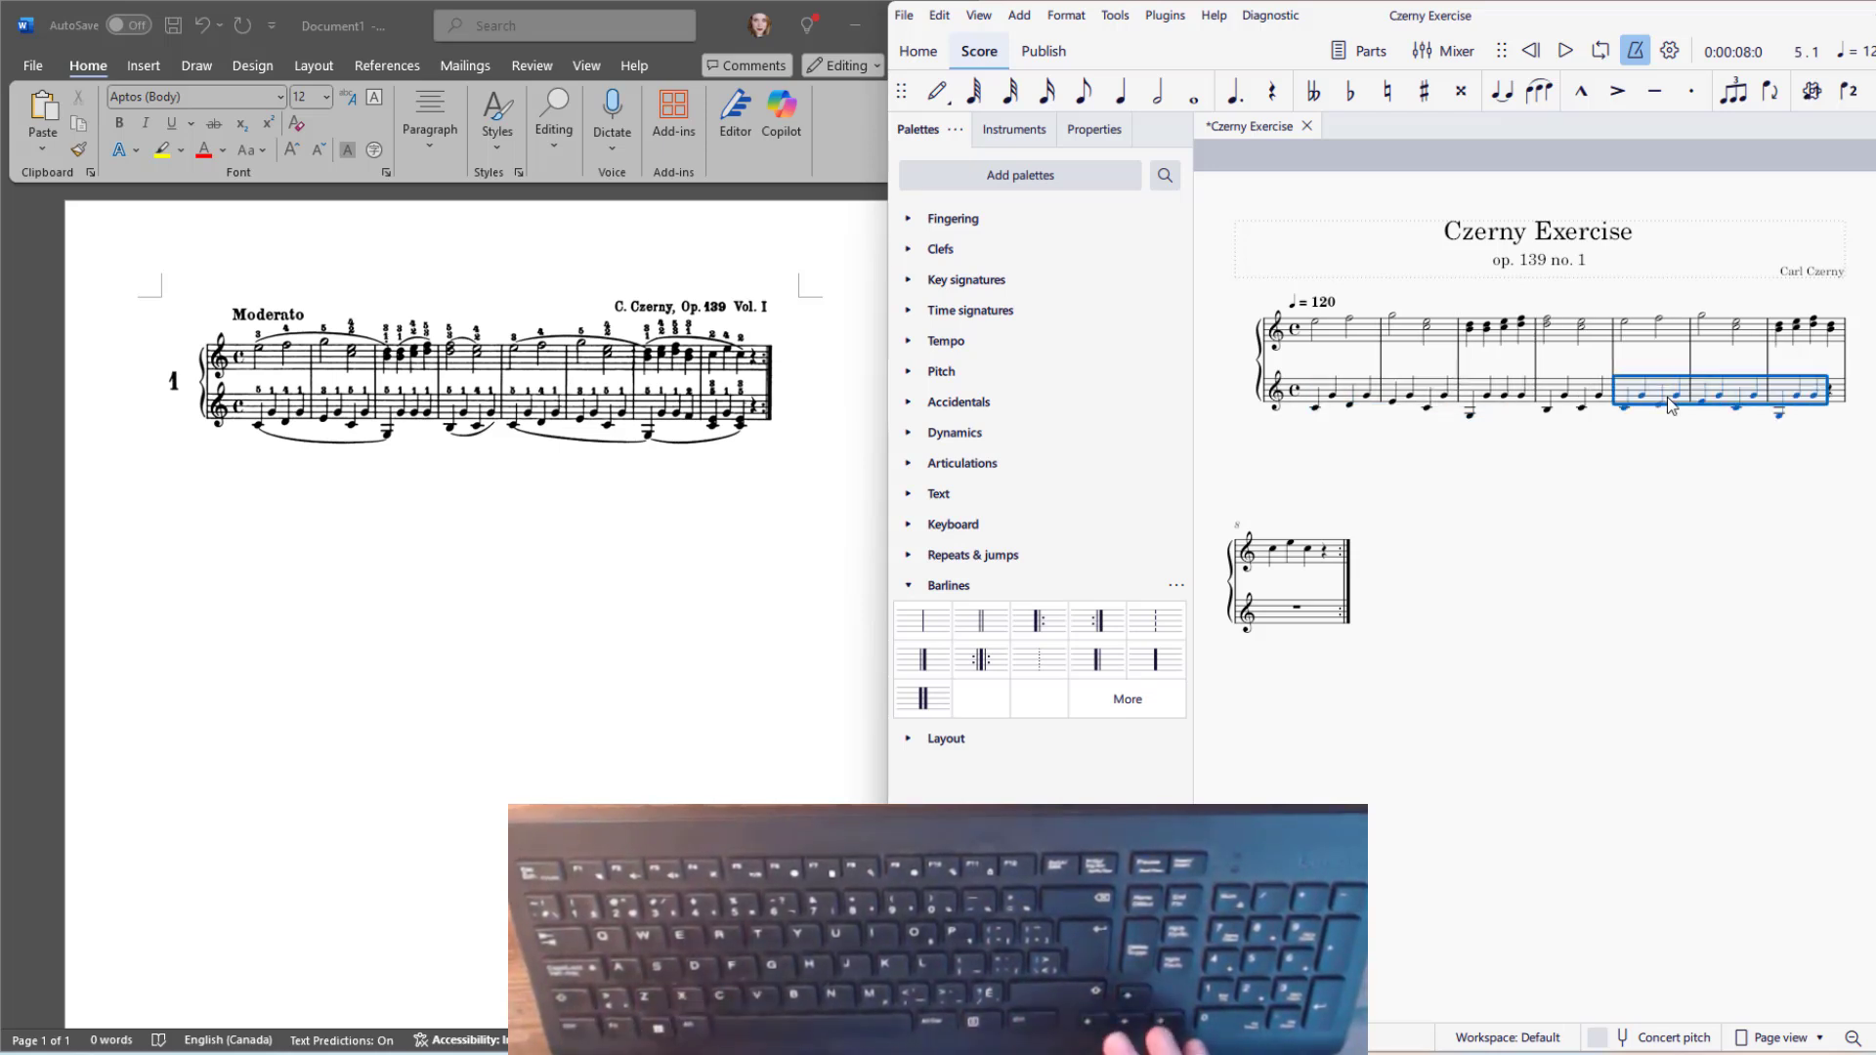
Fill beat 4 of the lower staff's seventh measure with a quarter-note F
left_click(1832, 392)
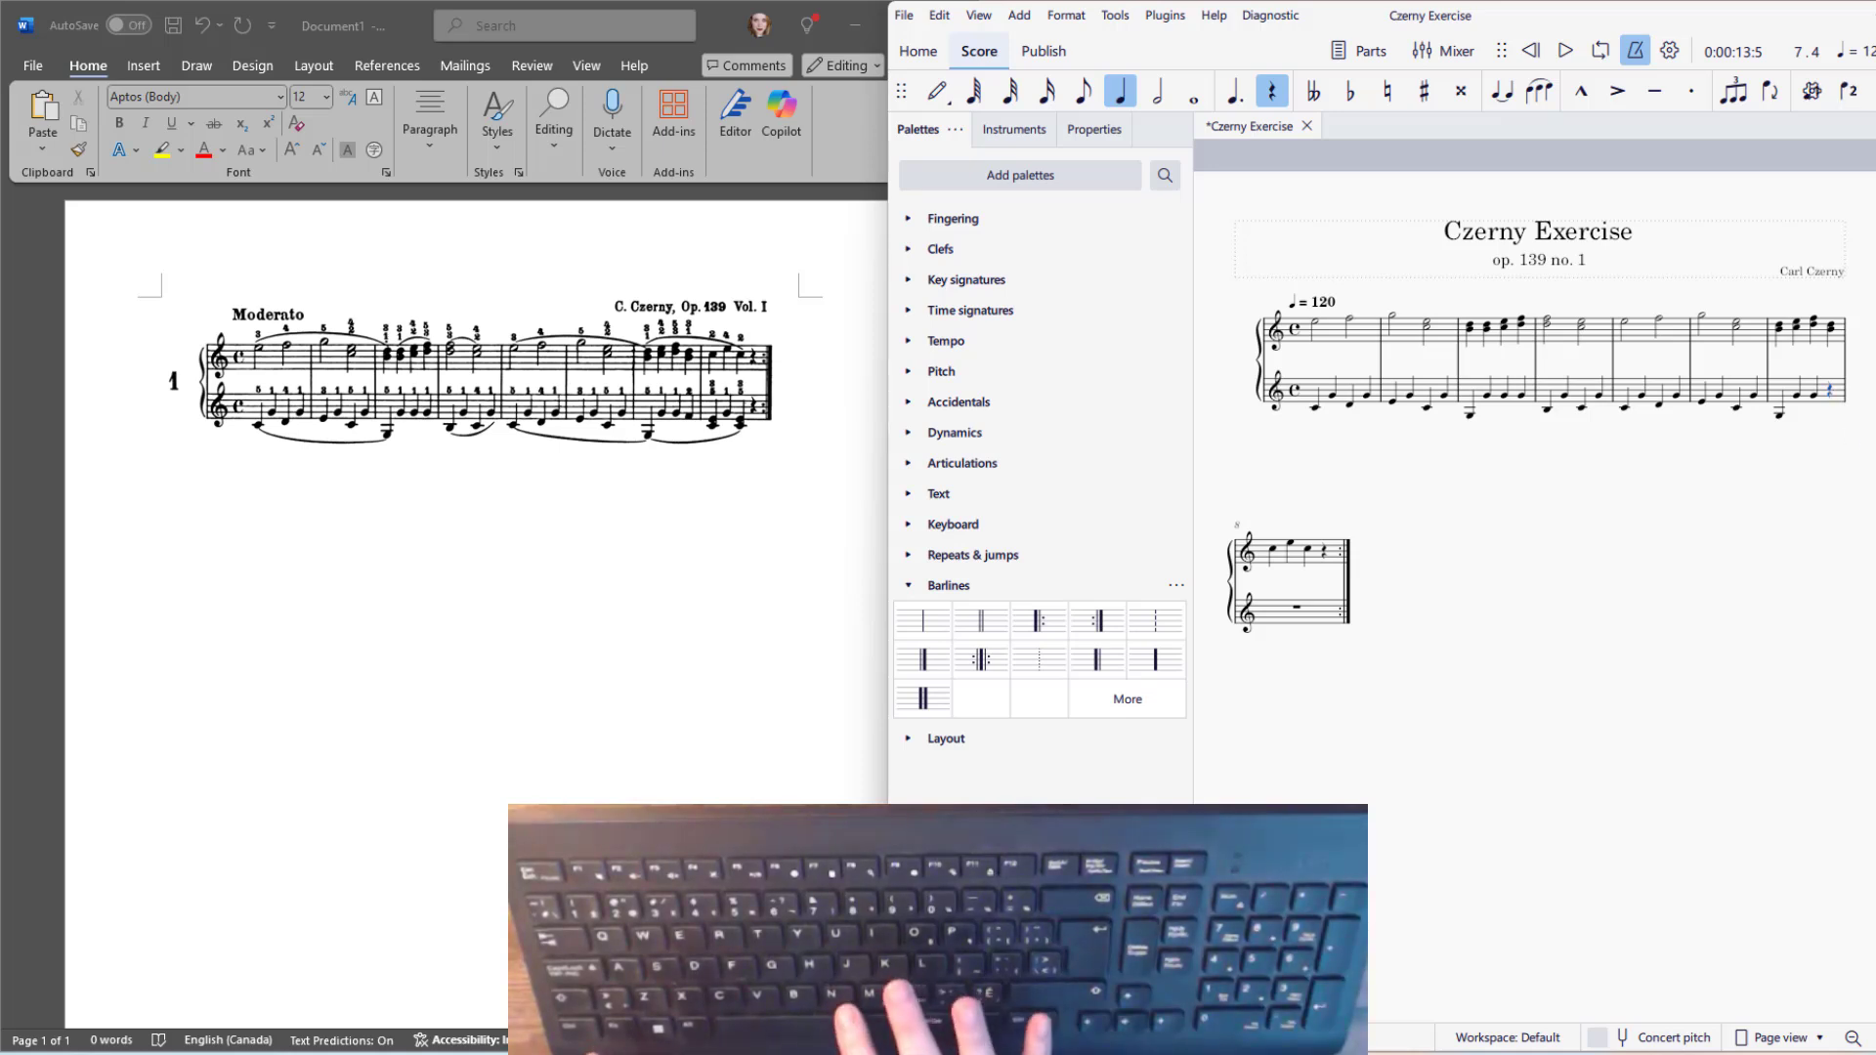
key("n")
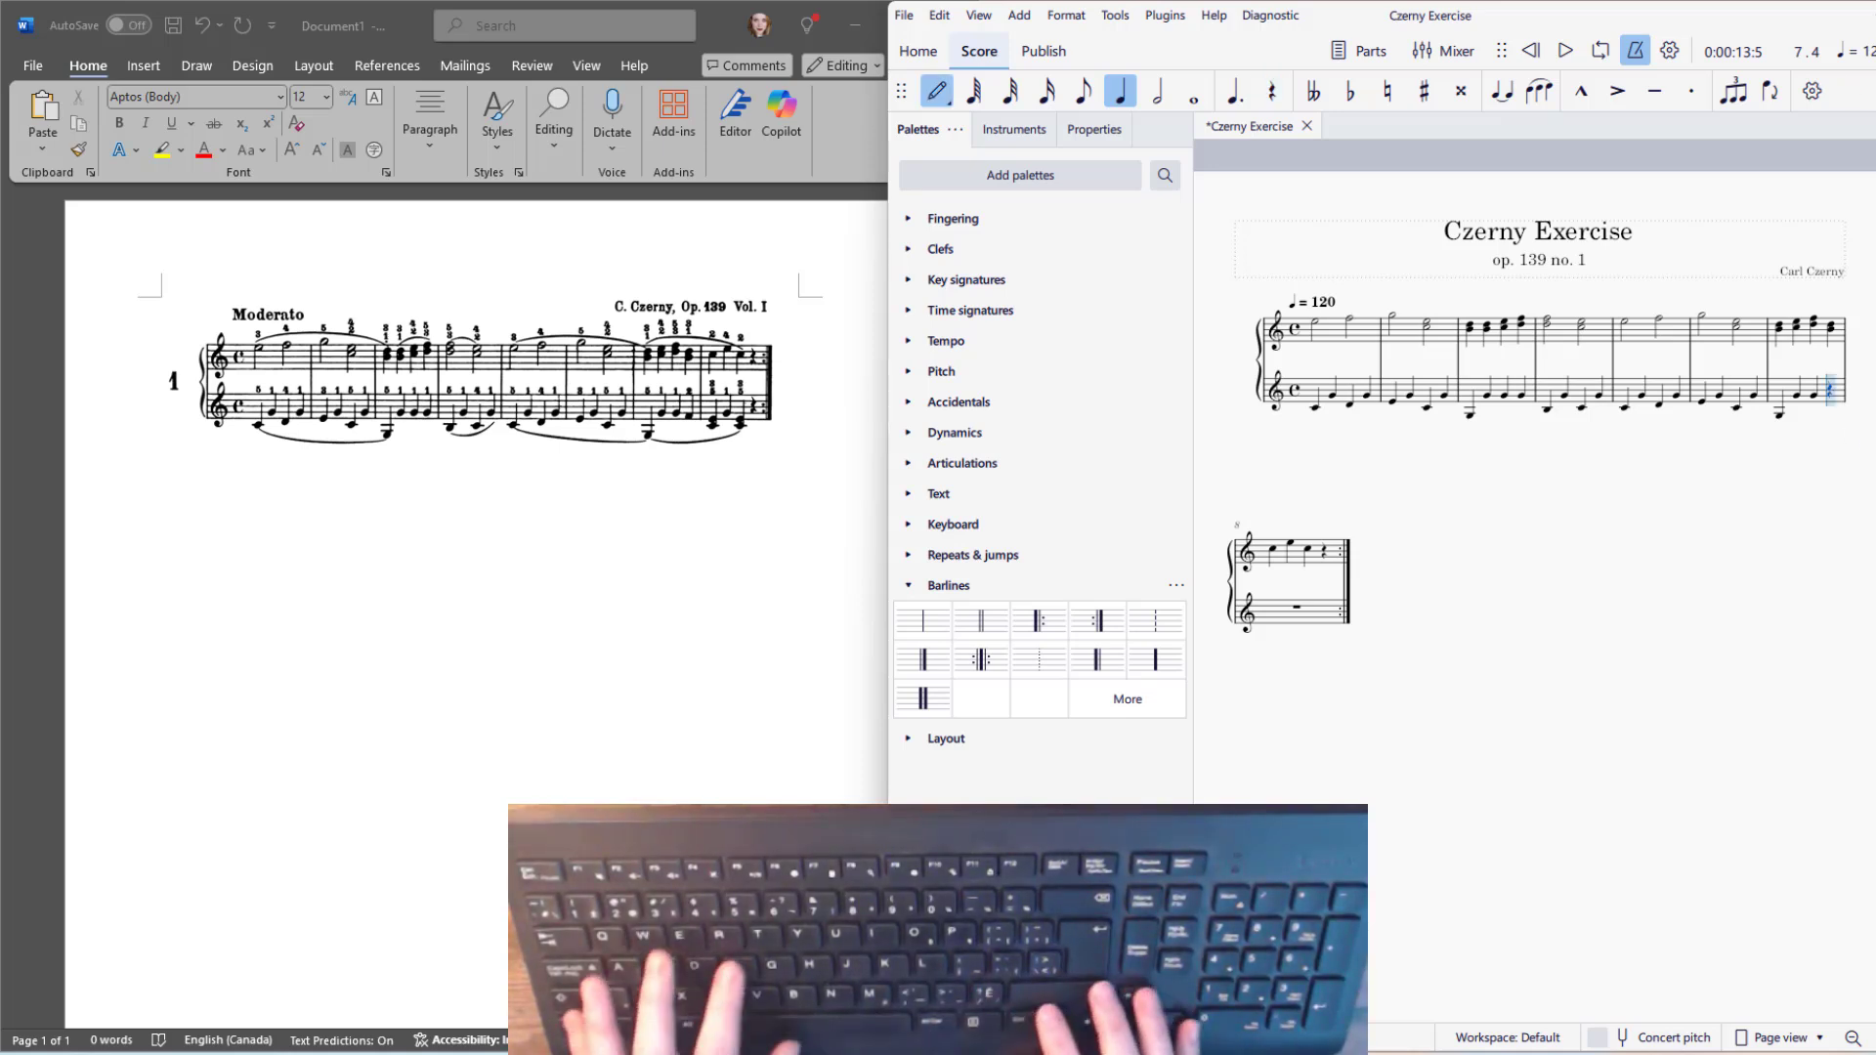
key("f")
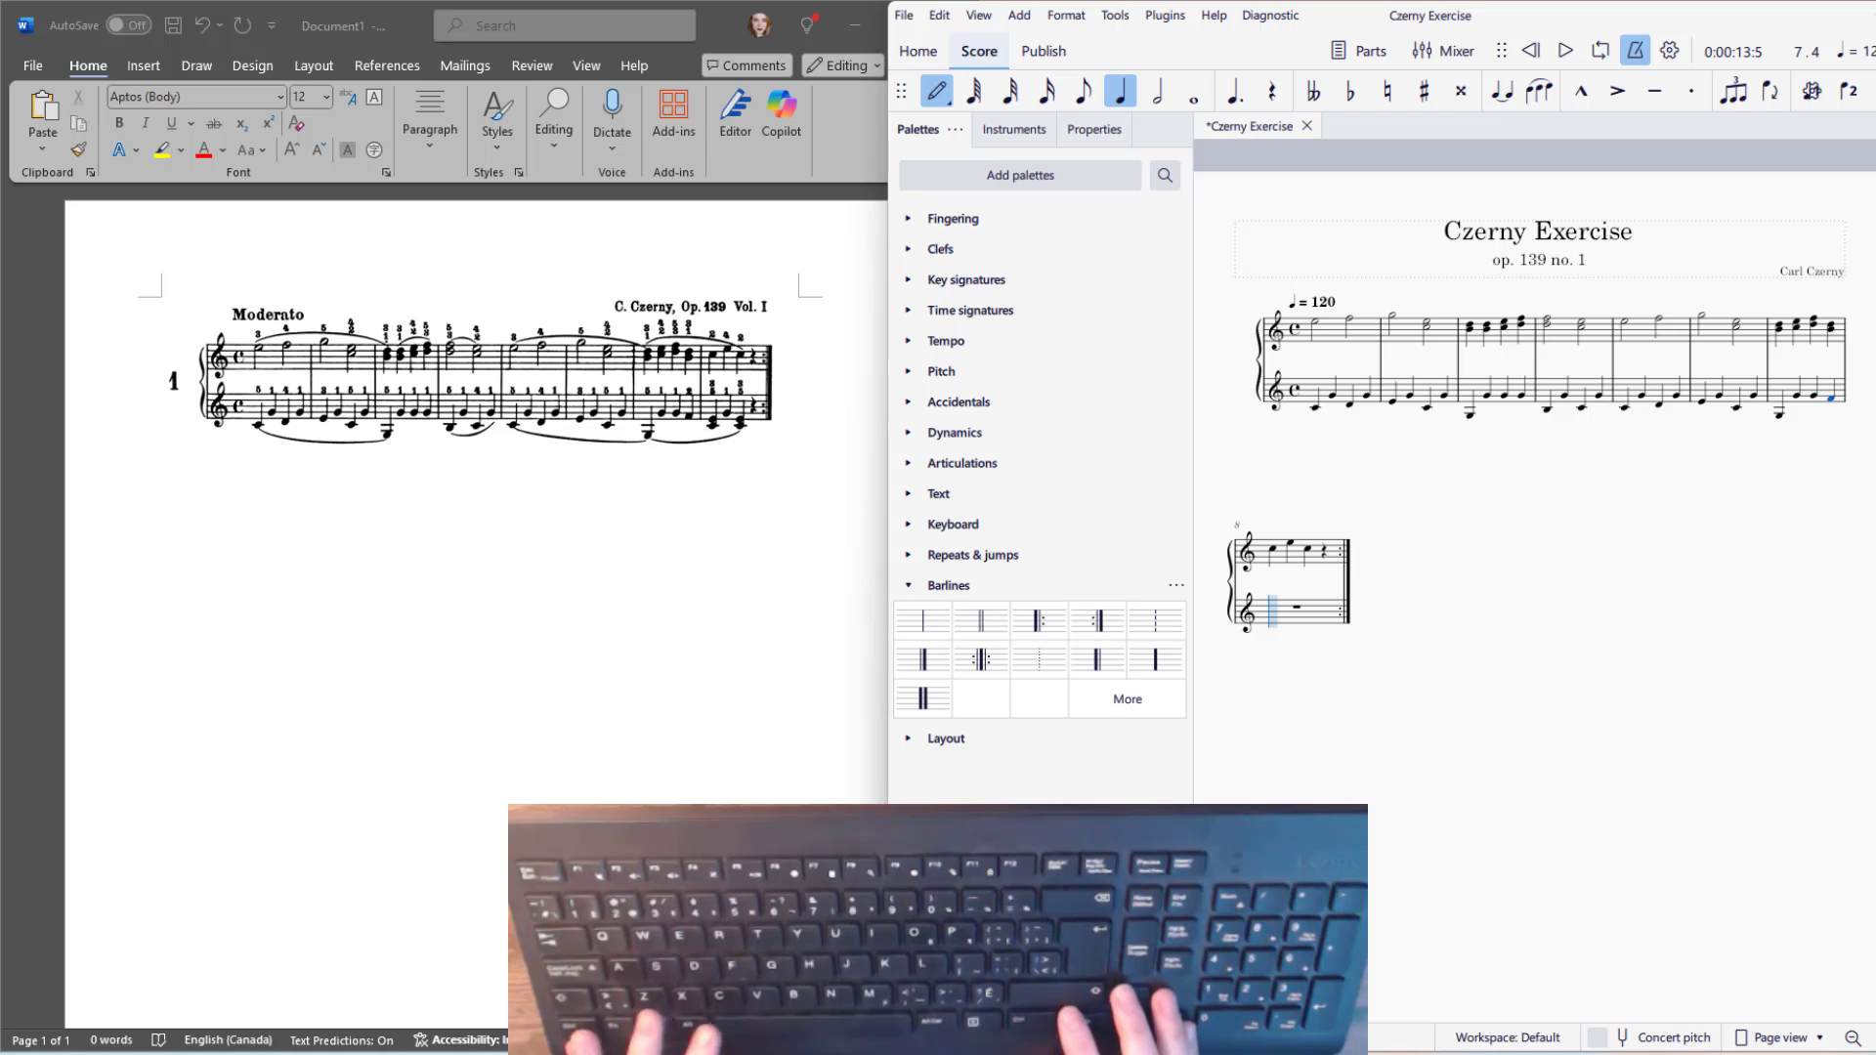
Enter quarter notes in the lower staff's eighth measure: dyad C–E, G and dyad C–E, leaving the last beat as a rest
key("c")
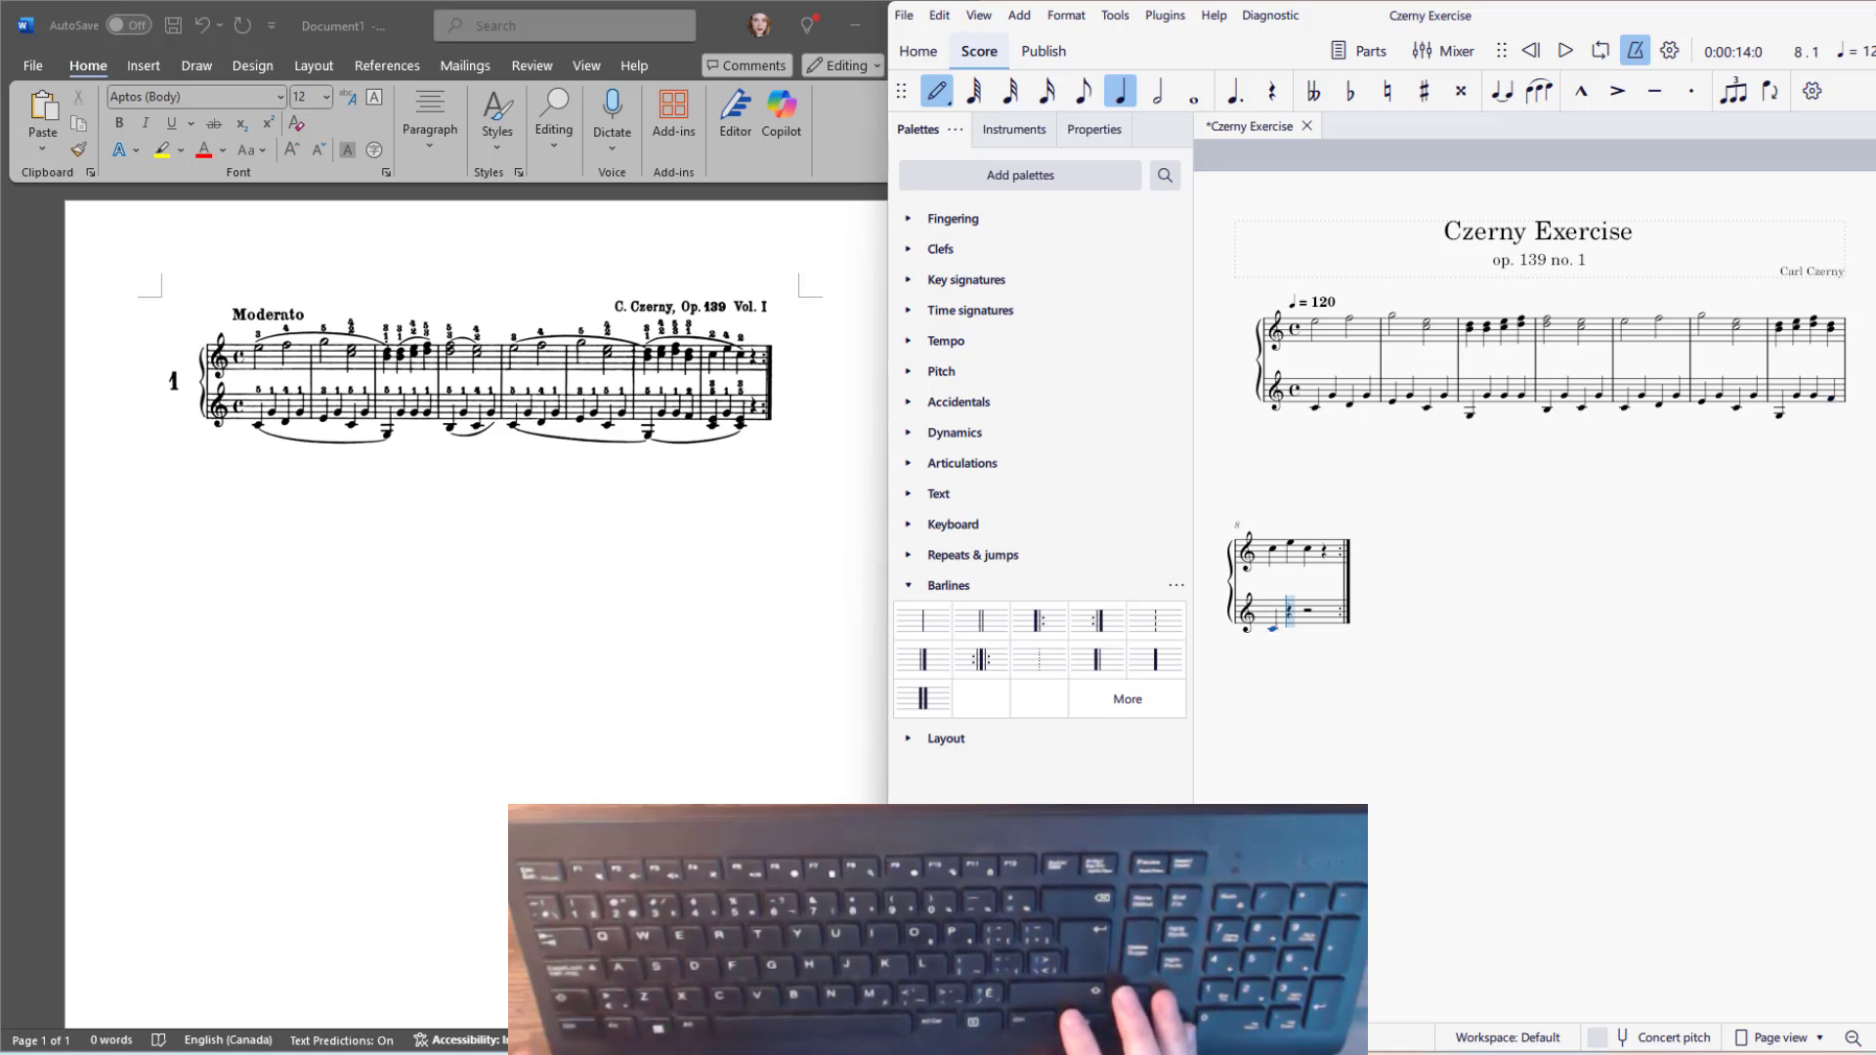
key("shift+e")
key("g")
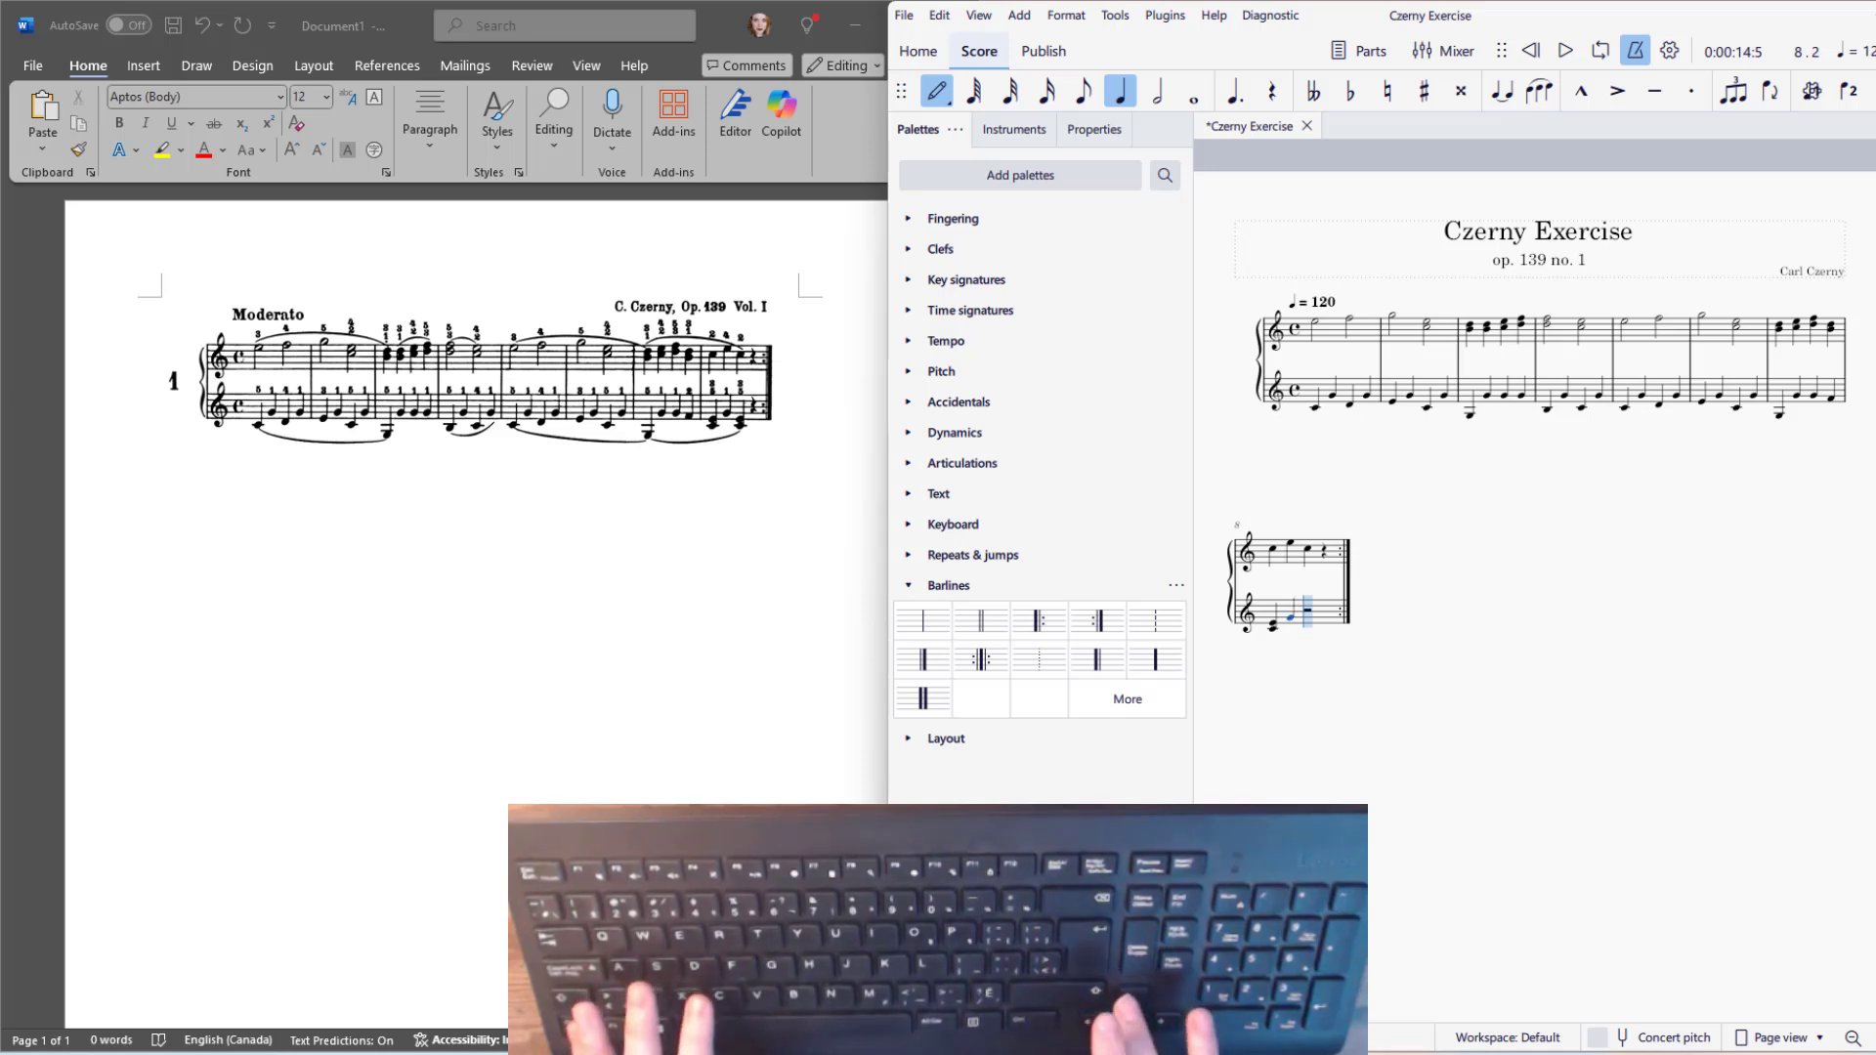
key("ctrl+Up")
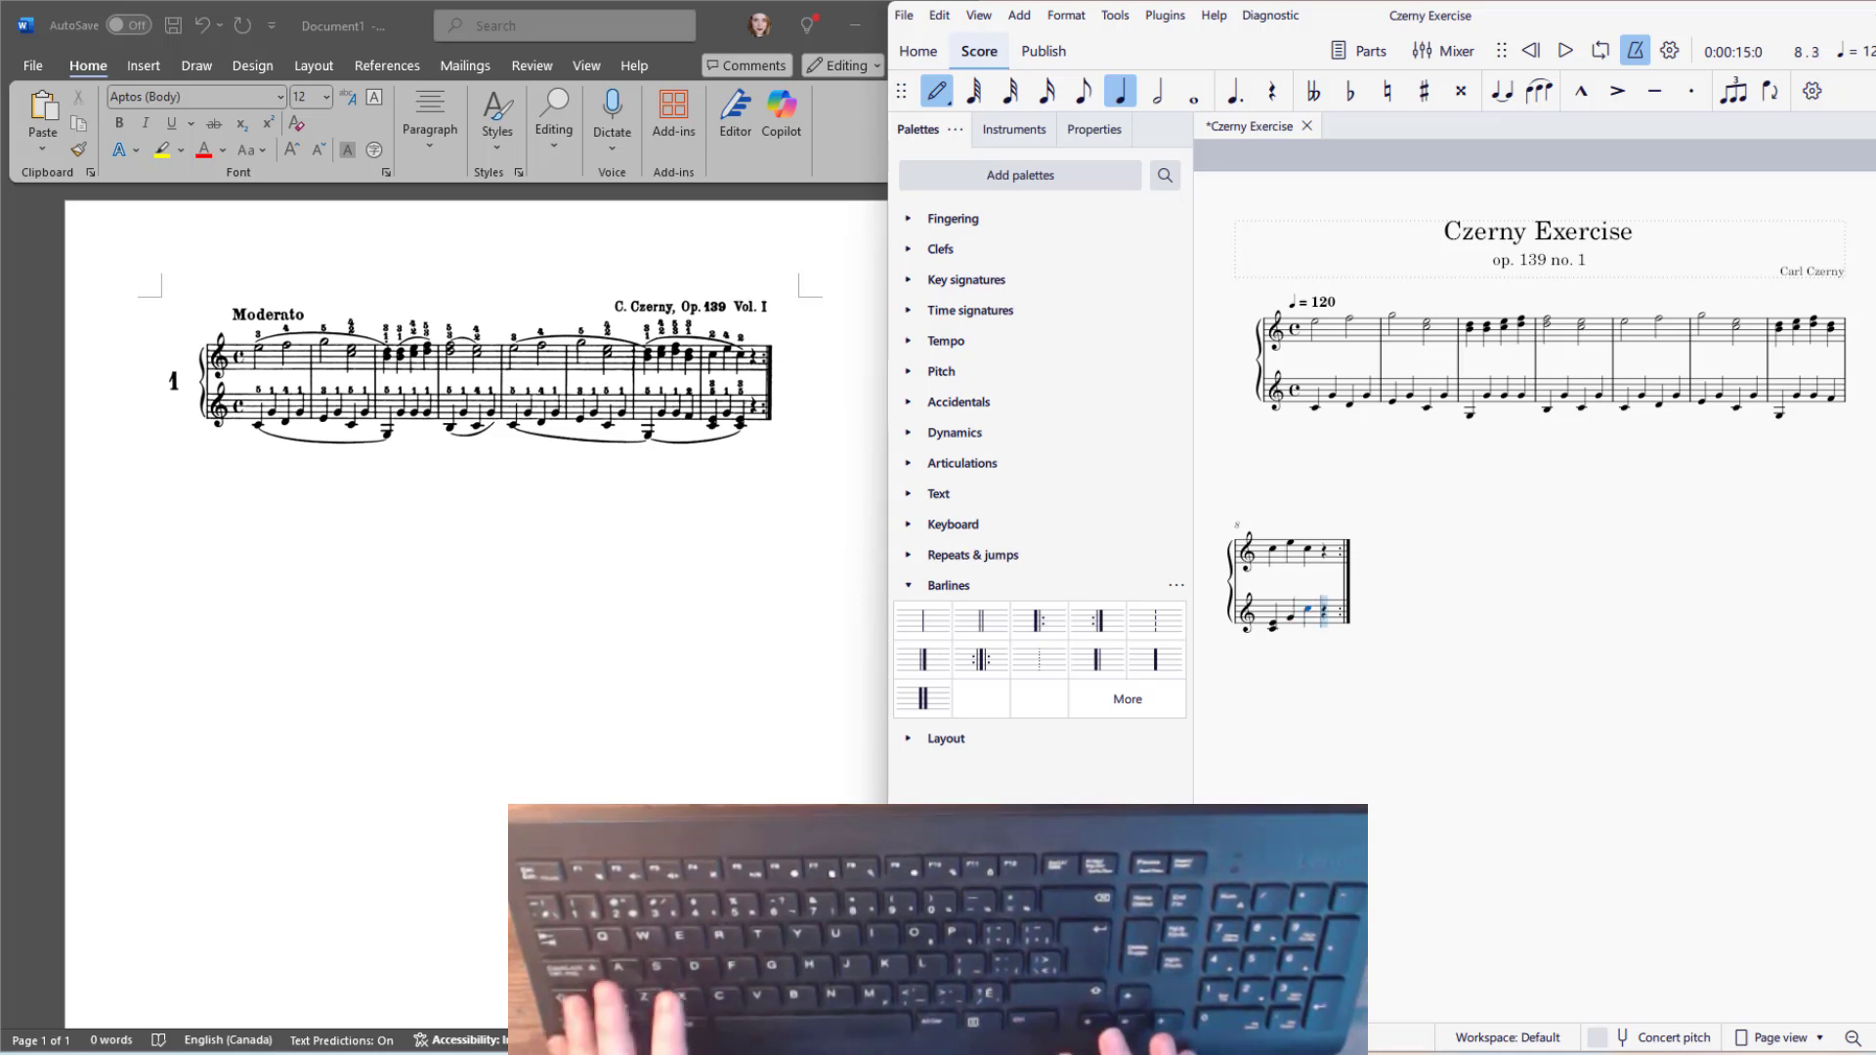
key("c")
key("Escape")
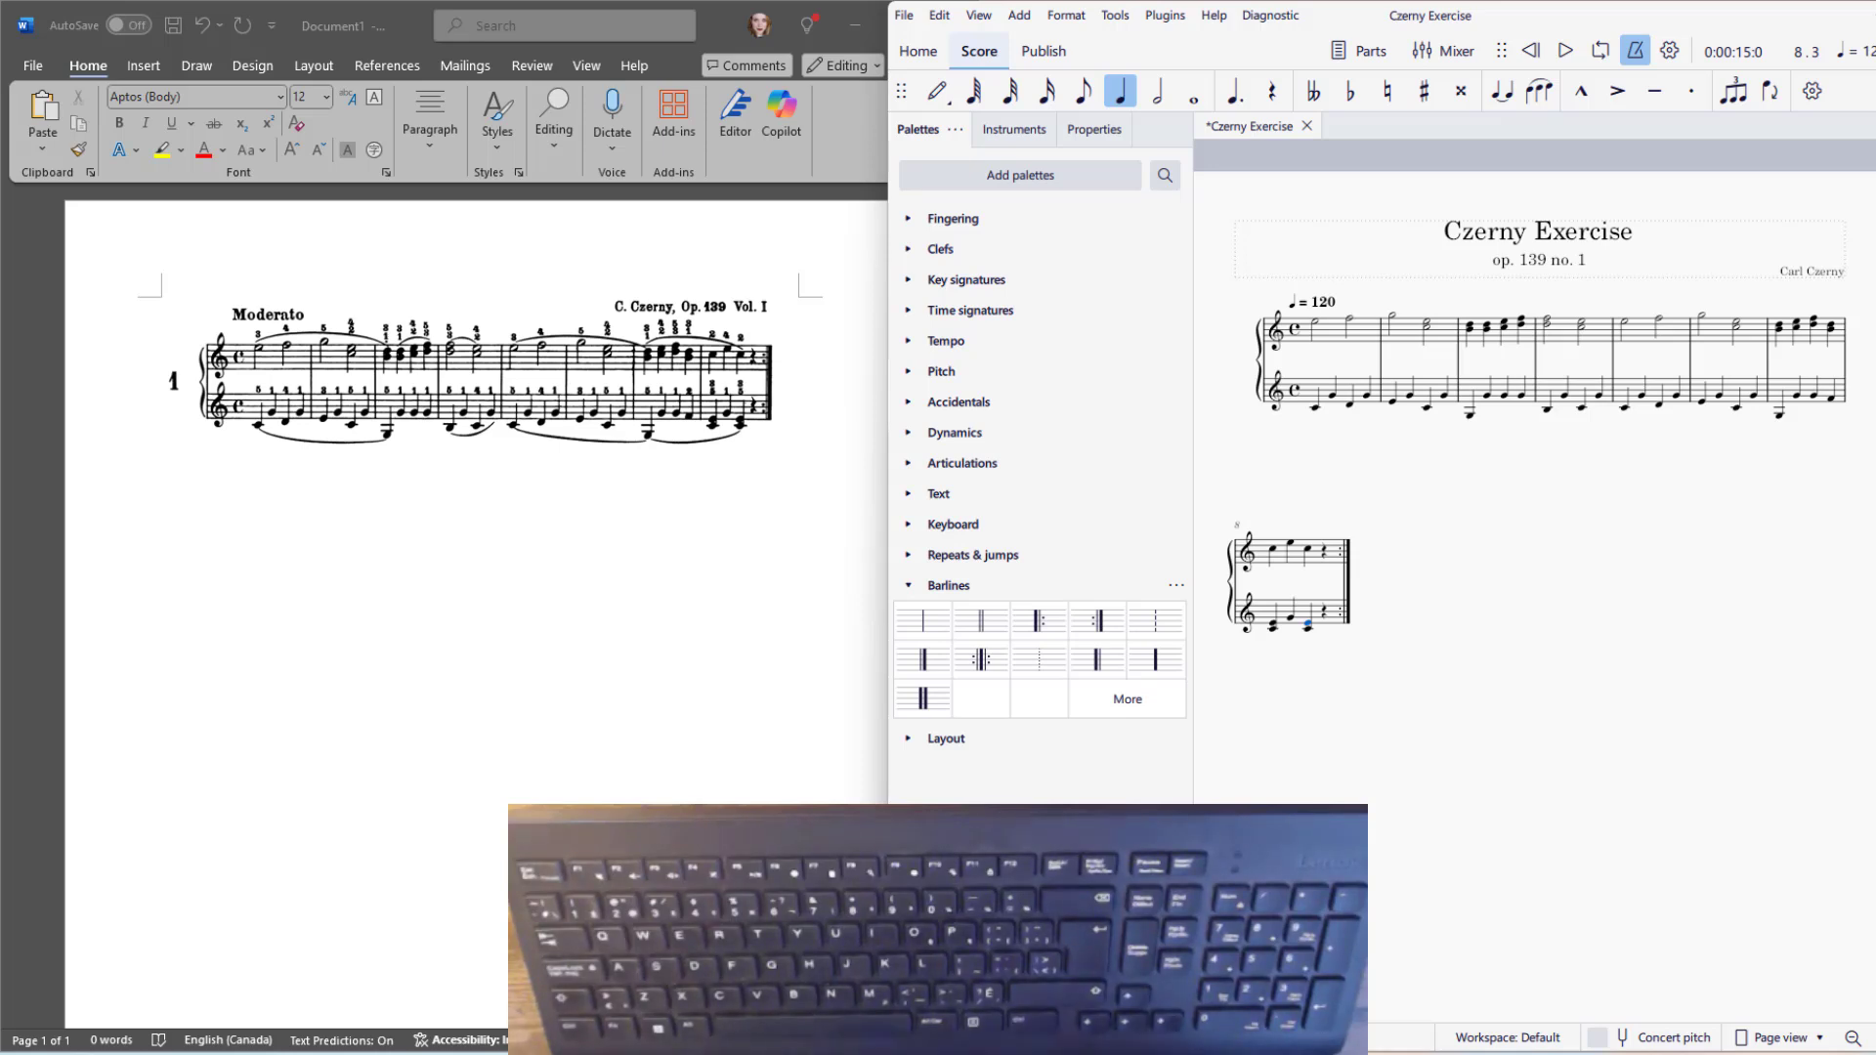
Add a Moderato tempo marking above the start of the first measure
left_click(908, 586)
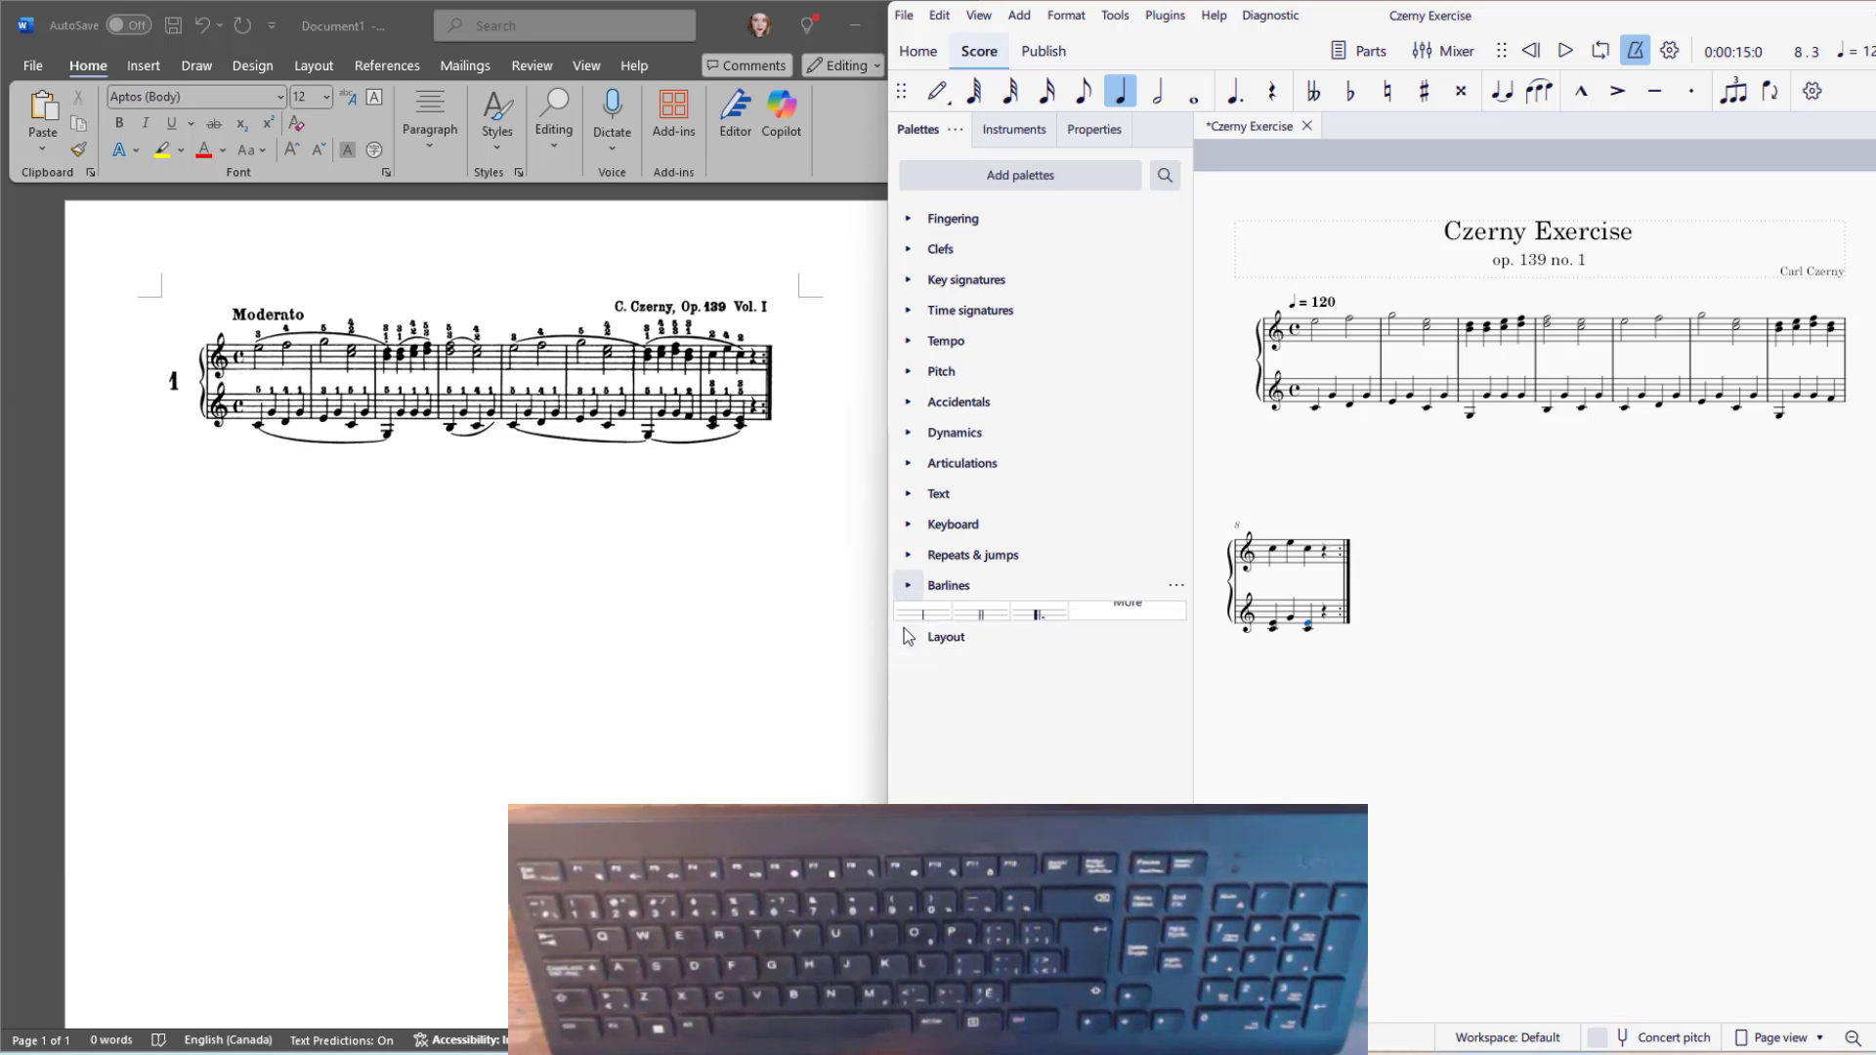
left_click(1327, 303)
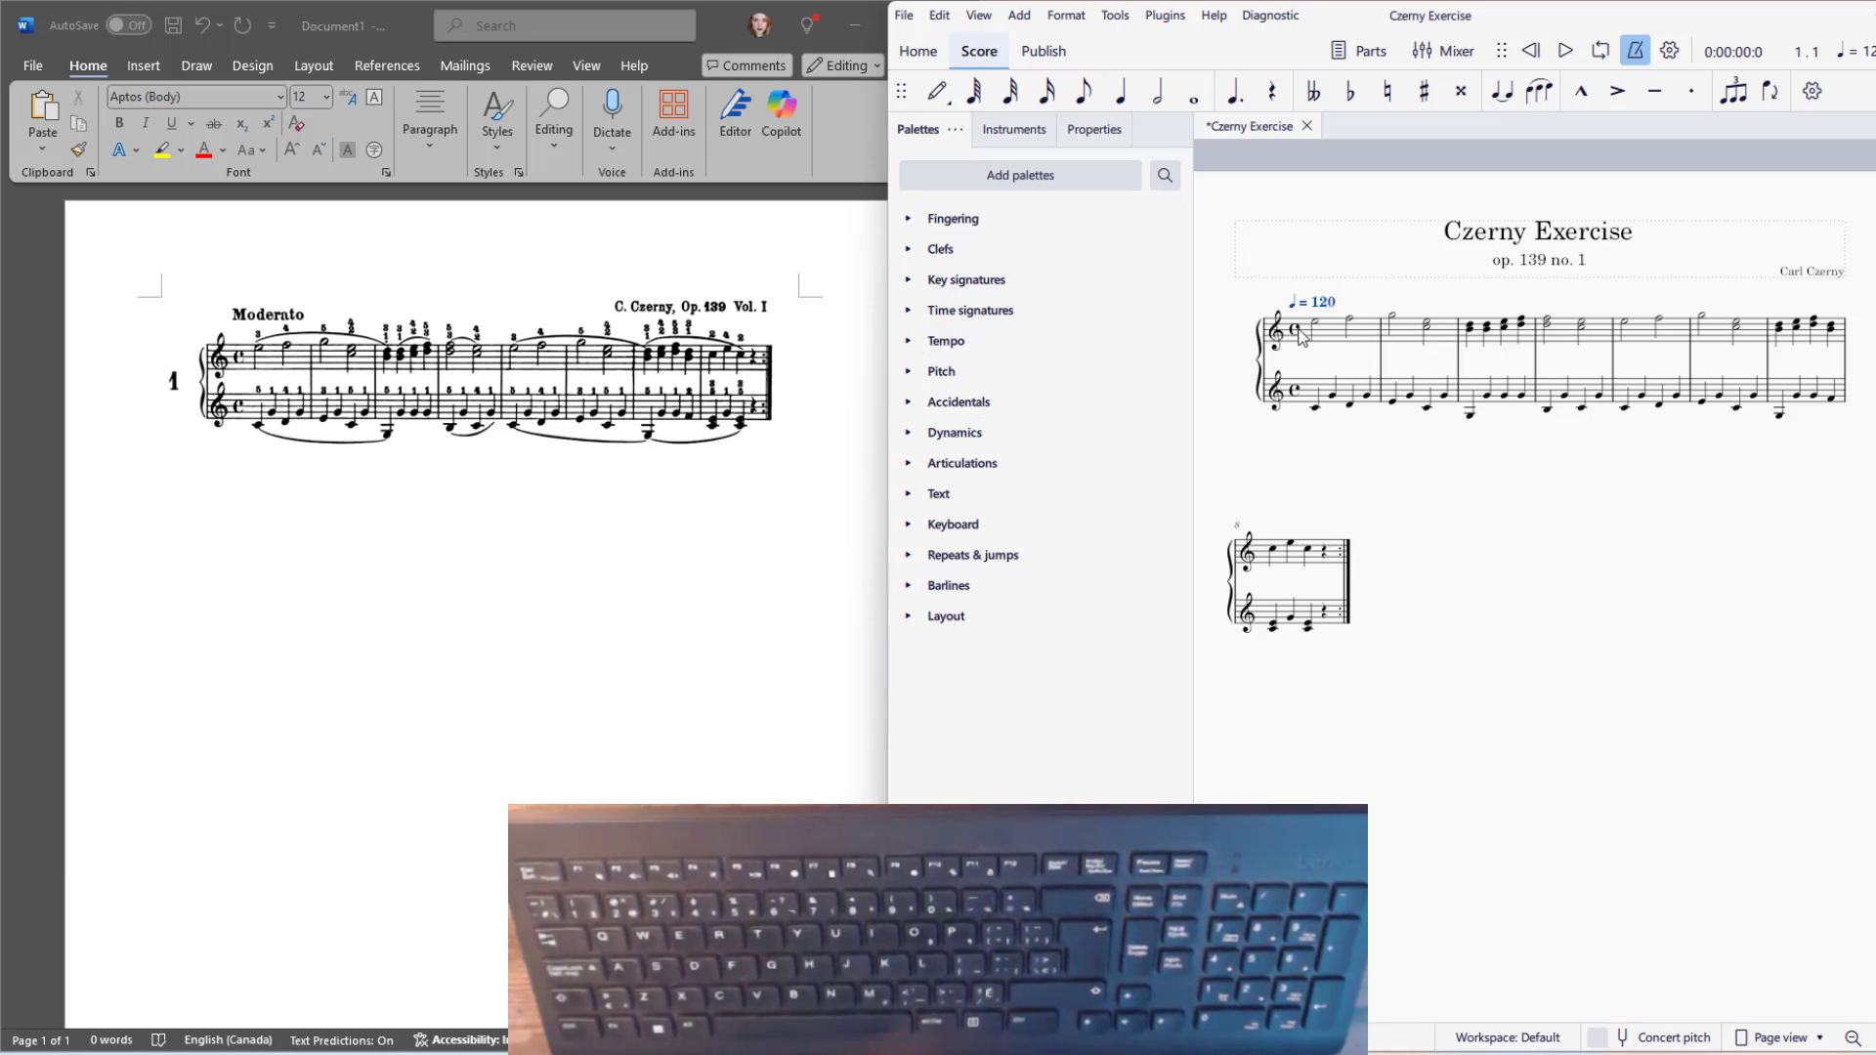
left_click(908, 342)
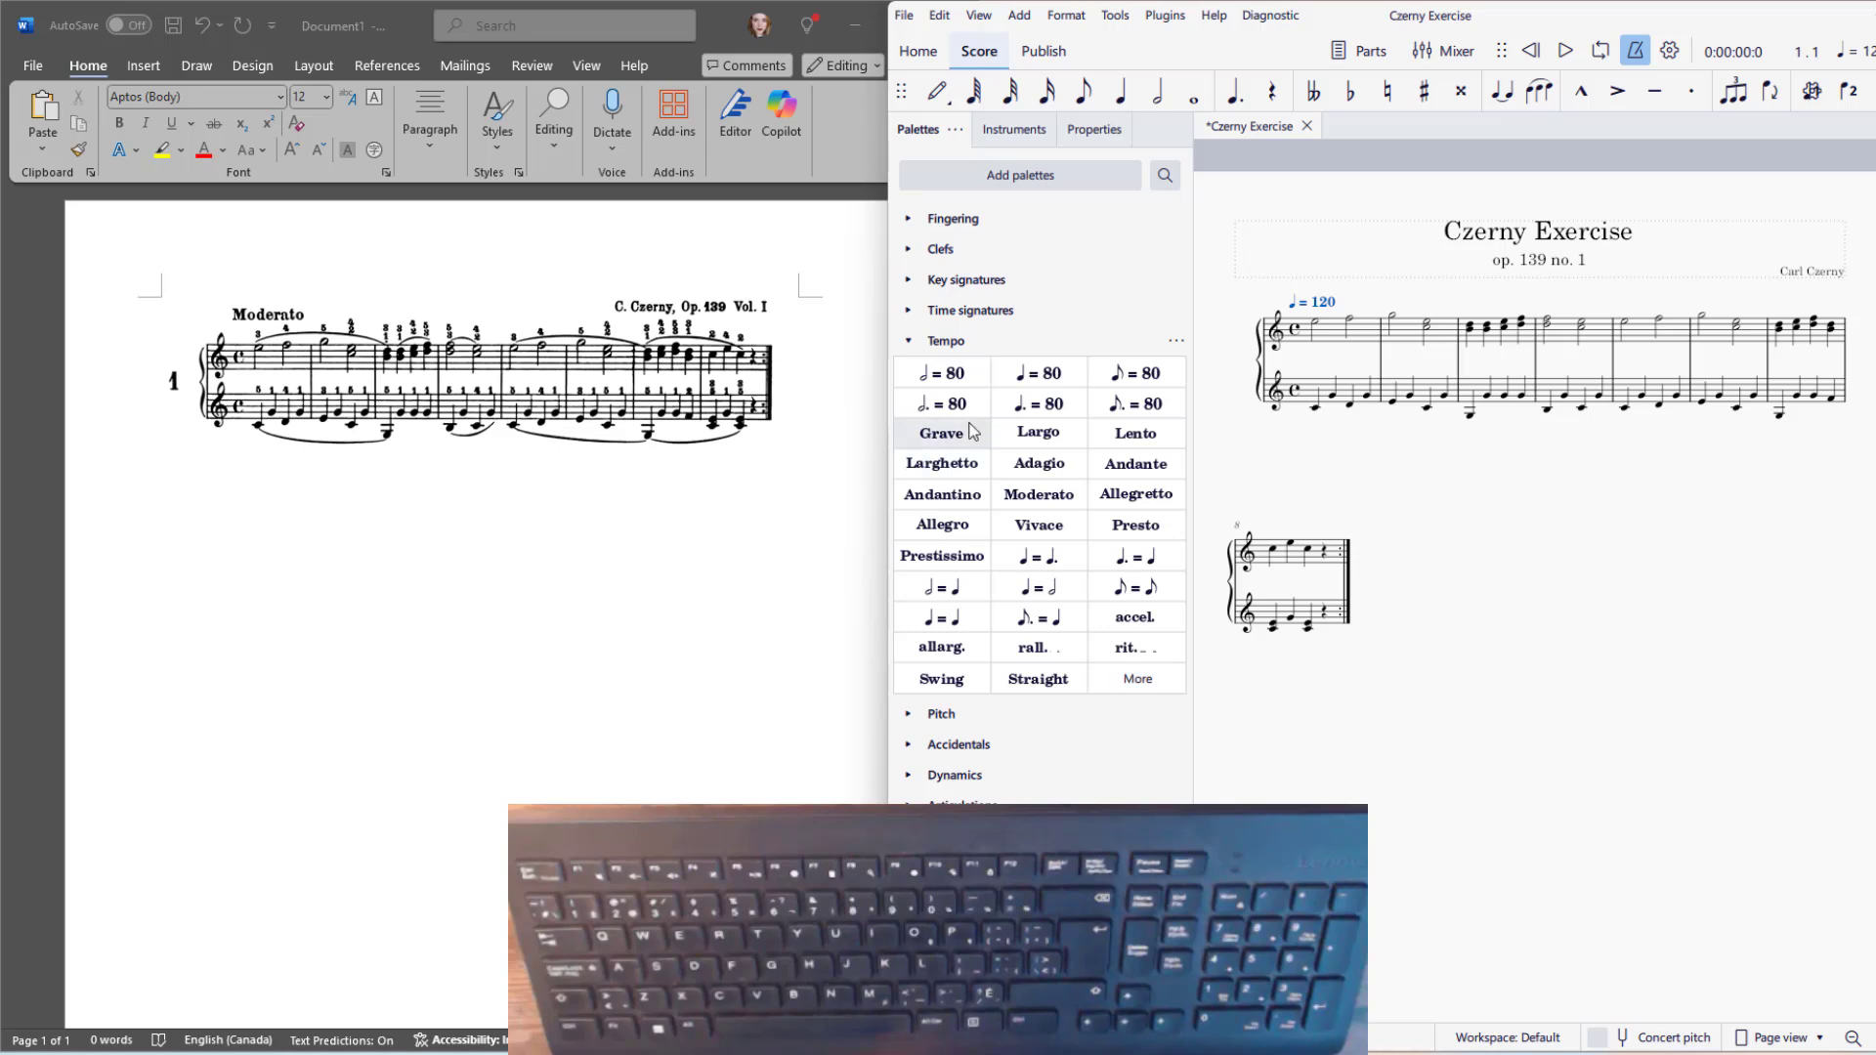
left_click_drag(1039, 496, 1318, 315)
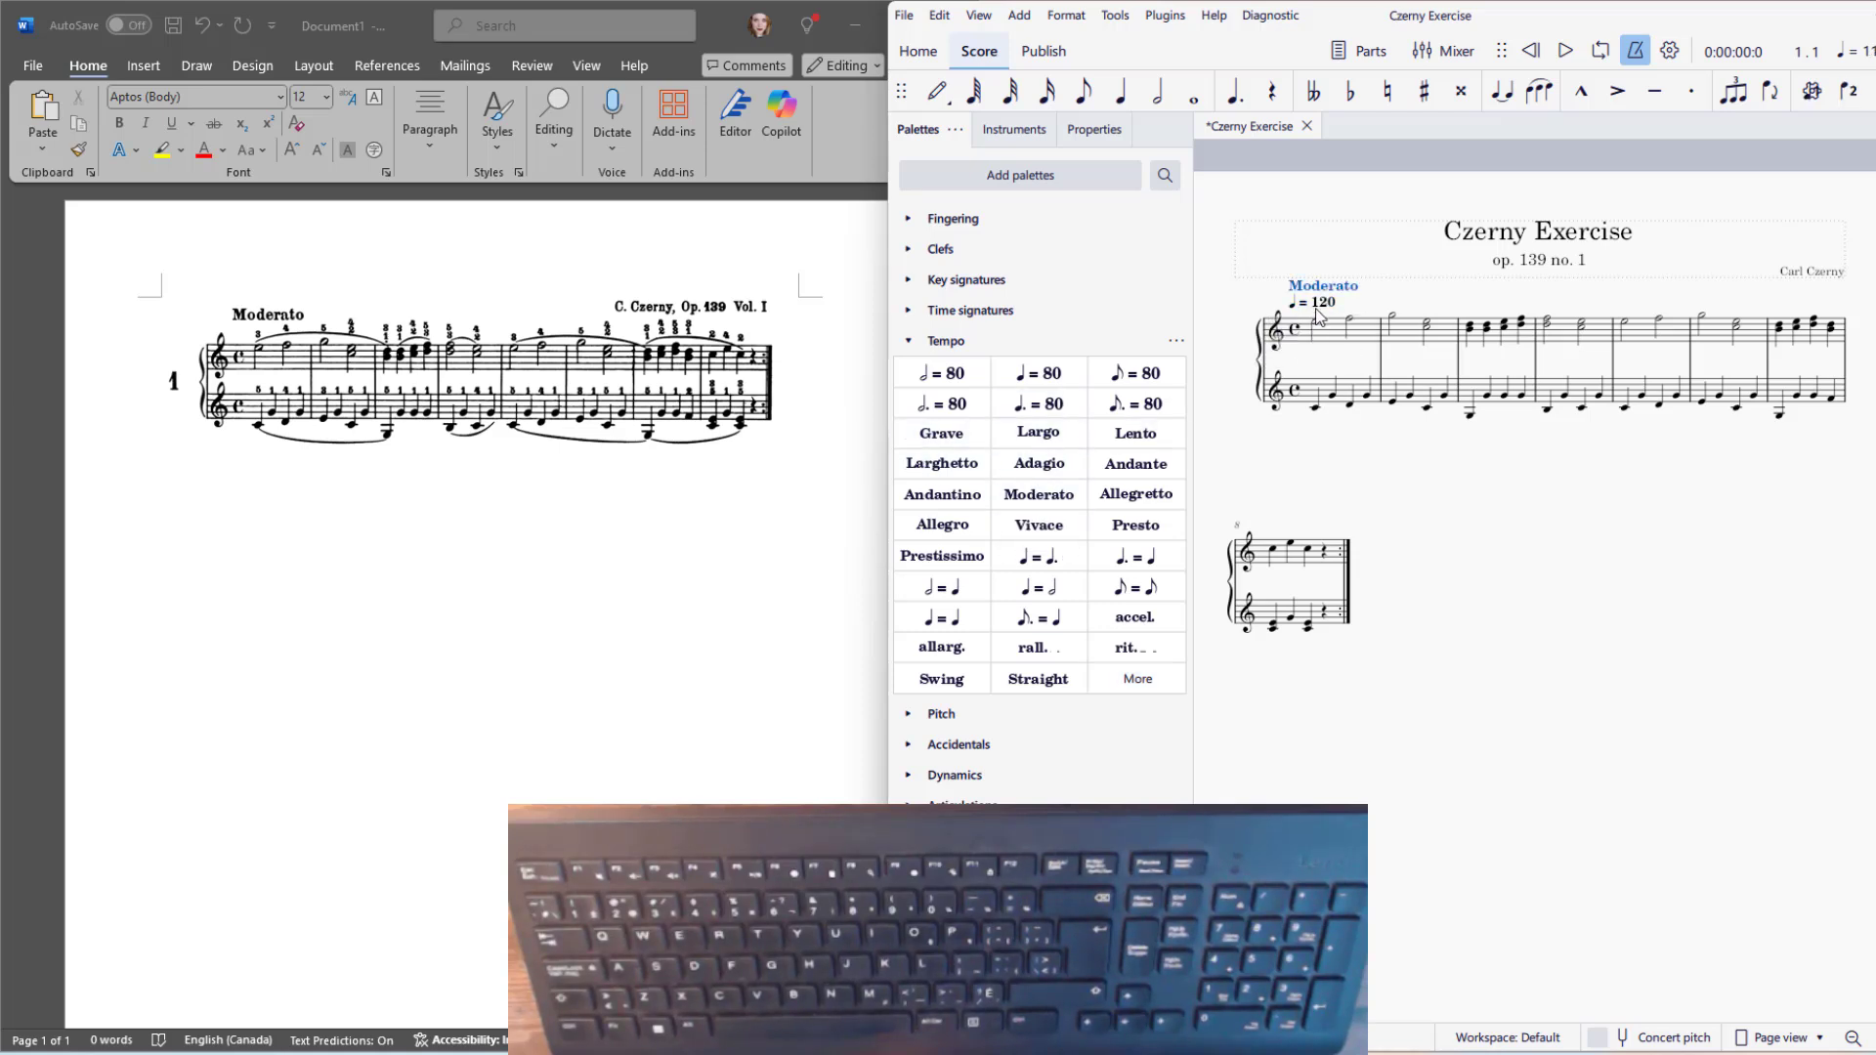
Change the metronome mark above the first measure to quarter note = 20
double_click(1319, 308)
key("BackSpace")
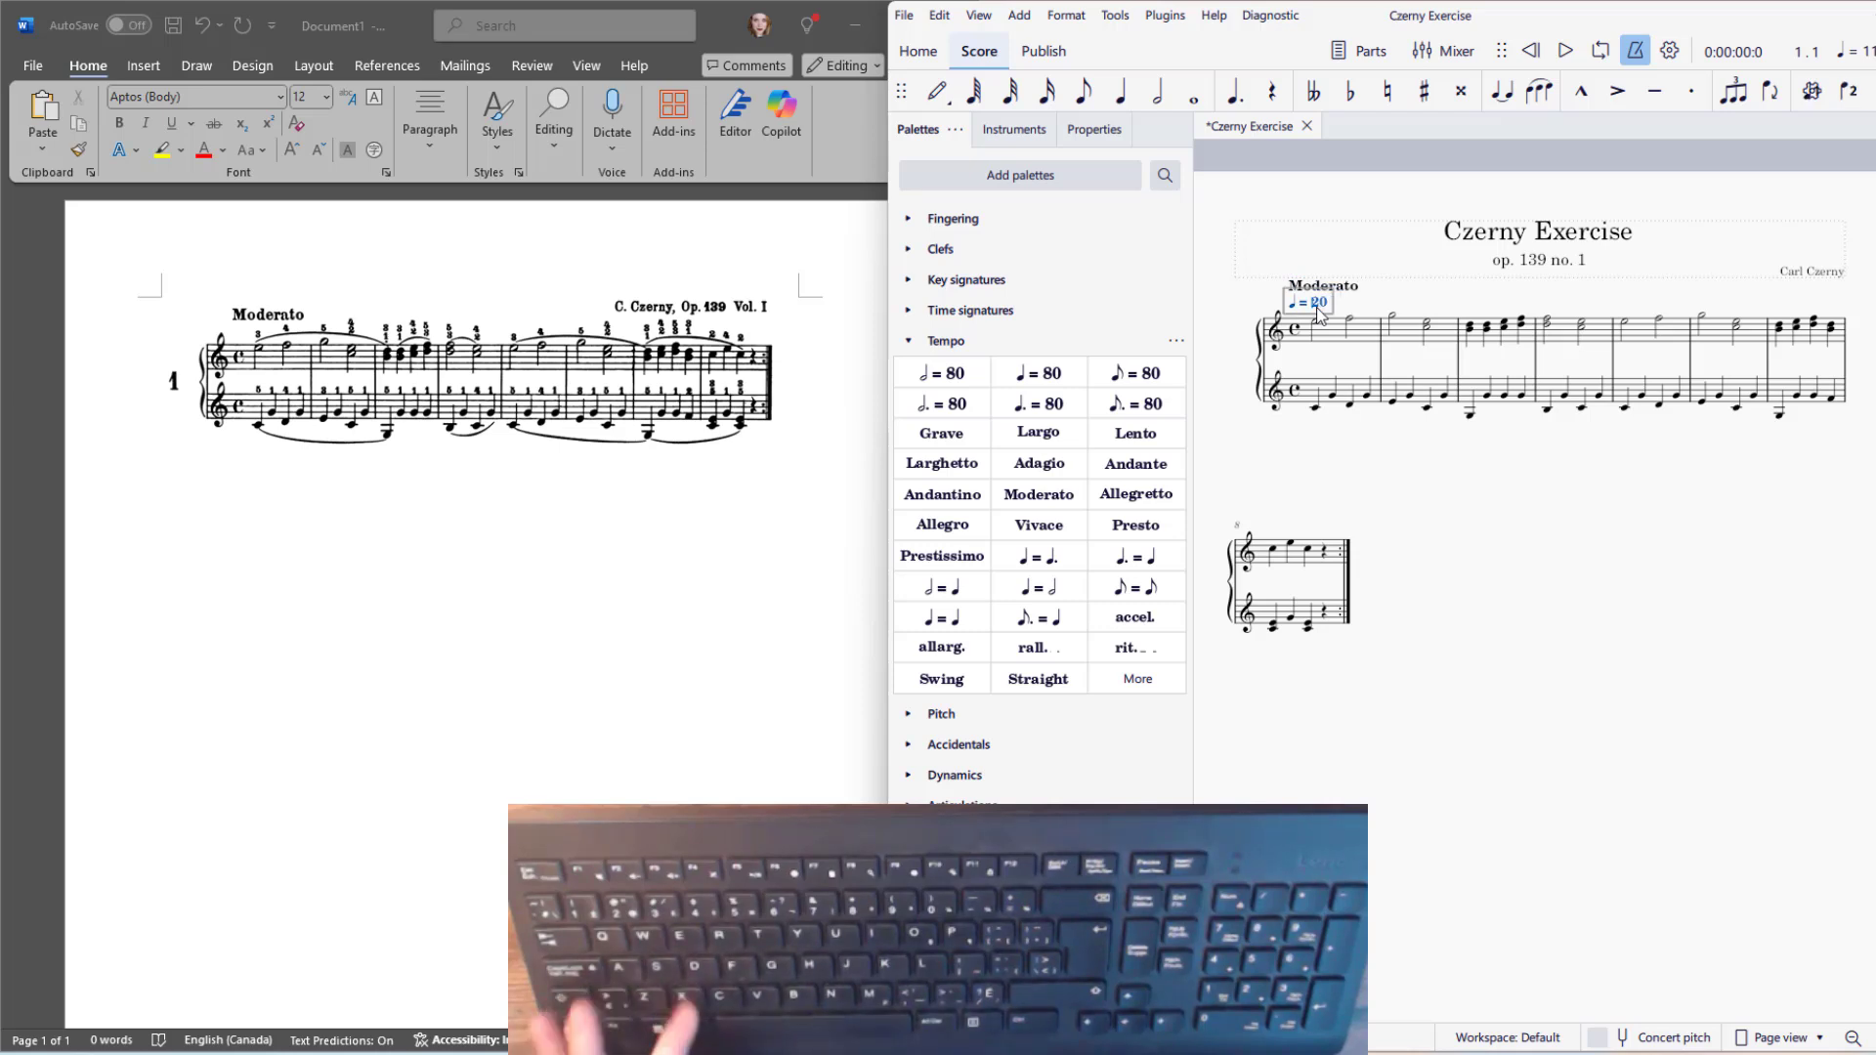
left_click(1365, 298)
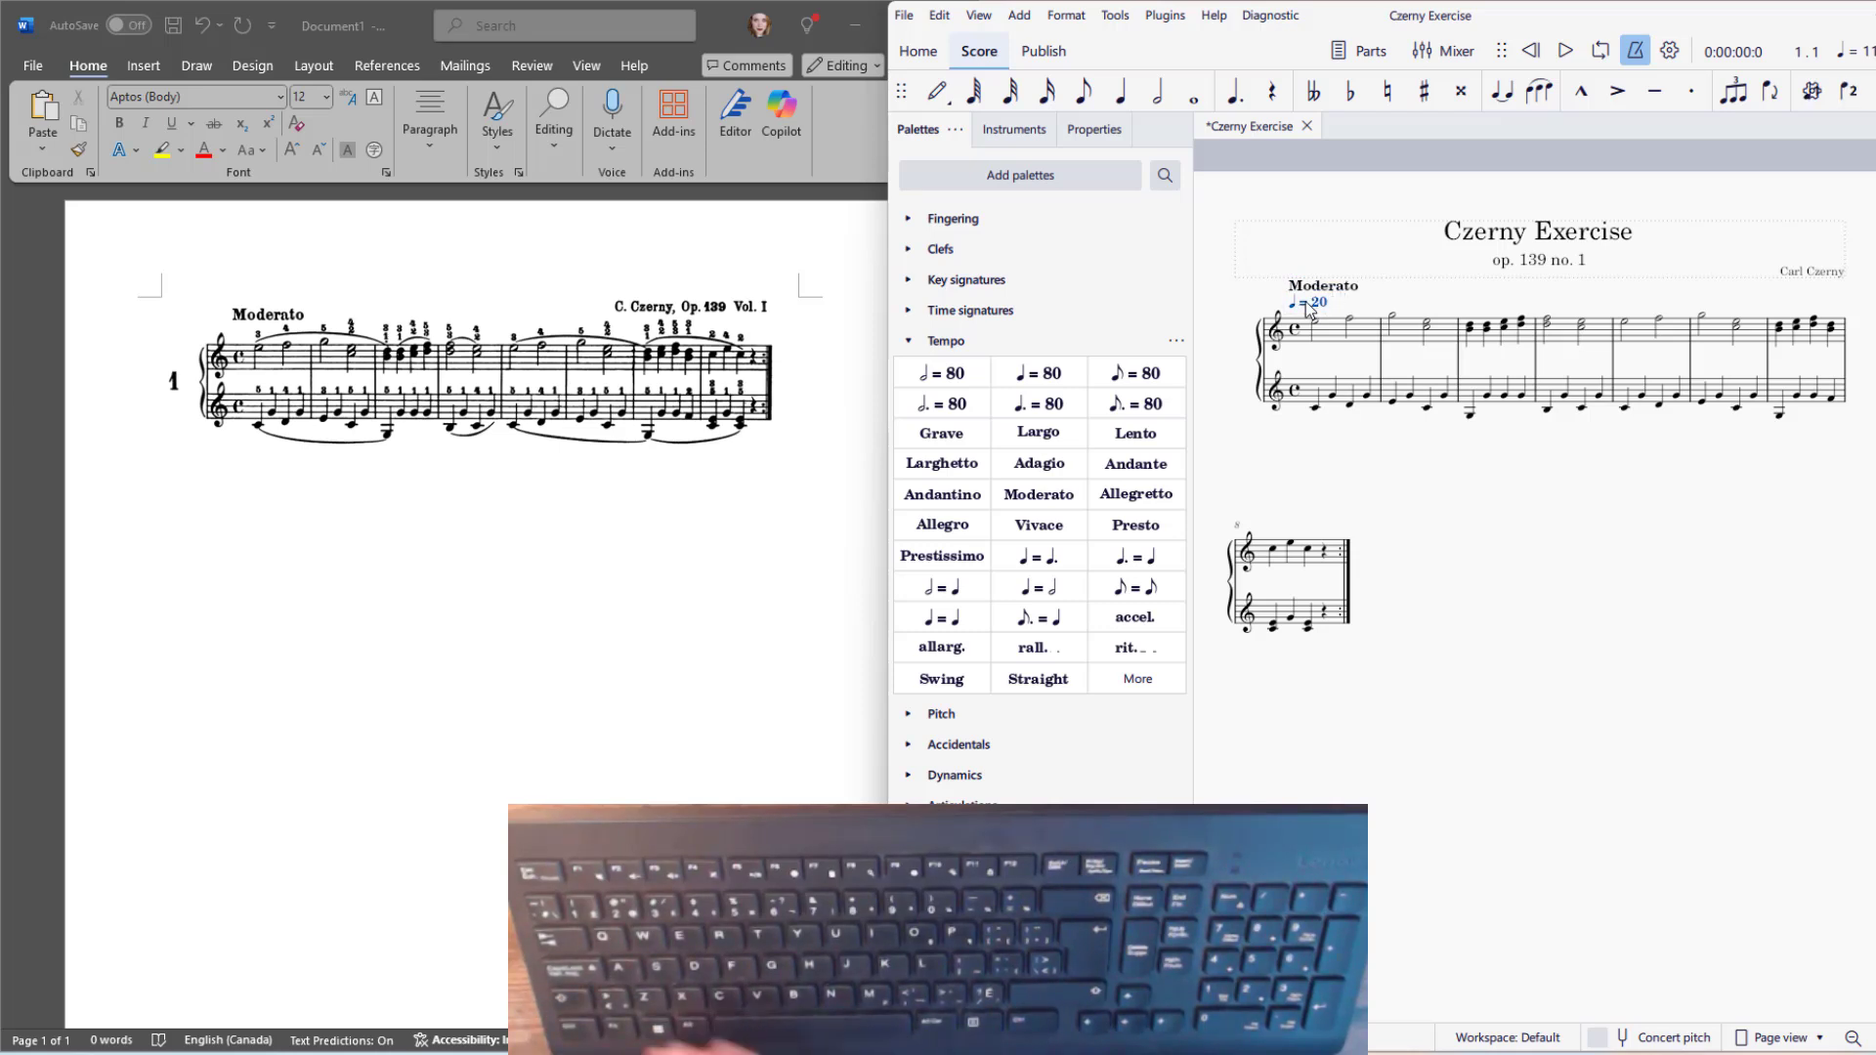
Delete the metronome mark above the first measure and play back the opening from the first upper-staff note
key("Delete")
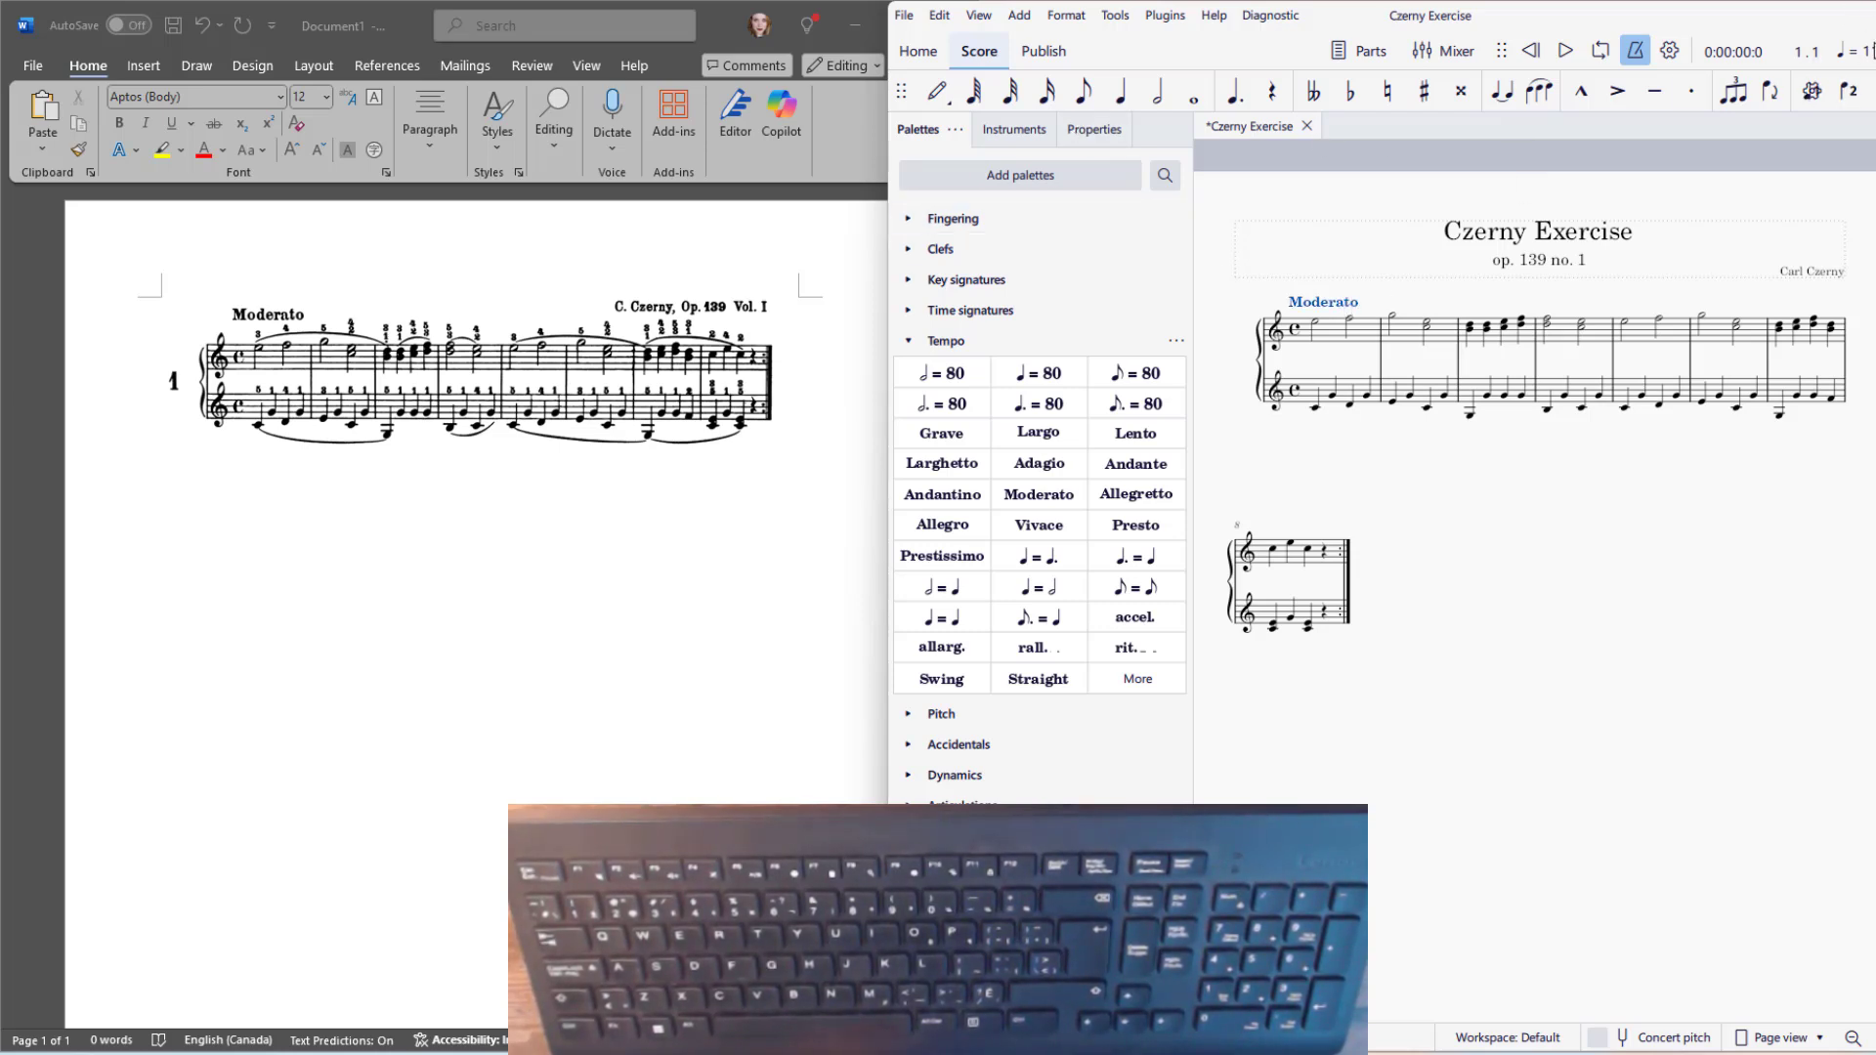
left_click(1319, 329)
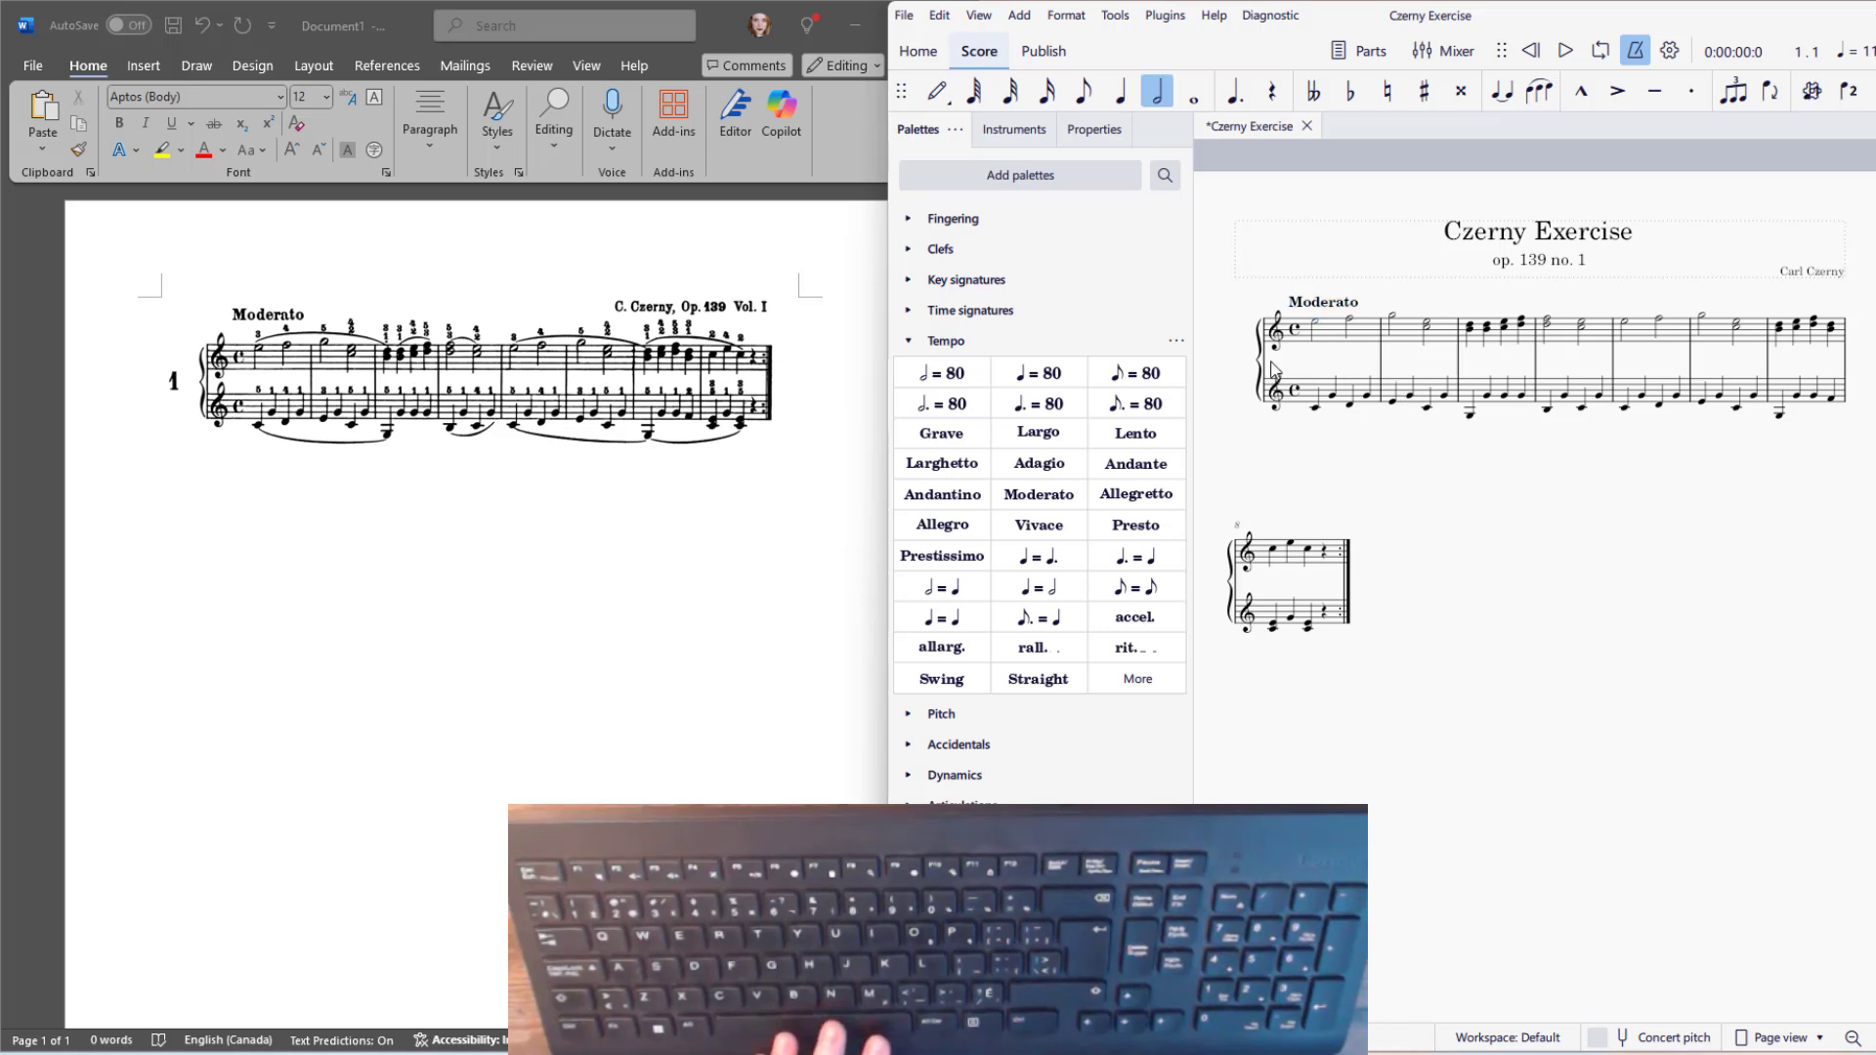
key("space")
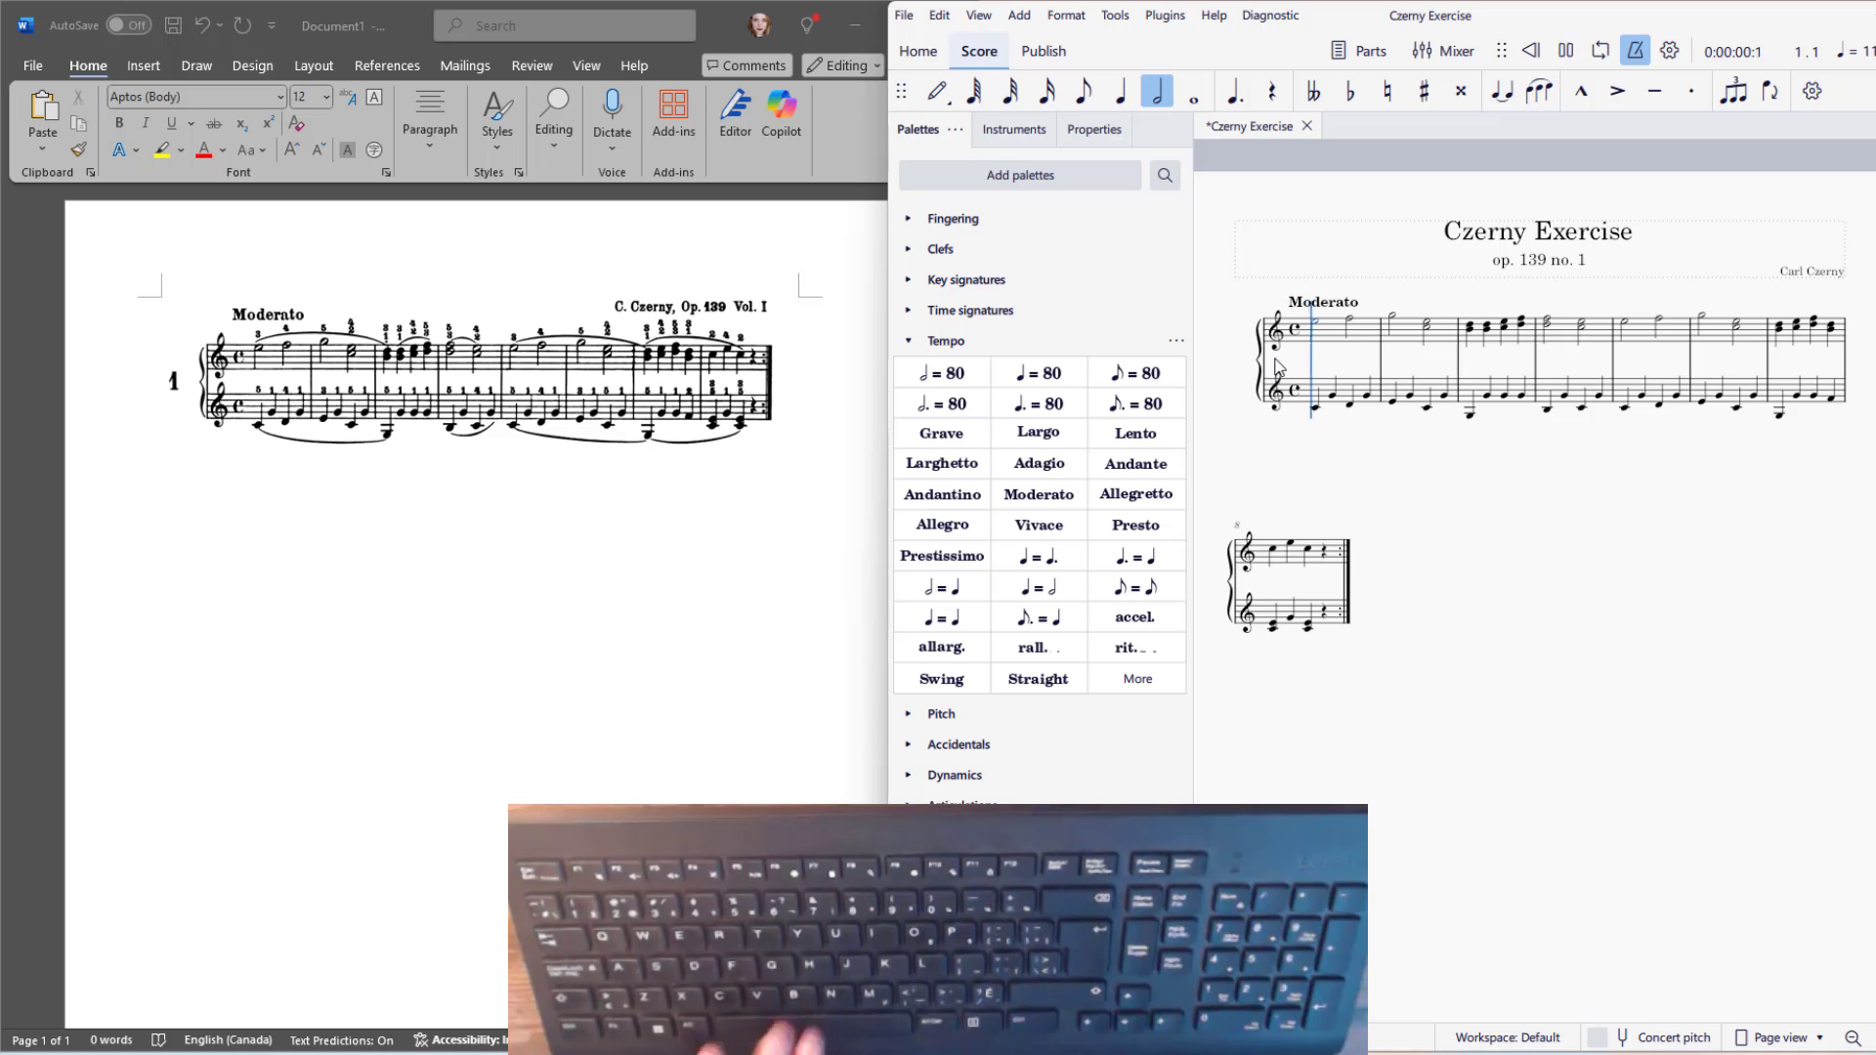
key("space")
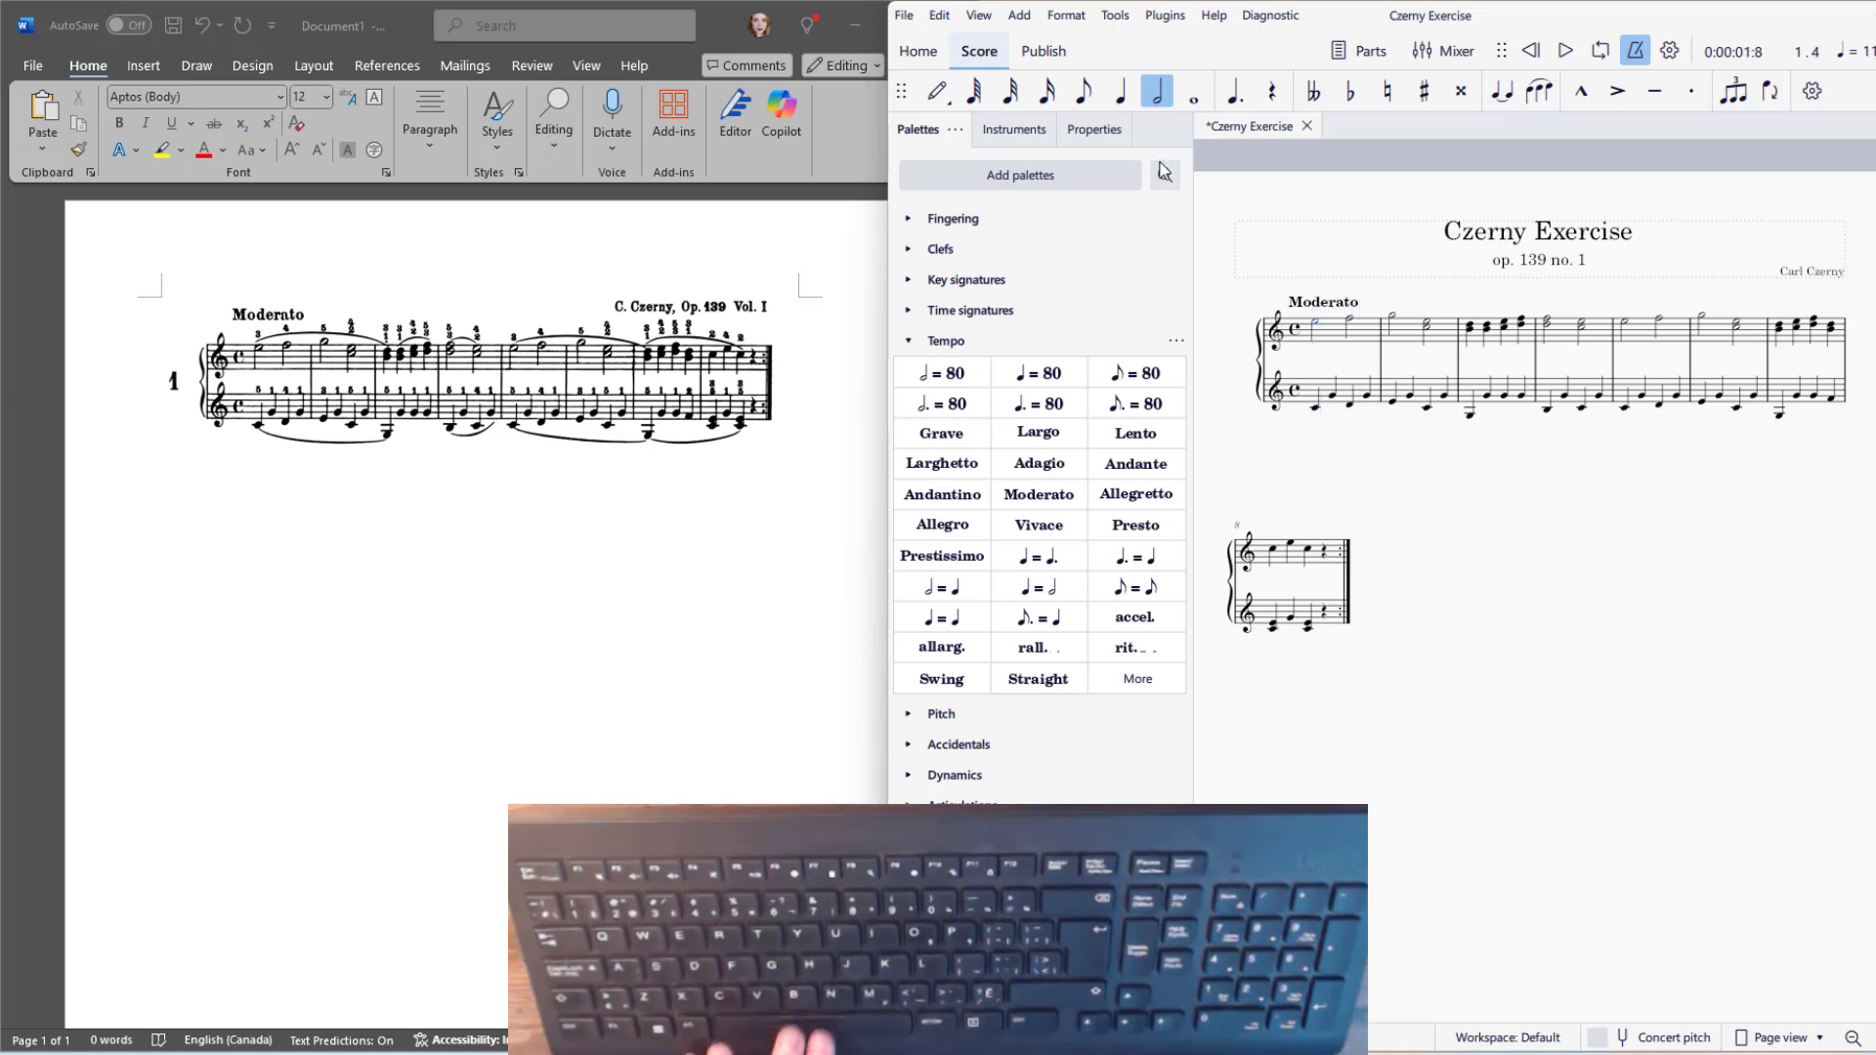
Override the written tempo of the Moderato marking with 120 BPM
left_click(1310, 302)
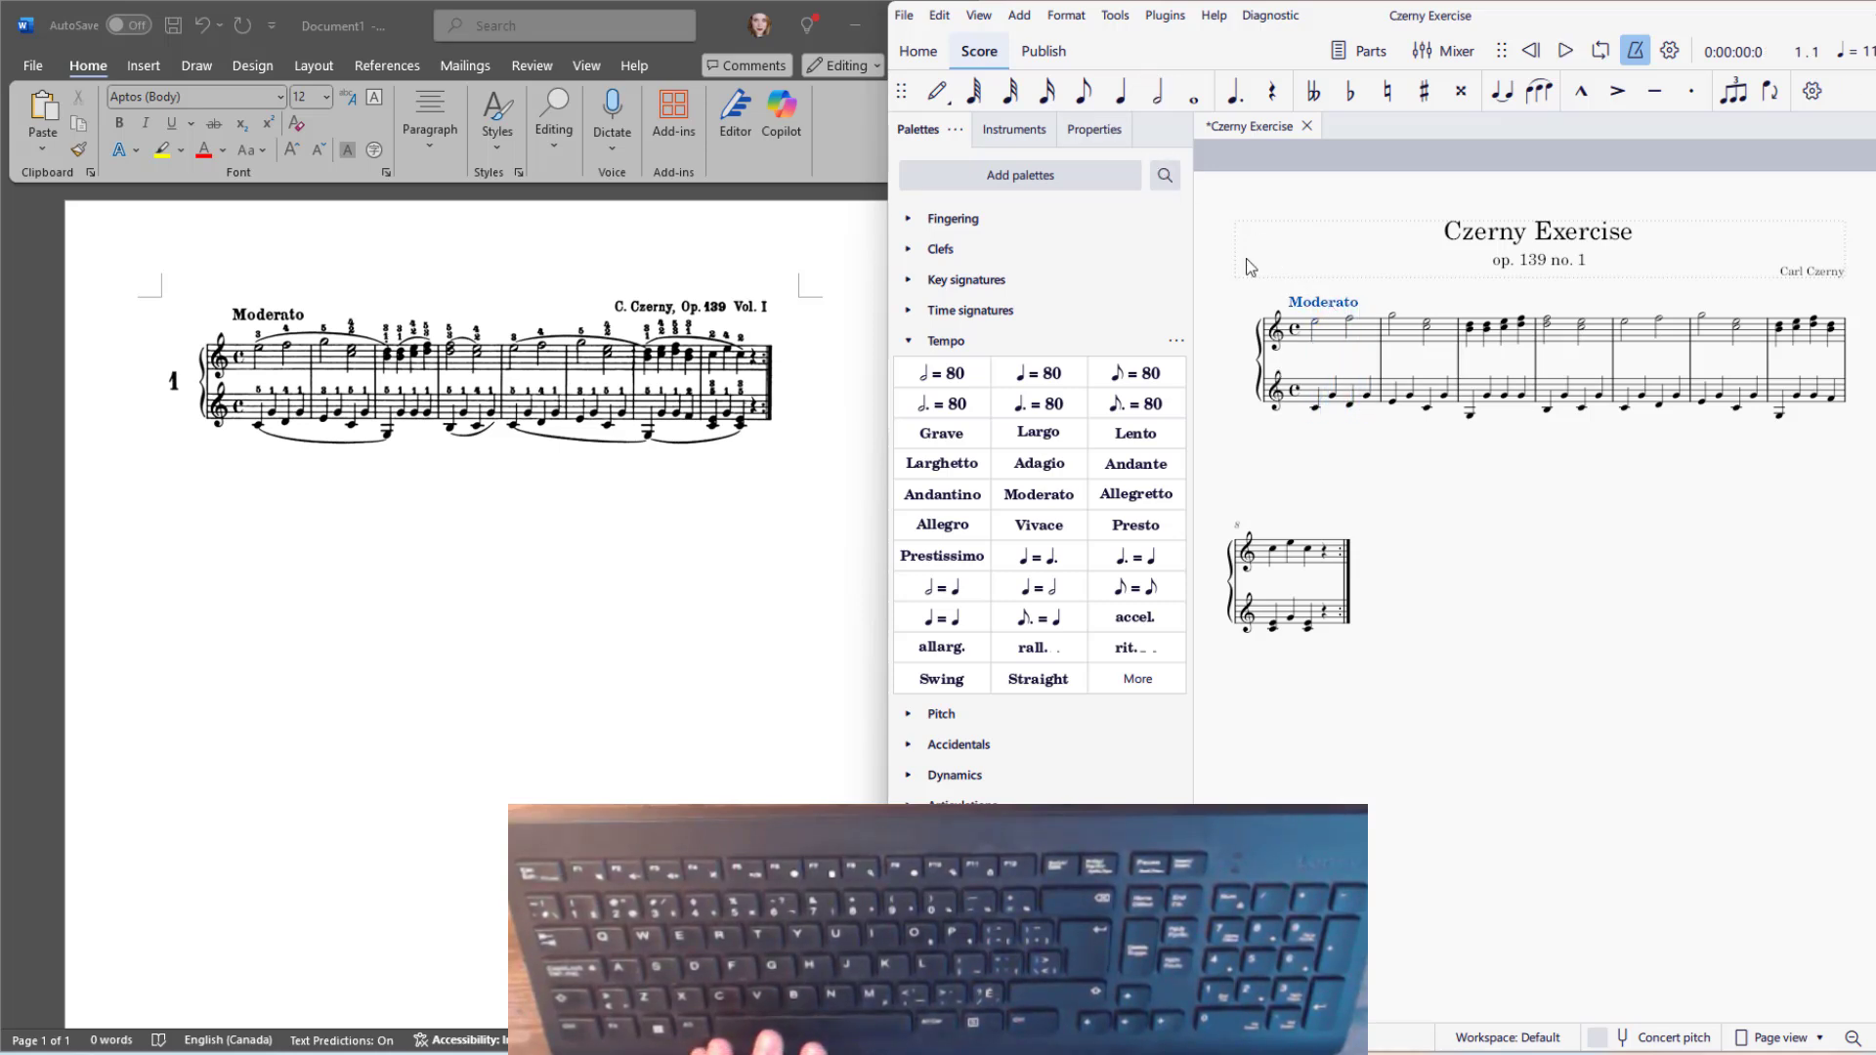
left_click(1085, 129)
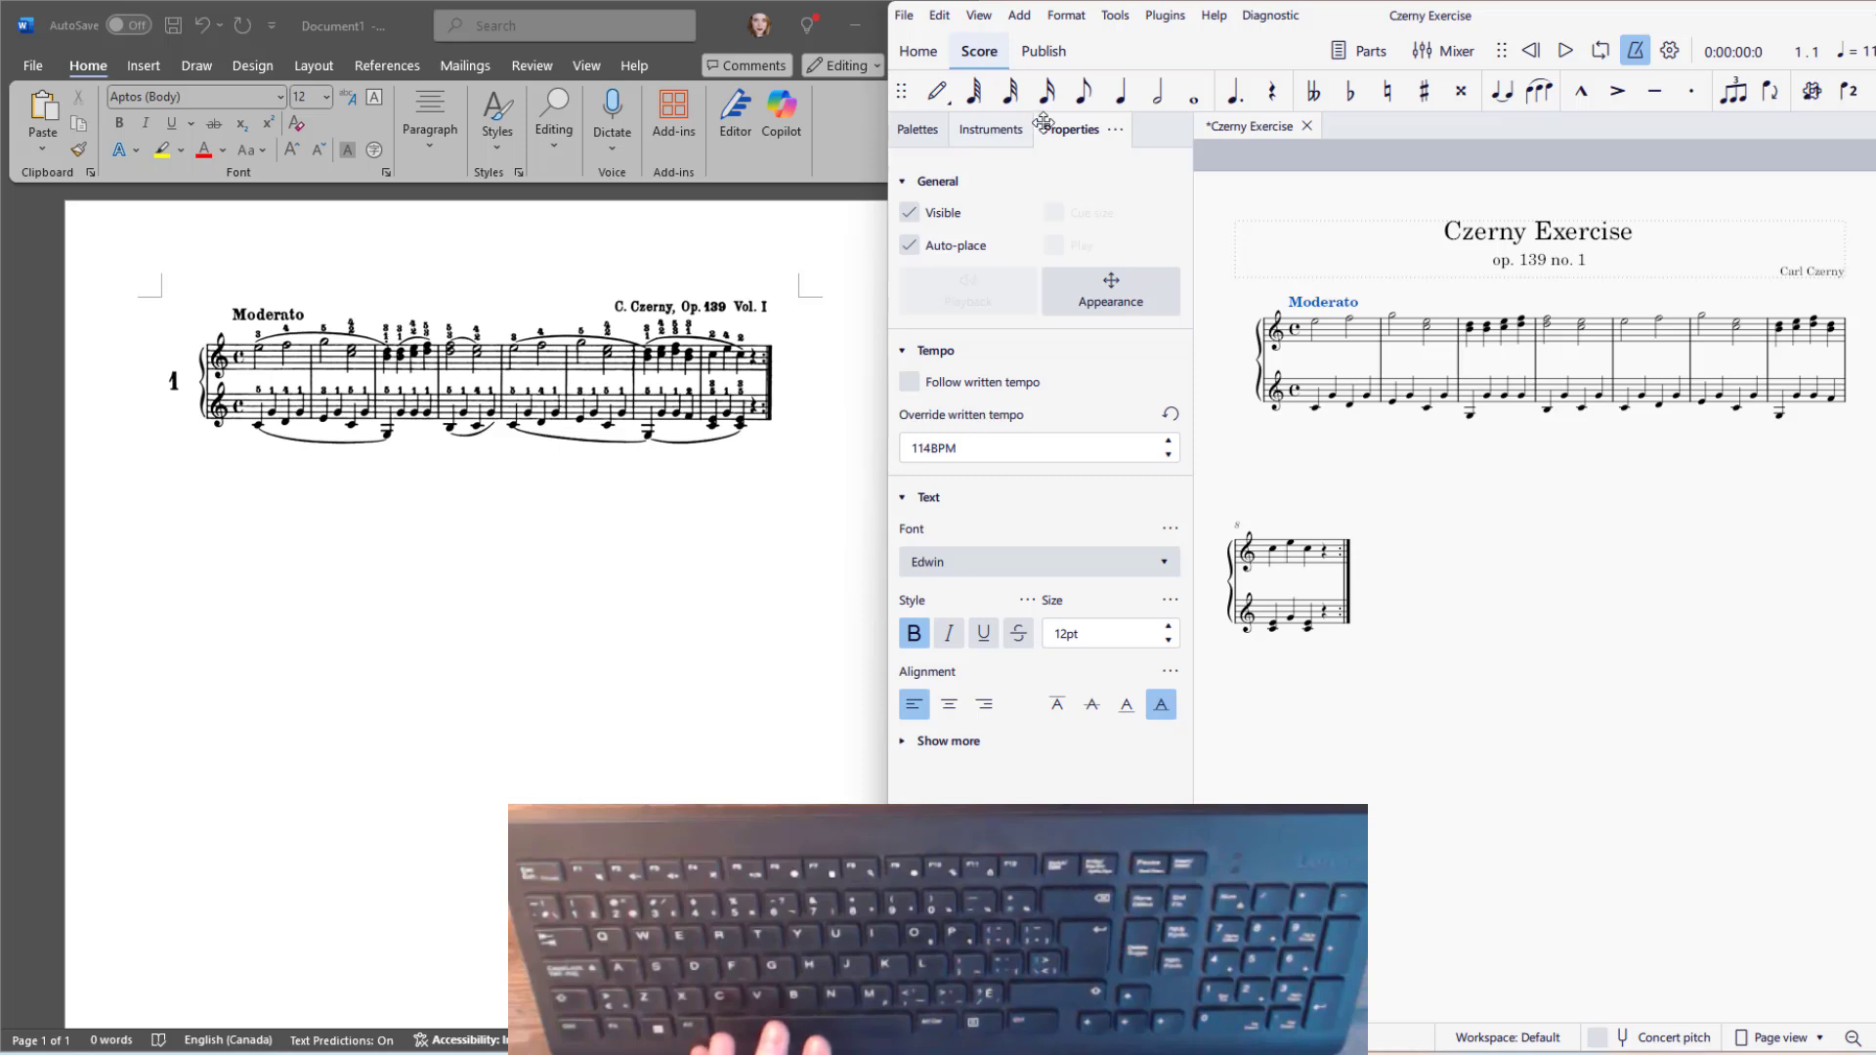
double_click(929, 448)
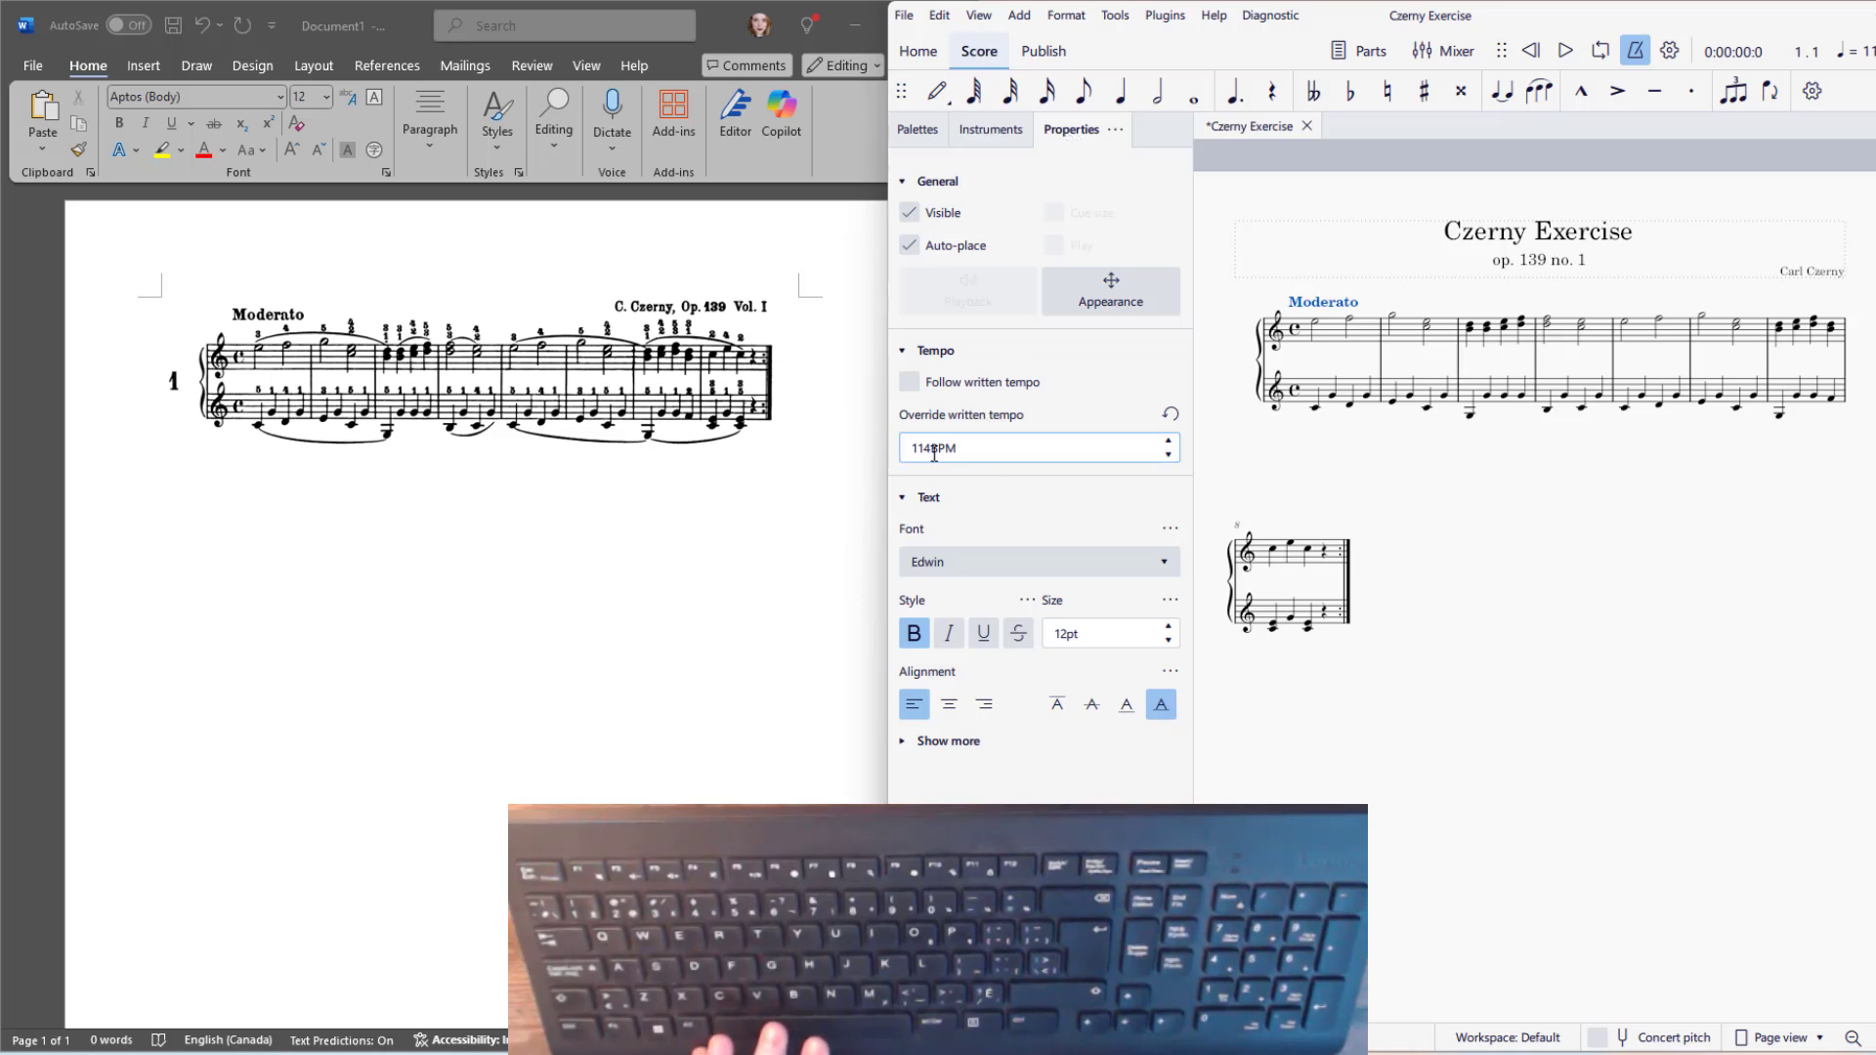
key("Right")
key("BackSpace")
key("BackSpace")
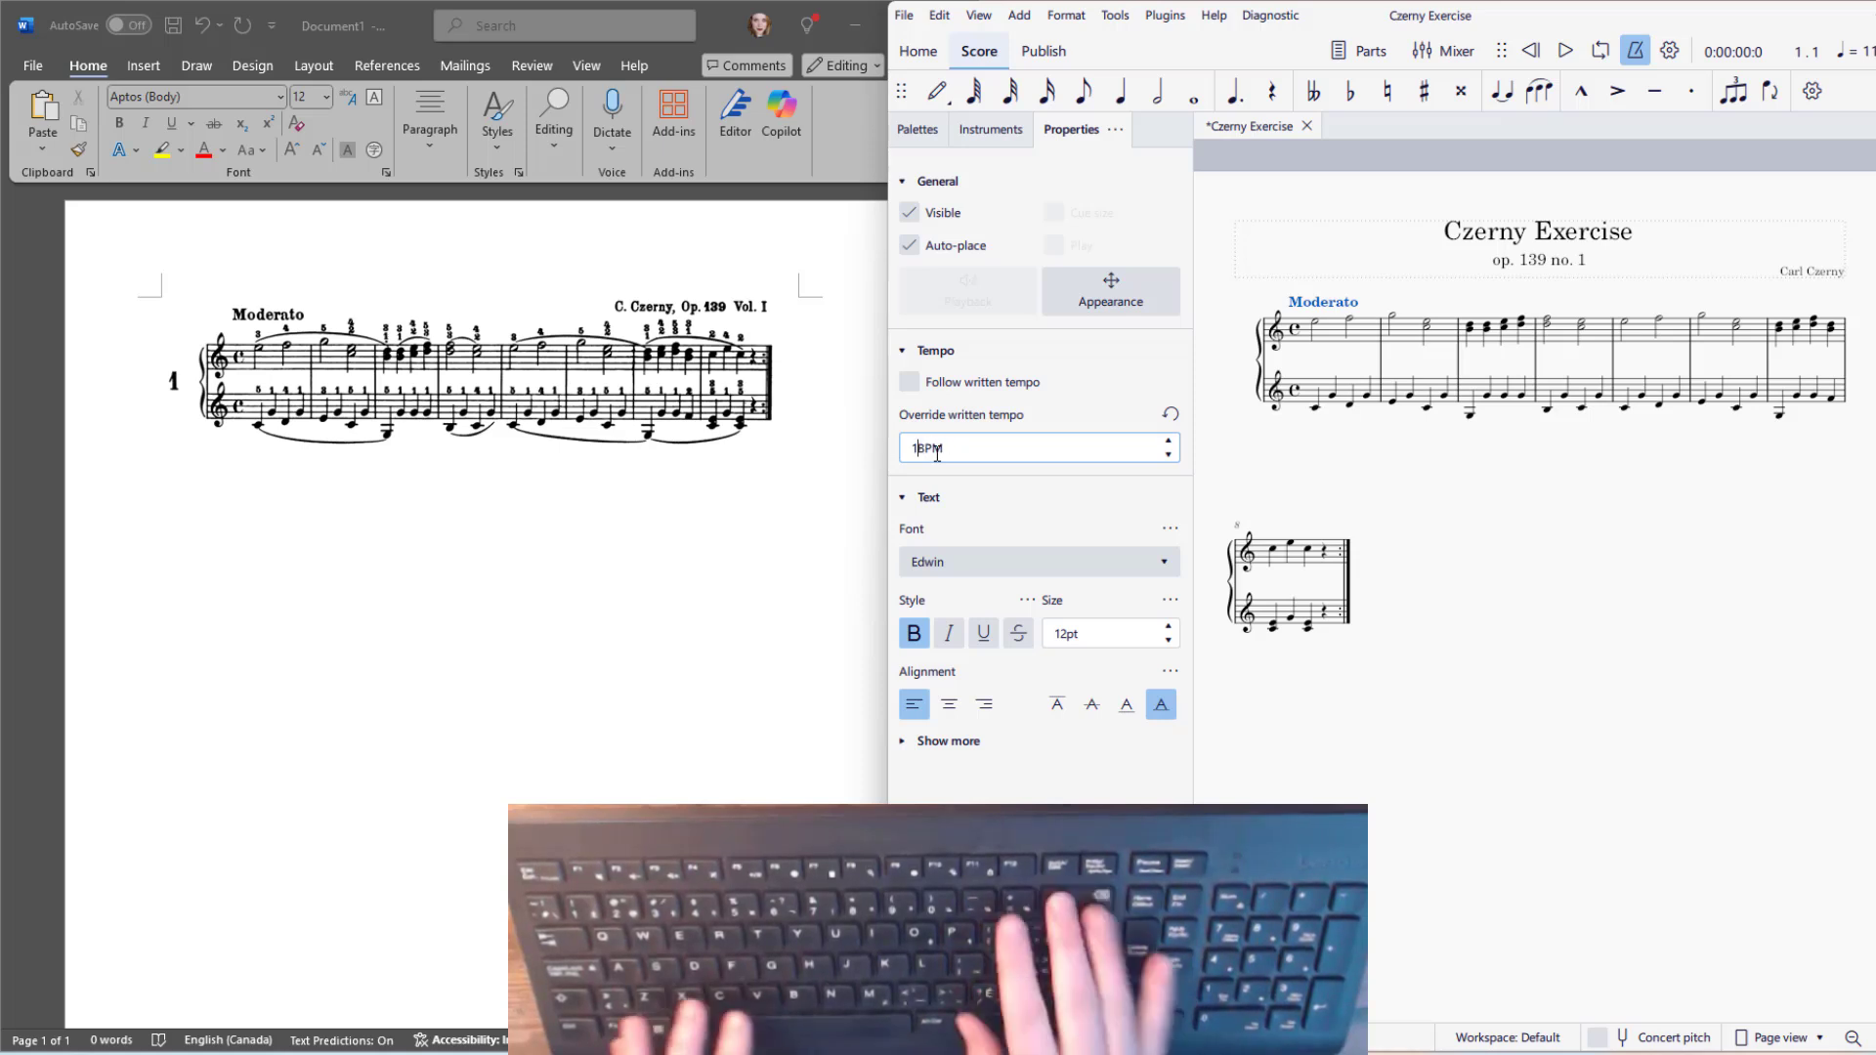
type("20")
left_click(1242, 279)
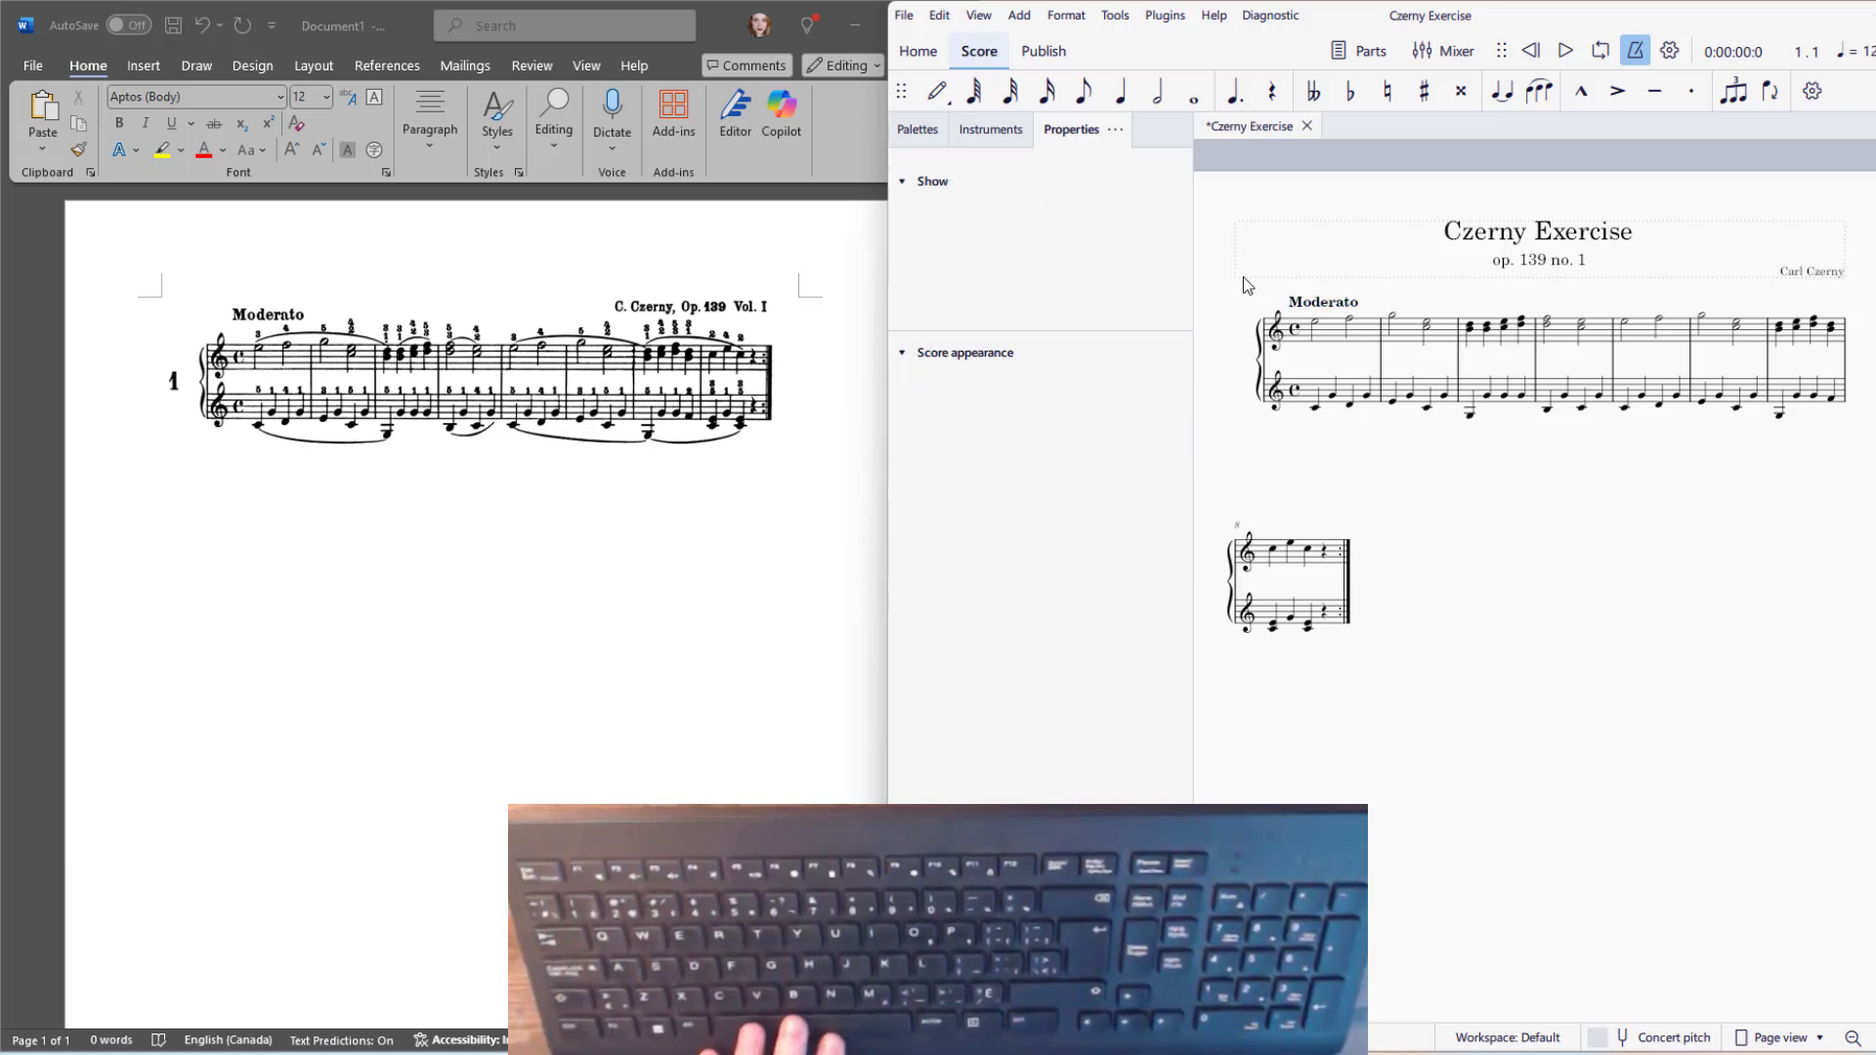
Play back the first measure from the Moderato marking to check the tempo, and stop playback
left_click(1292, 302)
key("space")
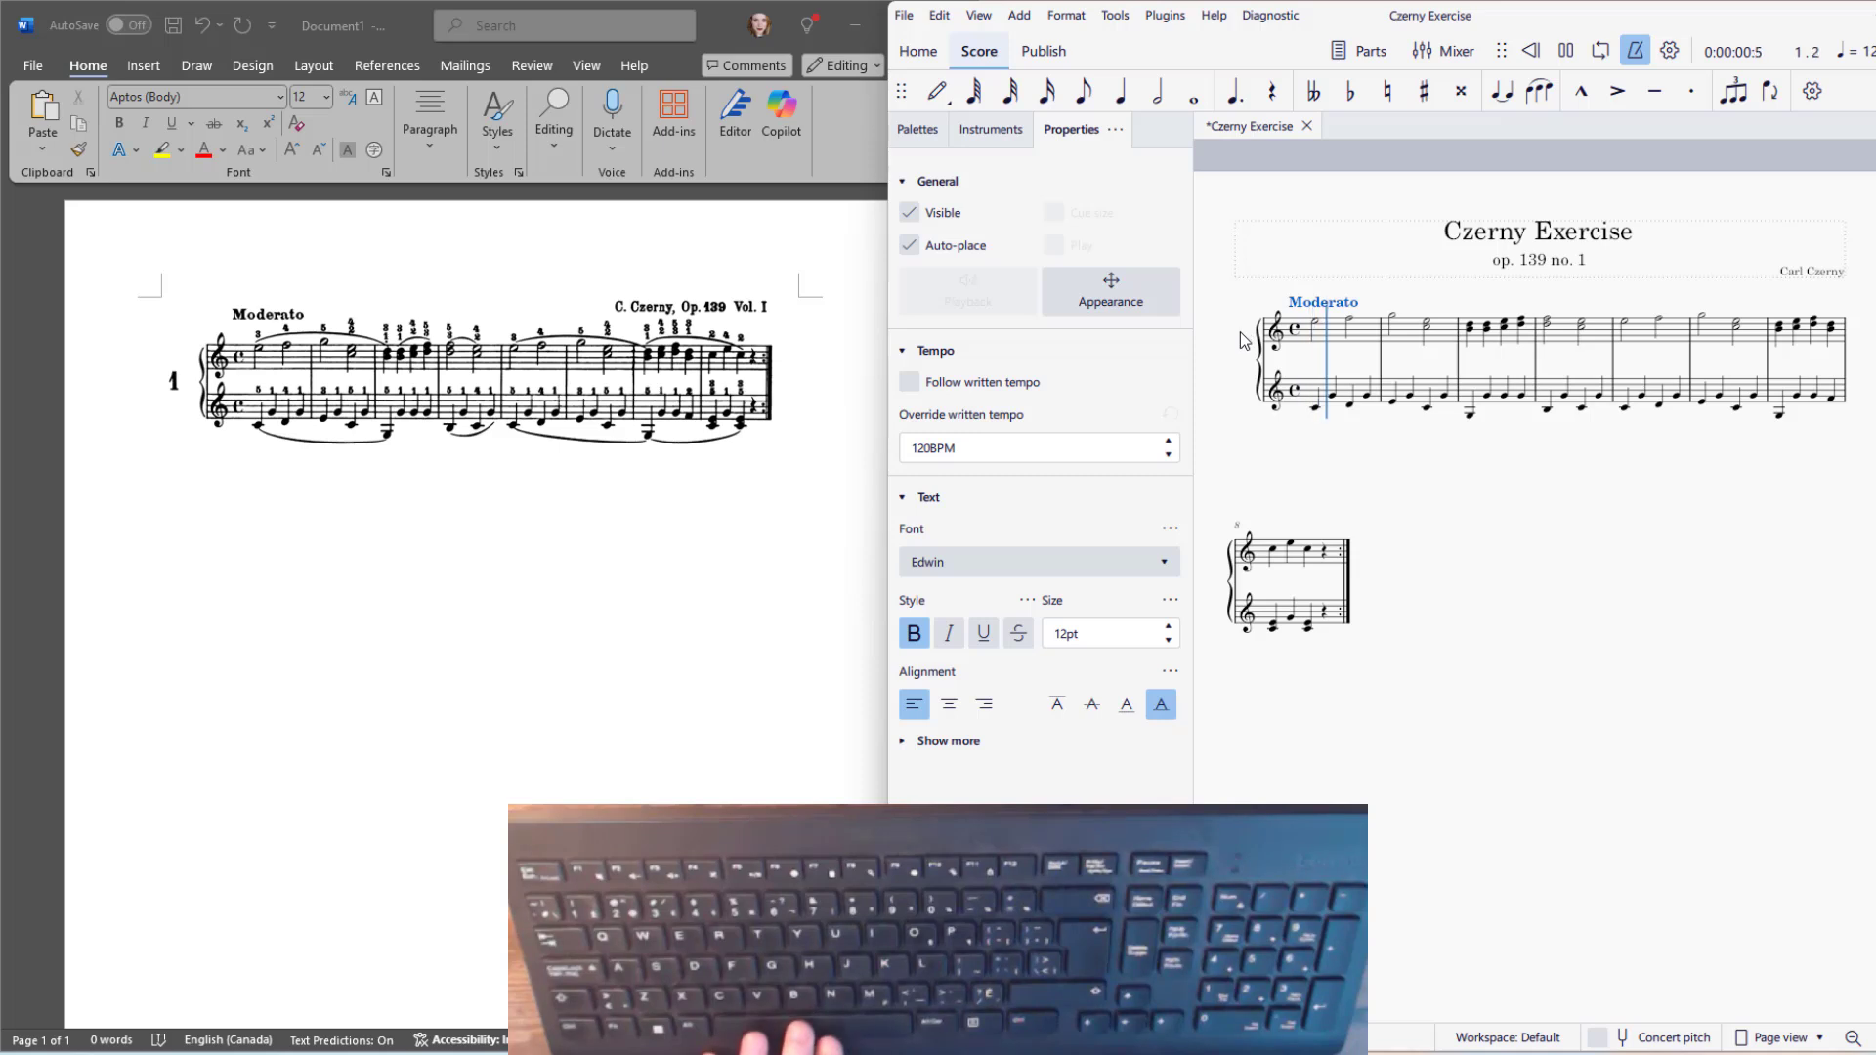
key("space")
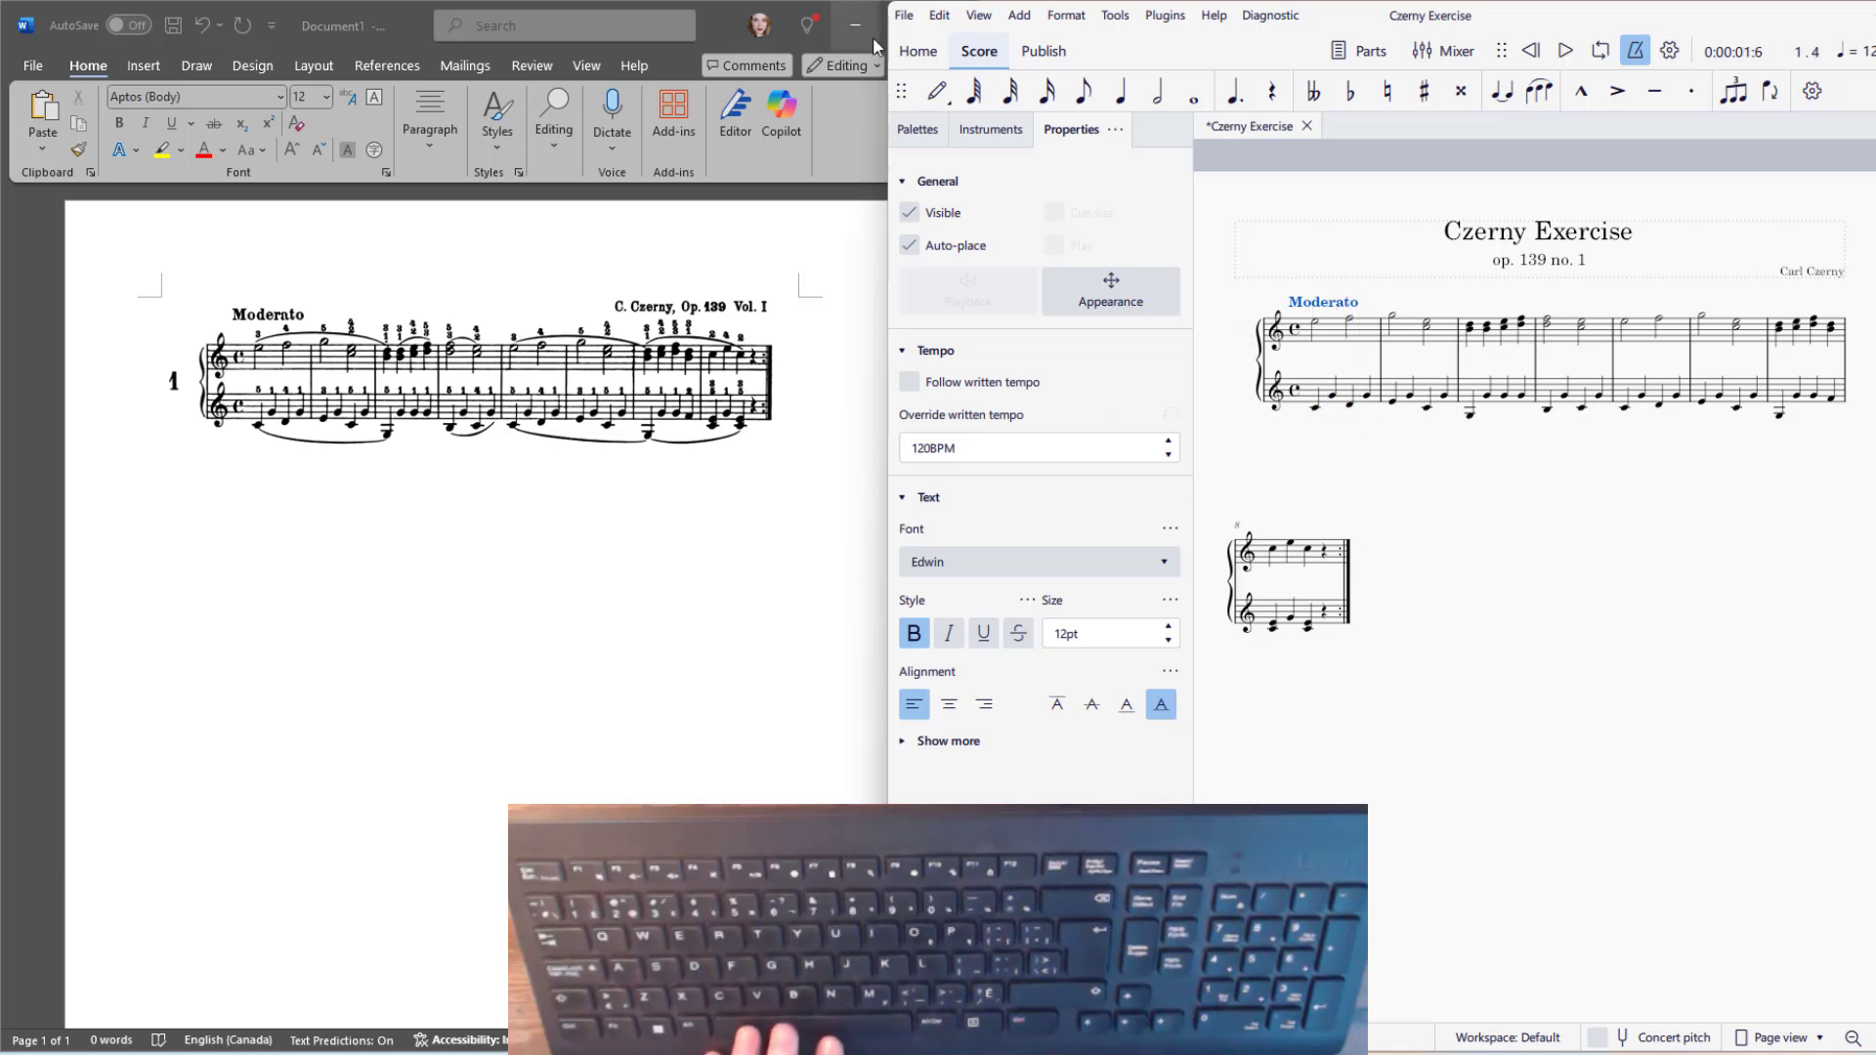
Save the score in the Scores folder, adding the prefix "Score 05" to the file name Czerny Exercise
left_click(904, 17)
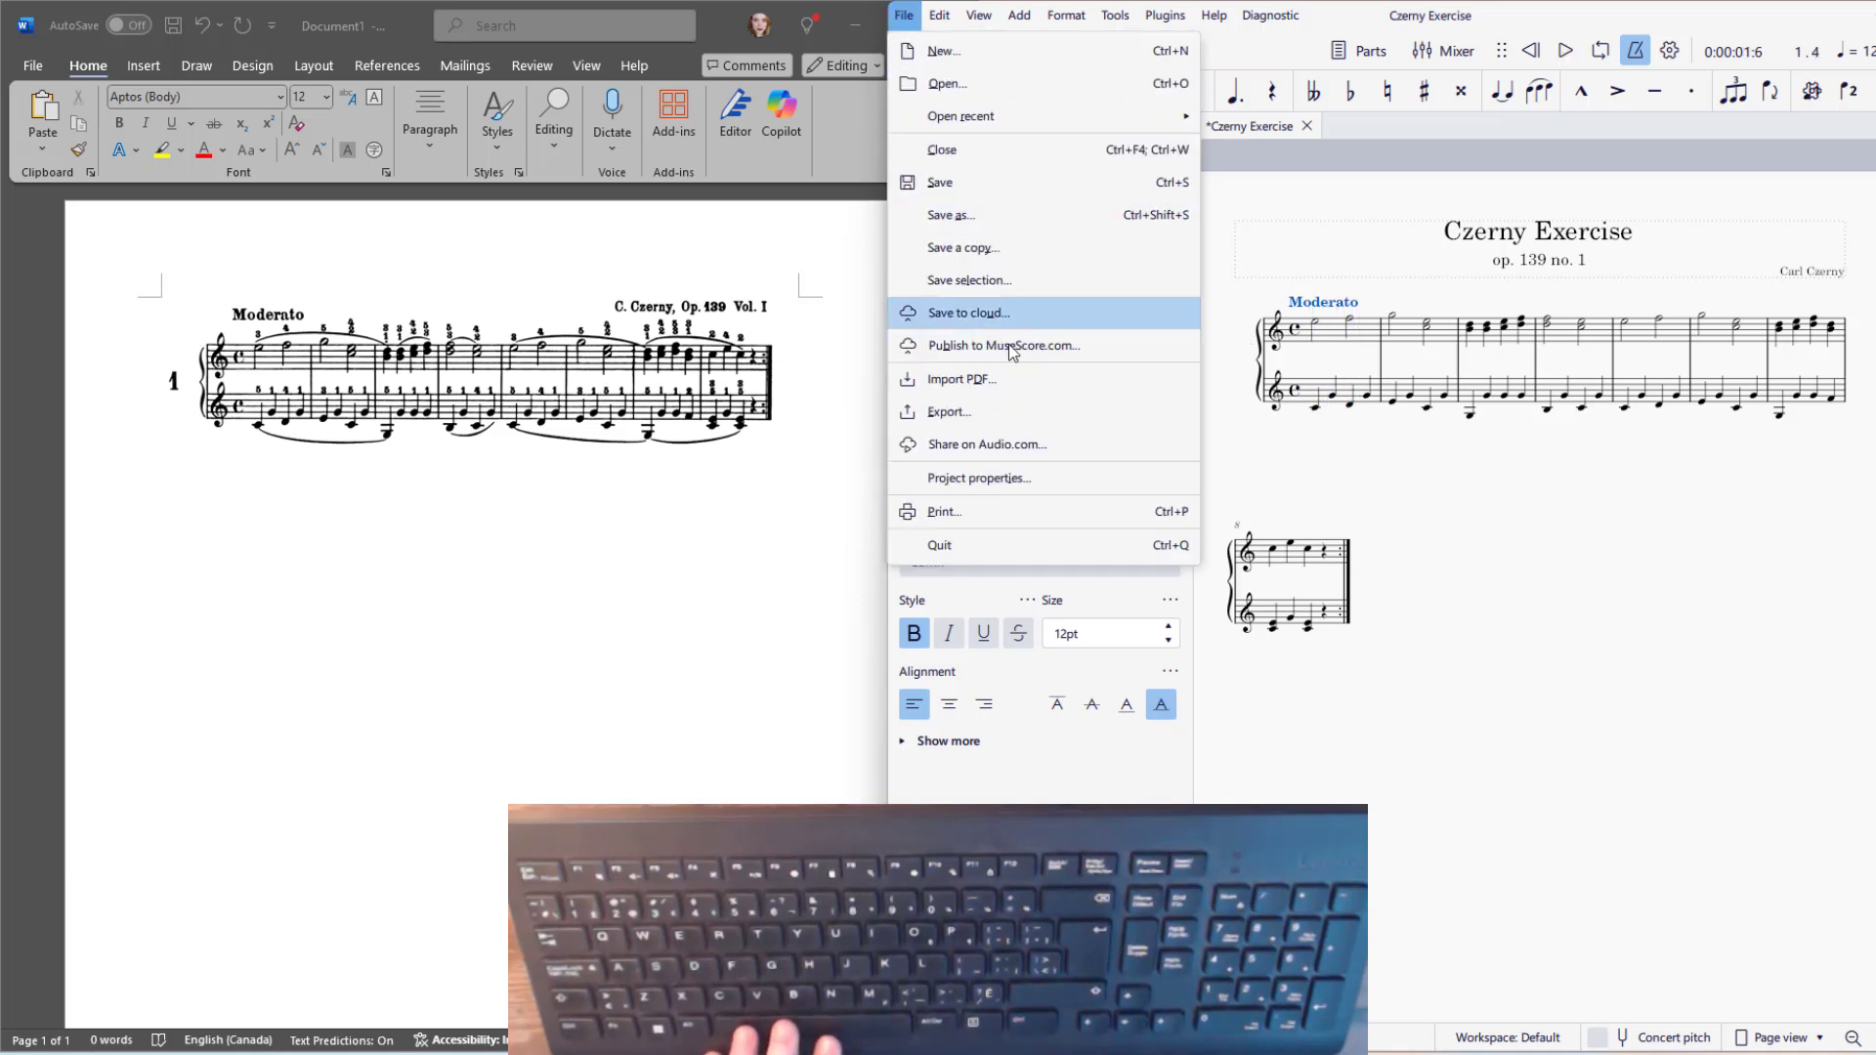
left_click(959, 184)
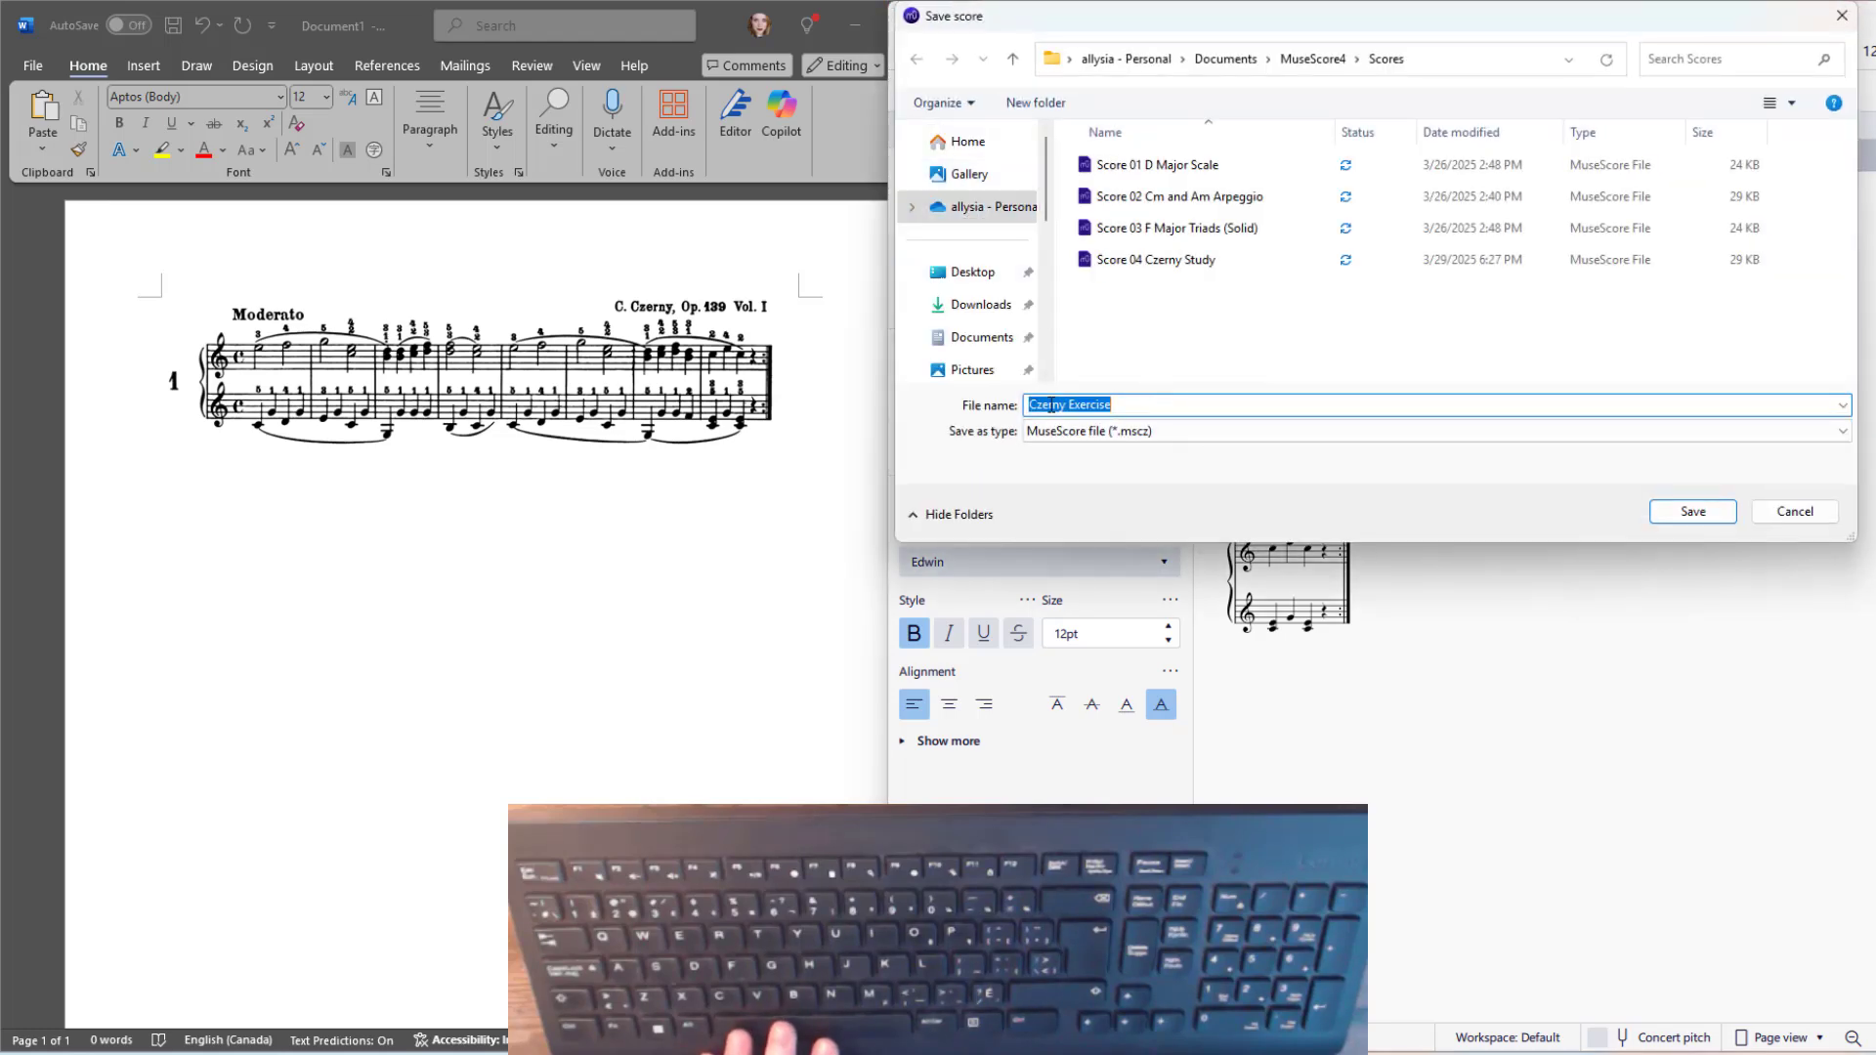
left_click(1030, 404)
type("Score ")
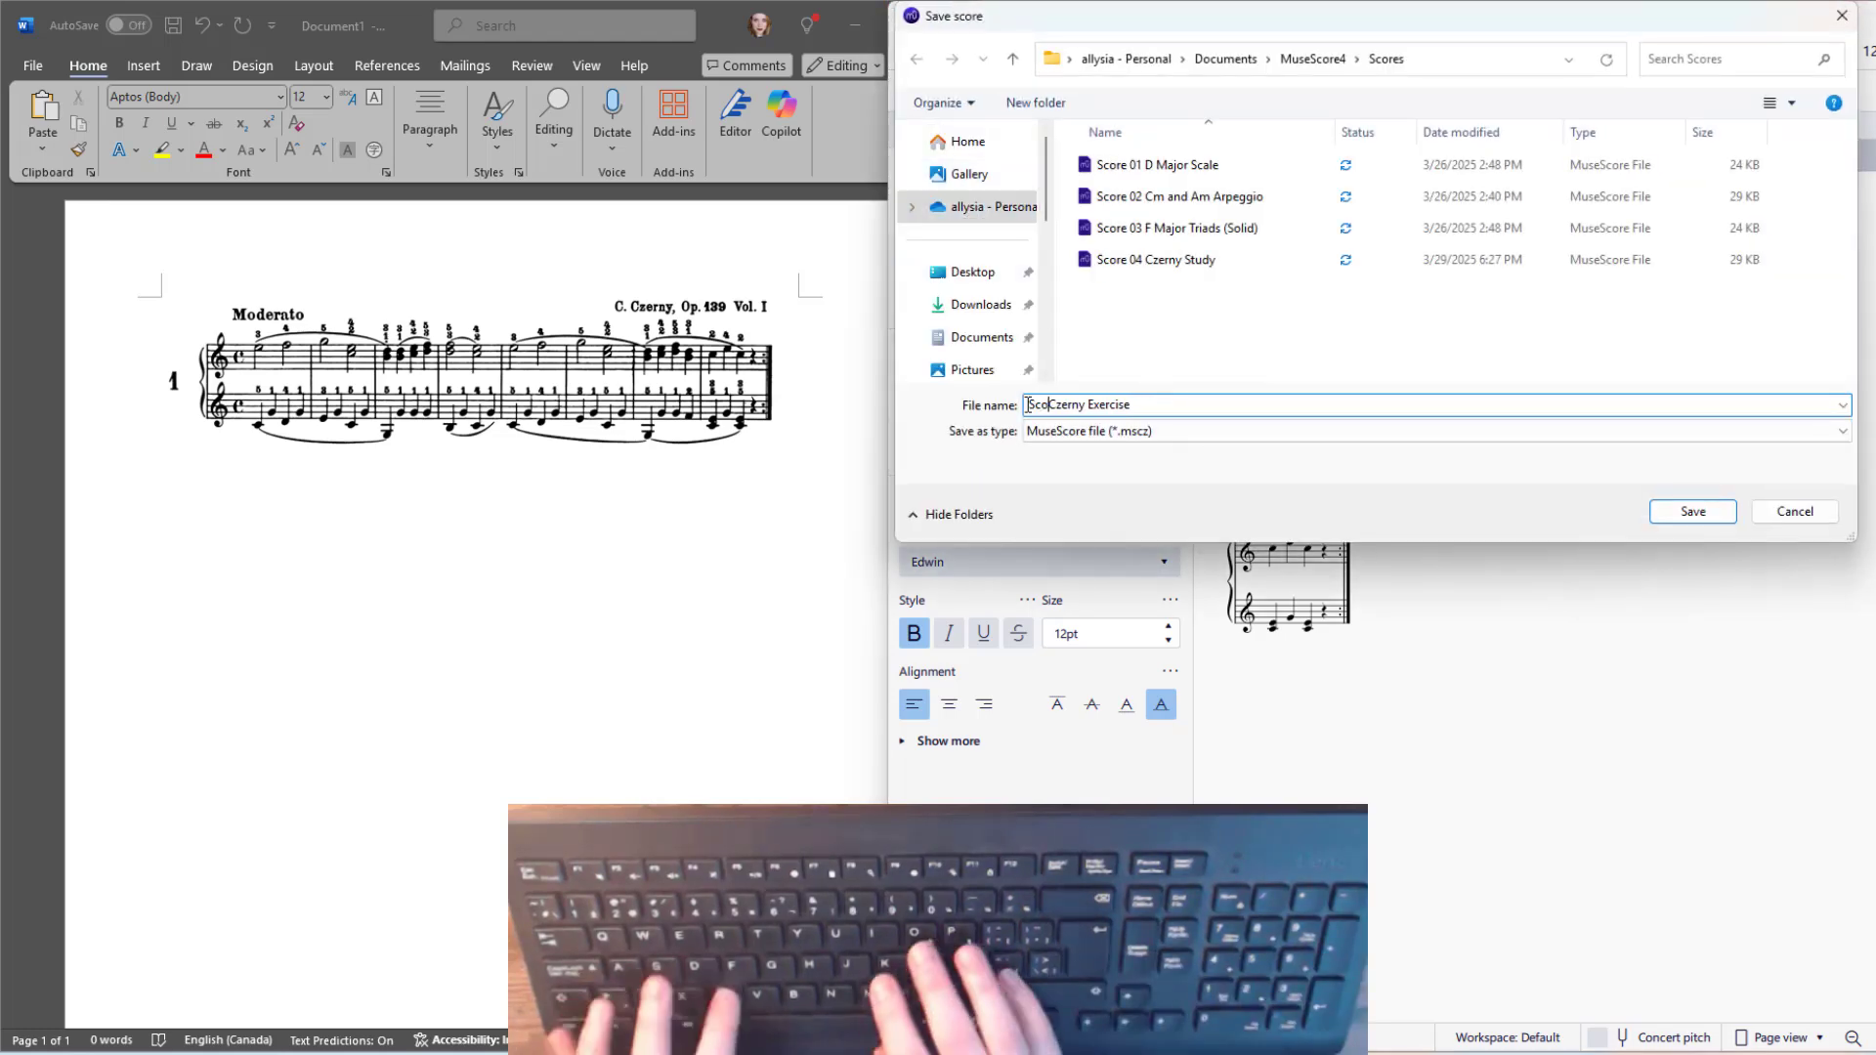
type("05")
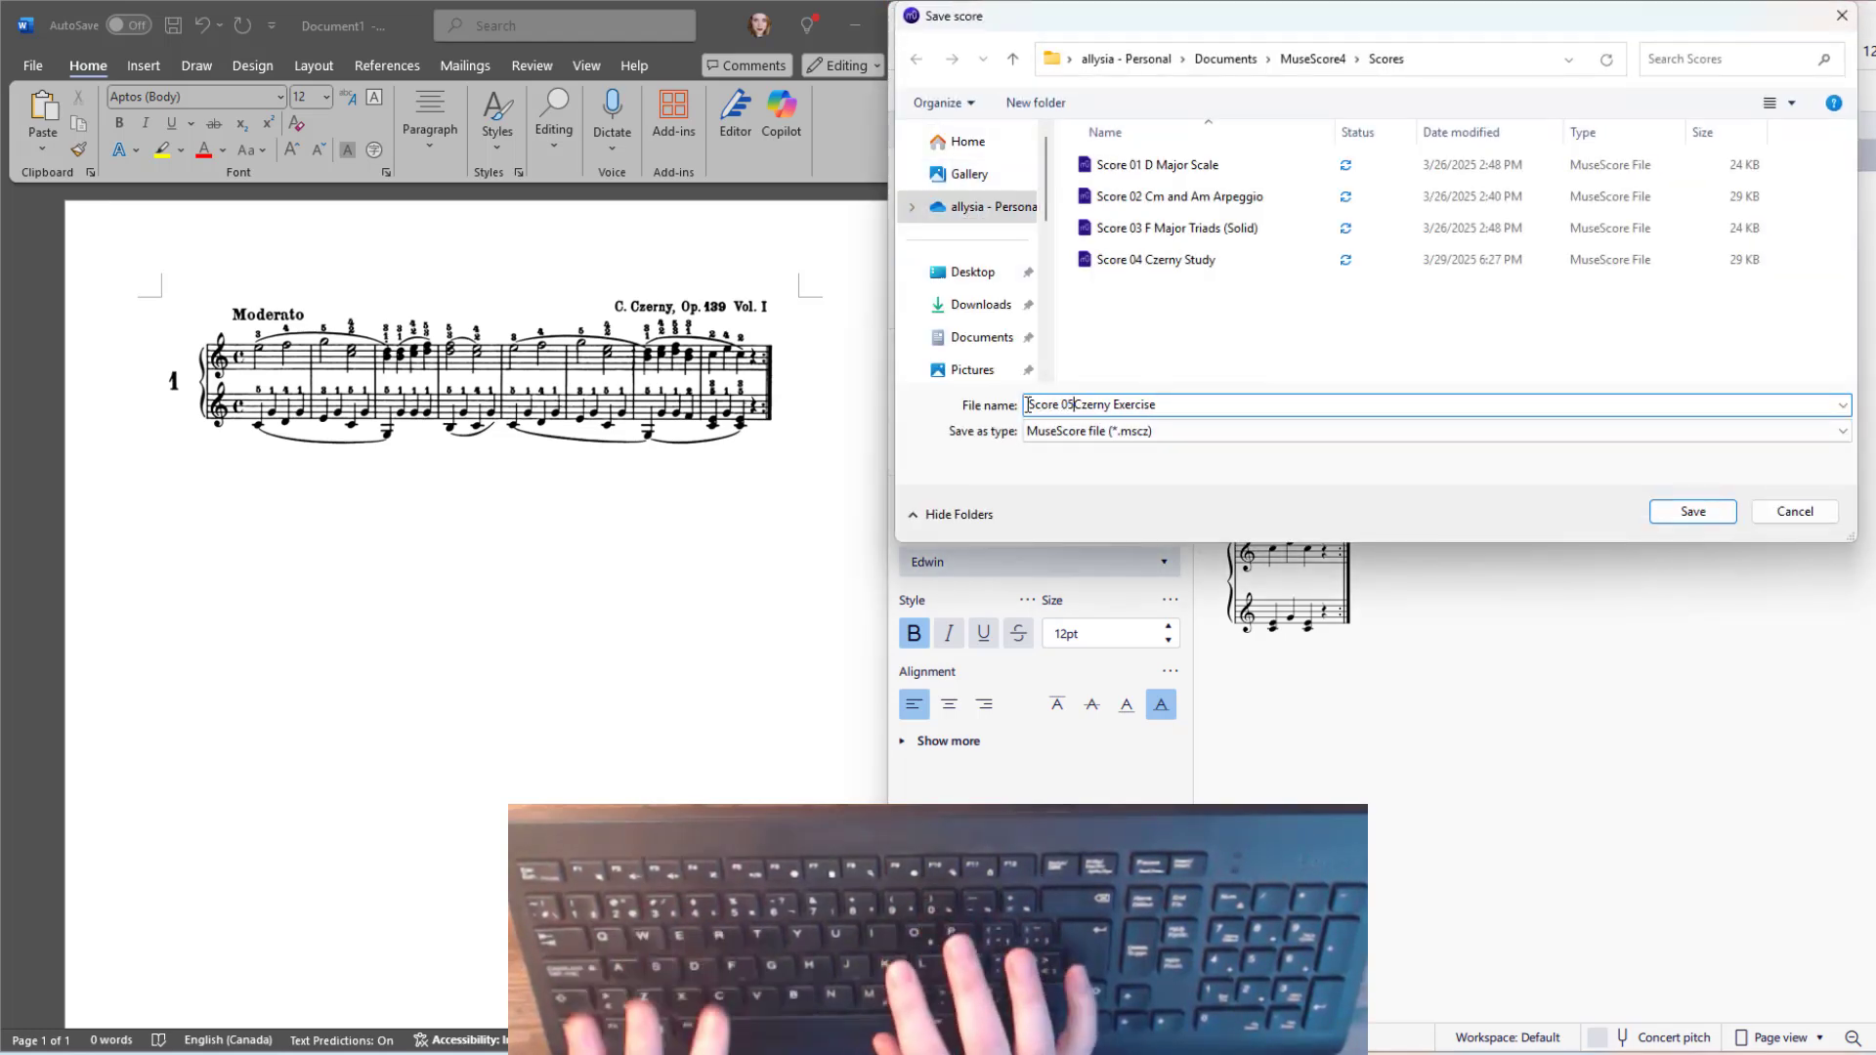